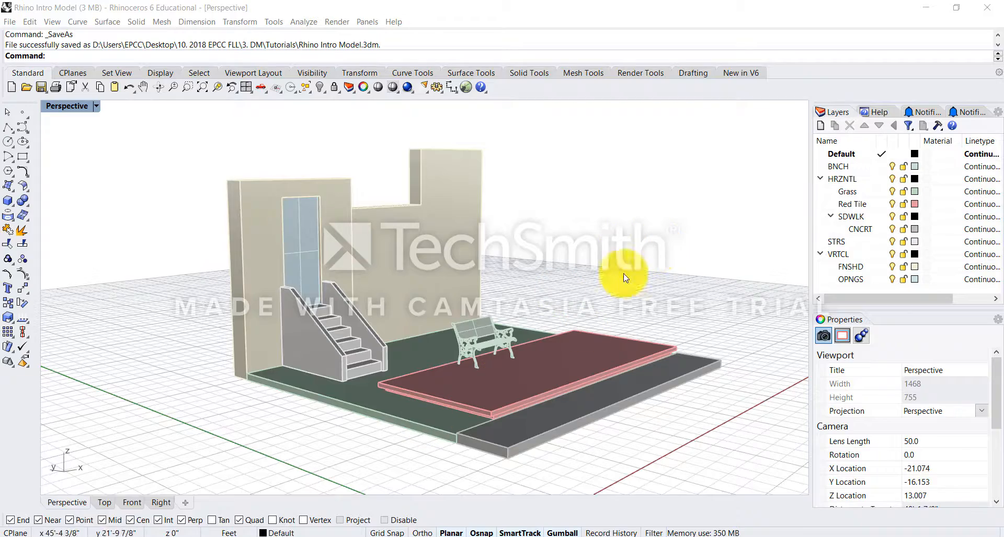
Examine the model in the Top, Front, Right and Perspective viewports together, and maximize the Perspective viewport again
right_click_drag(493, 331, 331, 332)
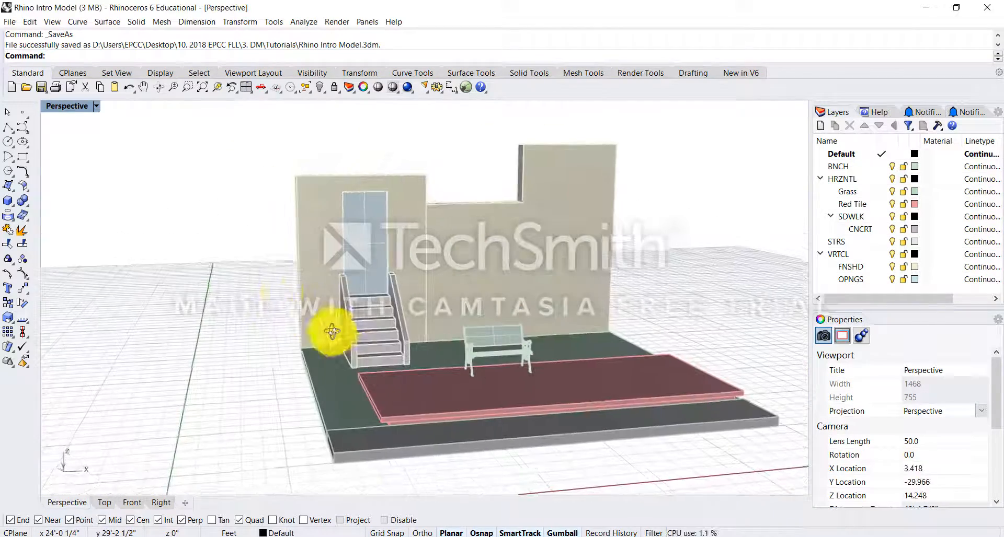
double_click(64, 106)
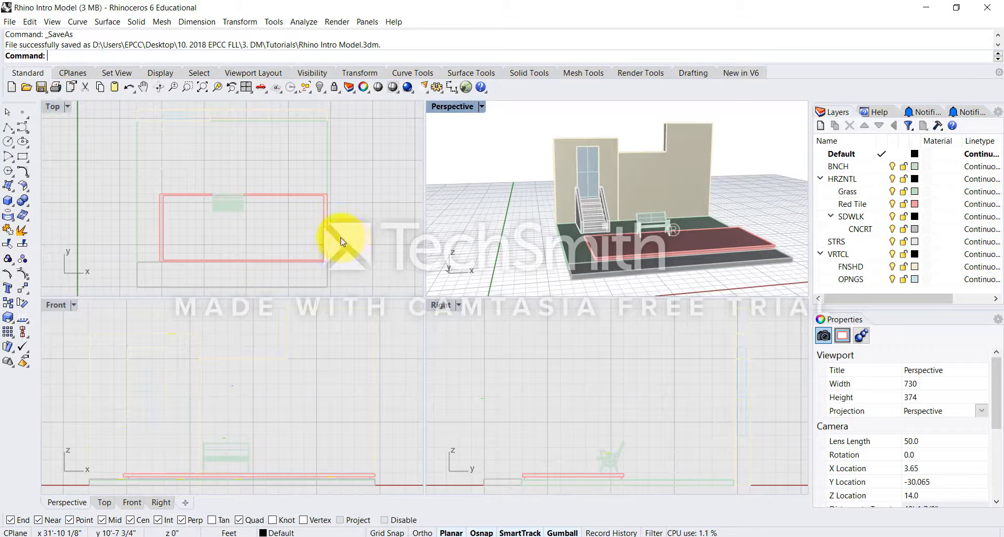
scroll(342, 233, "down", 5)
right_click_drag(337, 225, 268, 200)
scroll(267, 200, "up", 4)
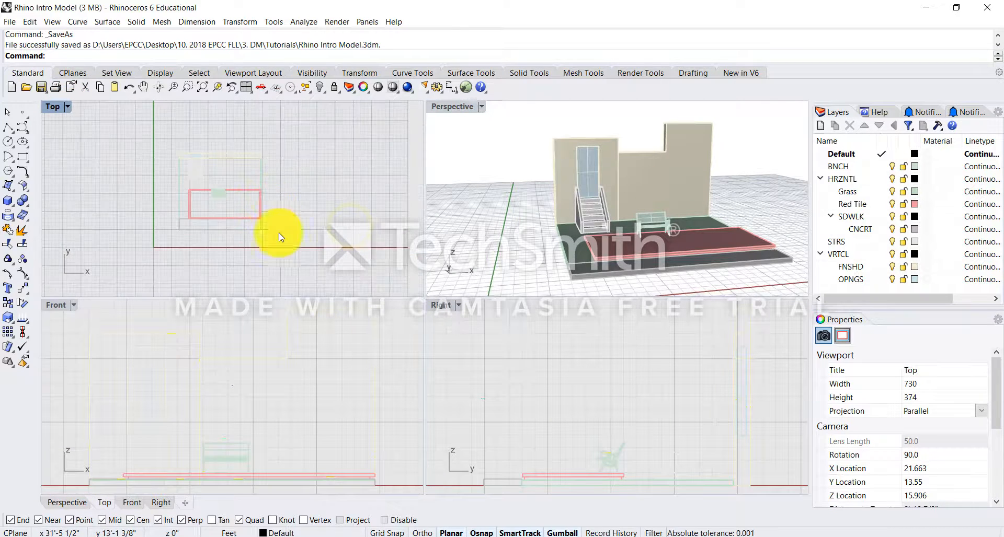
right_click_drag(293, 438, 261, 409)
mouse_move(634, 452)
right_mouse_down()
mouse_move(659, 404)
mouse_move(632, 440)
mouse_move(605, 432)
mouse_move(634, 448)
right_mouse_up()
scroll(665, 405, "down", 7)
scroll(617, 447, "up", 3)
right_click_drag(595, 237, 622, 233)
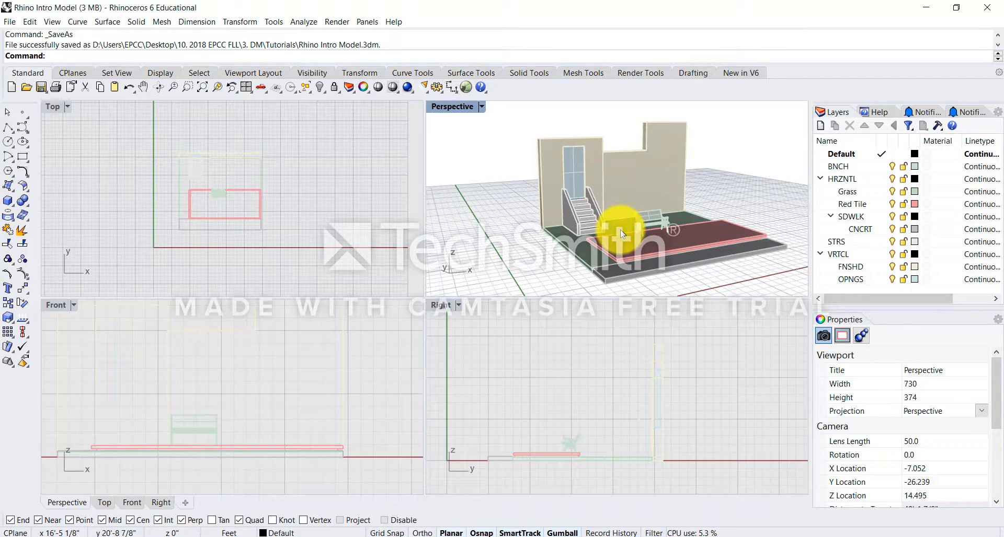
right_click_drag(621, 233, 459, 108)
double_click(457, 107)
Examine the walls, door, stairs, bench and ground slabs from the front and from behind the wall
right_click_drag(263, 370, 406, 356)
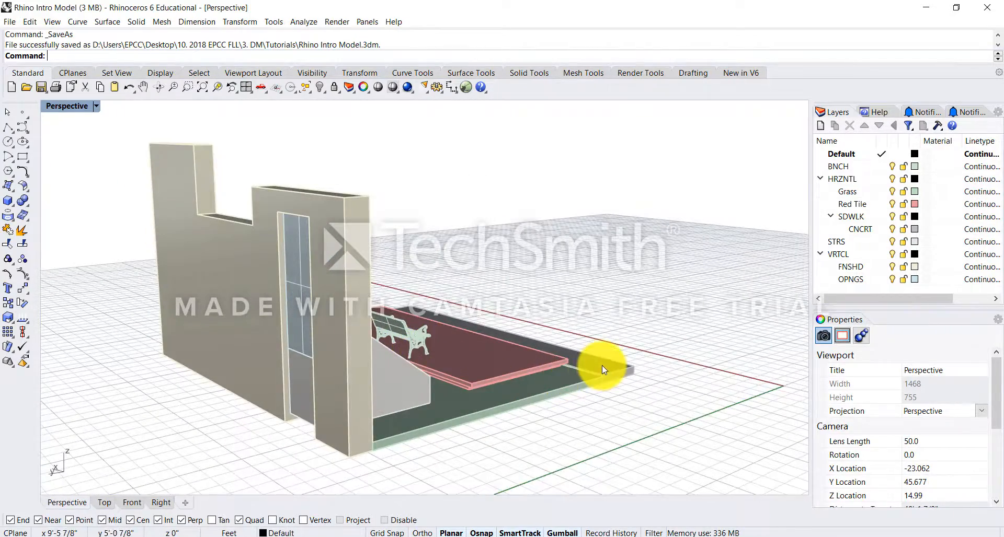
right_click_drag(601, 365, 400, 368)
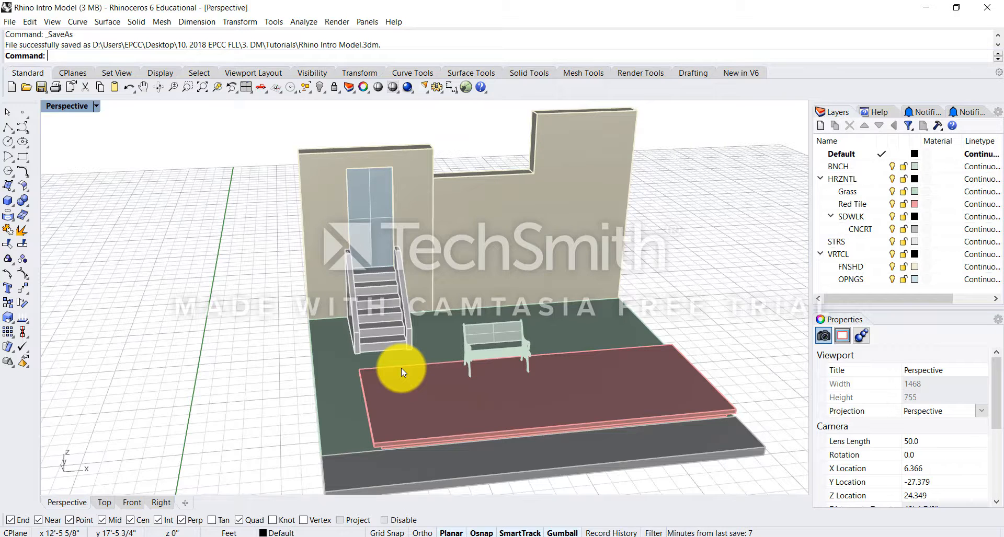
right_click_drag(394, 383, 491, 411)
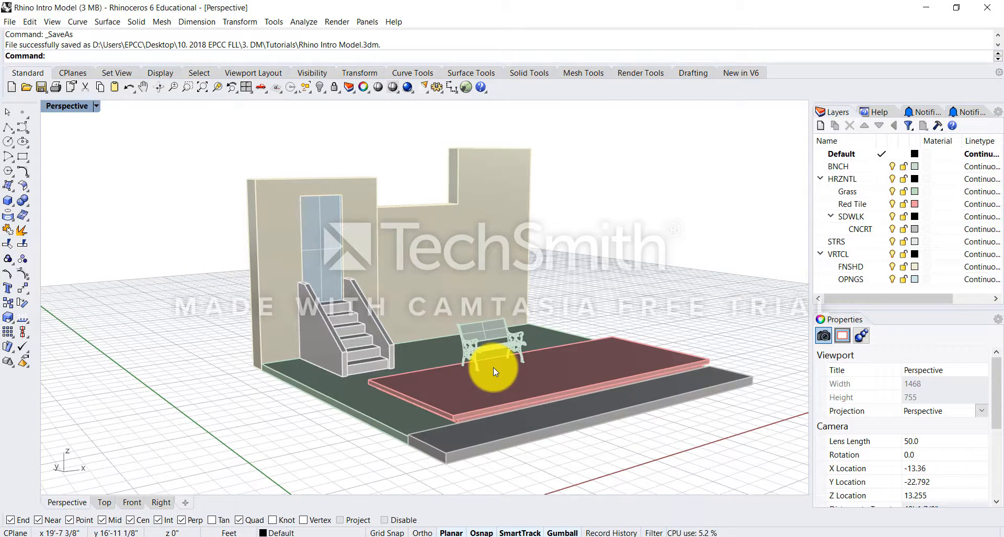
right_click_drag(488, 409, 537, 403)
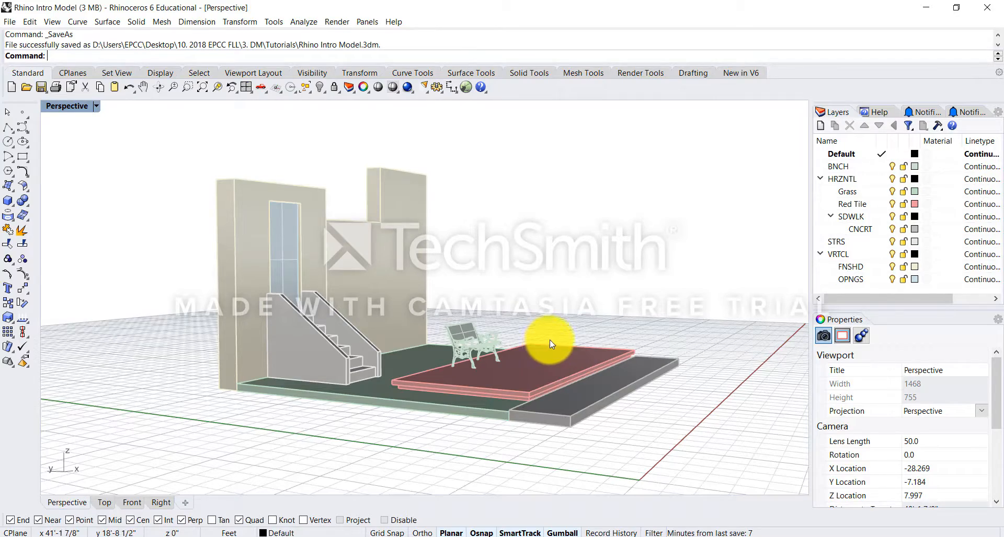
right_click_drag(368, 388, 574, 373)
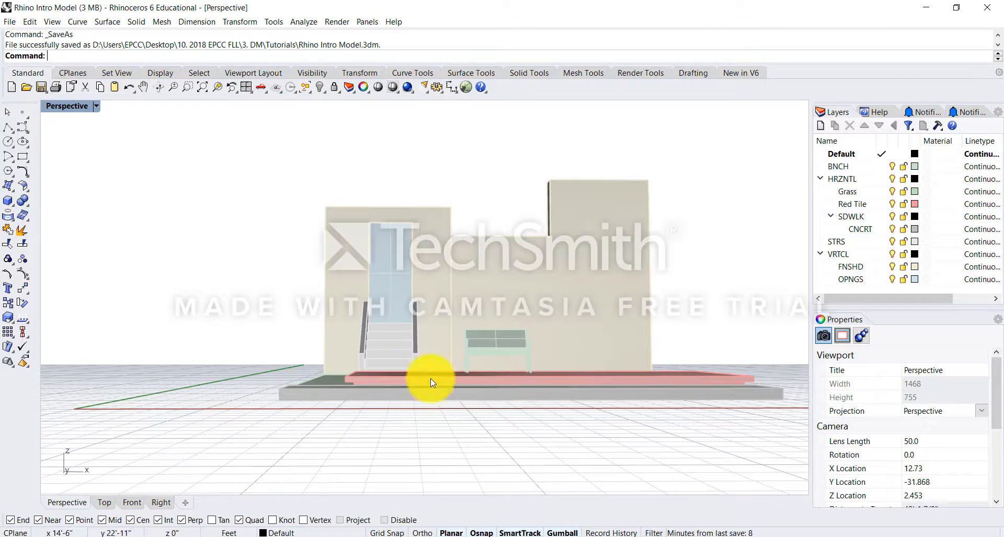
right_click_drag(465, 382, 420, 358)
scroll(418, 356, "up", 6)
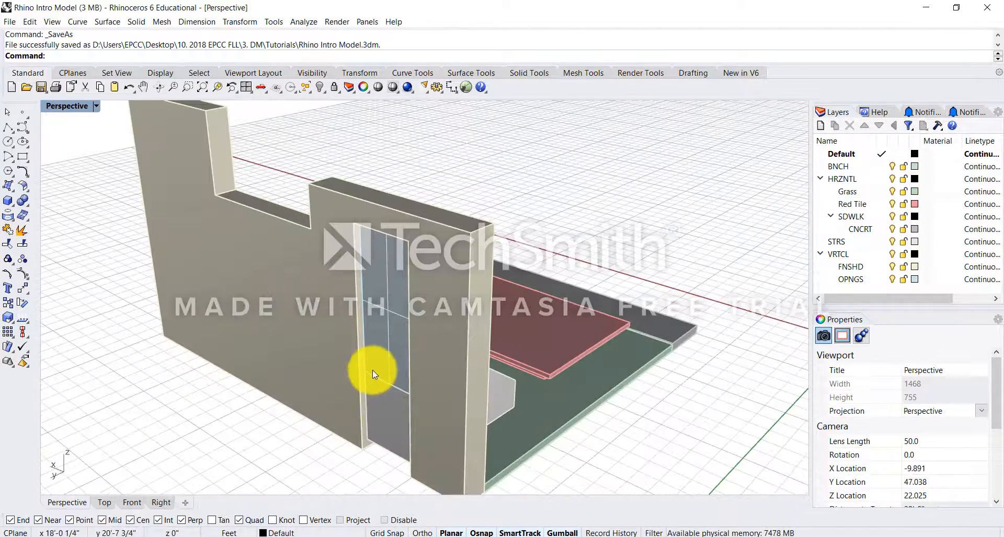
Select only the back face of the solid wall, try moving it inward to thin the wall, and undo the move
left_click(317, 343)
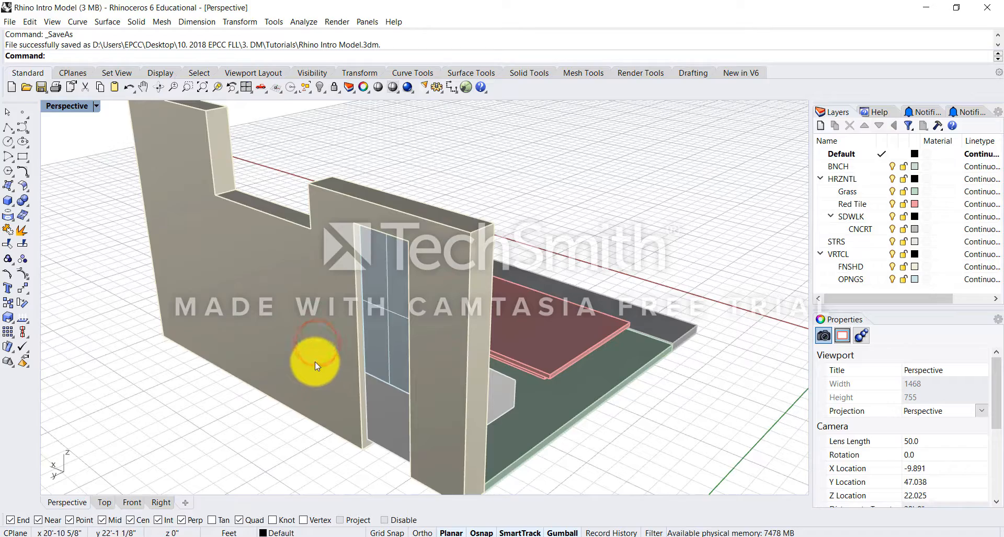
left_click(315, 361)
scroll(311, 352, "down", 6)
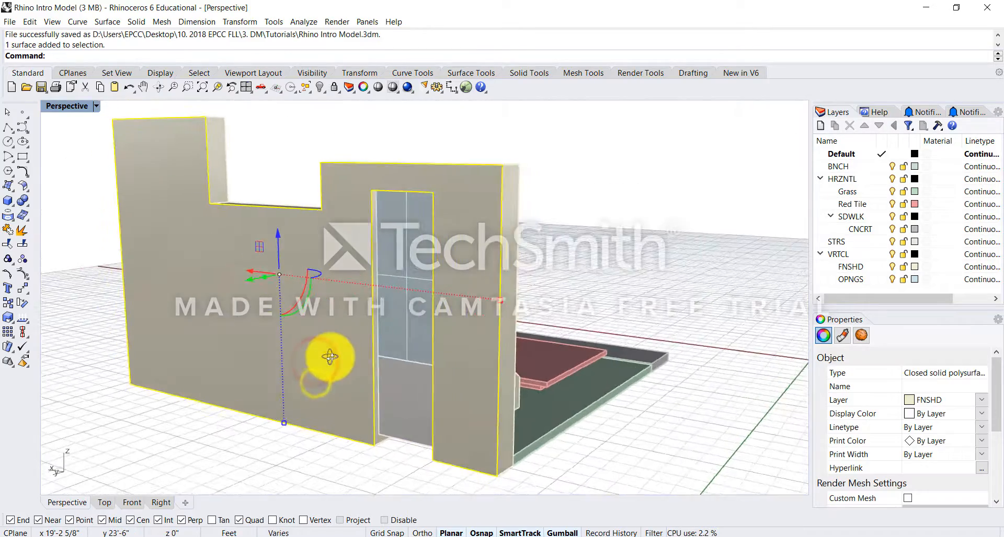
mouse_move(305, 335)
right_mouse_down()
mouse_move(280, 362)
mouse_move(295, 324)
right_mouse_up()
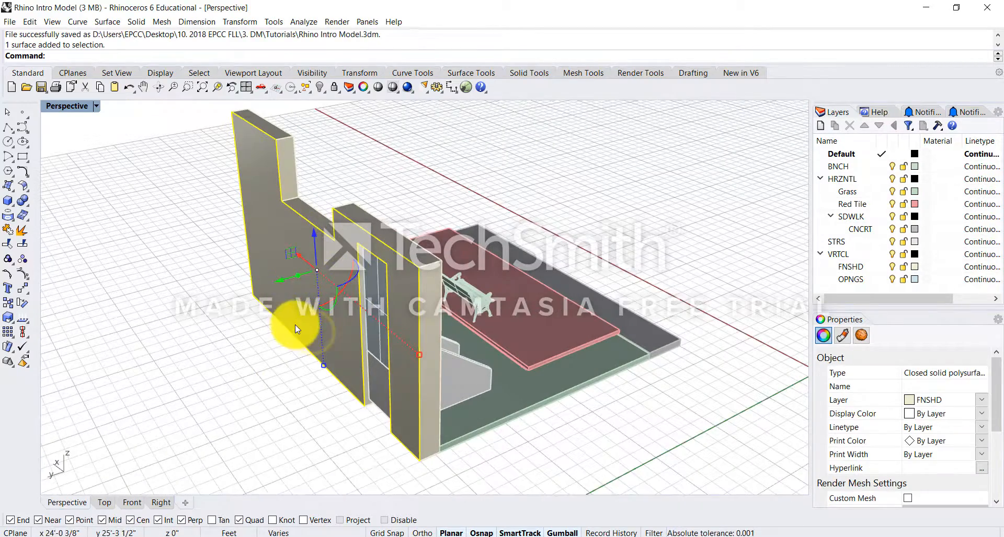
left_click_drag(281, 285, 321, 309)
key("ctrl+z")
Try moving the wall's back face outward to thicken the solid wall, and undo the move
left_click(293, 285)
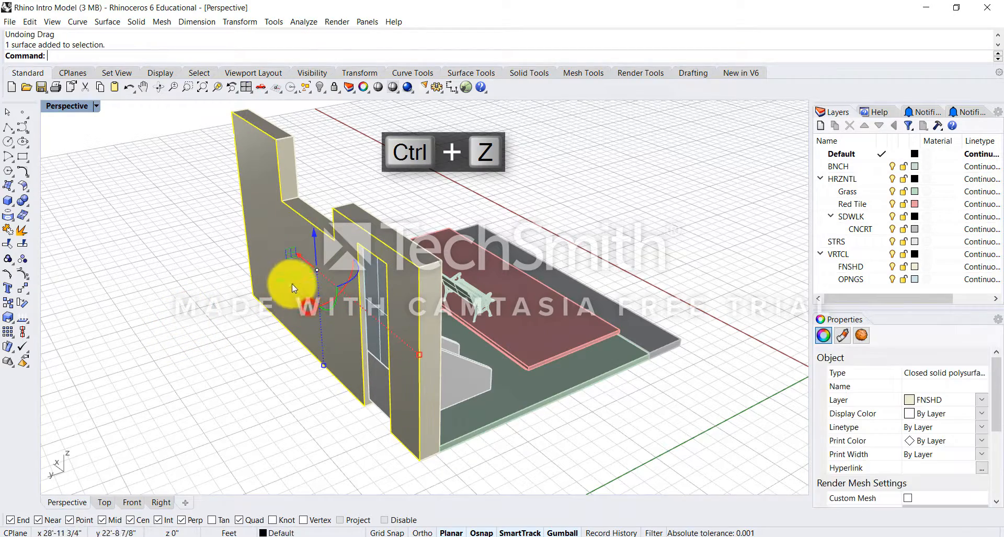
left_click_drag(277, 278, 186, 308)
right_click_drag(319, 334, 398, 251)
key("ctrl+z")
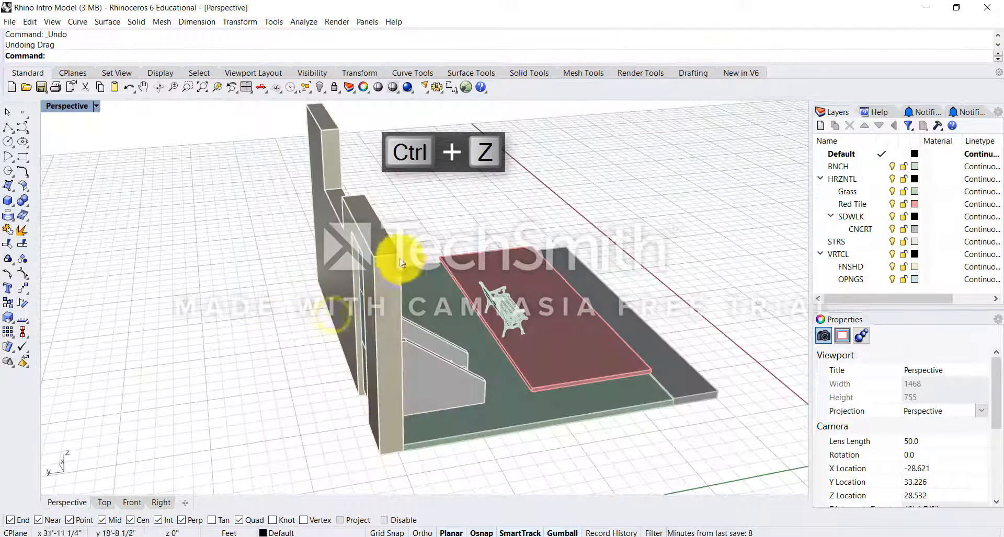
Extract the back face from the wall solid as a separate surface and move it outward, away from the wall
left_click(389, 273)
right_click_drag(393, 288, 313, 277)
left_click(298, 277)
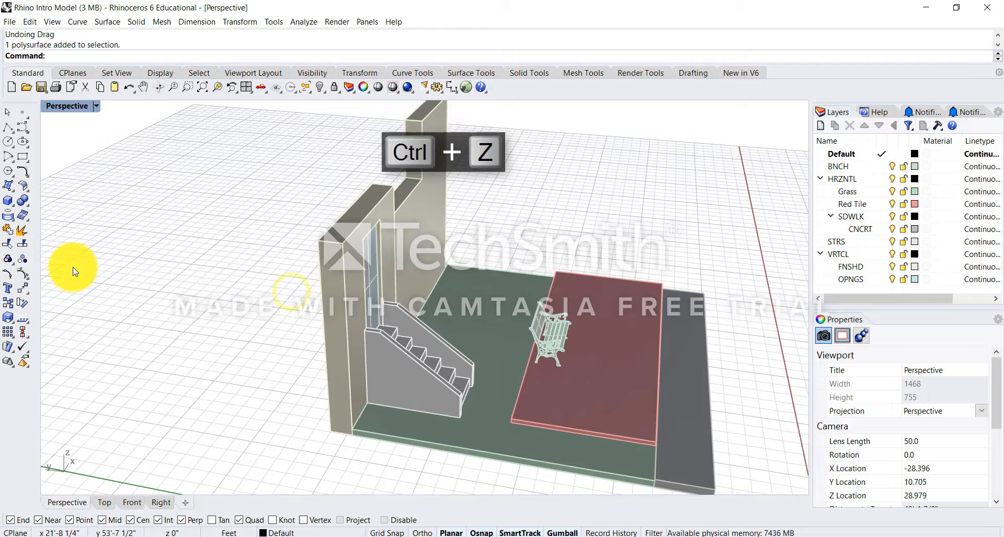
right_click(21, 236)
right_click_drag(201, 281, 297, 270)
right_click(333, 277)
scroll(332, 283, "down", 3)
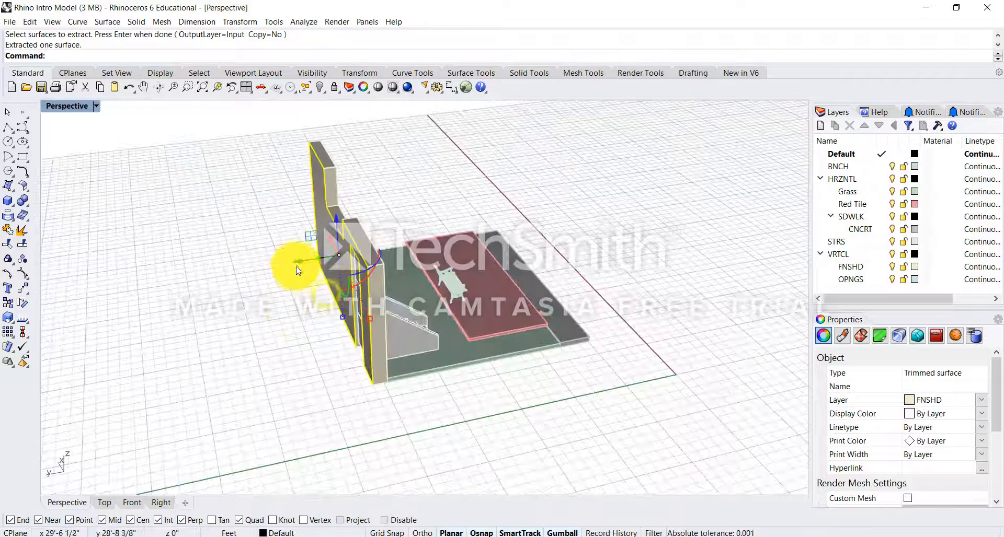
left_click_drag(297, 270, 209, 280)
right_click_drag(199, 326, 230, 269)
scroll(369, 314, "up", 6)
scroll(329, 195, "up", 4)
scroll(481, 195, "up", 3)
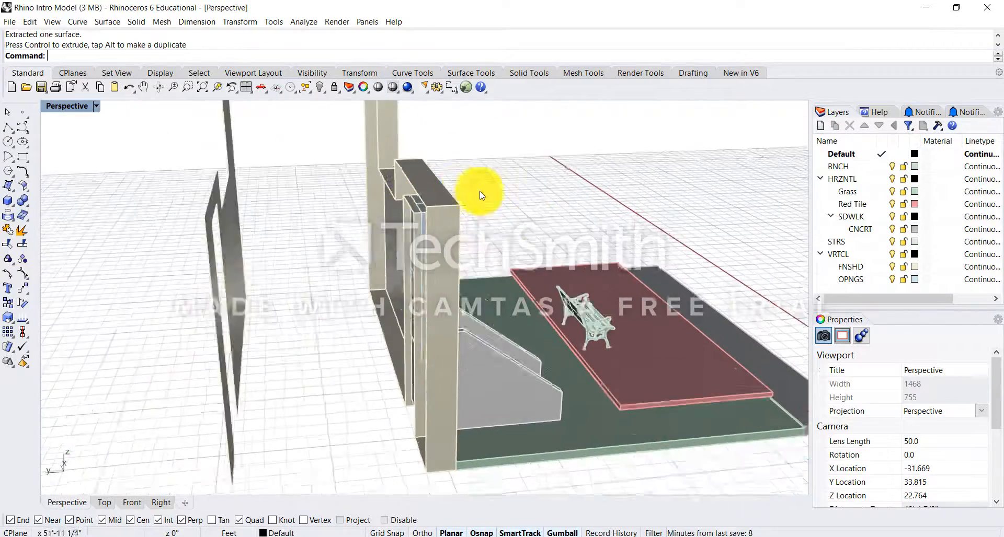
Examine the detached back surface, zooming to it as the selected object, and select the remaining open wall polysurface to inspect it
right_click_drag(460, 193, 181, 244)
scroll(265, 219, "down", 7)
scroll(177, 242, "up", 7)
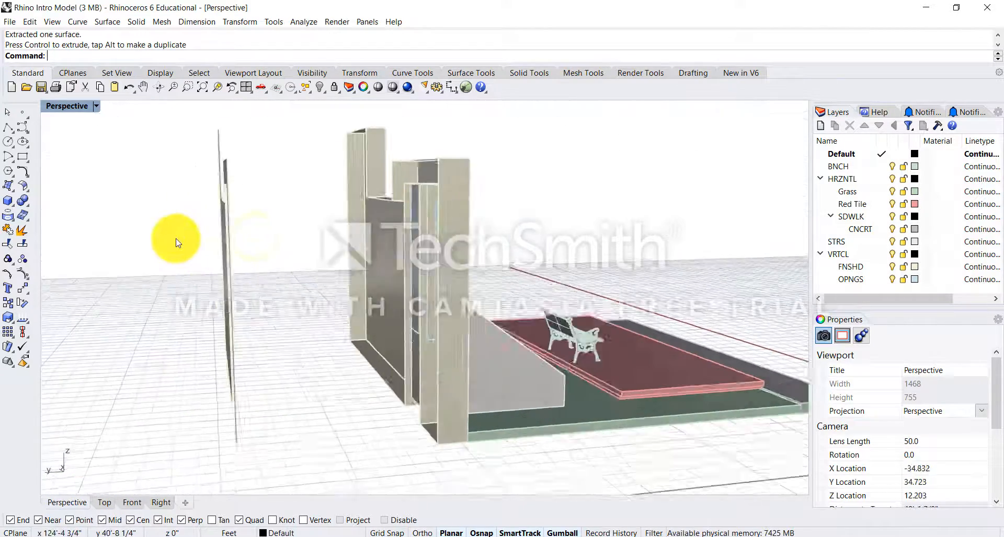
right_click_drag(413, 337, 285, 239)
left_click(237, 246)
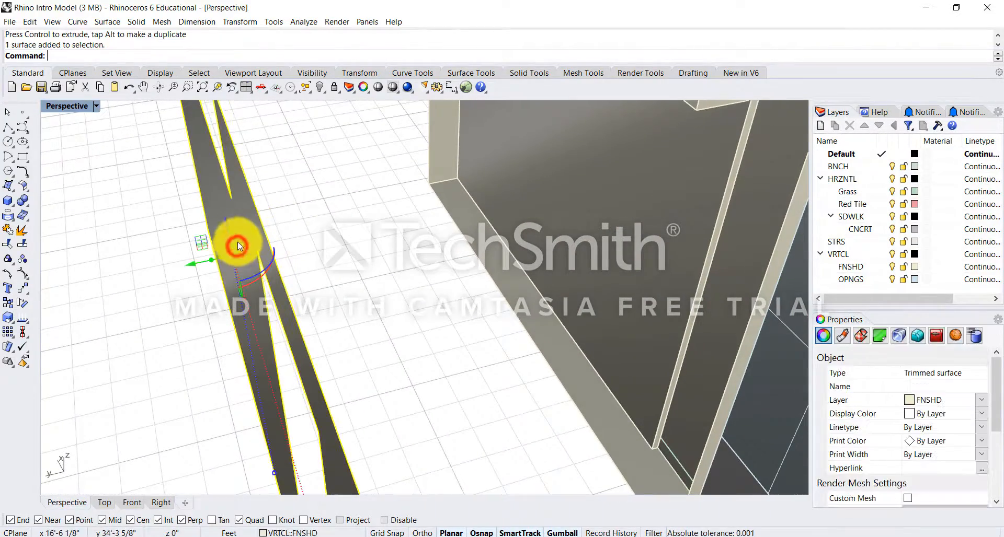
left_click(219, 87)
left_click(307, 276)
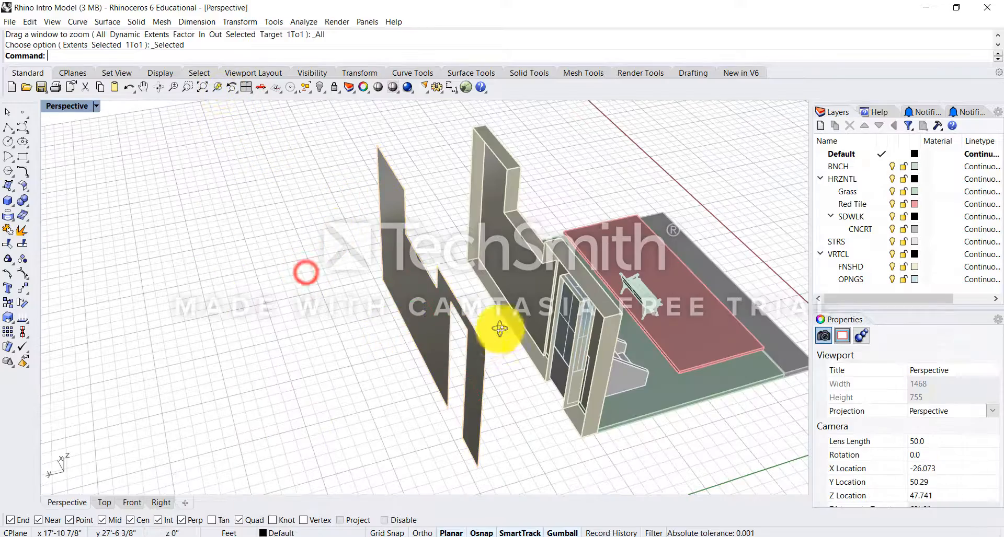
mouse_move(497, 331)
right_mouse_down()
mouse_move(441, 304)
mouse_move(432, 287)
mouse_move(494, 310)
mouse_move(667, 231)
mouse_move(587, 275)
mouse_move(587, 257)
mouse_move(611, 252)
mouse_move(582, 255)
mouse_move(665, 264)
mouse_move(609, 240)
mouse_move(515, 259)
mouse_move(439, 253)
mouse_move(460, 262)
mouse_move(410, 309)
mouse_move(424, 355)
mouse_move(466, 255)
mouse_move(500, 340)
right_mouse_up()
scroll(466, 256, "down", 8)
left_click(532, 353)
right_click(532, 352)
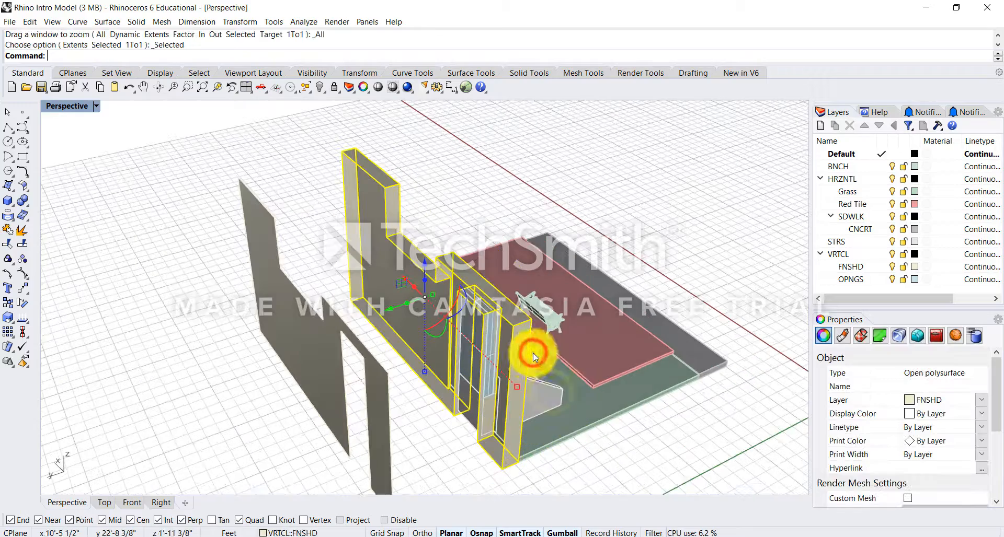
Extract the narrow end face beside the door from the wall polysurface and move it away from the wall
right_click(18, 235)
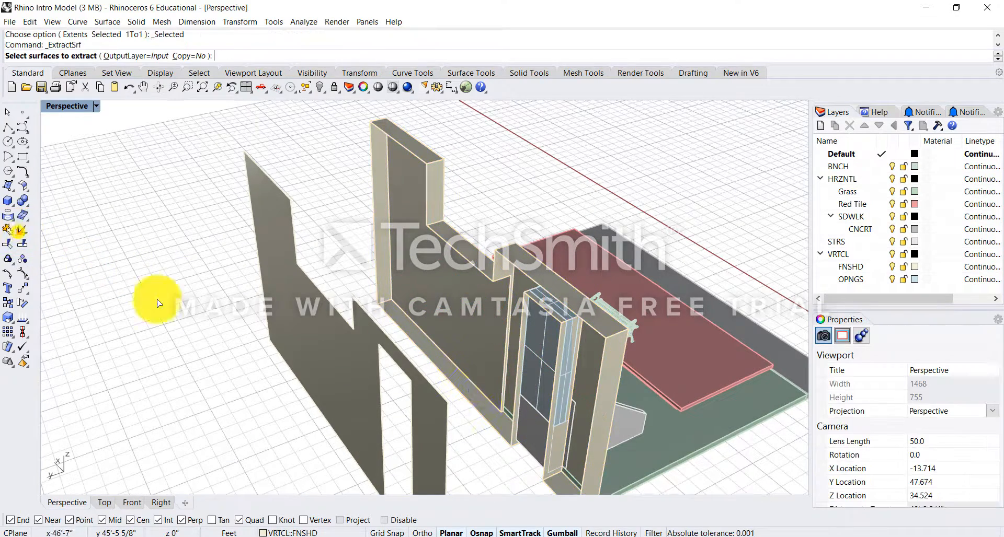
left_click(611, 362)
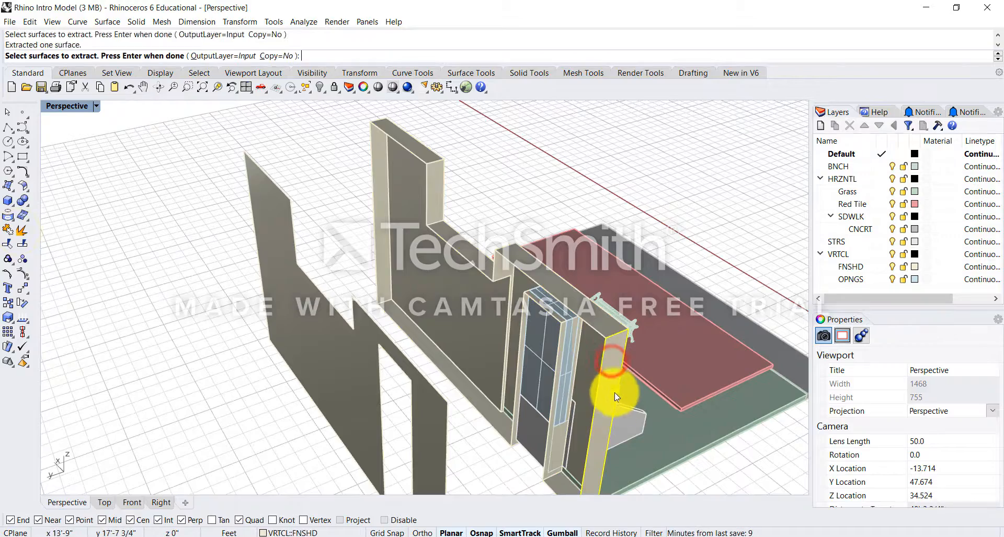
right_click(614, 393)
right_click_drag(651, 415, 574, 341)
left_click_drag(552, 268, 639, 314)
left_click(607, 374)
right_click_drag(612, 374, 445, 347)
Move the detached narrow end face back onto the wall, snapping its upper corner to the matching wall corner
left_click(261, 239)
right_click_drag(276, 230, 217, 289)
scroll(384, 242, "up", 3)
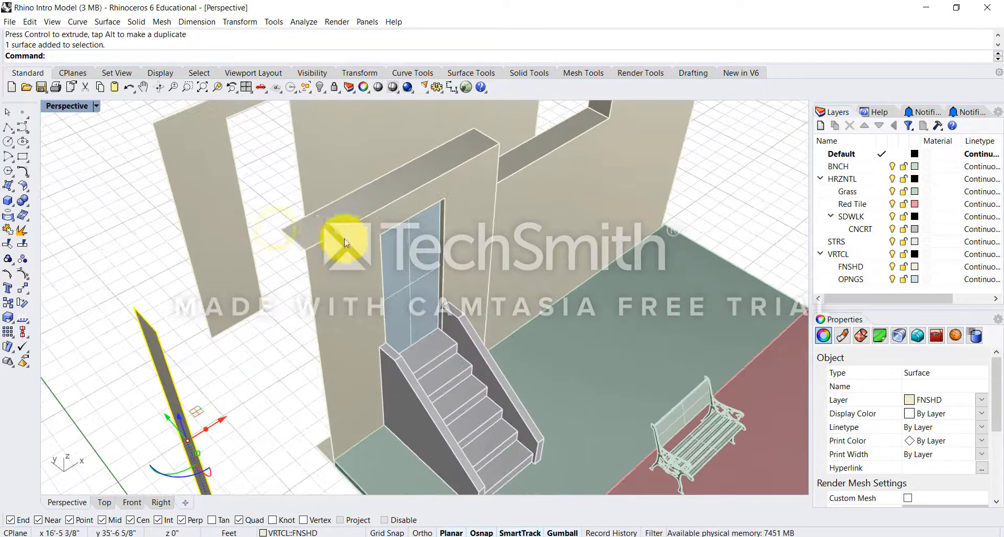
key("Left")
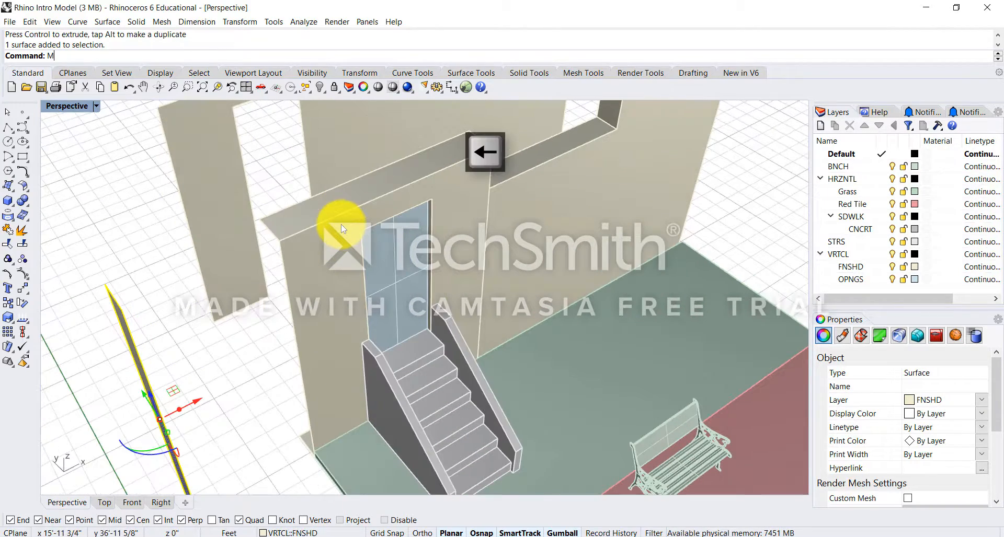
key("Return")
right_click_drag(199, 249, 215, 249)
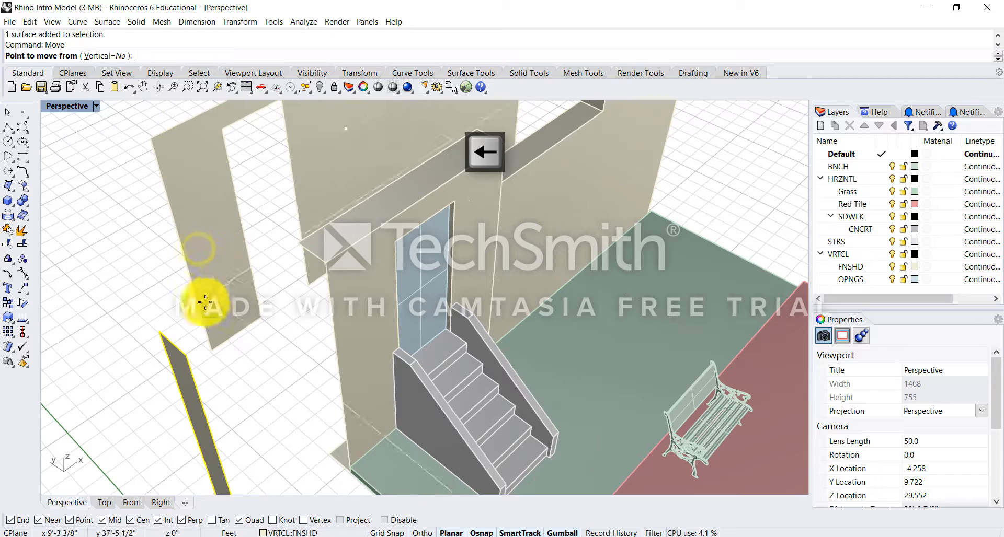
left_click(189, 354)
left_click(329, 259)
Move the detached back face with the door cutout back against the wall, snapping corner to corner
right_click_drag(270, 297, 283, 220)
right_click(181, 260)
left_click(189, 255)
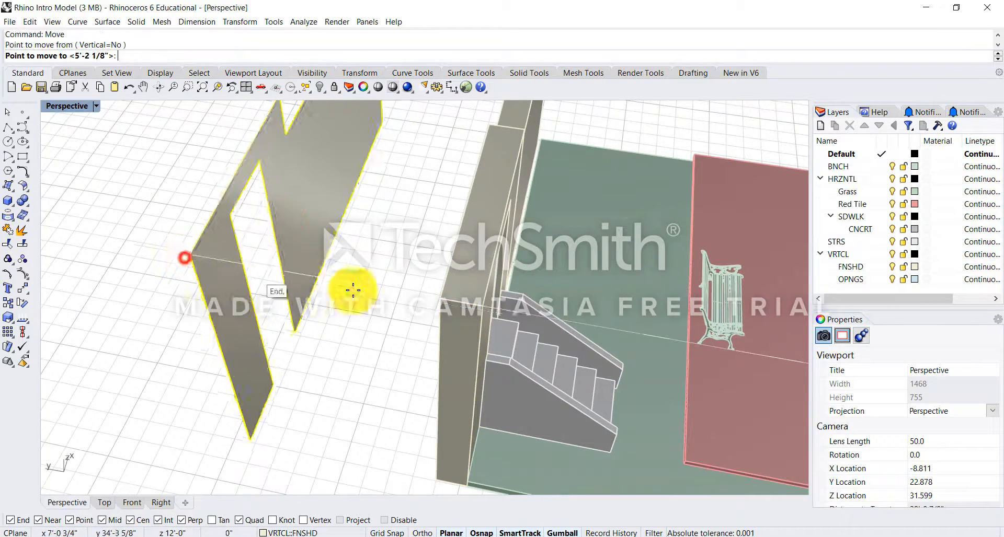
left_click(440, 298)
right_click_drag(329, 368, 373, 354)
left_click(375, 354)
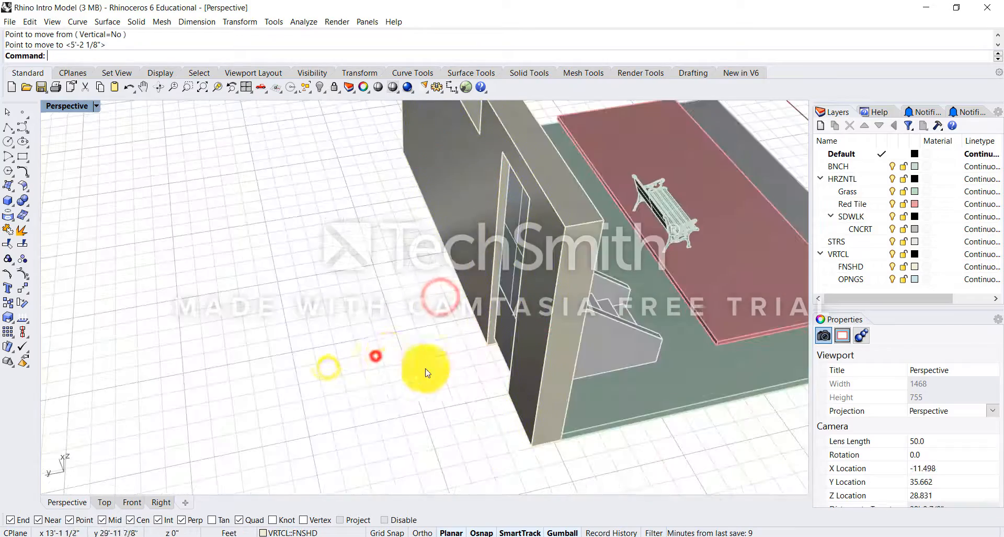
right_click_drag(446, 372, 332, 390)
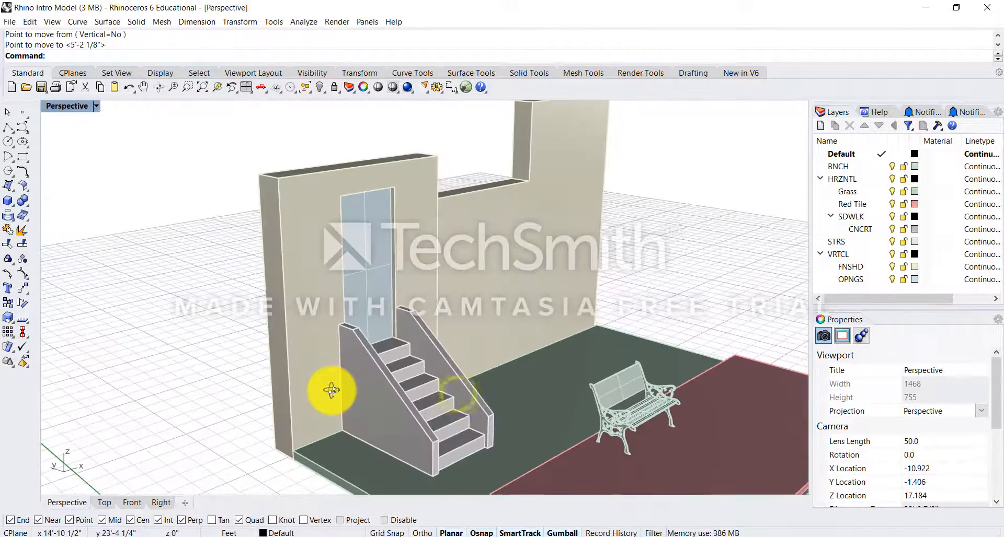
right_click_drag(297, 351, 359, 313)
Move the separate back face outward by about 7 feet to expose the wall's hollow interior
scroll(414, 308, "down", 3)
left_click(356, 249)
left_click_drag(356, 283, 258, 296)
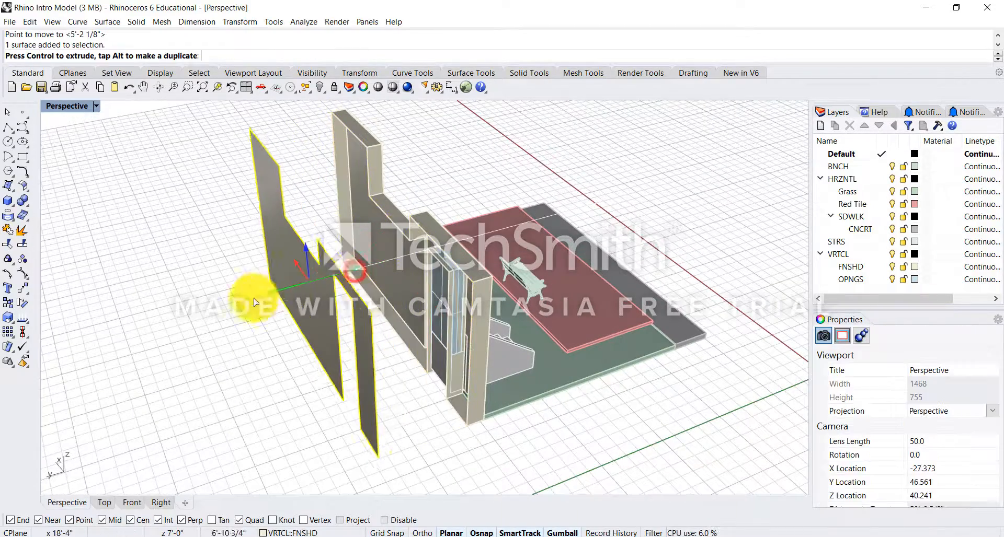
scroll(359, 304, "up", 5)
left_click(359, 306)
Inspect the hollow wall and the pulled-out back face from several angles, and clear the selection
right_click_drag(394, 340, 386, 276)
scroll(413, 316, "down", 6)
scroll(337, 360, "up", 5)
right_click_drag(337, 360, 592, 374)
left_click(285, 302)
key("Escape")
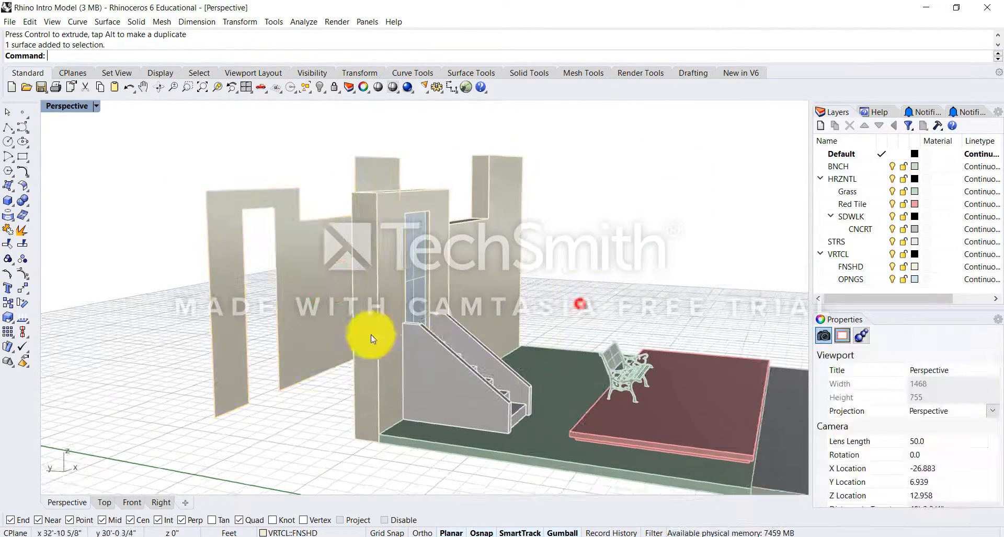
mouse_move(369, 335)
right_mouse_down()
mouse_move(433, 336)
mouse_move(439, 345)
mouse_move(422, 335)
mouse_move(341, 335)
mouse_move(355, 335)
right_mouse_up()
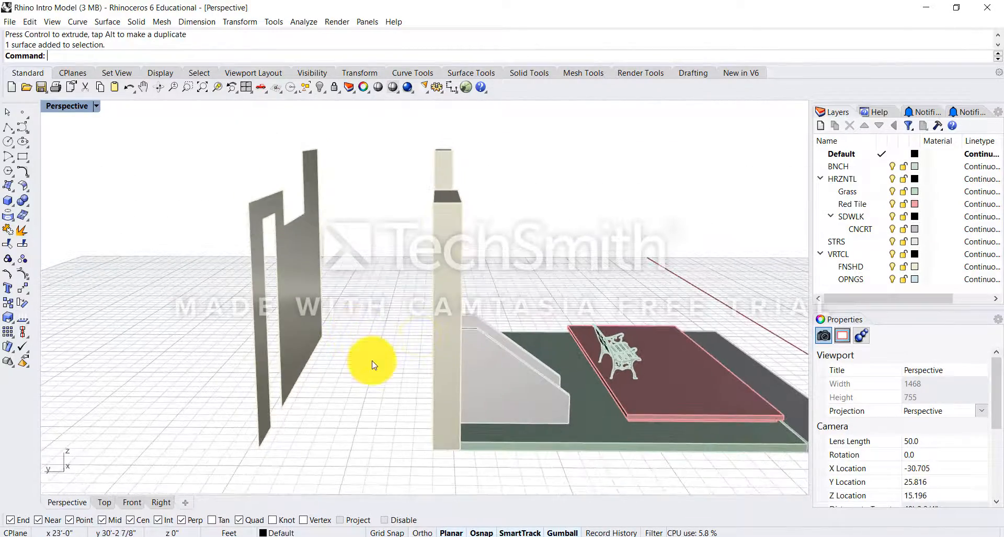
Undo the last move of the wall's back face and view the wall from behind
key("ctrl+z")
right_click_drag(277, 356, 309, 376)
left_click(307, 372)
right_click_drag(445, 334, 467, 347)
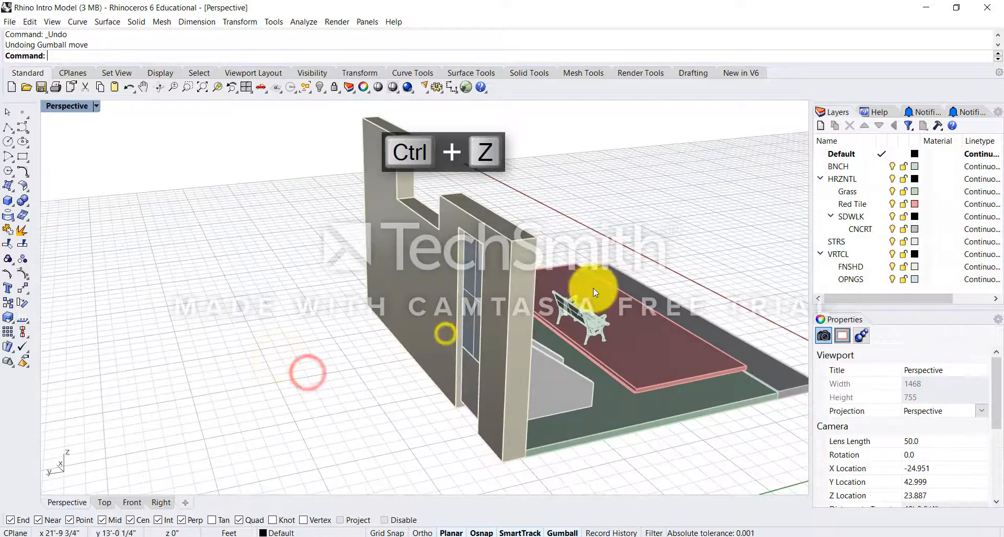
scroll(546, 282, "up", 4)
right_click_drag(493, 277, 413, 265)
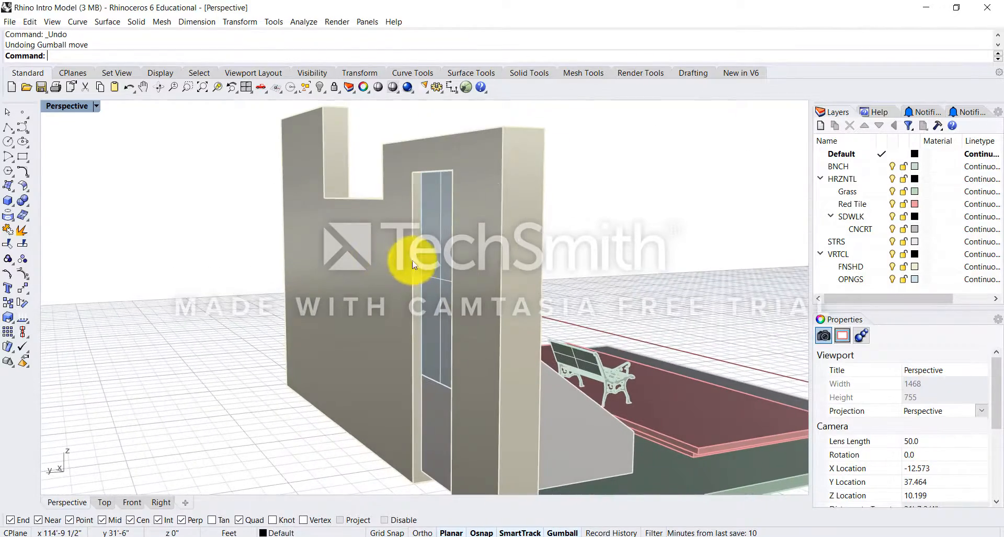
Narrow the docked side panels slightly to widen the viewport, and clear the selection of the wall's end face
left_click(519, 198)
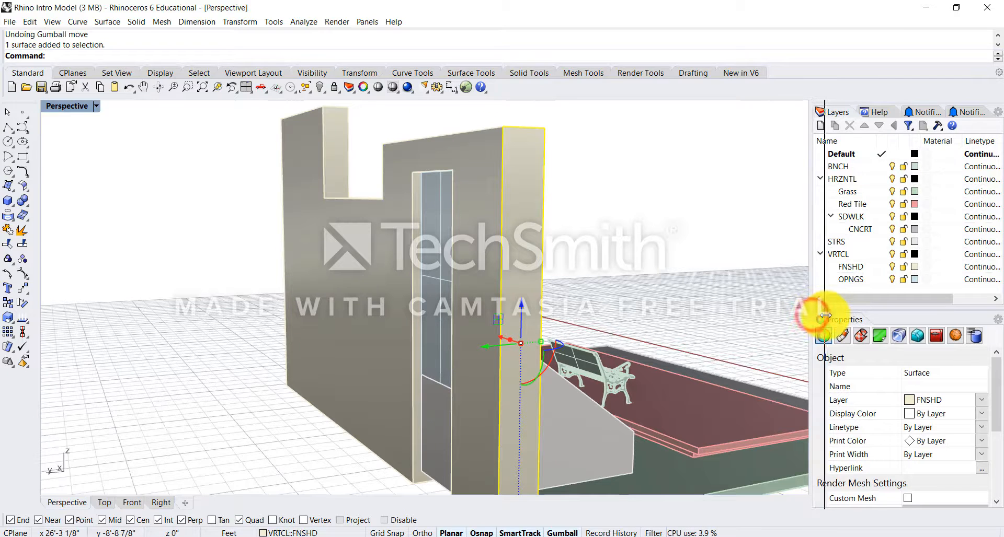
left_click_drag(825, 316, 826, 316)
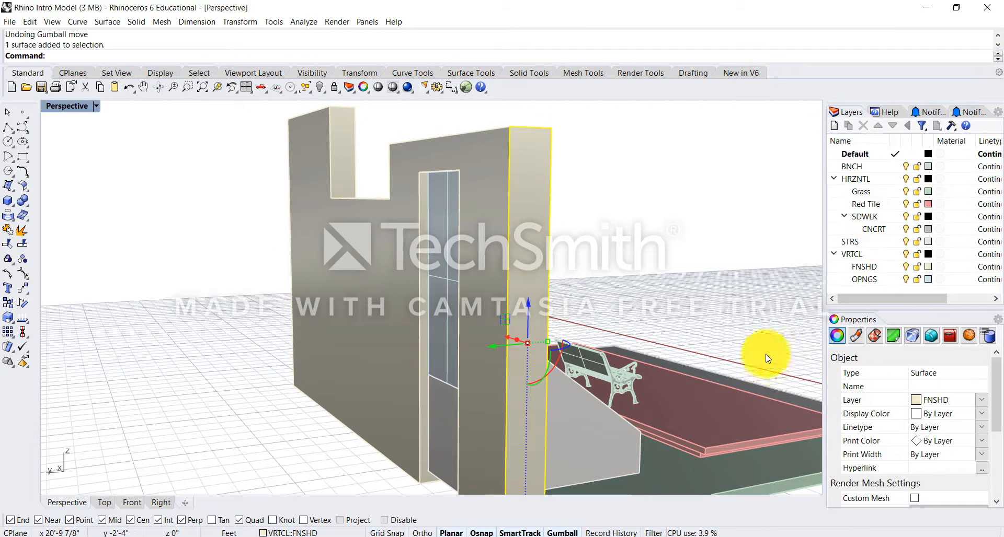
left_click(719, 261)
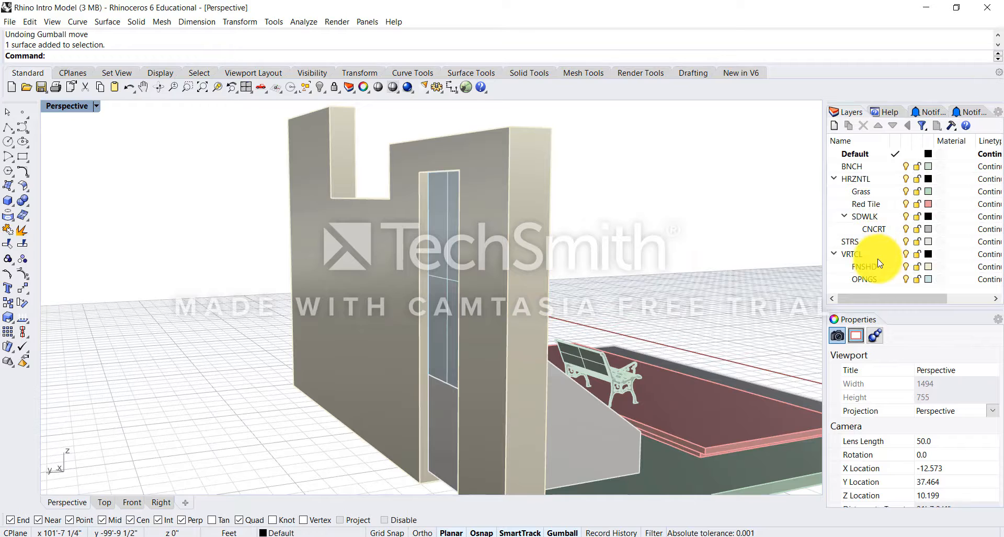
right_click(876, 99)
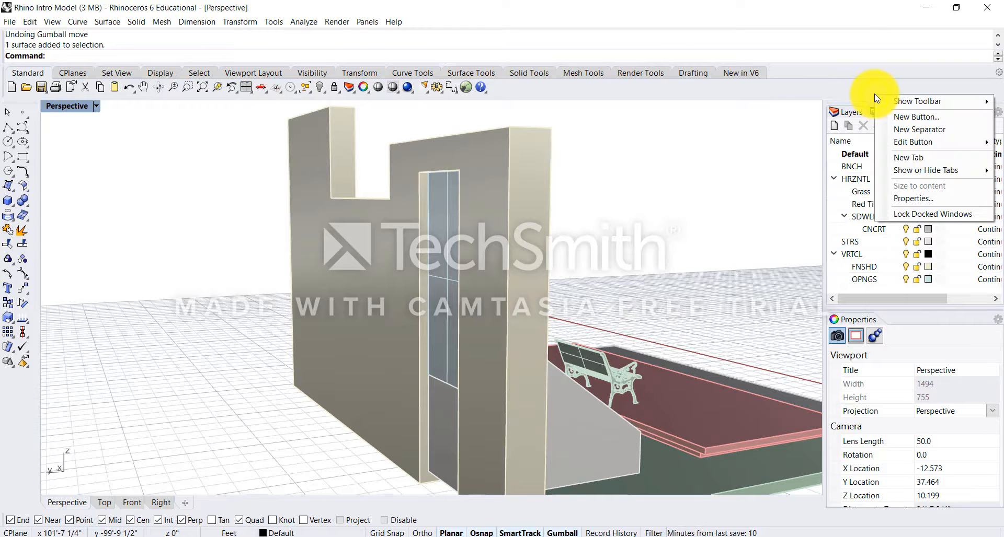
mouse_move(898, 104)
left_click(892, 77)
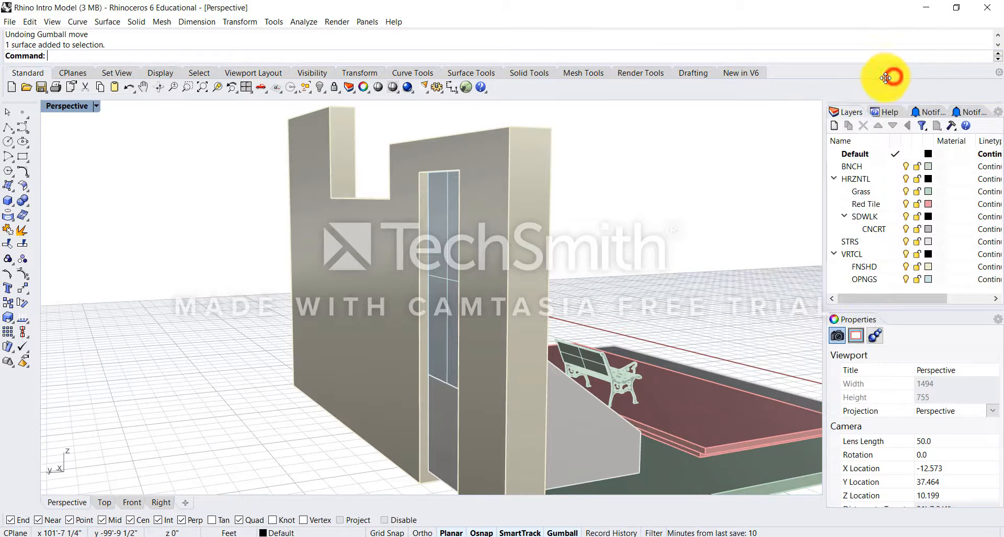
Compare the object types of the wall's end face and the remaining wall body, then clear the selection
left_click(519, 207)
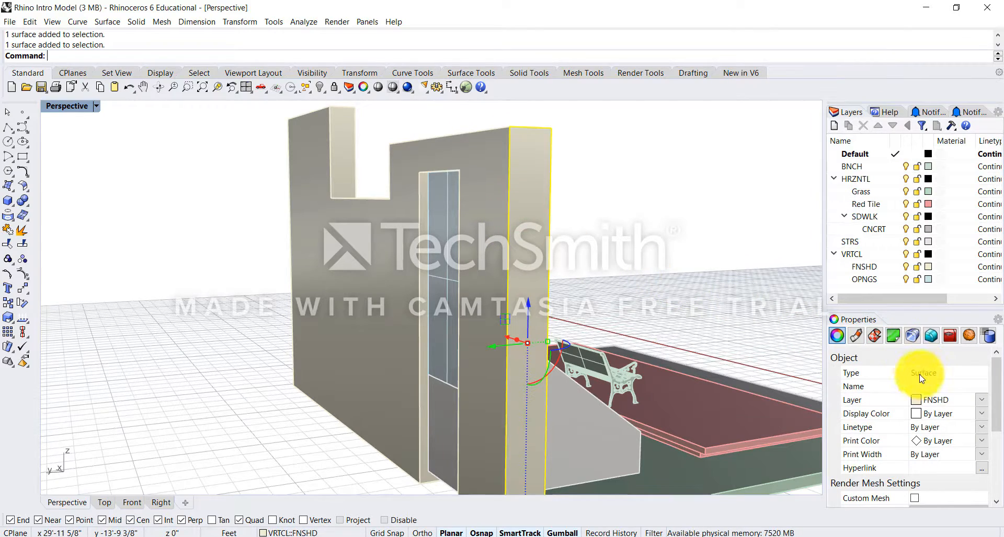
right_click_drag(628, 258, 624, 296)
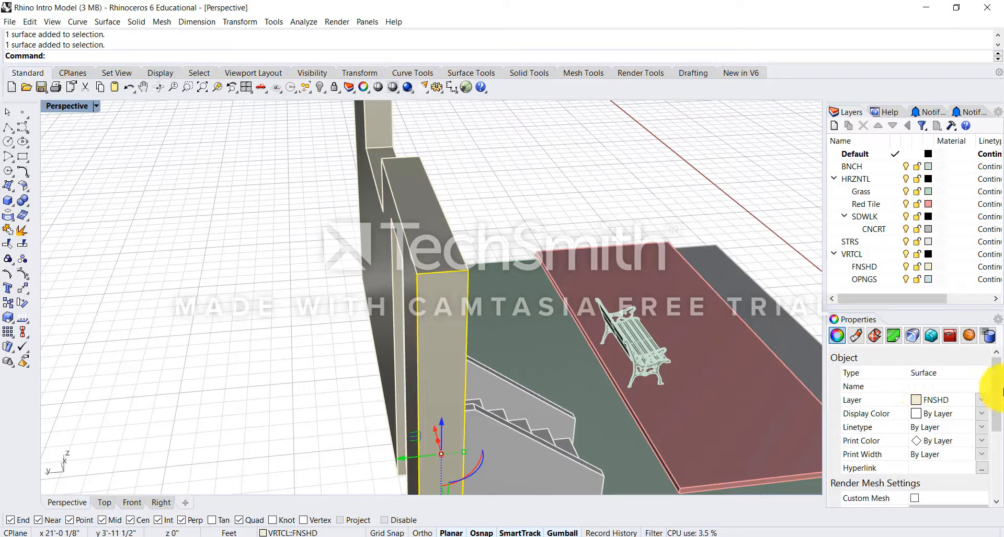
left_click_drag(996, 382, 996, 407)
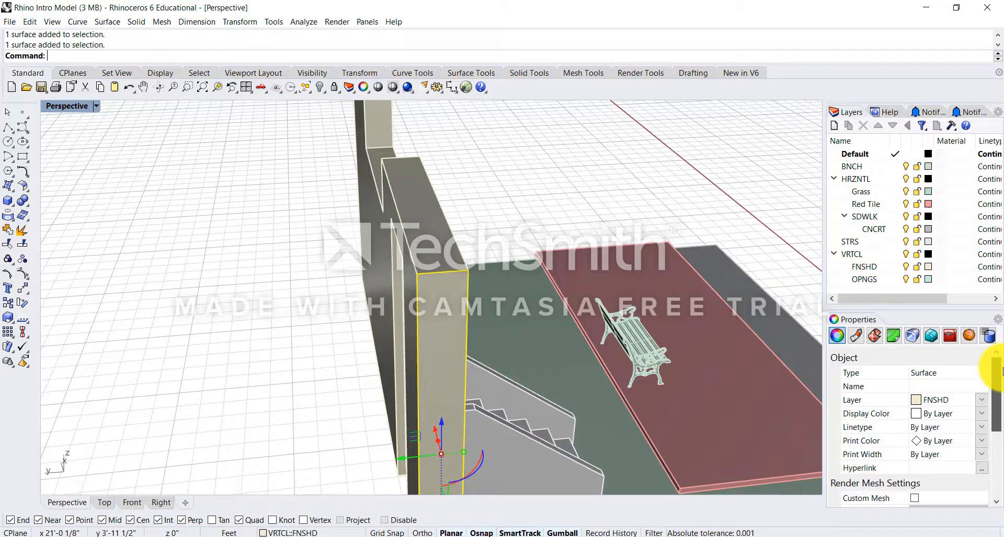
left_click(431, 208)
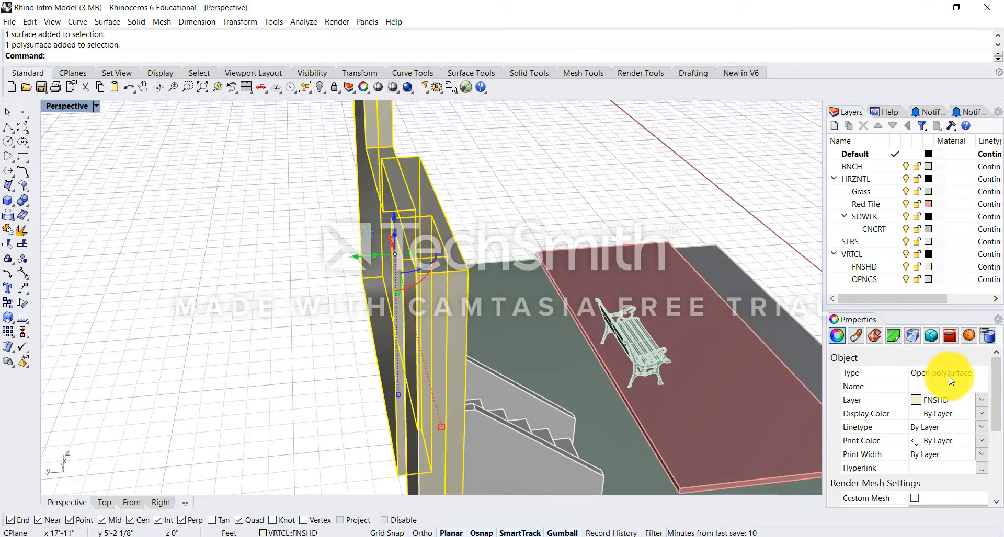
right_click_drag(511, 267, 441, 197)
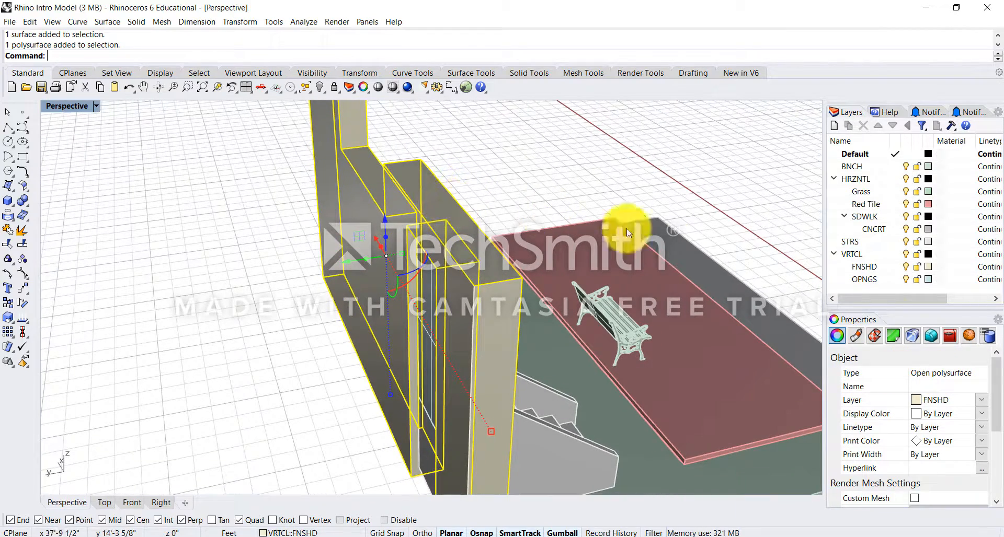
left_click(546, 187)
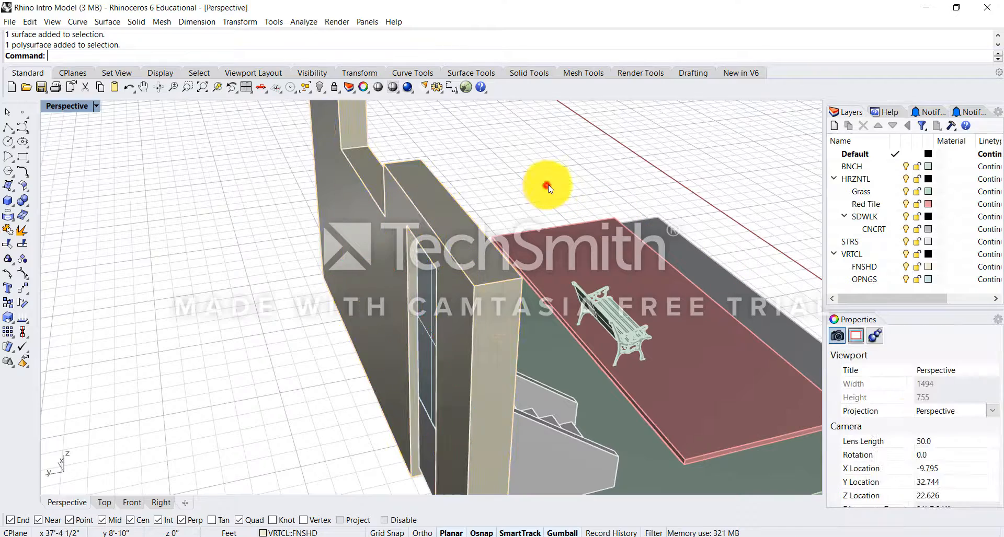
Join the wall's separate end face and back face with the rest of the wall into one closed solid
left_click(503, 321)
right_click_drag(647, 359, 760, 373)
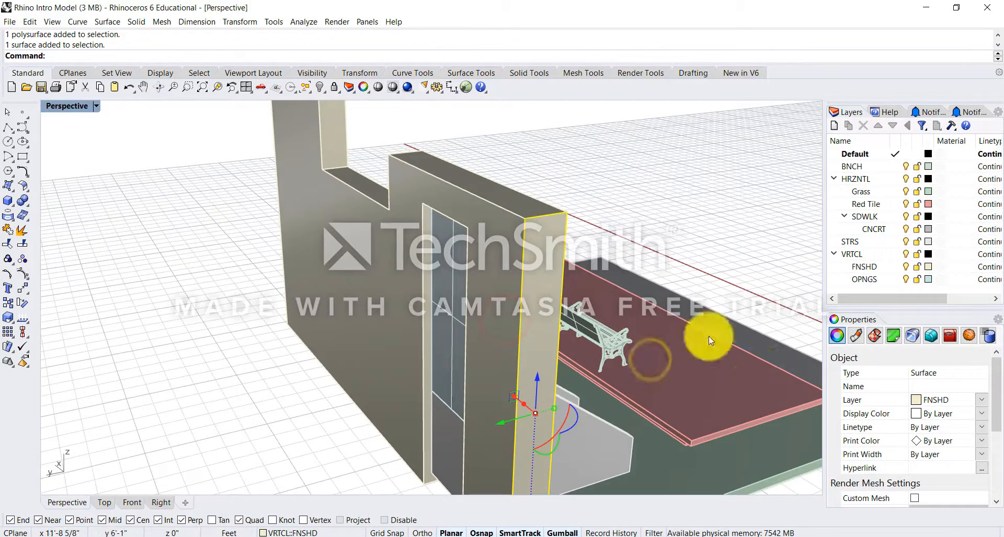
left_click(515, 200)
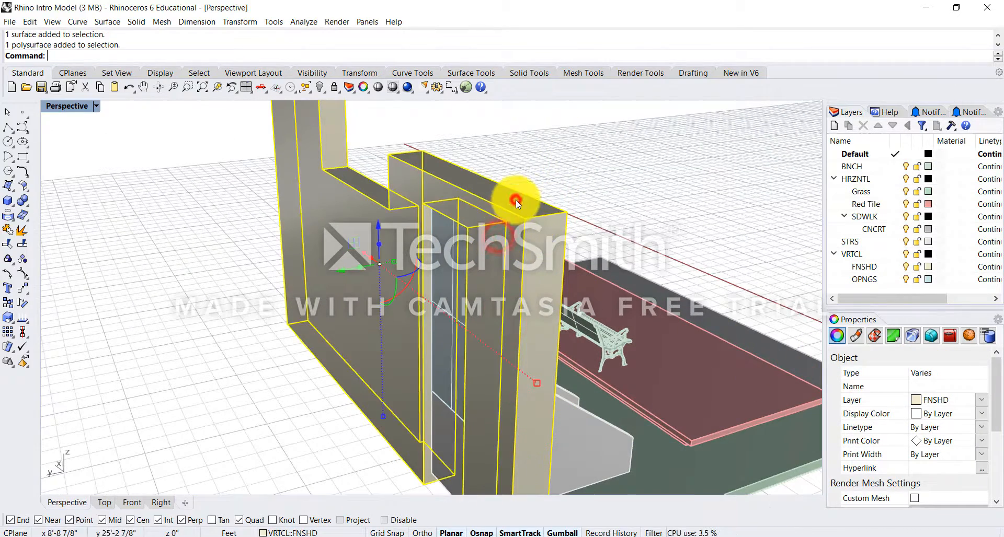
key("Escape")
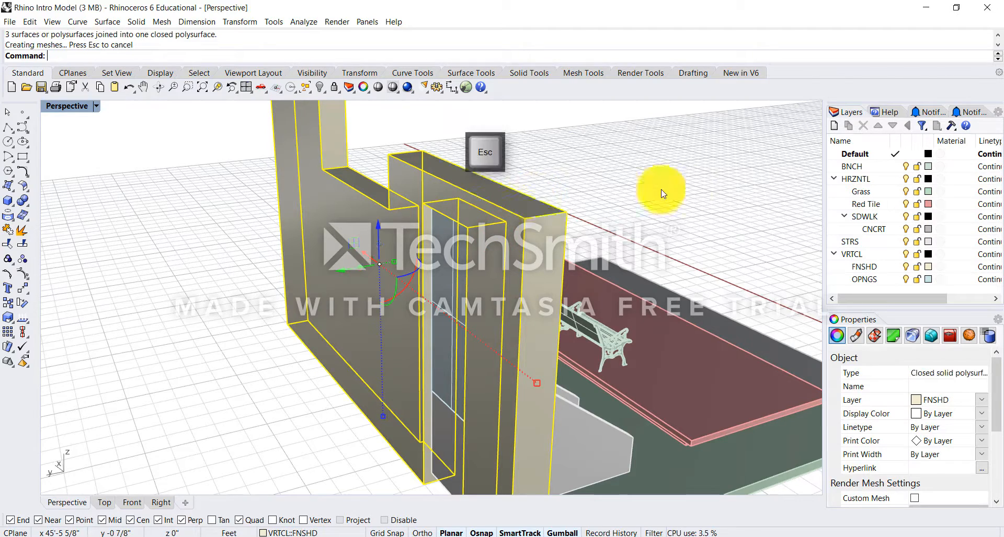
Check the joined wall's object type and examine its underside from below
left_click(534, 223)
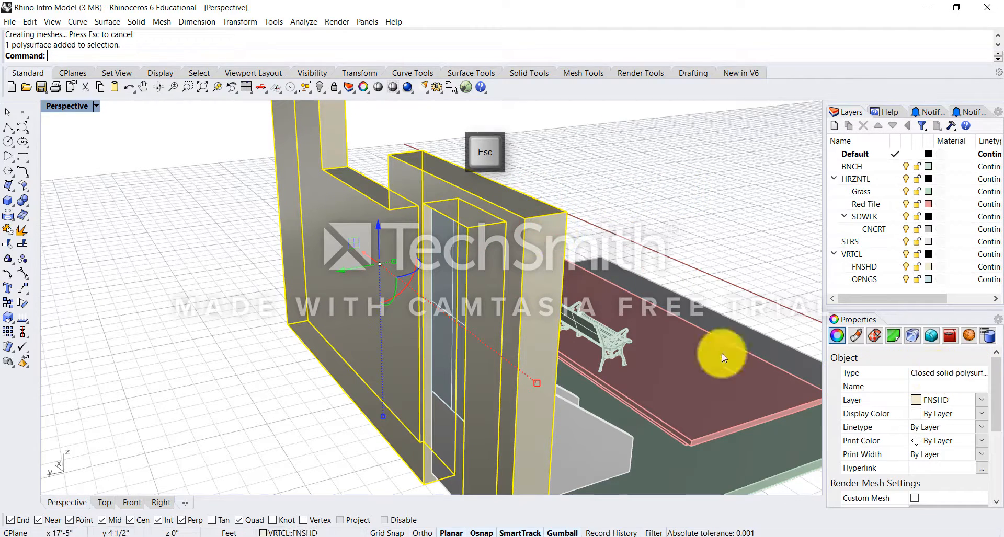
right_click_drag(544, 372, 444, 312)
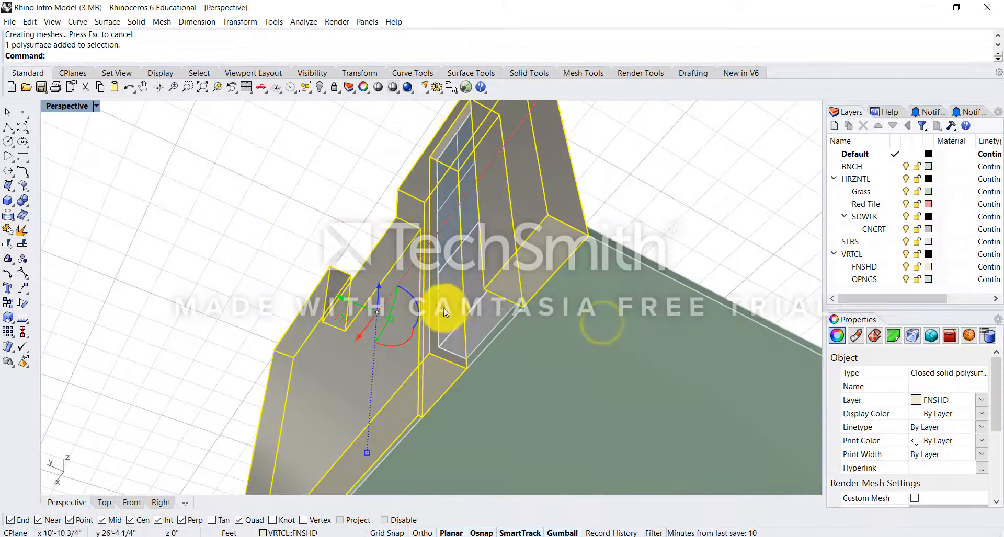
right_click_drag(433, 381, 468, 372)
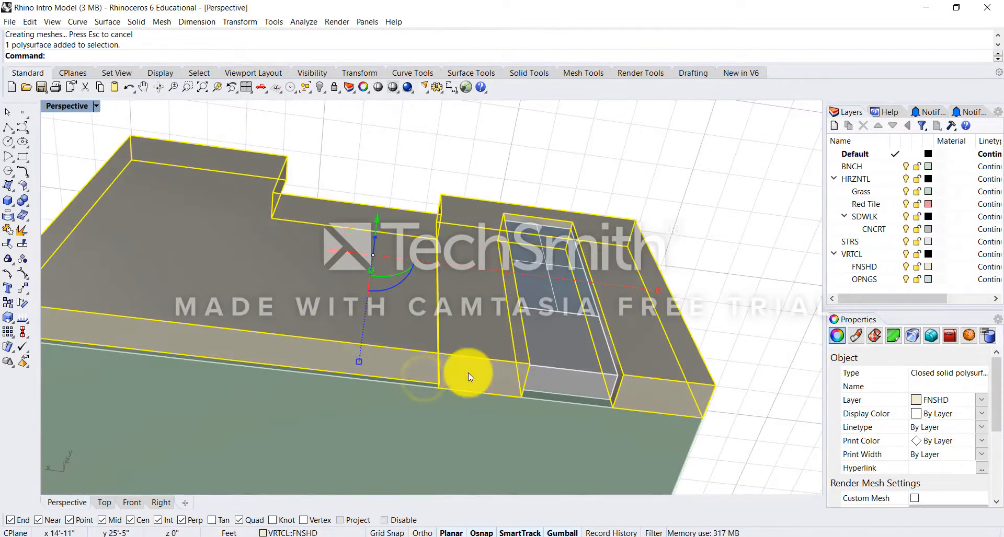
left_click(601, 149)
Extract the wall's back face with the door cutout as a separate surface
right_click_drag(601, 149, 403, 311)
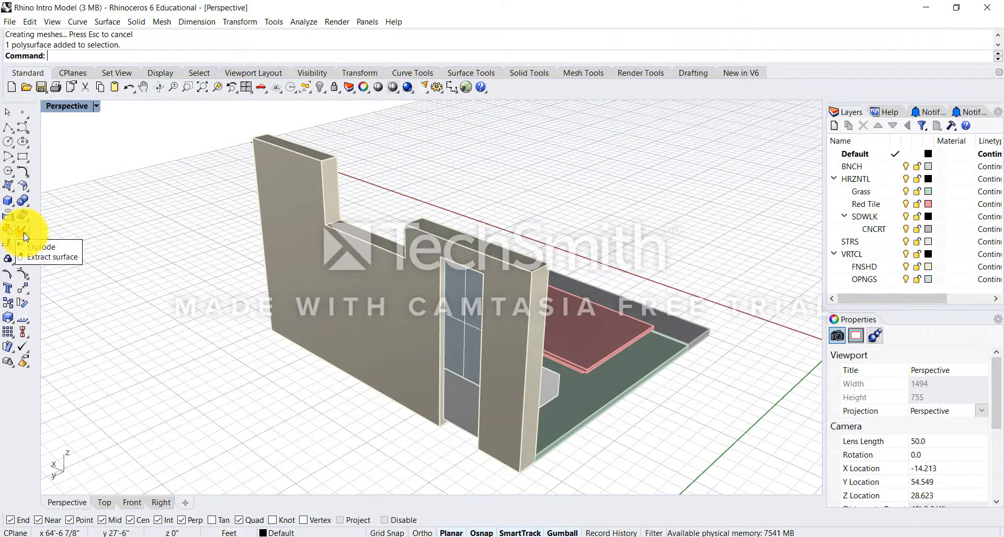
left_click(370, 307)
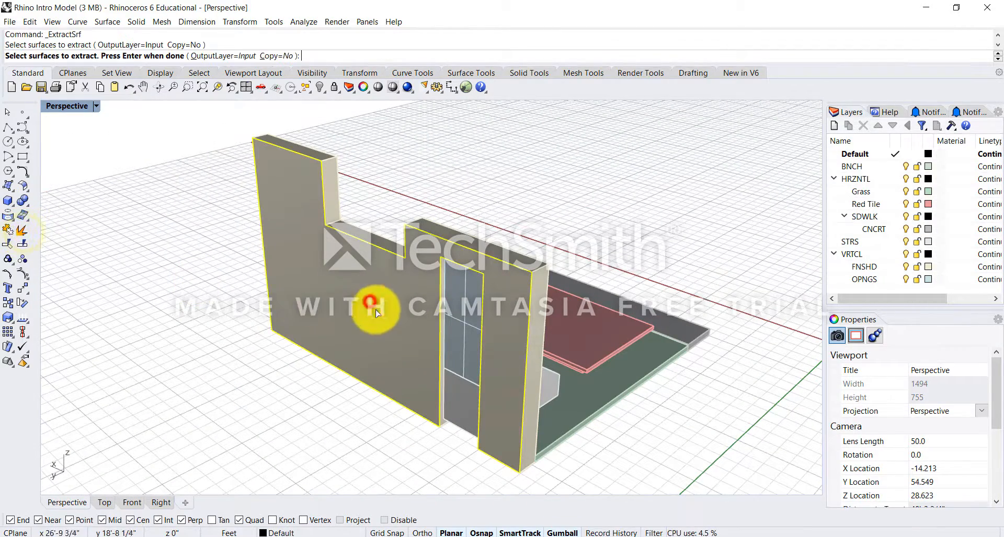
right_click_drag(369, 307, 336, 314)
key("Return")
Move the extracted back face outward, away from the wall, and clear the selection
scroll(378, 336, "down", 2)
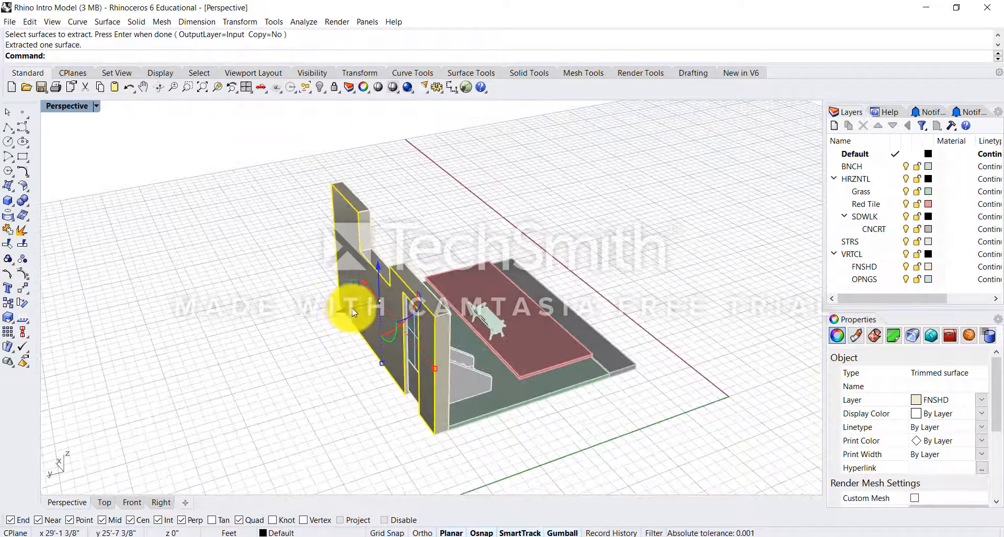
left_click_drag(351, 307, 290, 328)
scroll(387, 303, "up", 4)
left_click(513, 195)
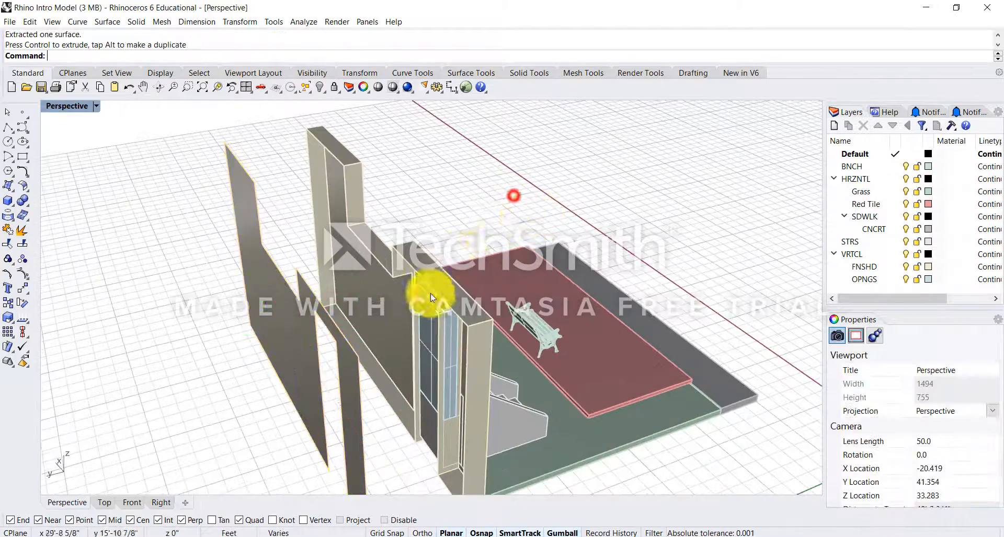
Examine the hollow wall and the pulled-out back face from several angles
scroll(431, 294, "up", 5)
right_click_drag(331, 381, 285, 347)
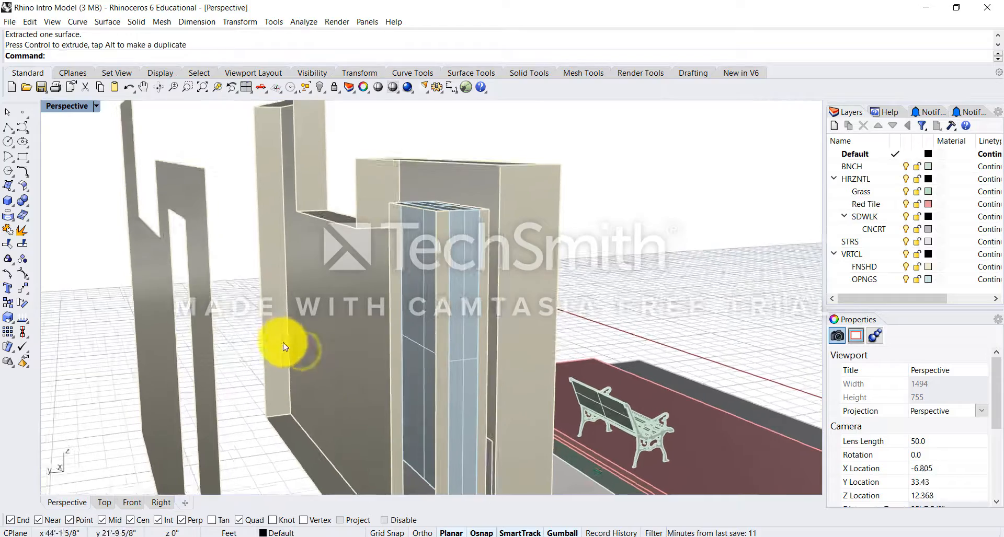
scroll(288, 335, "down", 2)
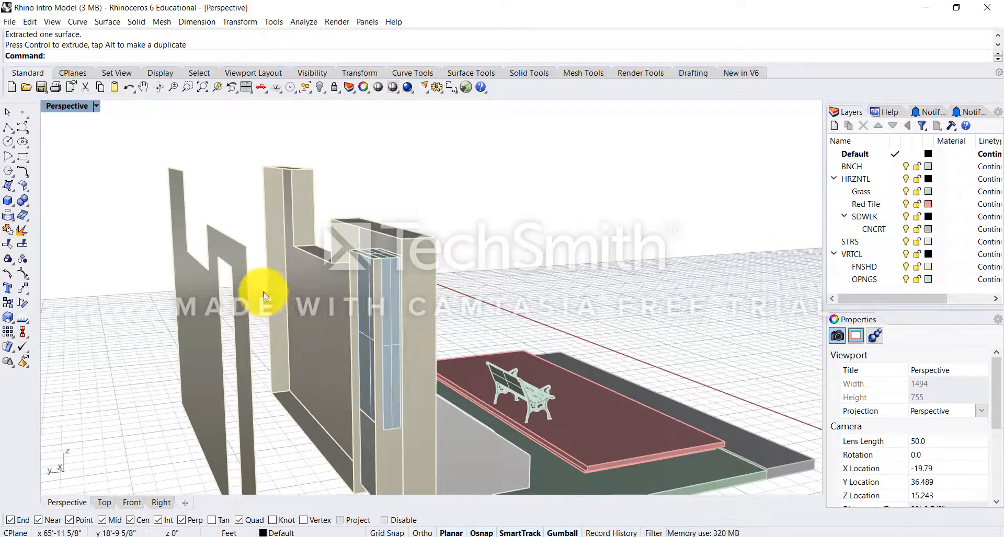
right_click_drag(264, 291, 279, 335)
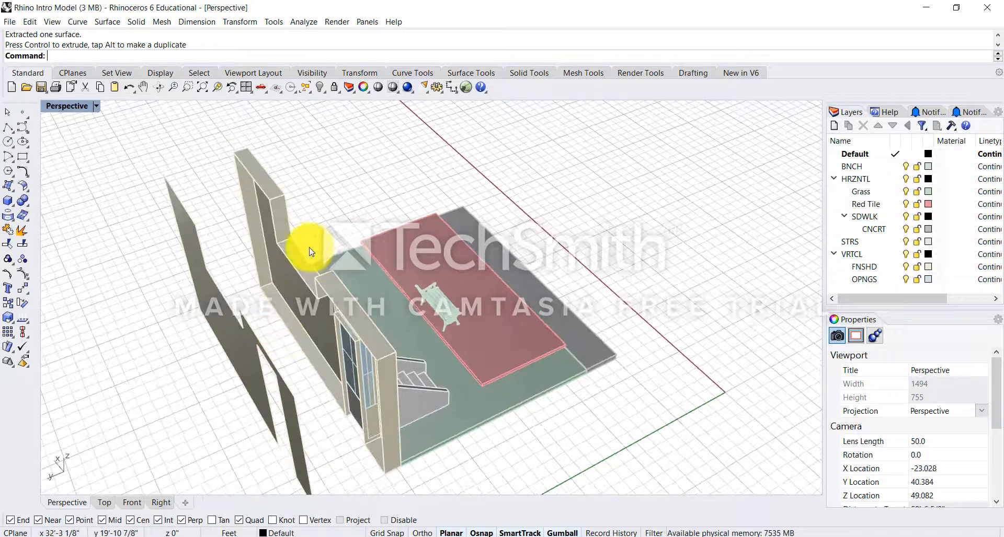
right_click_drag(336, 186, 421, 315)
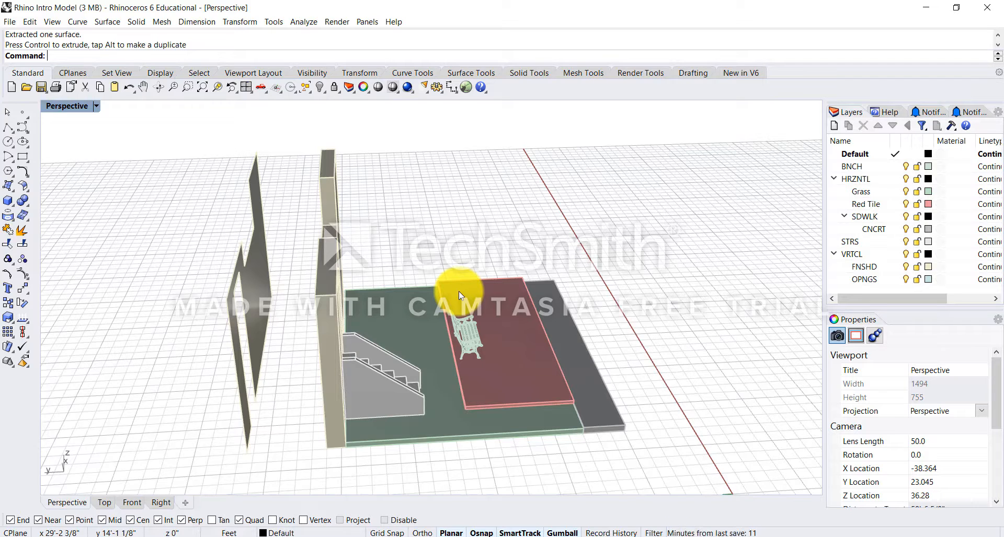
right_click_drag(315, 322, 374, 321)
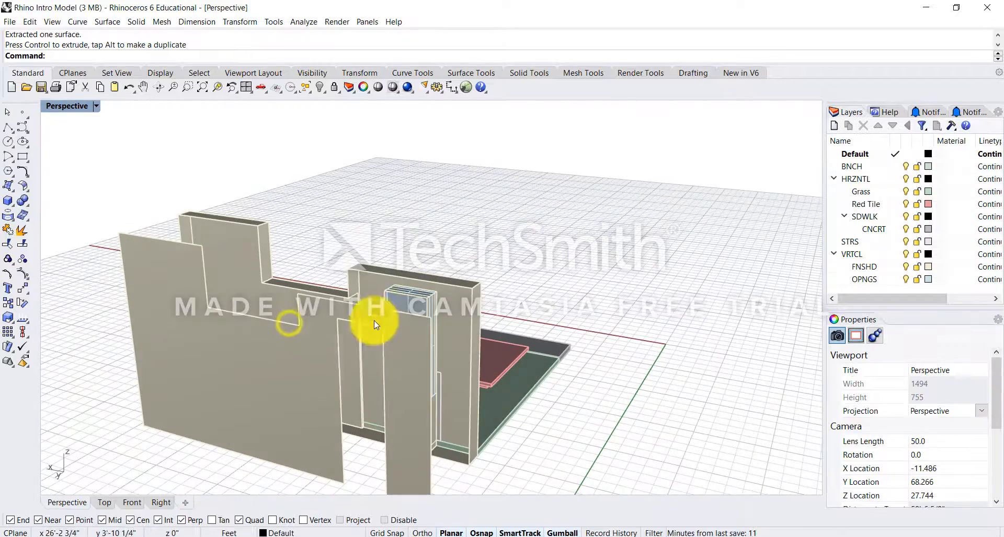
left_click(347, 358)
left_click(664, 266)
Turn on the surface isocurves for the detached back face and clear the selection
scroll(398, 341, "down", 3)
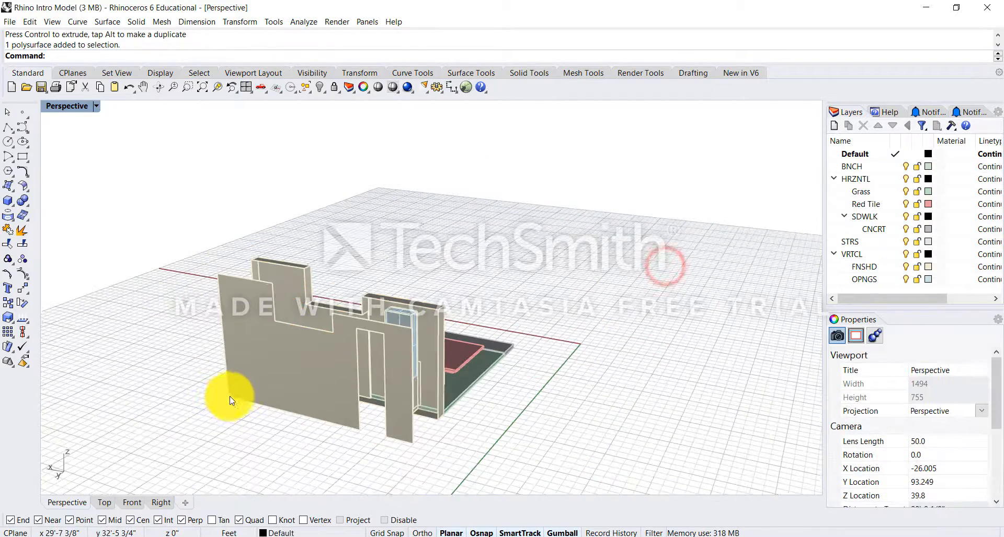
left_click(240, 390)
left_click_drag(994, 415, 996, 452)
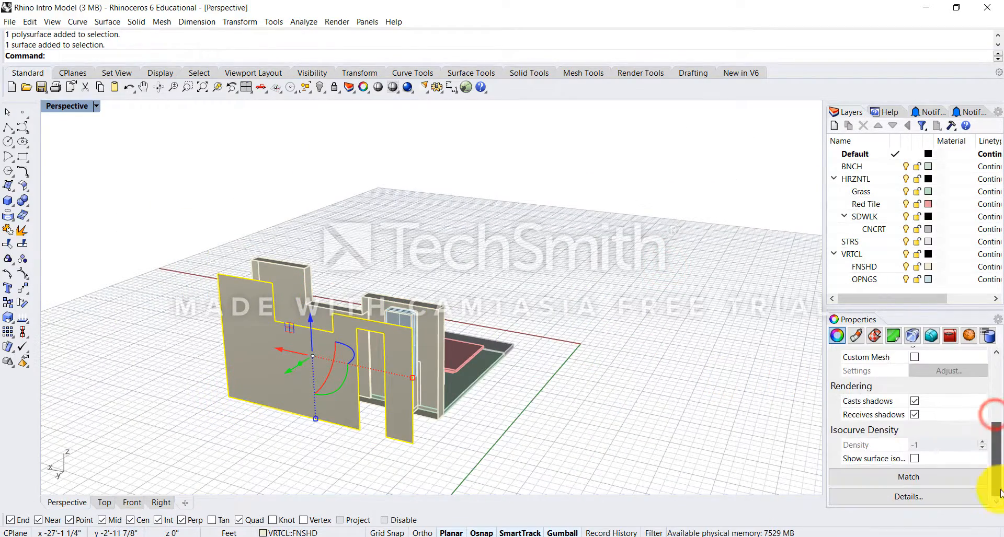
left_click(913, 457)
left_click(597, 392)
Select the entire model, turn on surface isocurves for all objects and clear the selection
right_click_drag(288, 416, 531, 270)
scroll(531, 270, "down", 3)
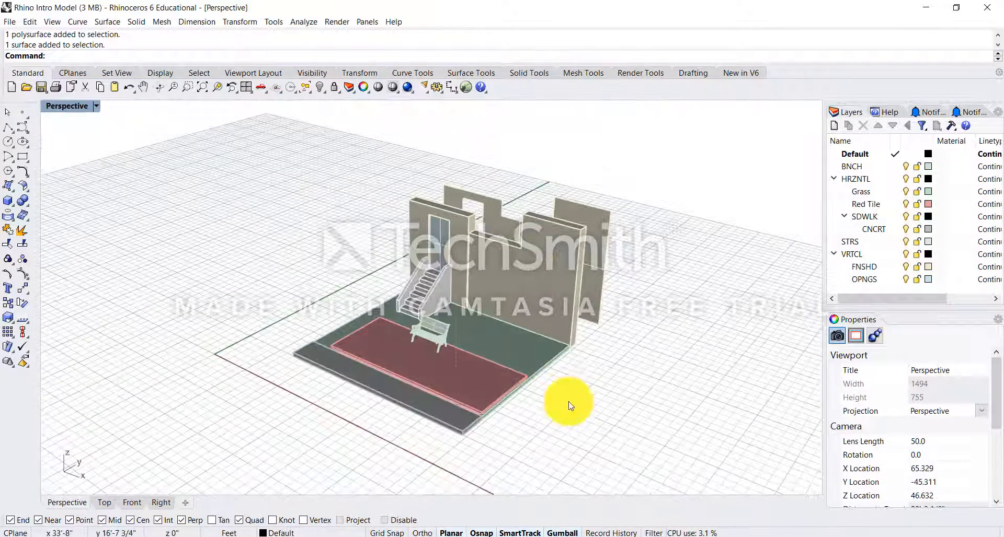
left_click_drag(571, 405, 336, 190)
scroll(958, 432, "down", 5)
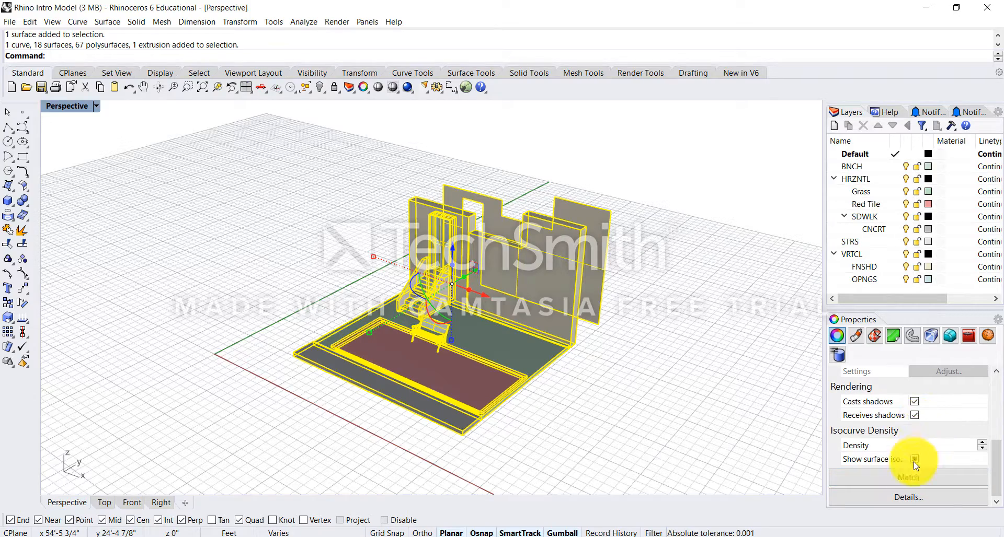
left_click(915, 462)
left_click(675, 460)
Examine the isocurves on the walls, door and stairs up close, and check the wall's isocurve density settings
scroll(451, 374, "up", 7)
right_click_drag(416, 364, 578, 449)
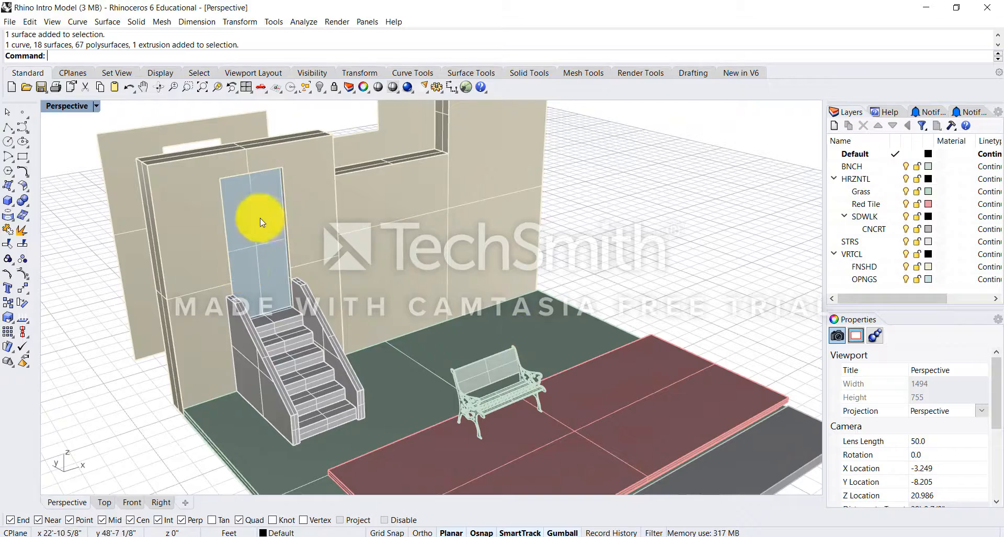
right_click_drag(301, 391, 361, 347)
scroll(361, 347, "up", 4)
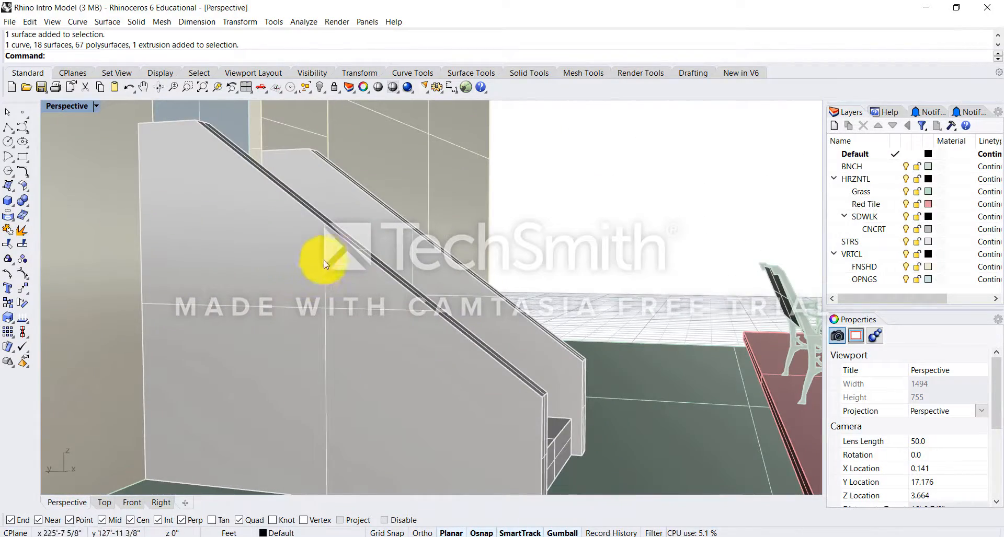
scroll(313, 320, "down", 8)
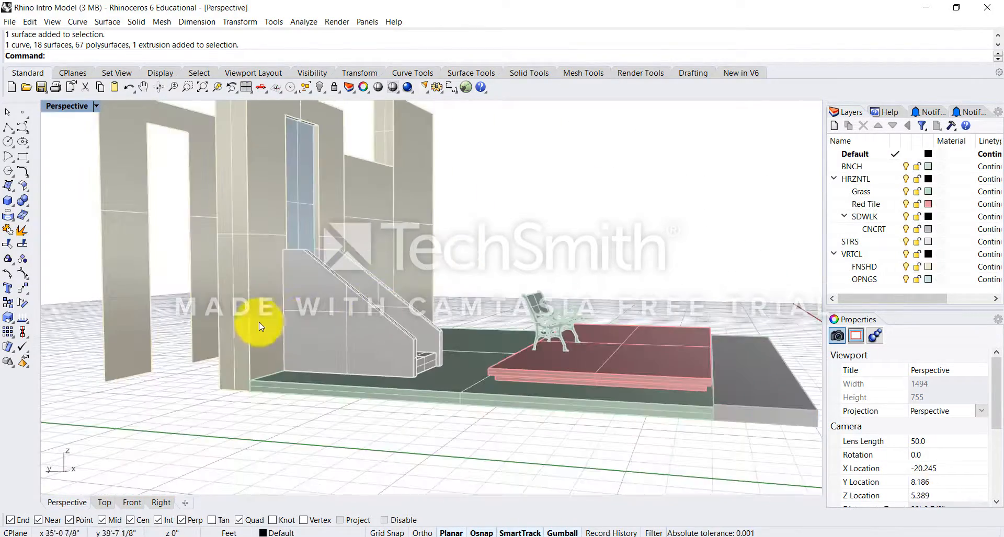
left_click(202, 263)
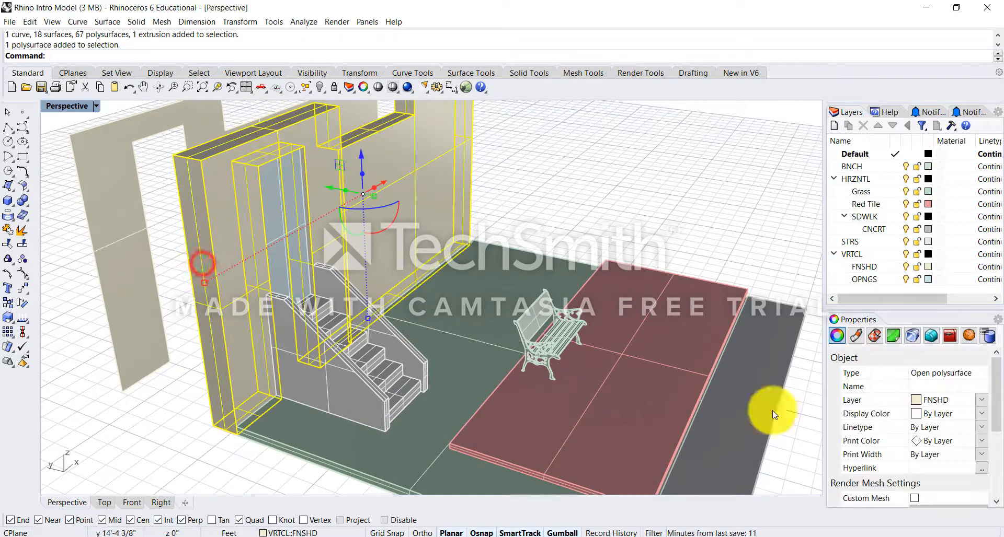
scroll(959, 415, "down", 3)
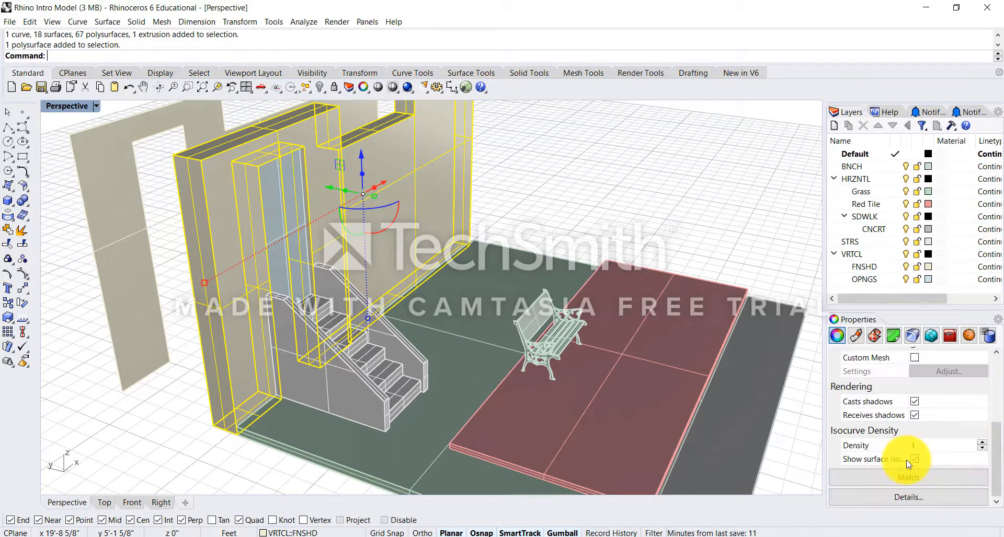
left_click(632, 177)
Examine the isocurves on the detached back face and the open rear side of the wall
scroll(539, 268, "down", 7)
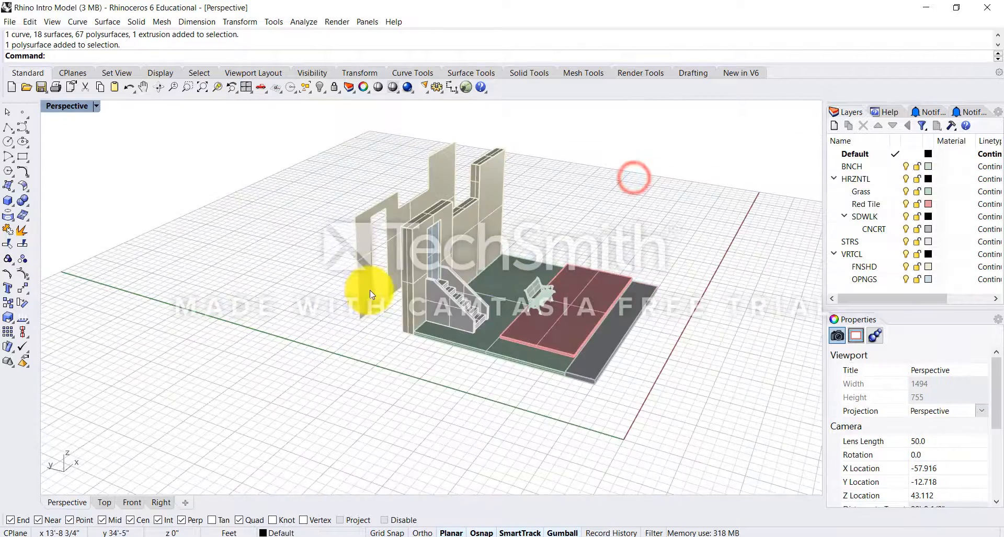
right_click_drag(370, 290, 530, 284)
scroll(399, 247, "up", 5)
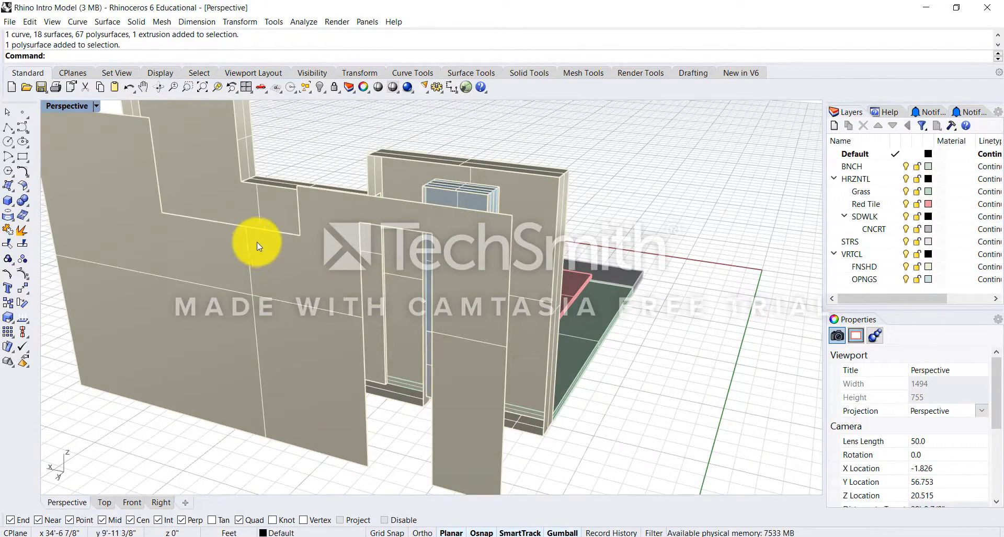
right_click_drag(407, 293, 317, 290)
key("Left")
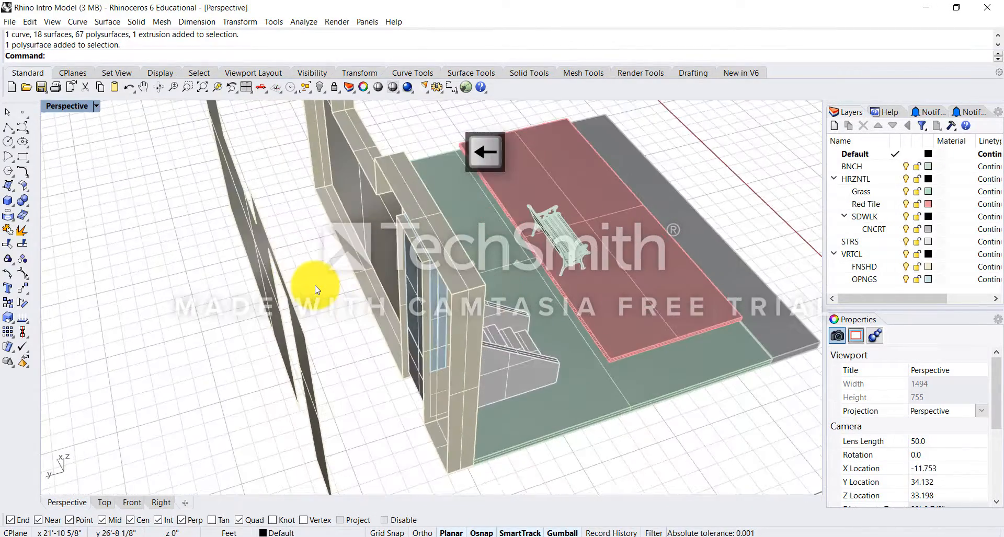
key("ctrl+space")
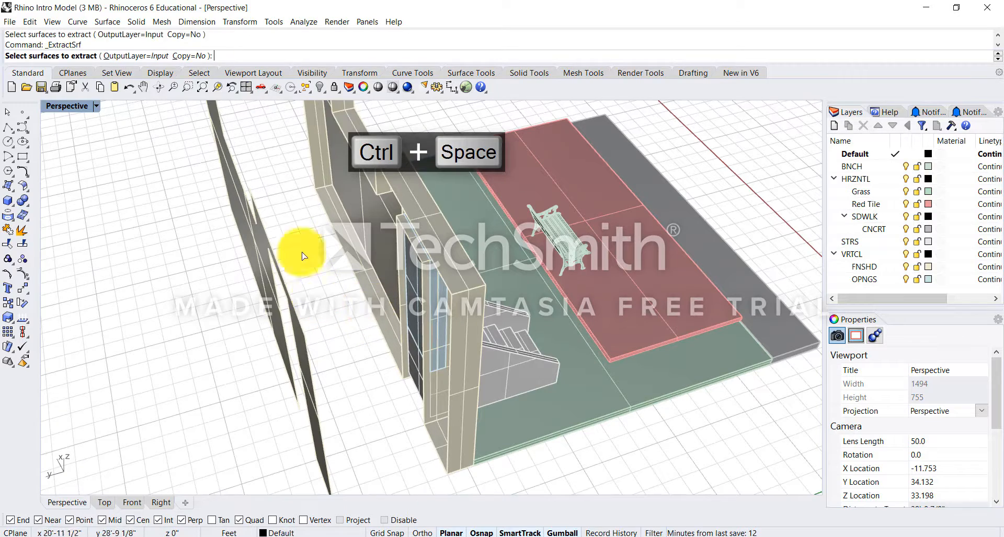
key("Left")
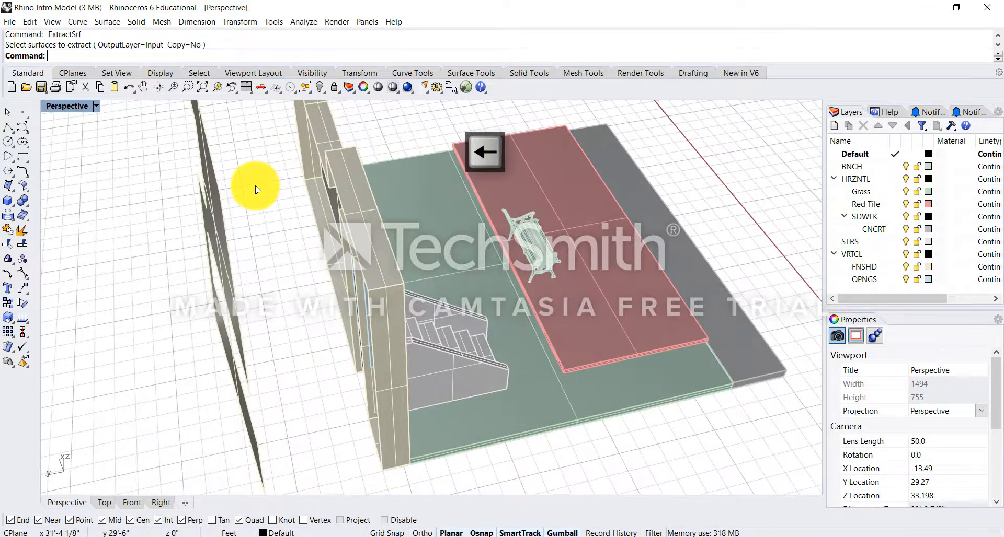
key("Escape")
Examine how the isocurves divide the wall, stair and ground surfaces, viewing the model from both back and front
right_click_drag(131, 154, 348, 298)
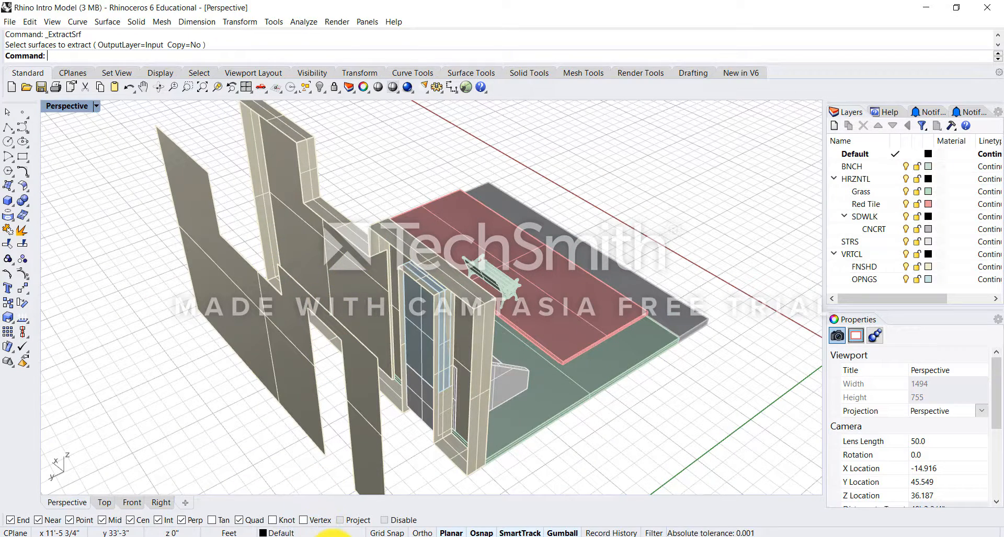
left_click(333, 536)
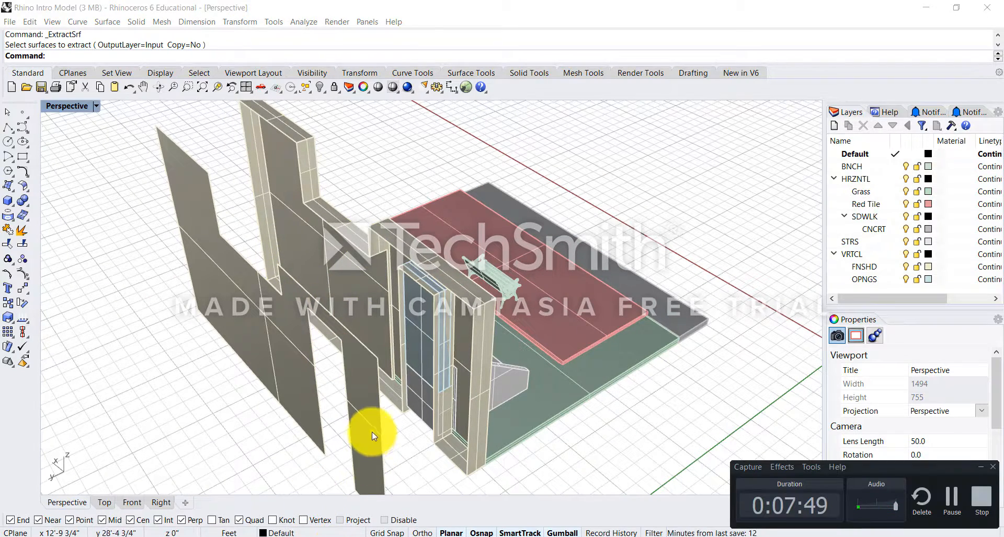
right_click_drag(372, 432, 342, 387)
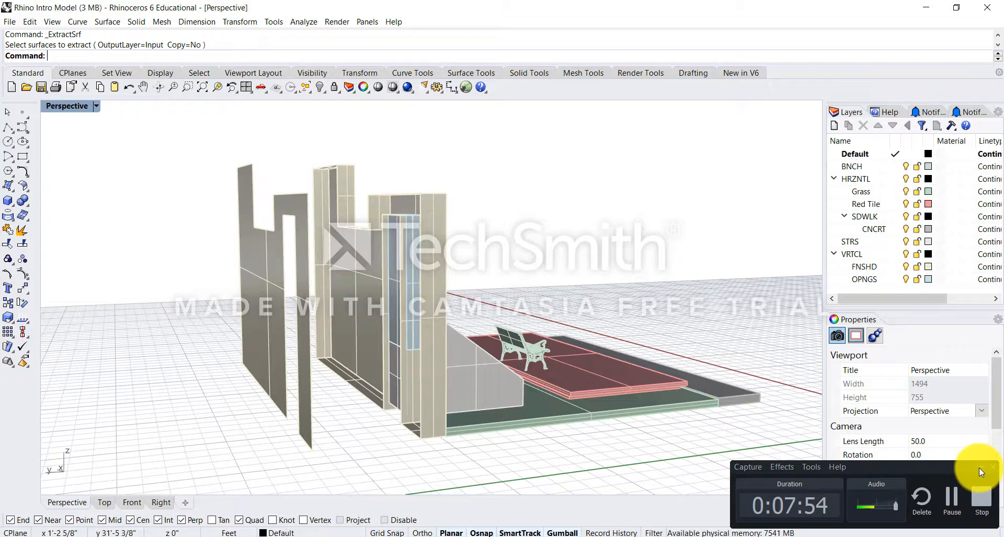
left_click(952, 501)
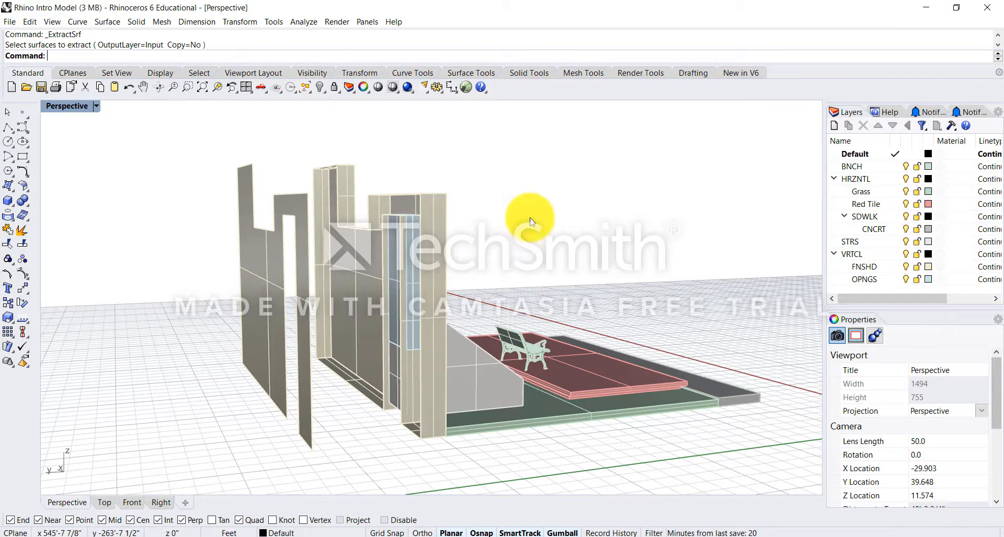
right_click_drag(532, 234, 398, 222)
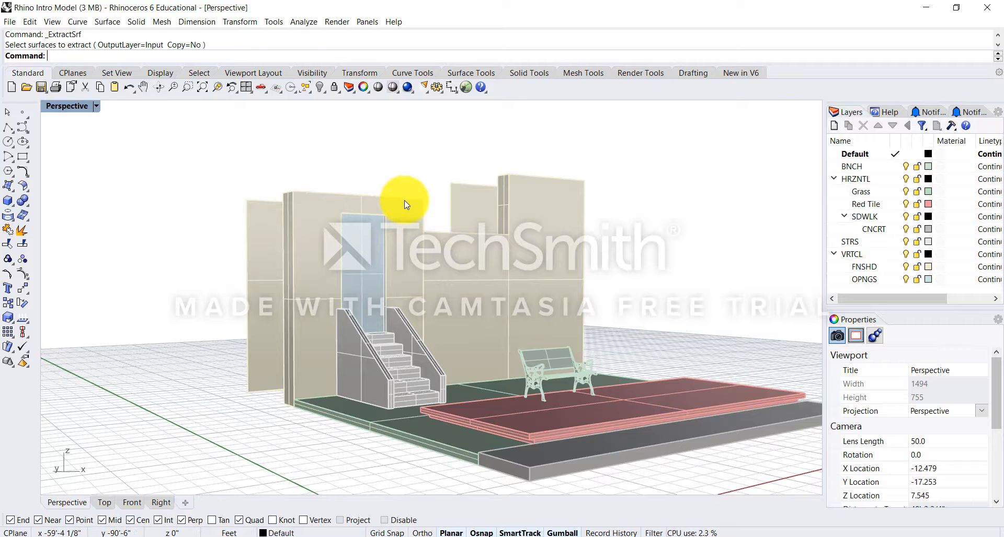
right_click_drag(377, 277, 356, 303)
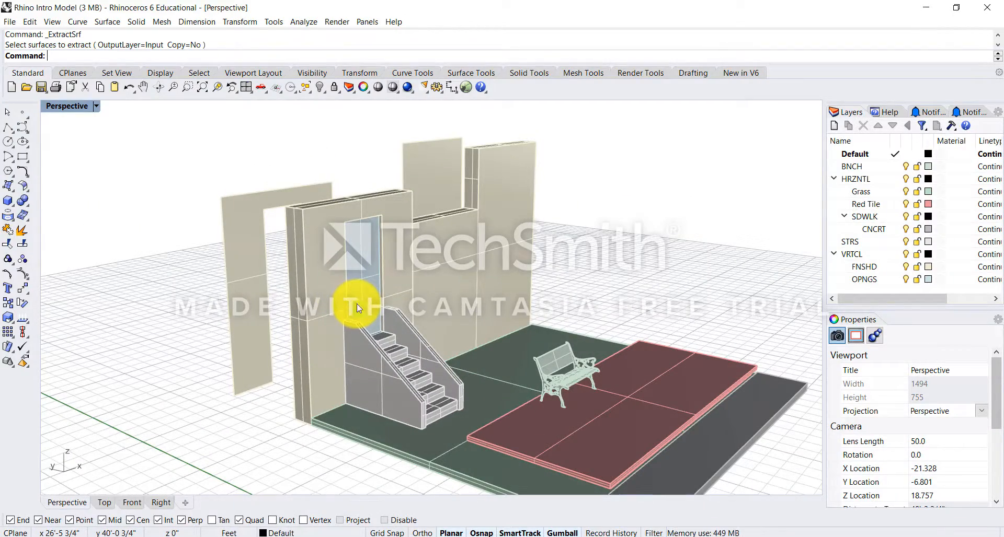
right_click_drag(347, 329, 313, 325)
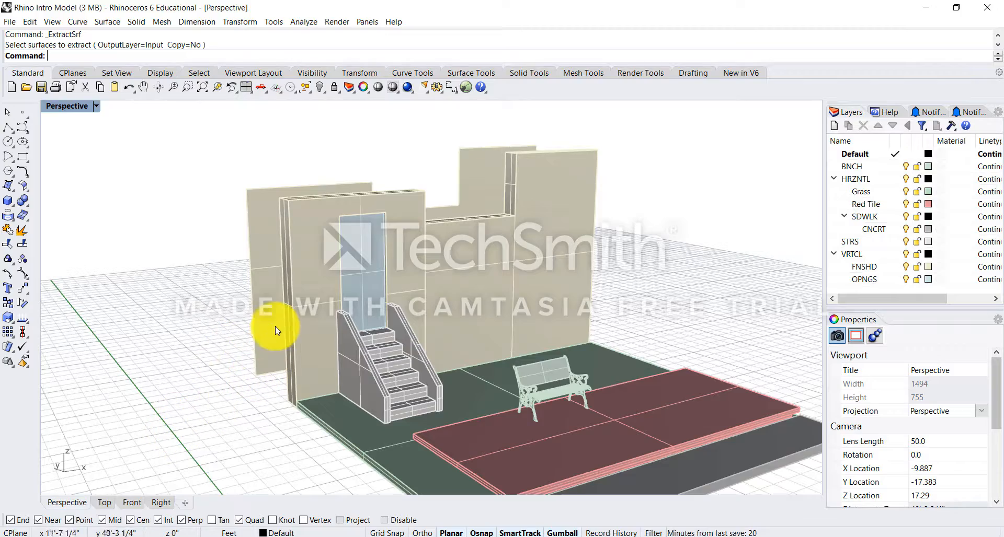
right_click_drag(253, 399, 230, 314)
right_click_drag(397, 340, 348, 357)
Examine the isocurves on the bench's backrest, seat slats and curved armrests up close from both sides
scroll(561, 347, "up", 10)
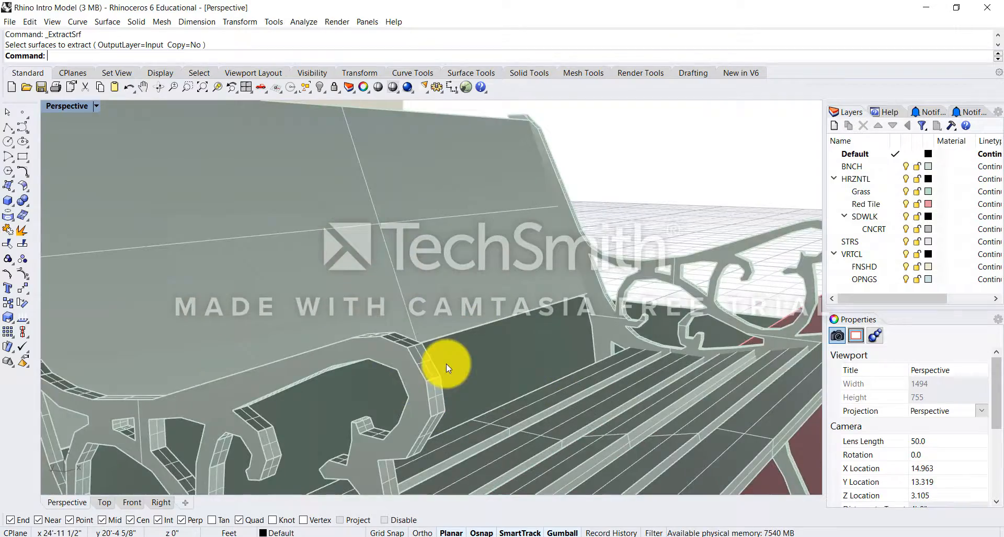
mouse_move(446, 364)
right_mouse_down()
mouse_move(284, 352)
mouse_move(271, 349)
mouse_move(293, 331)
mouse_move(264, 320)
mouse_move(452, 347)
mouse_move(421, 375)
mouse_move(432, 363)
mouse_move(403, 365)
mouse_move(458, 360)
right_mouse_up()
scroll(550, 288, "up", 4)
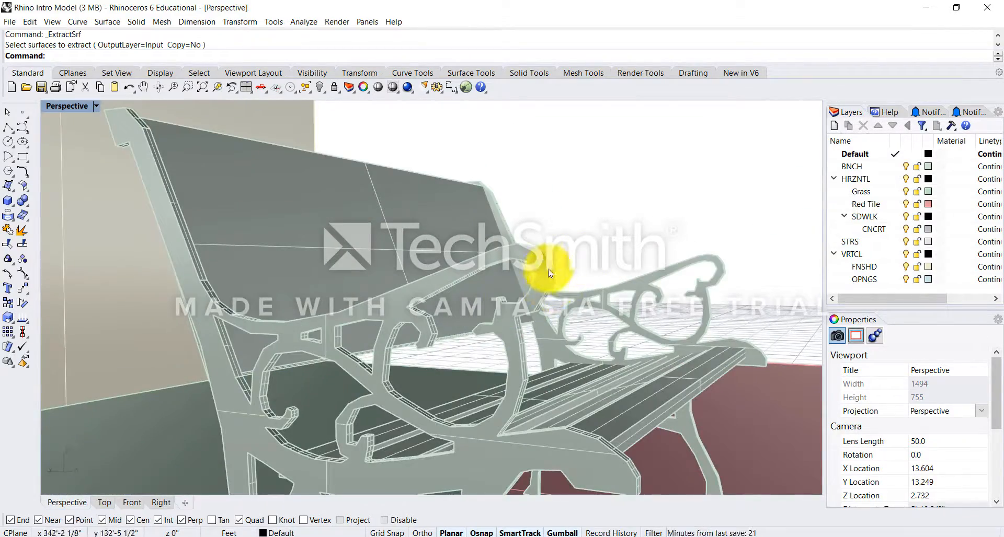
scroll(550, 268, "up", 2)
mouse_move(551, 265)
right_mouse_down()
mouse_move(567, 265)
mouse_move(559, 257)
right_mouse_up()
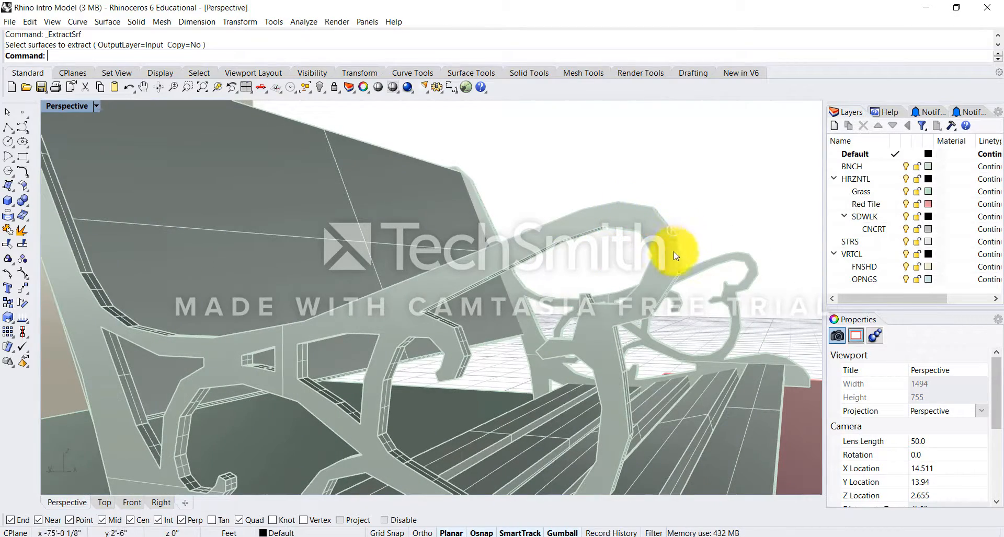
right_click_drag(477, 284, 274, 347)
right_click_drag(393, 420, 368, 356)
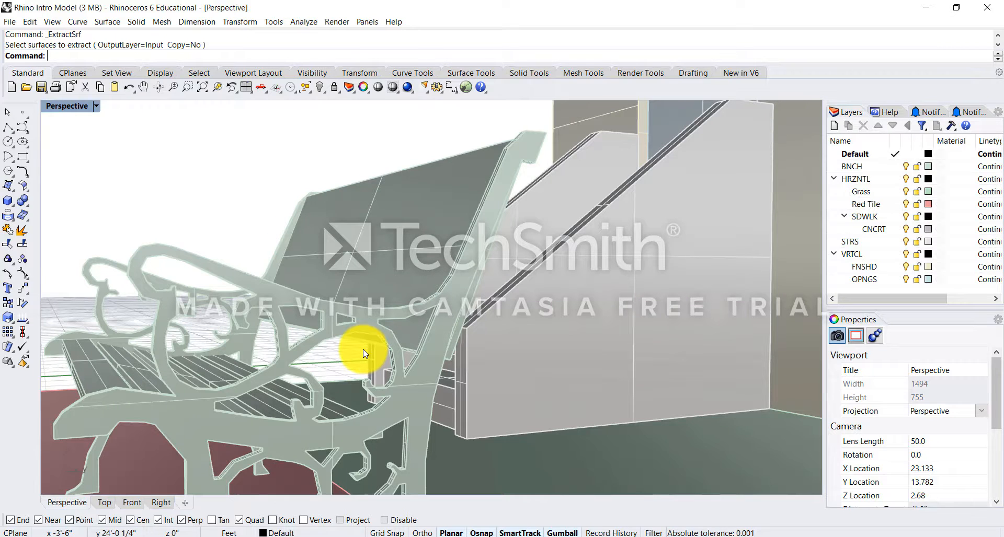
right_click_drag(331, 332, 328, 434)
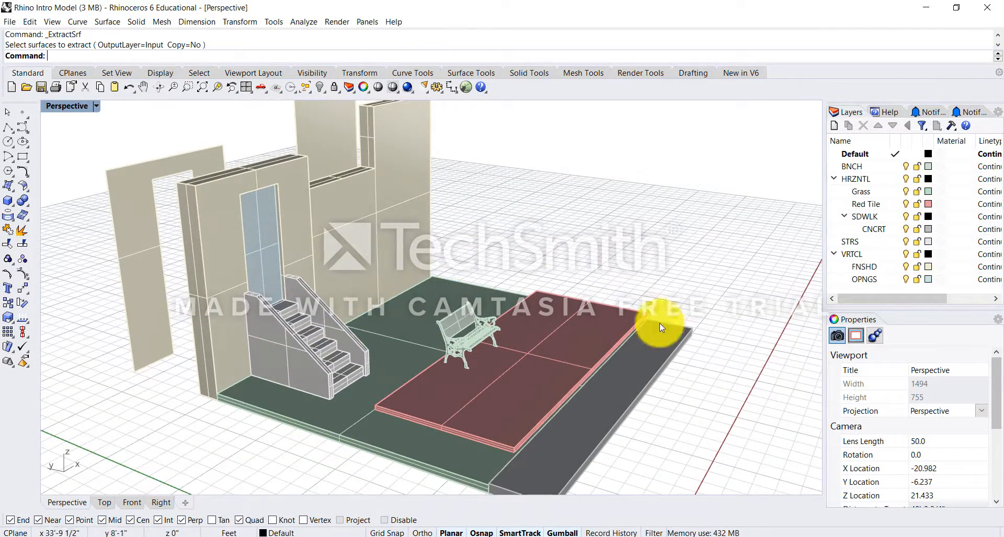
Toggle the construction plane grid and axes off and on repeatedly in the Perspective viewport, leaving them displayed
right_click_drag(648, 328, 602, 336)
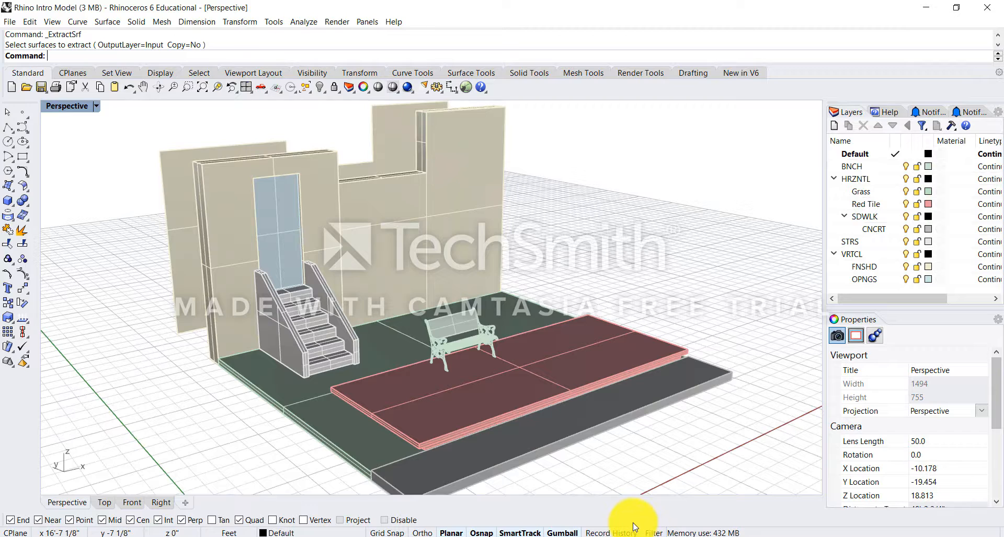
key("F7")
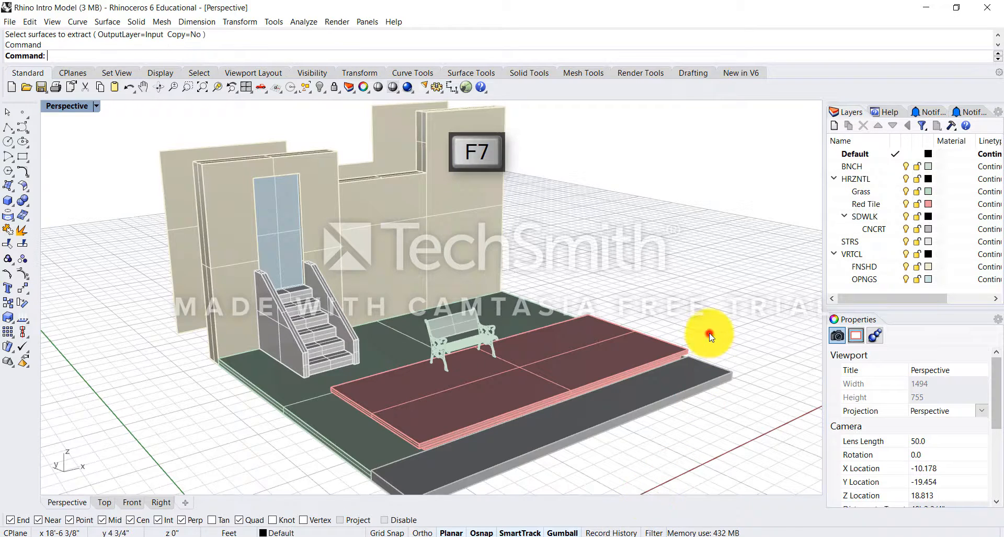
left_click(710, 334)
key("F7")
key("F7")
key("F7")
key("F7")
key("F7")
key("F7")
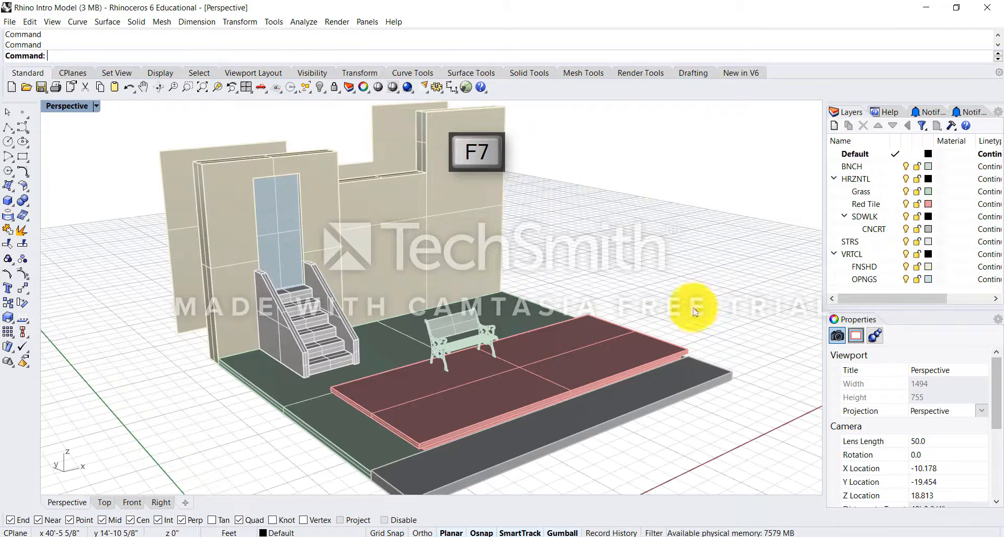
key("F7")
key("F7")
key("F7")
key("F7")
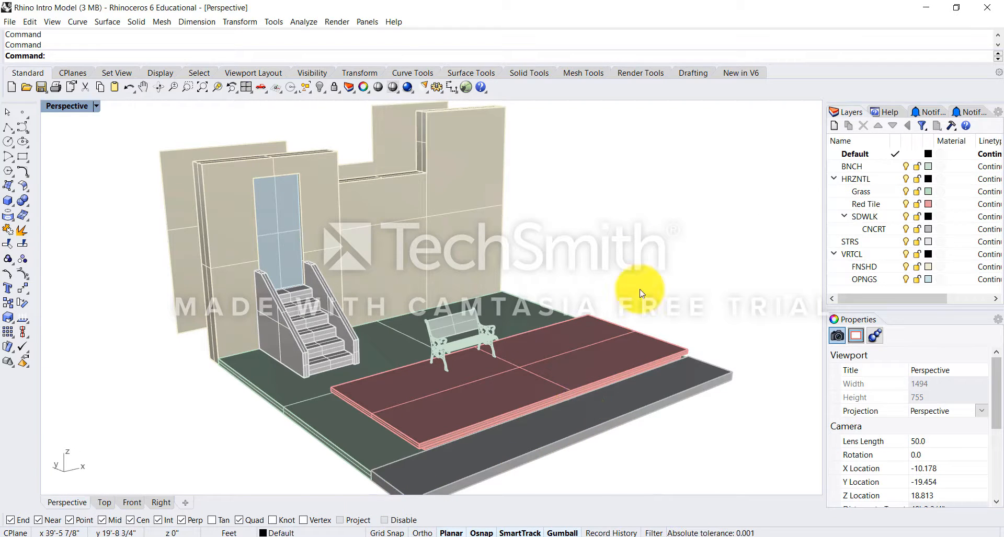
key("F7")
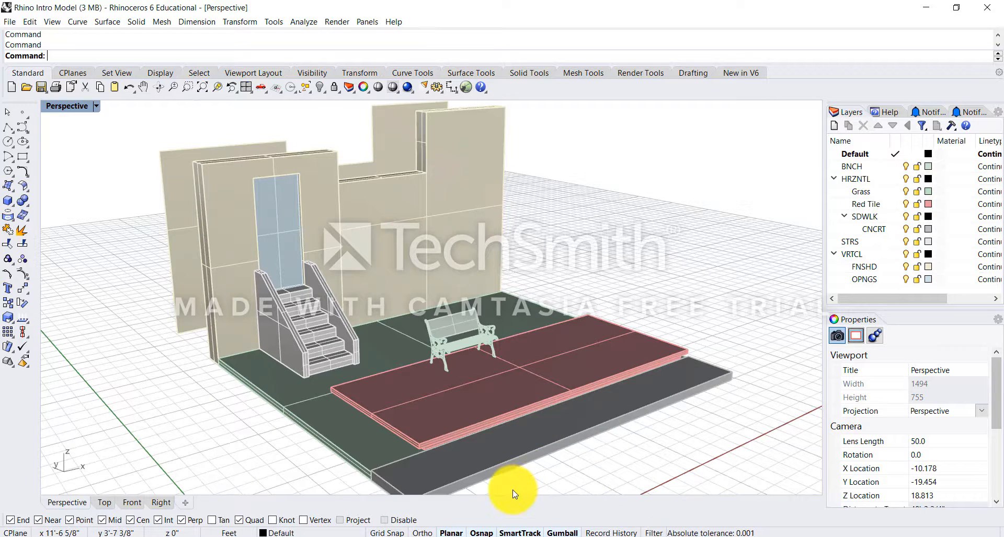
key("F7")
left_click(725, 260)
key("F7")
key("F7")
key("F7")
key("F7")
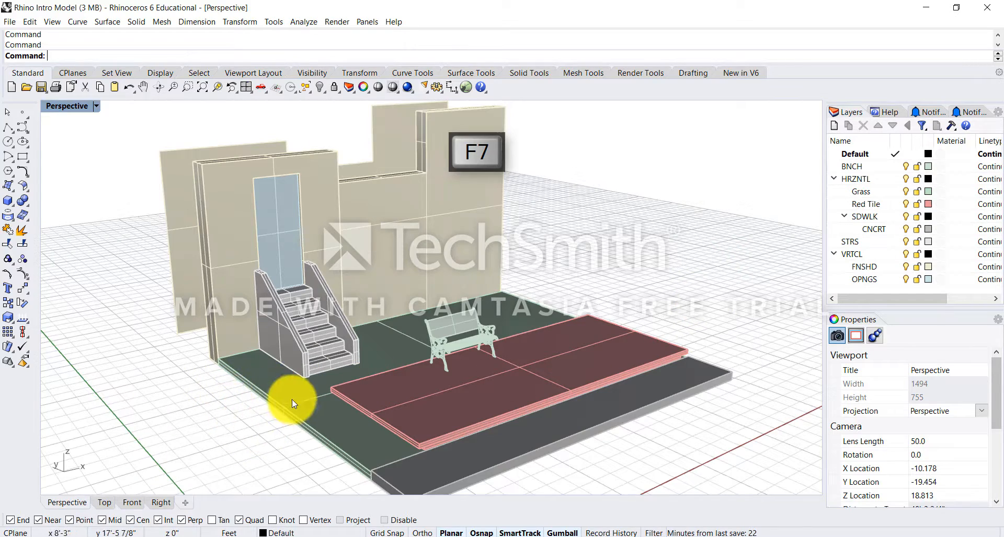
Restore the four-viewport layout and frame the whole model in the Perspective and Top viewports
right_click_drag(292, 399, 242, 394)
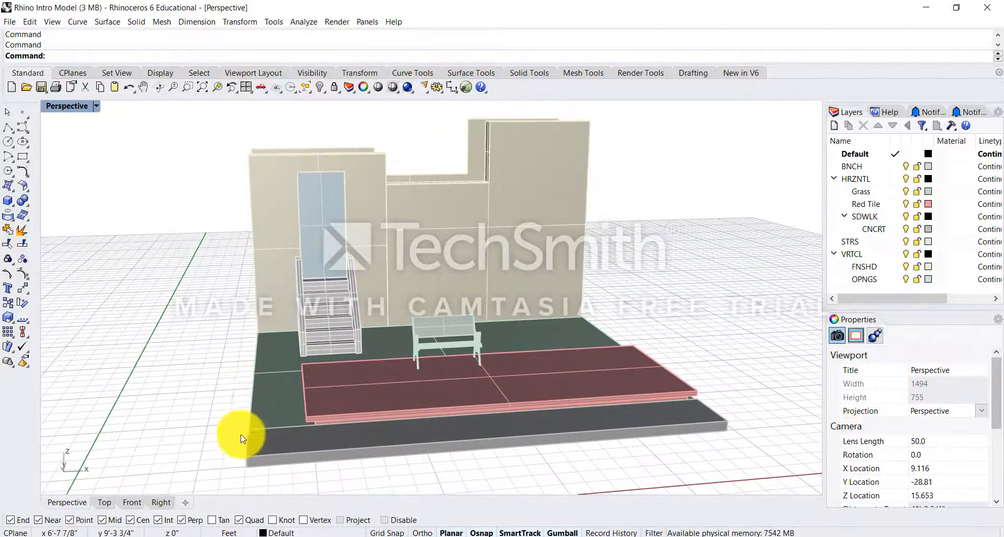
right_click_drag(691, 430, 515, 464)
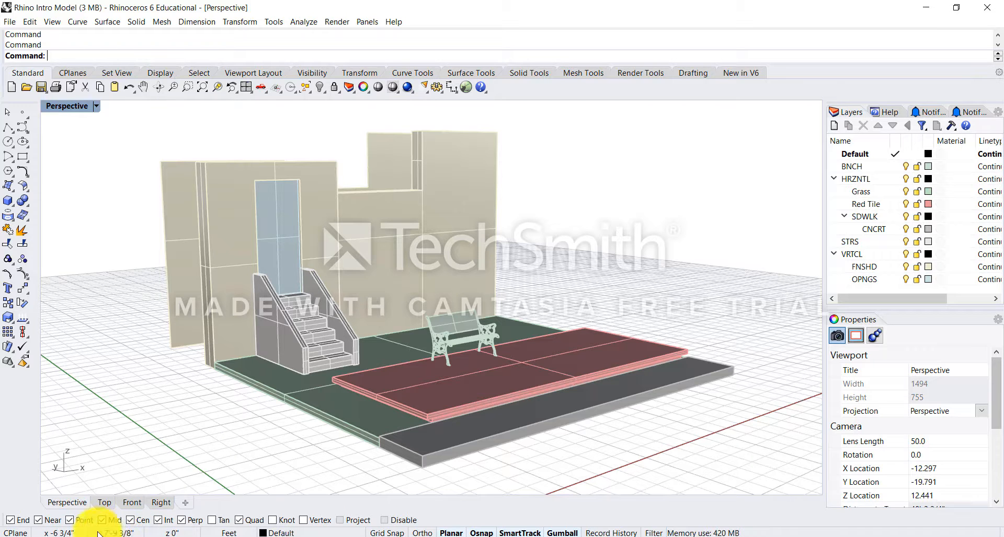
right_click_drag(172, 464, 236, 381)
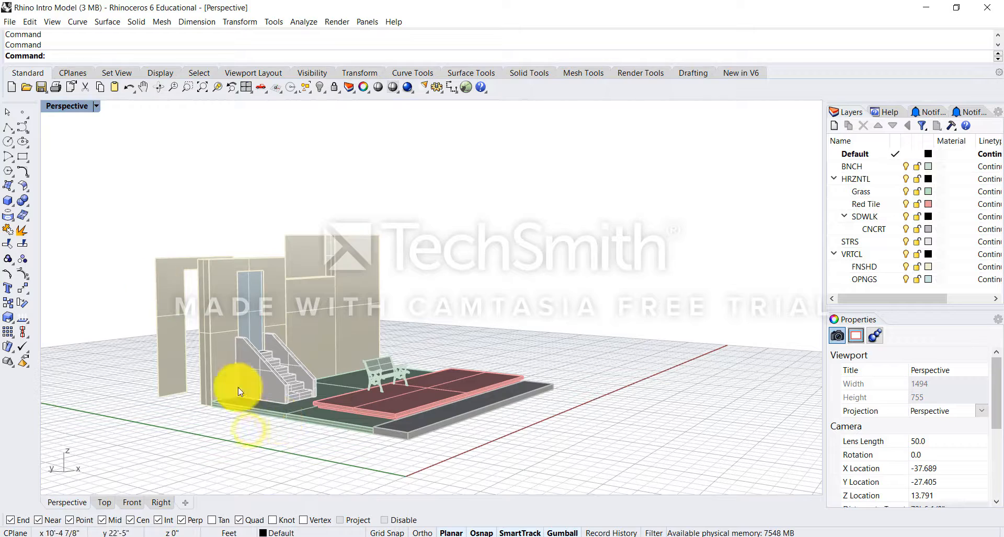
double_click(55, 106)
right_click_drag(529, 193, 486, 274)
scroll(500, 225, "down", 4)
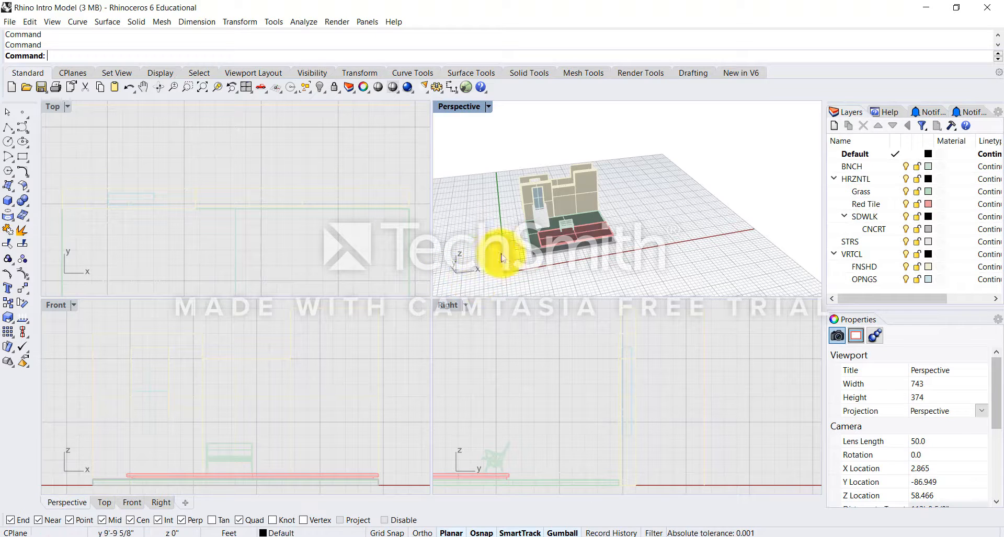
scroll(365, 184, "down", 12)
right_click_drag(350, 209, 258, 183)
Reset the Top viewport to the world Top view and set its display mode to Shaded
left_click(68, 107)
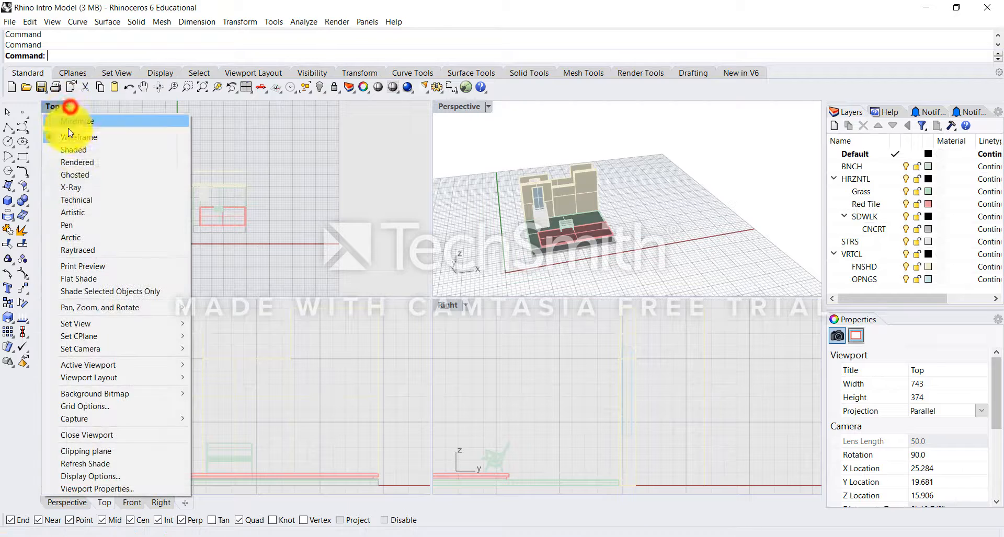
left_click(123, 324)
left_click(246, 340)
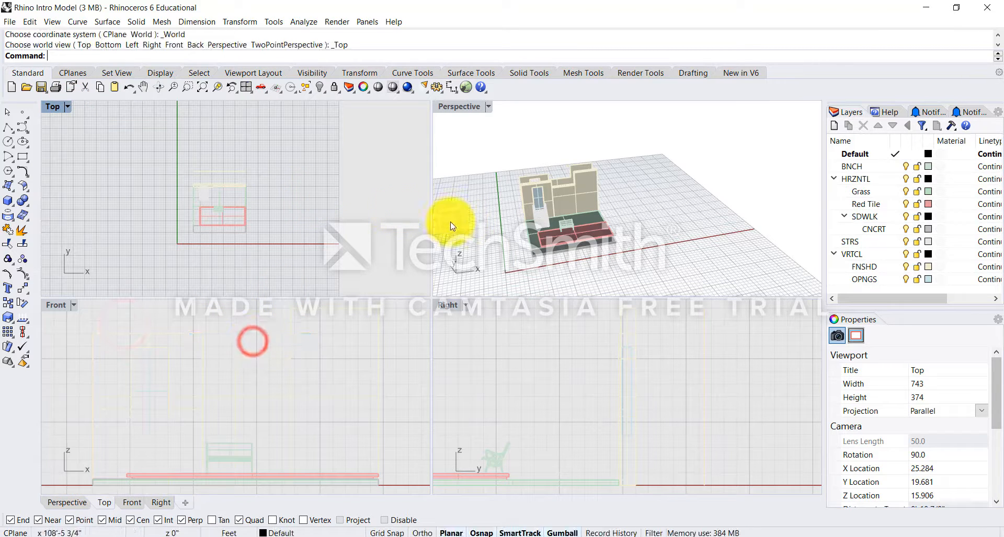
left_click(68, 109)
left_click(93, 154)
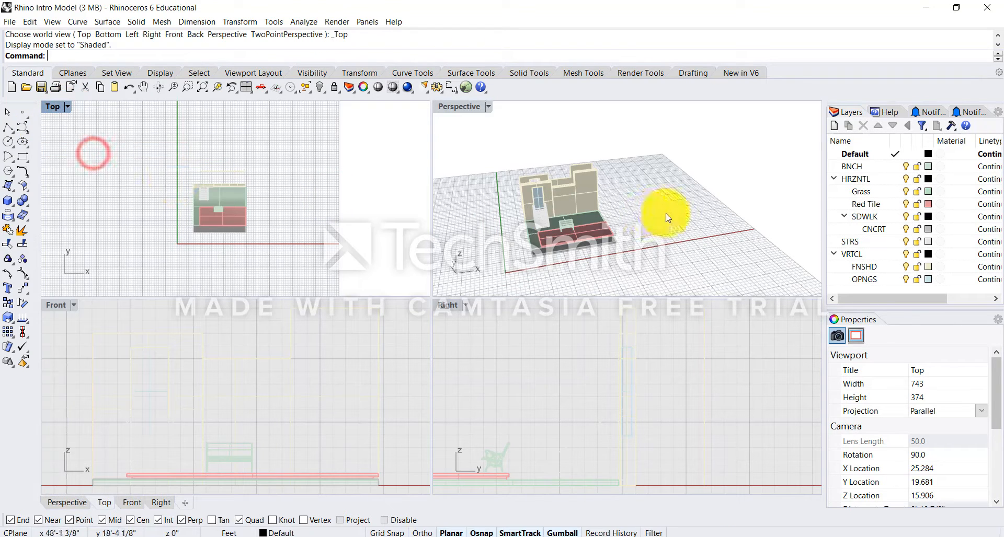
Select the grouped bench in the Perspective viewport to locate it in all four viewports
scroll(556, 181, "up", 5)
left_click(527, 254)
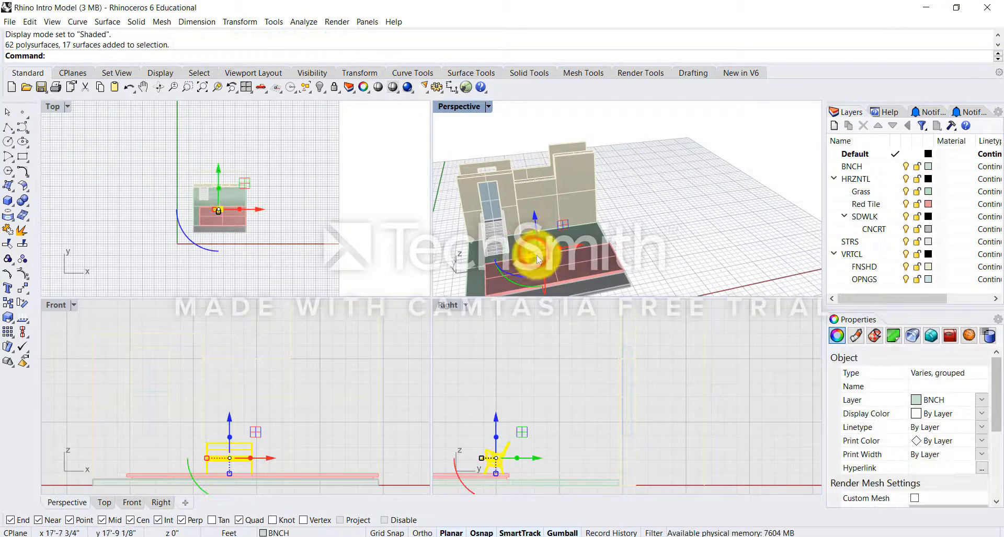
left_click(671, 223)
left_click(540, 249)
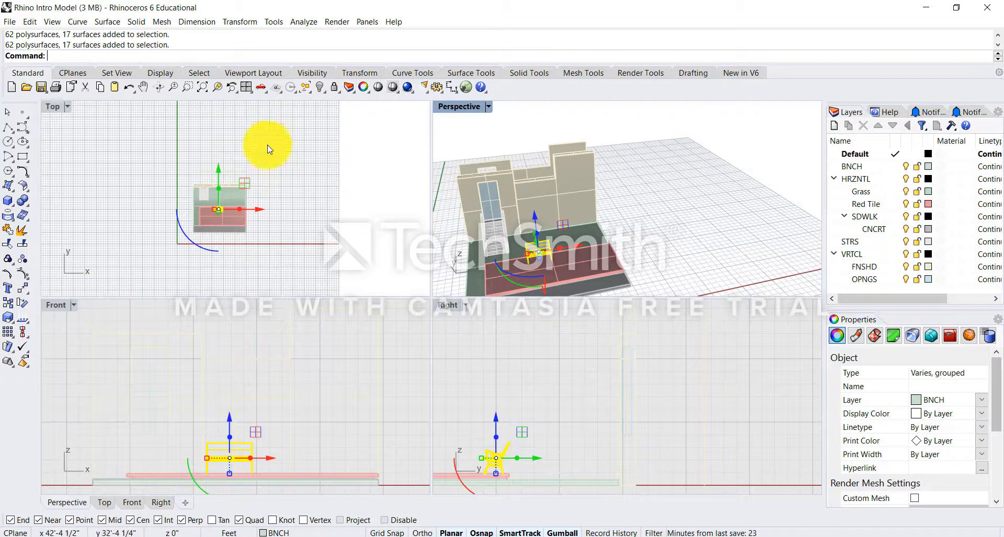
Reset the four-viewport layout and reframe the model in the Top, Front and Right viewports
left_click(248, 88)
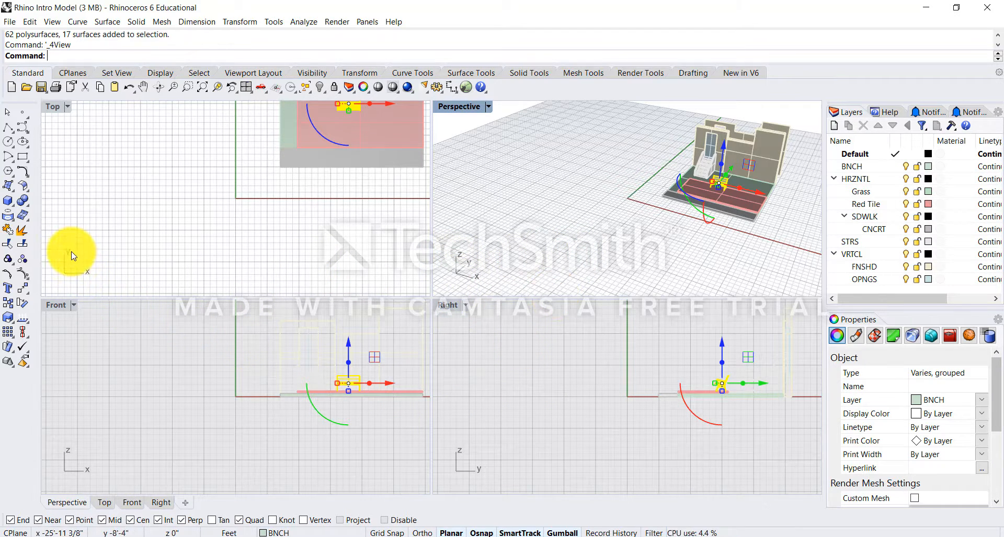
scroll(324, 179, "down", 5)
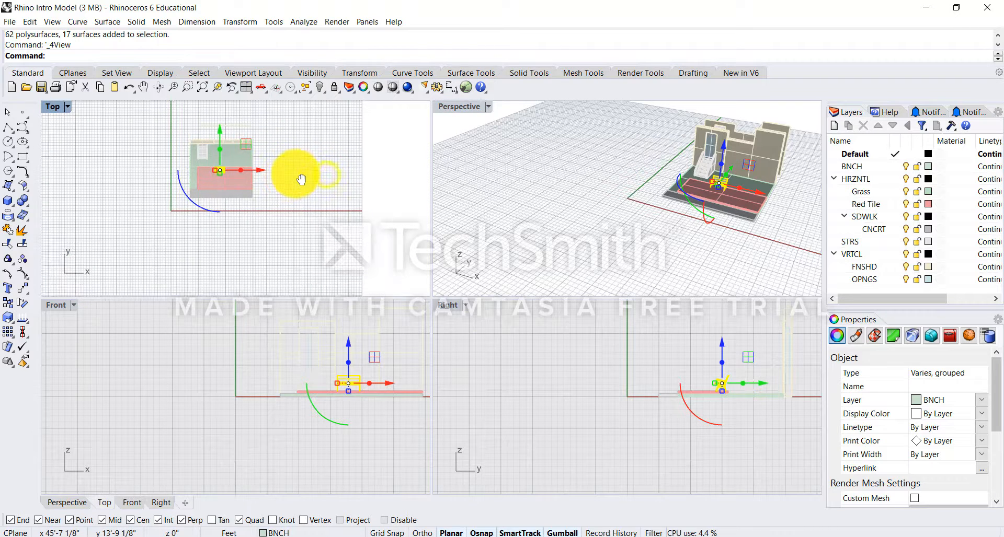
right_click_drag(357, 417, 274, 425)
scroll(303, 369, "up", 2)
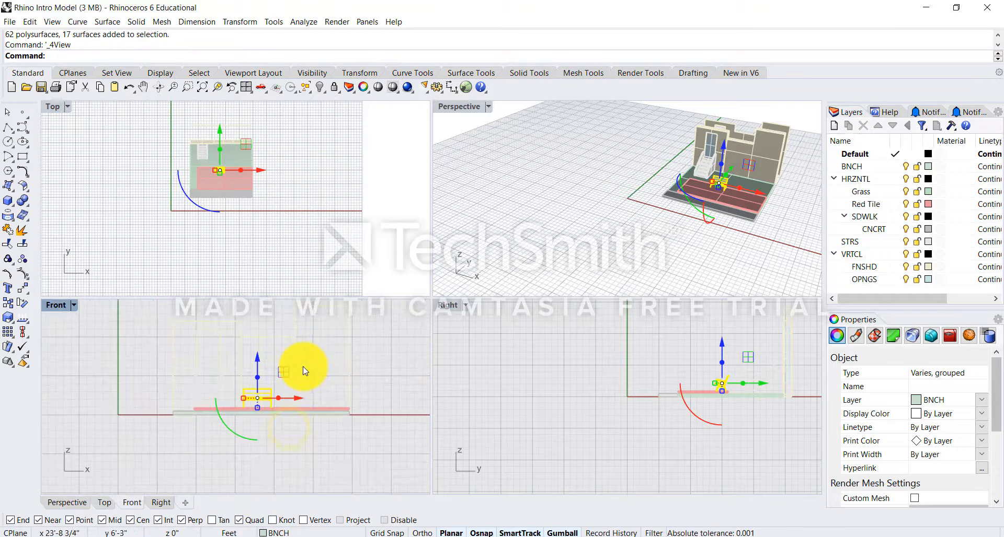
right_click_drag(297, 372, 264, 415)
right_click_drag(92, 414, 99, 433)
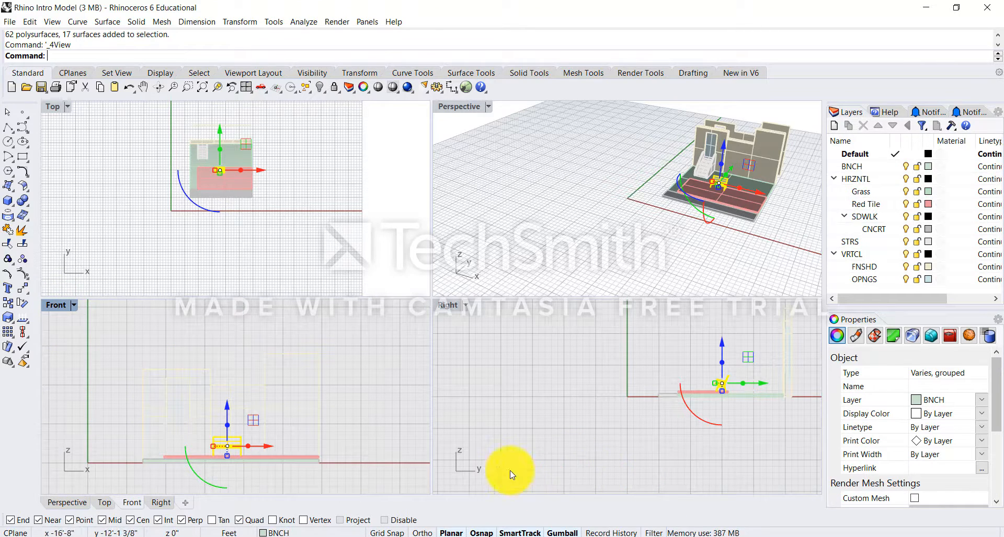
right_click_drag(648, 400, 608, 427)
scroll(595, 415, "up", 6)
Bring the whole model closer in the Perspective viewport from its side and clear the bench selection
right_click_drag(709, 205, 625, 180)
scroll(626, 178, "down", 4)
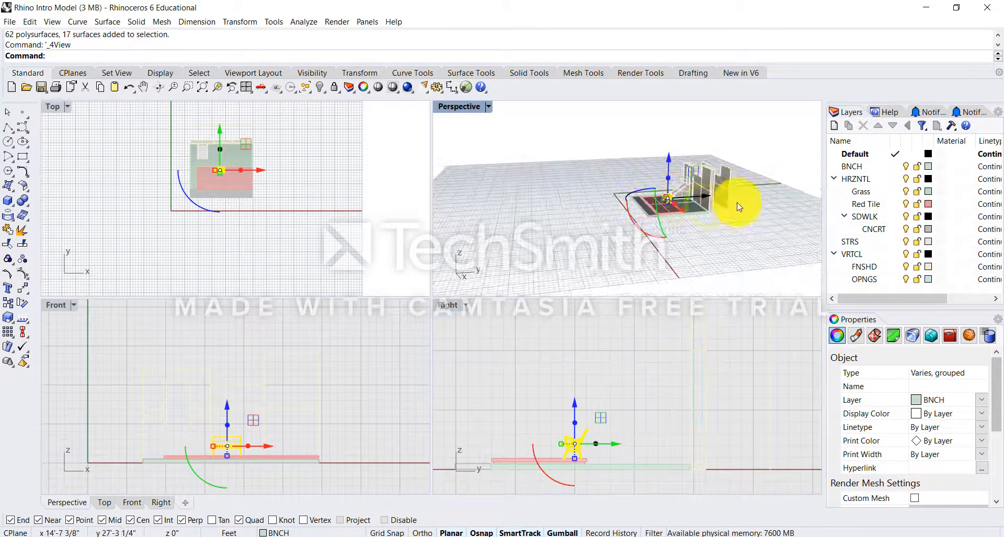
scroll(736, 203, "up", 6)
right_click_drag(605, 231, 672, 236)
left_click(763, 228)
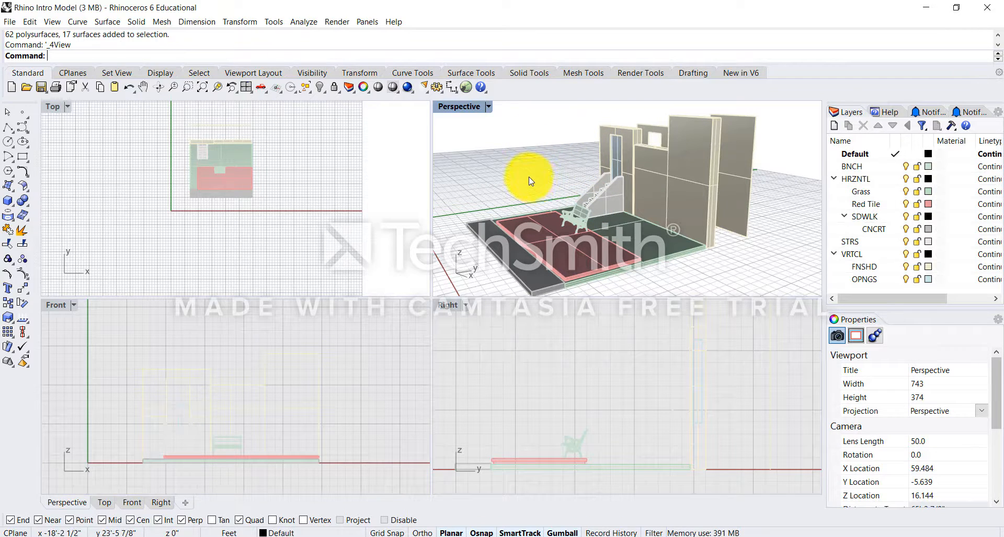
Compare the stairs, bench and walls between the Perspective and Top viewports and check the Top viewport's display options
right_click_drag(605, 201, 637, 188)
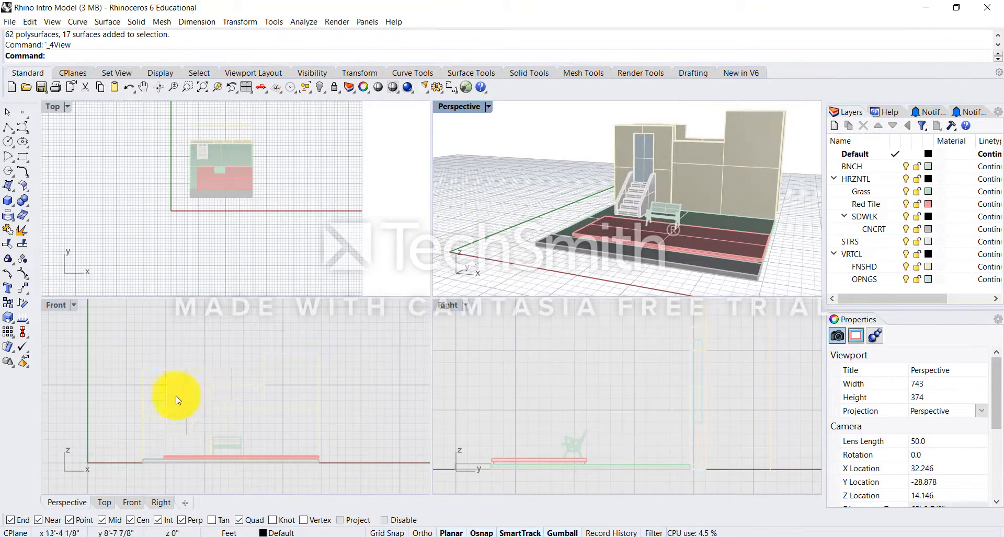
right_click_drag(591, 148, 540, 163)
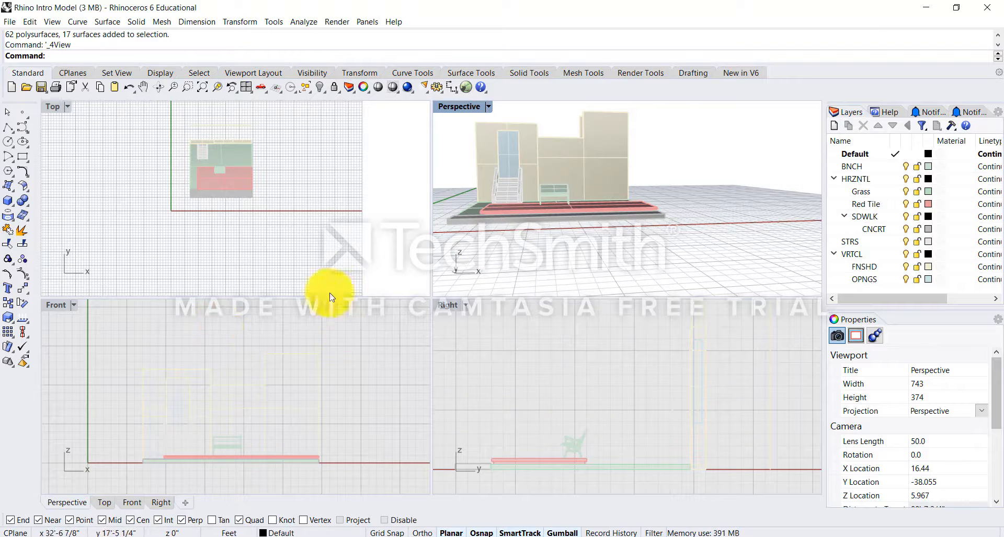
scroll(174, 153, "up", 2)
scroll(263, 161, "up", 2)
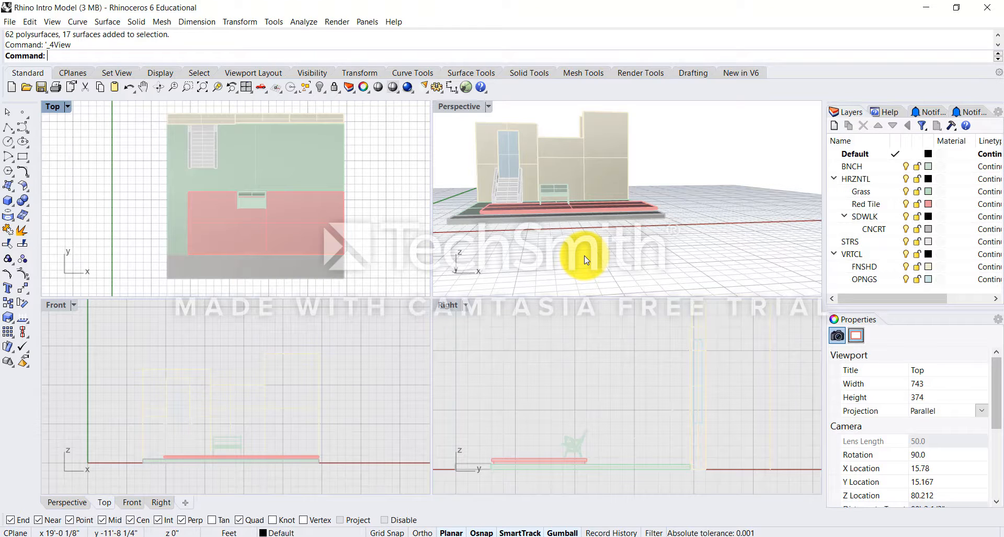
right_click_drag(594, 184, 570, 204)
right_click_drag(653, 205, 647, 198)
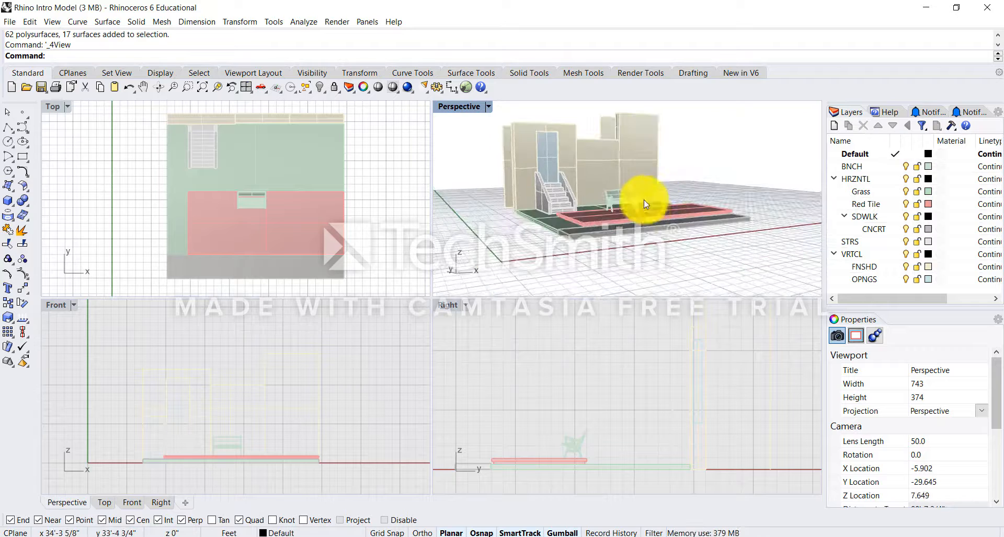
left_click(68, 107)
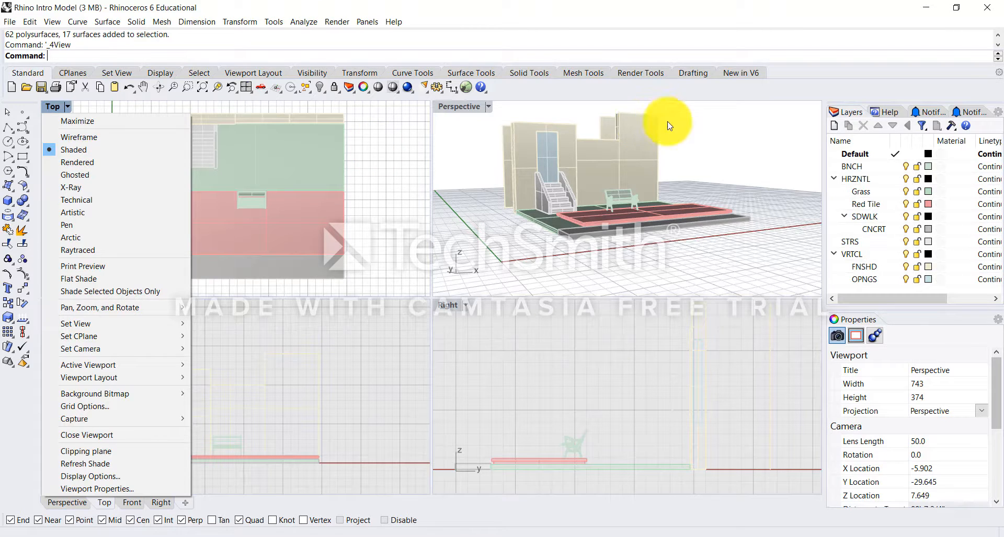
left_click(728, 139)
Examine the walls and their upper edges up close in the Perspective viewport
scroll(609, 166, "up", 6)
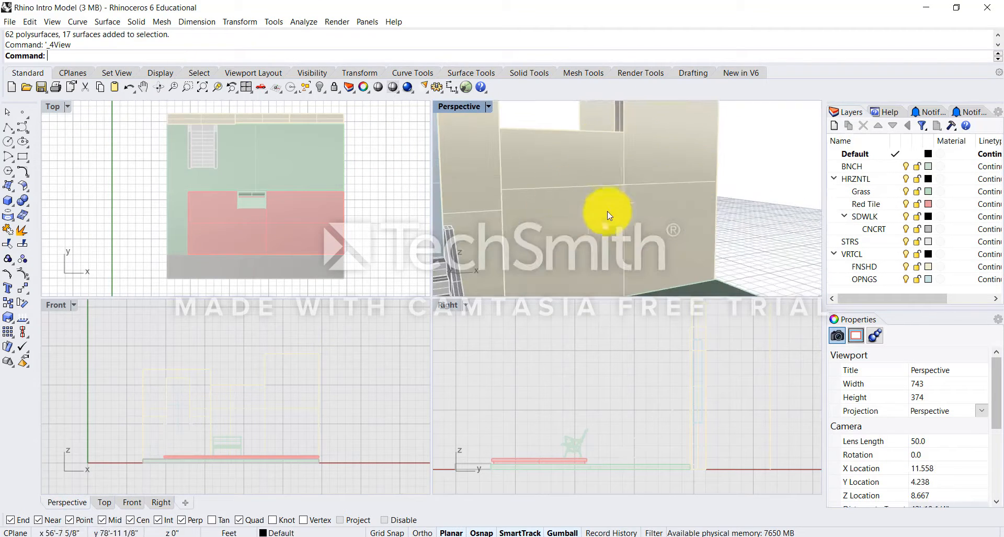
right_click_drag(602, 212, 660, 221)
scroll(661, 221, "down", 6)
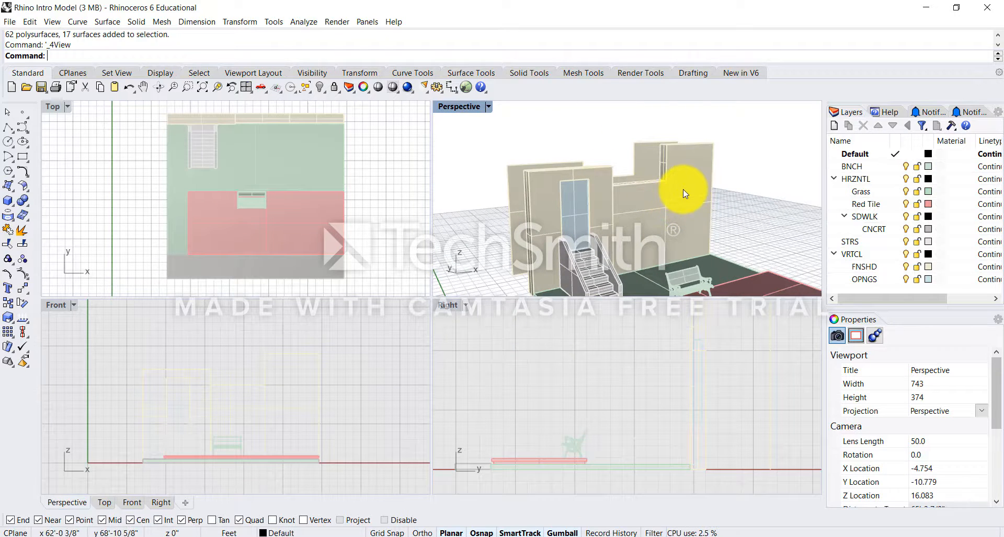
scroll(741, 142, "up", 4)
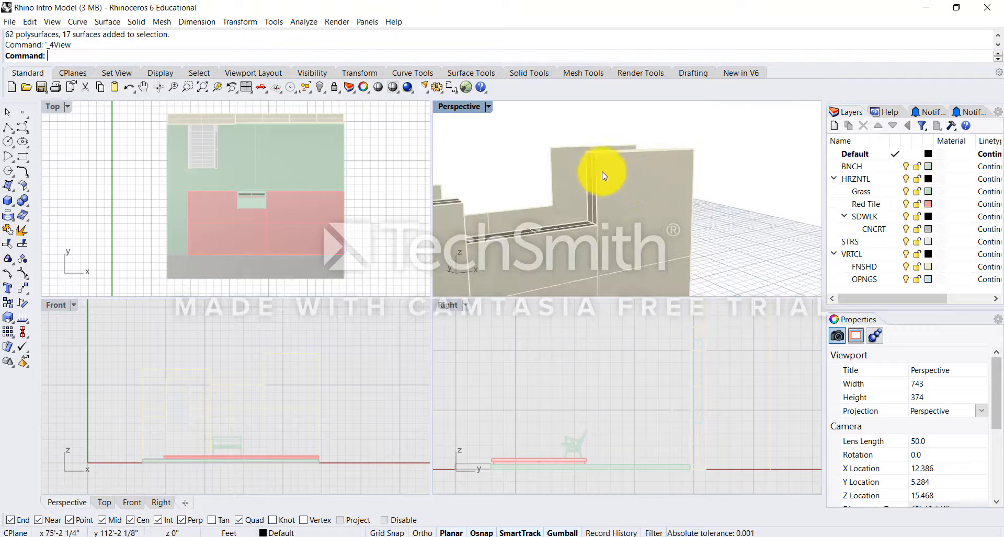
scroll(695, 167, "down", 5)
right_click_drag(699, 242, 660, 209)
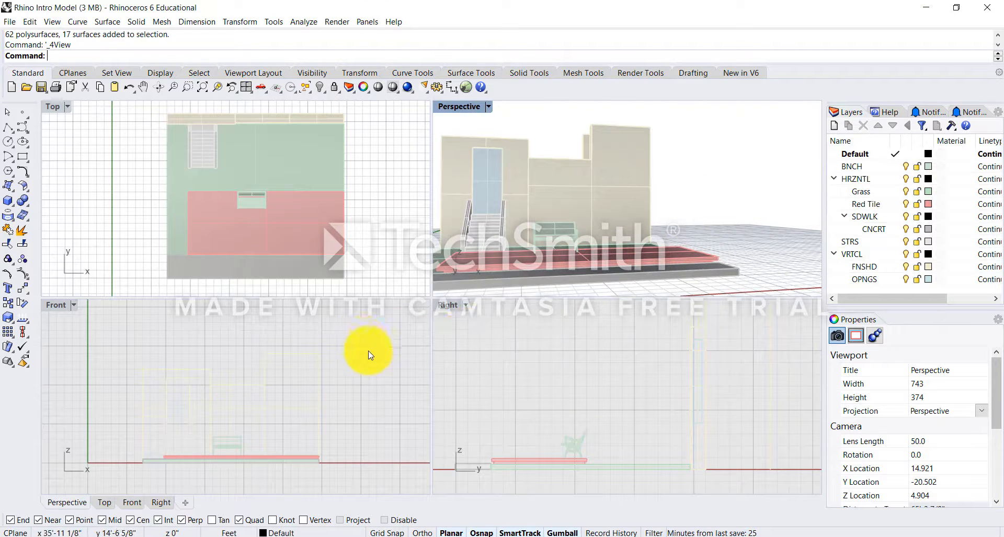
Reposition the model in the Front and Right viewports and frame it at an angle in the Perspective viewport
right_click_drag(369, 355, 331, 358)
right_click_drag(536, 380, 567, 383)
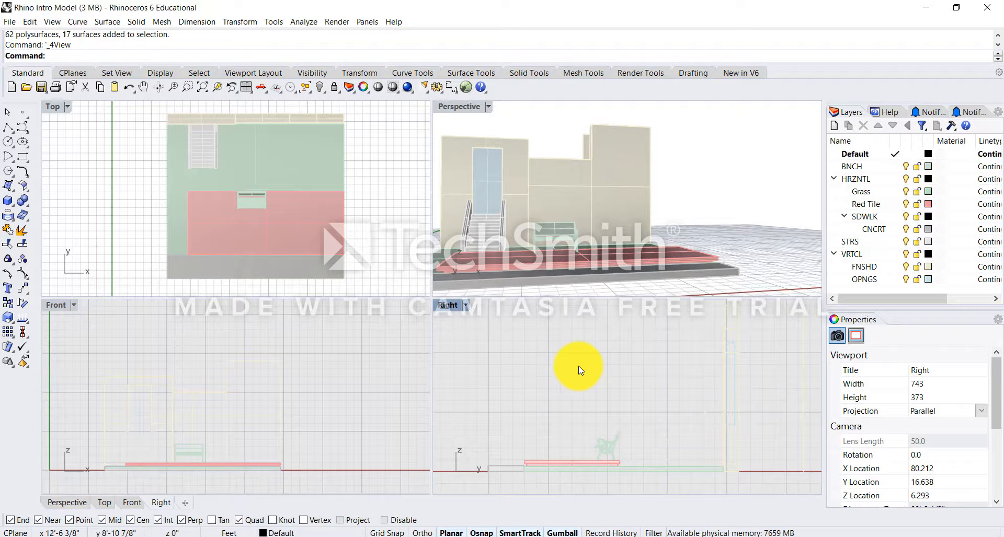
right_click_drag(594, 251, 651, 231)
scroll(678, 228, "up", 2)
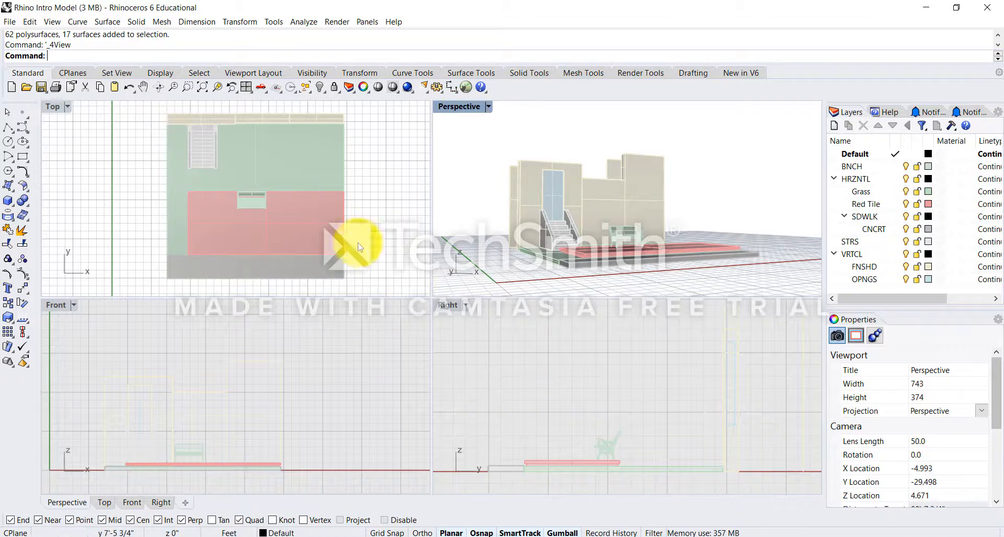
Maximize and restore the Front, Top and Perspective viewports in turn, leaving the Perspective viewport maximized
double_click(456, 108)
double_click(84, 109)
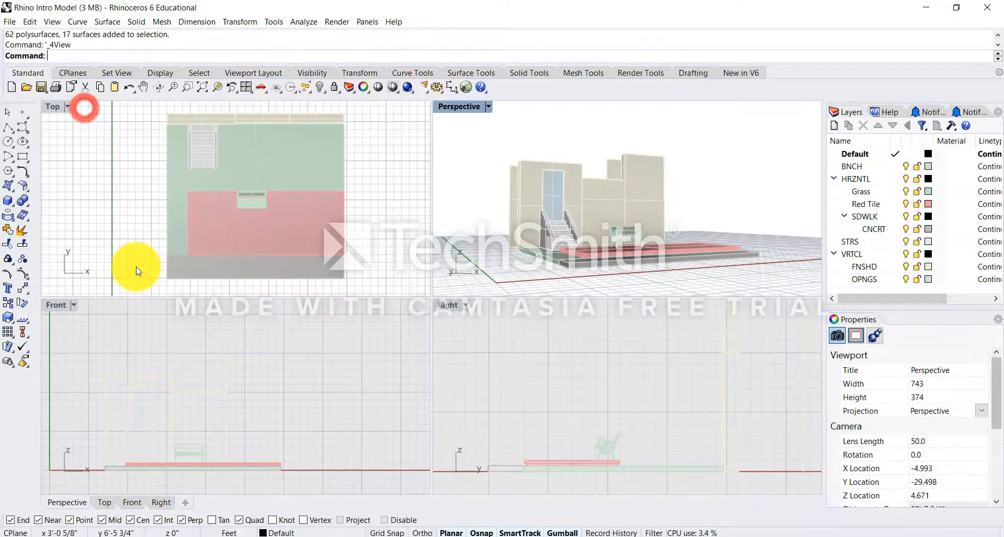
double_click(54, 303)
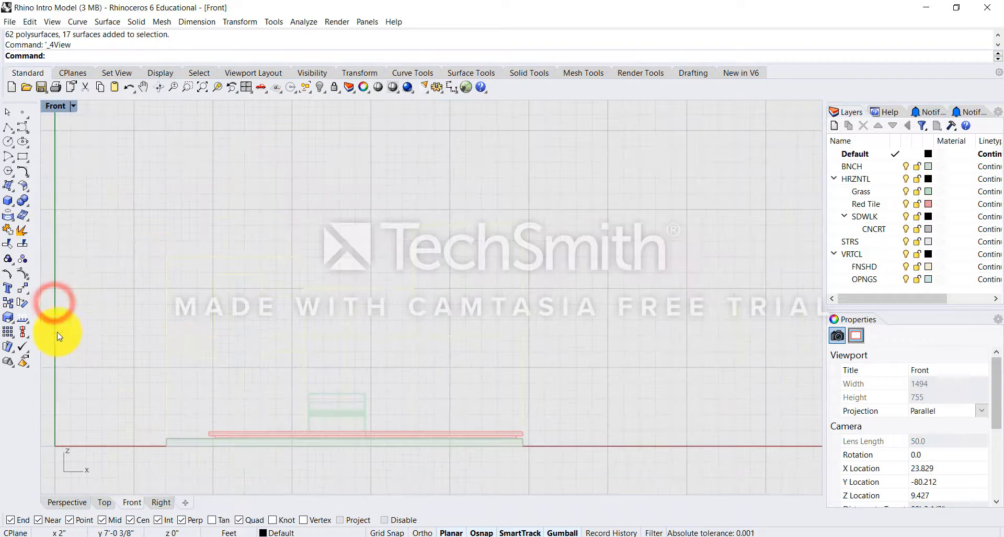
double_click(47, 107)
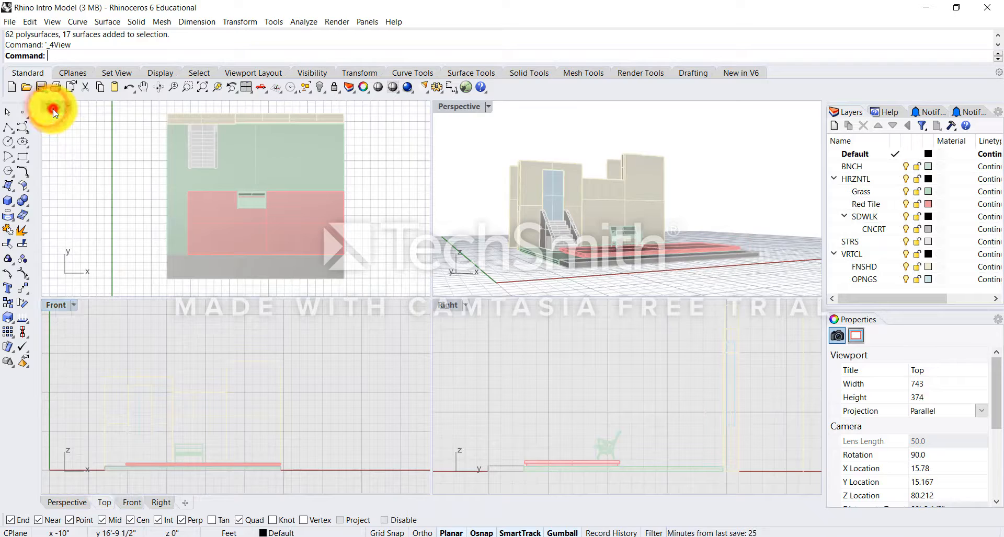
double_click(50, 109)
double_click(51, 110)
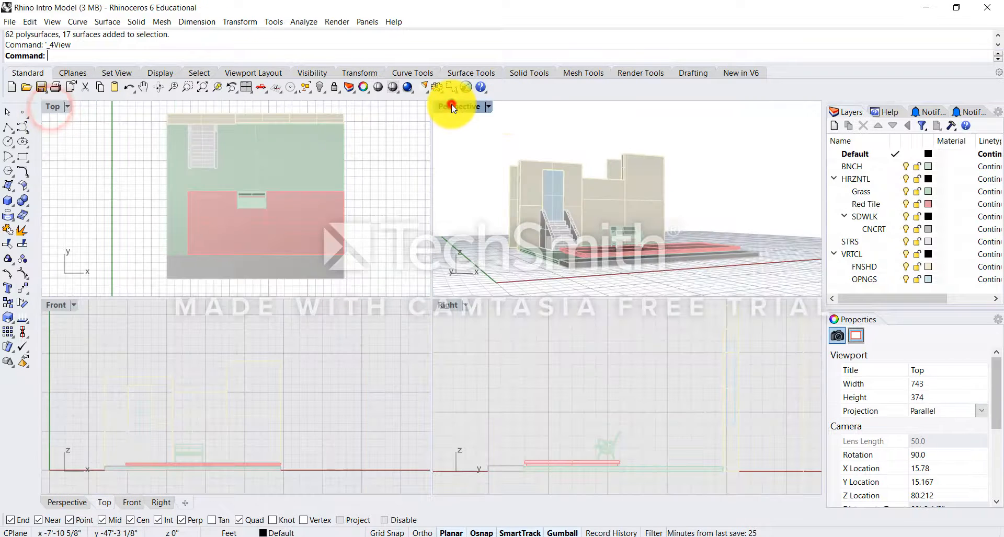
double_click(453, 108)
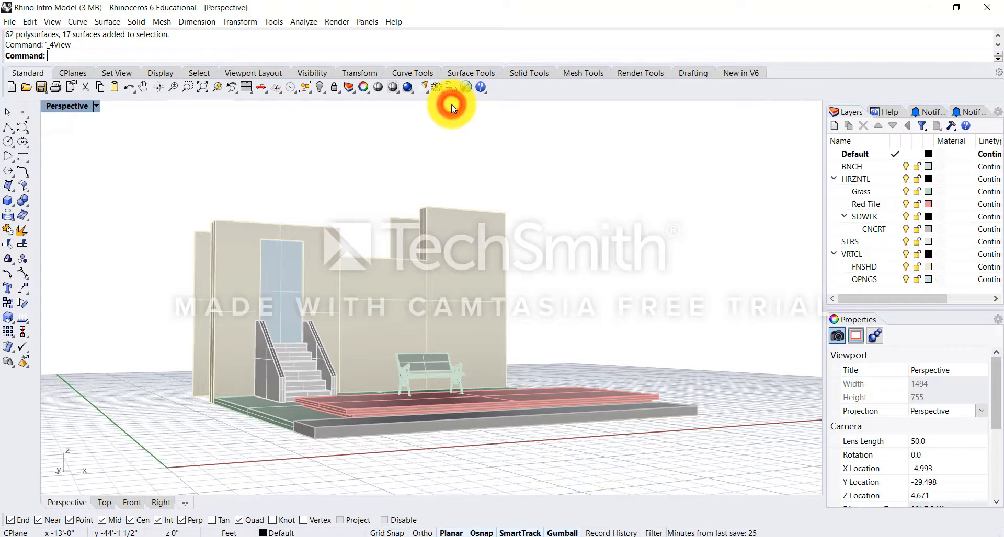
double_click(77, 107)
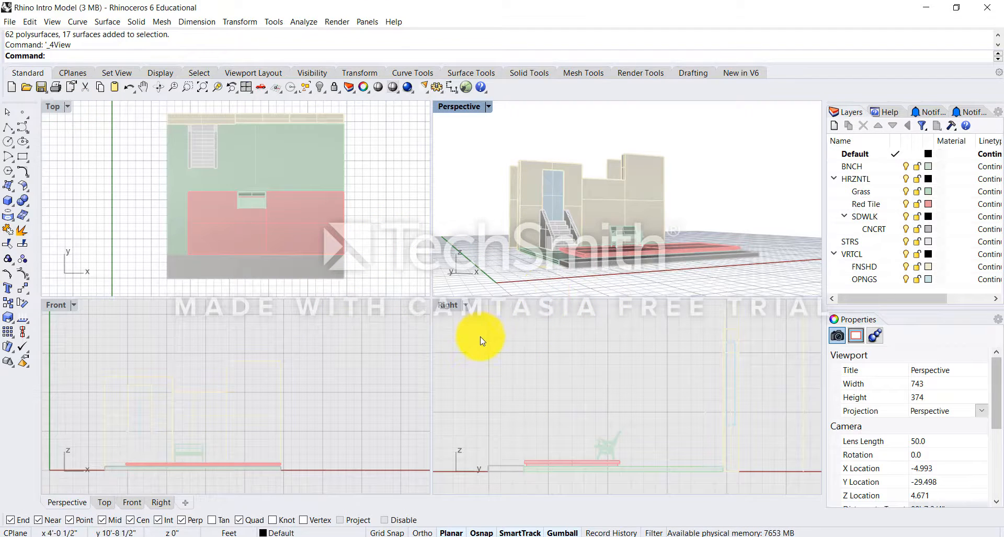
double_click(470, 107)
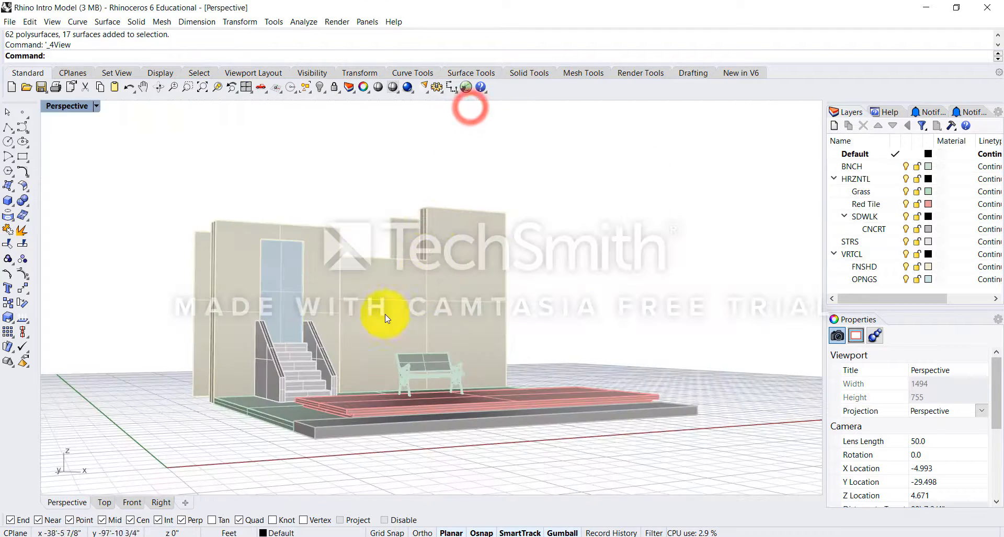
Set the maximized Perspective viewport's display mode to Wireframe and view the model's edges
left_click(94, 108)
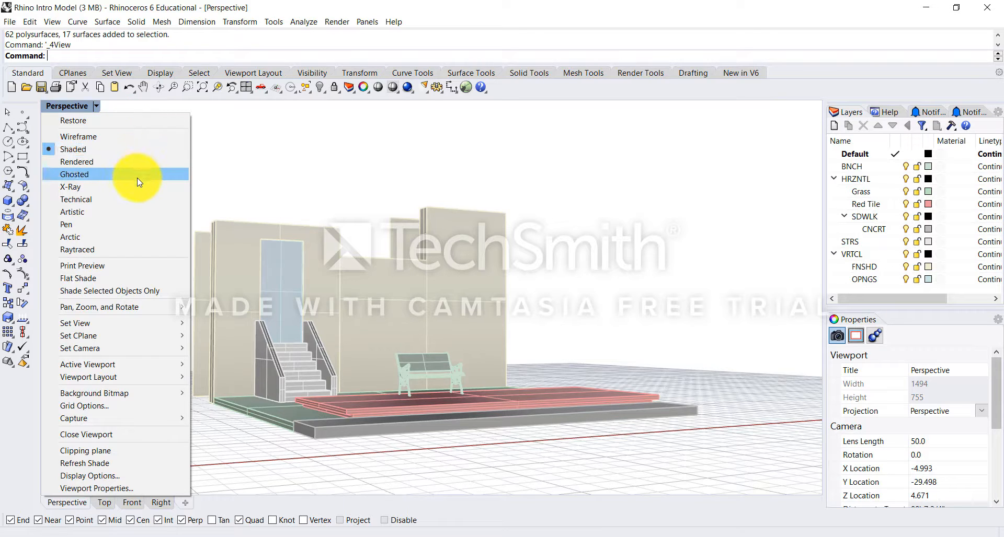
left_click(139, 137)
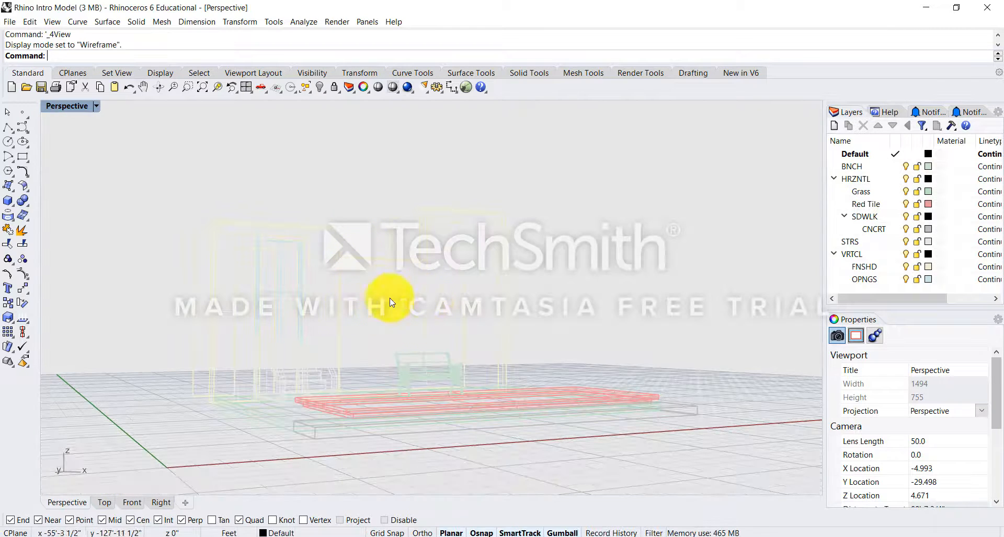
scroll(324, 327, "up", 3)
scroll(260, 318, "down", 3)
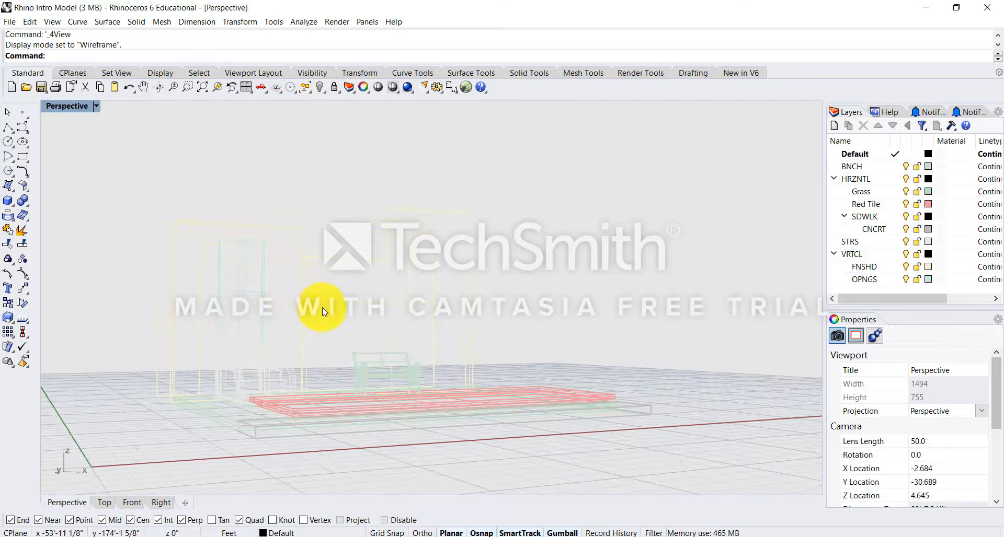
mouse_move(330, 318)
right_mouse_down()
mouse_move(359, 322)
mouse_move(359, 311)
mouse_move(289, 320)
mouse_move(329, 318)
right_mouse_up()
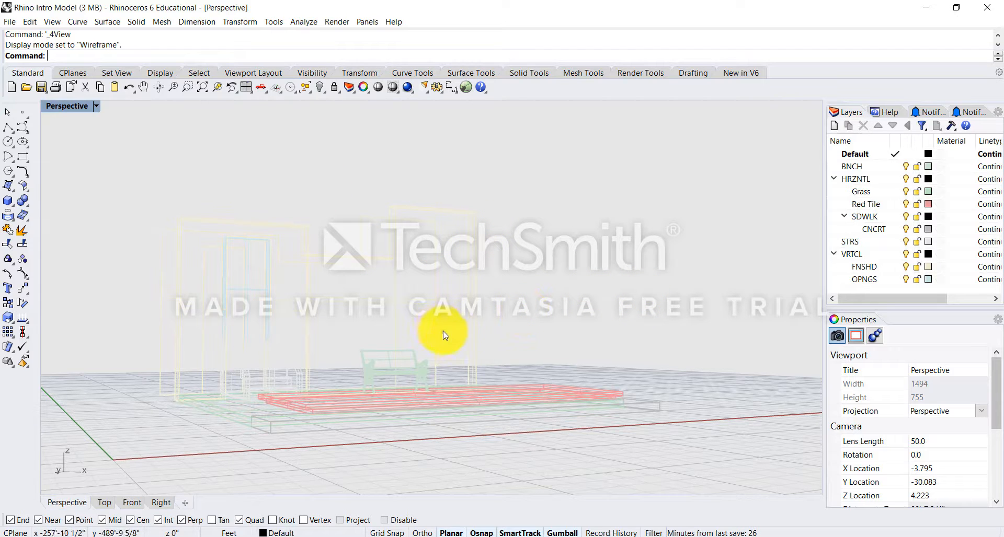
right_click_drag(444, 336, 440, 329)
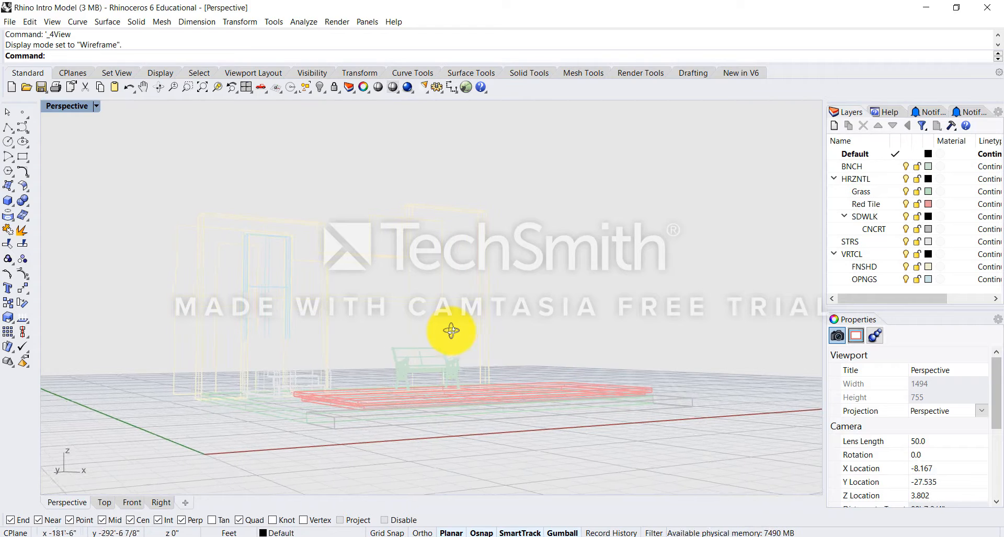
Reapply the Wireframe display mode and inspect the see-through model from behind the walls
left_click(98, 107)
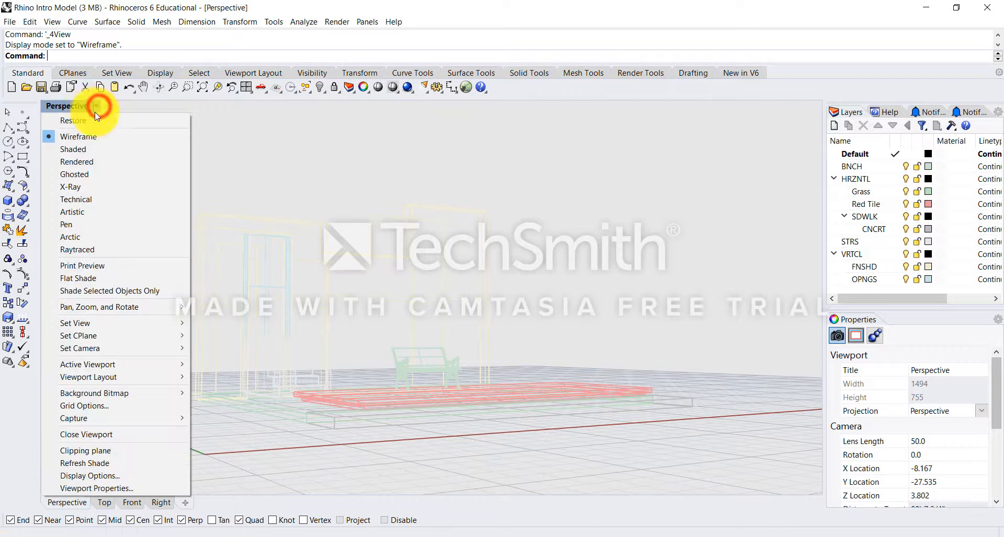
left_click(78, 138)
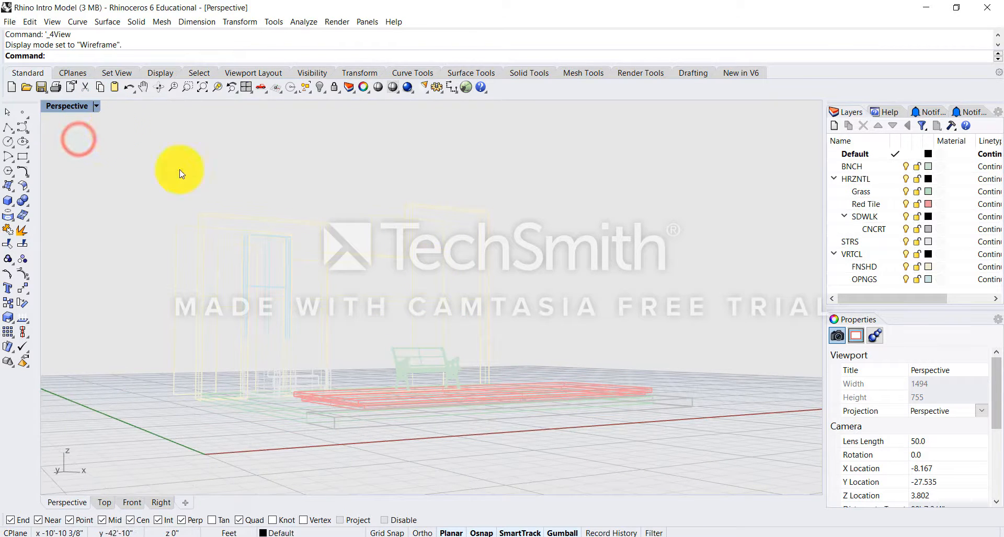
right_click_drag(508, 299, 418, 209)
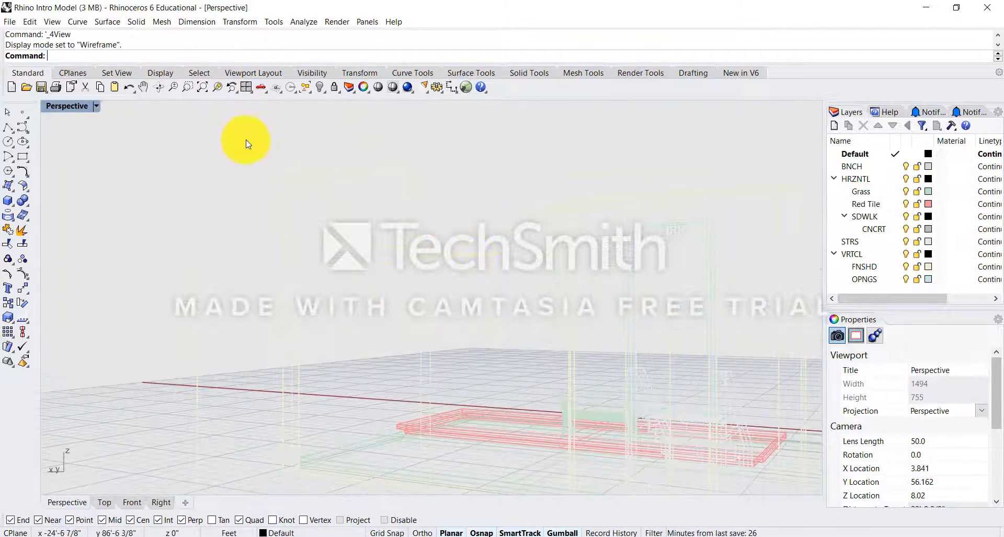
right_click_drag(342, 264, 693, 390)
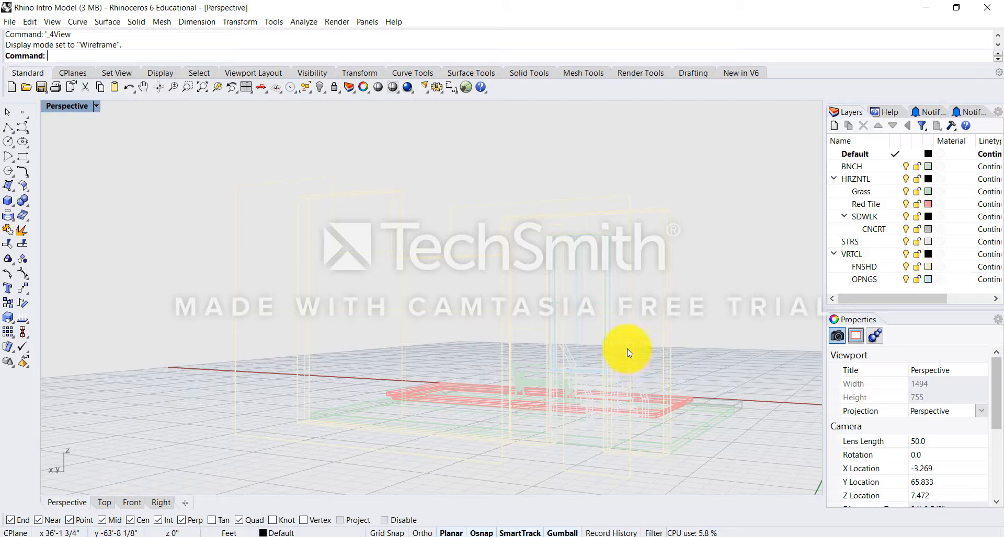
Examine the wireframe model's overlapping edges up close and from farther back in the Perspective viewport
right_click_drag(587, 351, 652, 345)
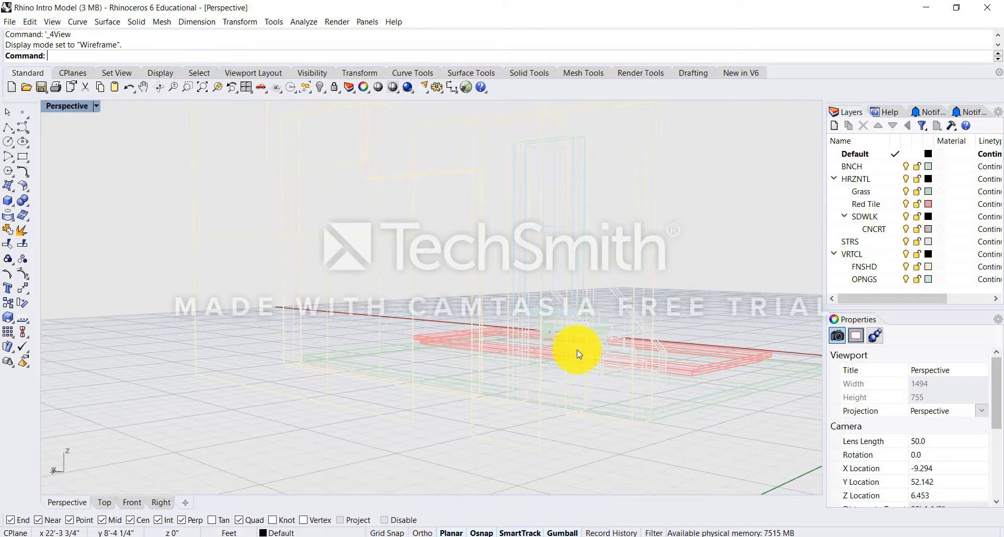
scroll(606, 345, "up", 4)
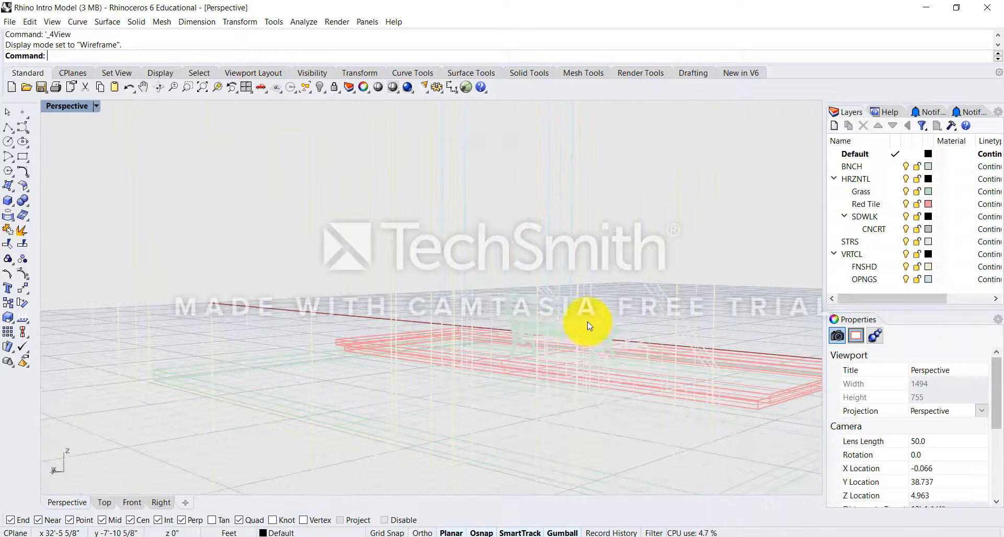
mouse_move(610, 326)
right_mouse_down()
mouse_move(570, 325)
mouse_move(625, 320)
right_mouse_up()
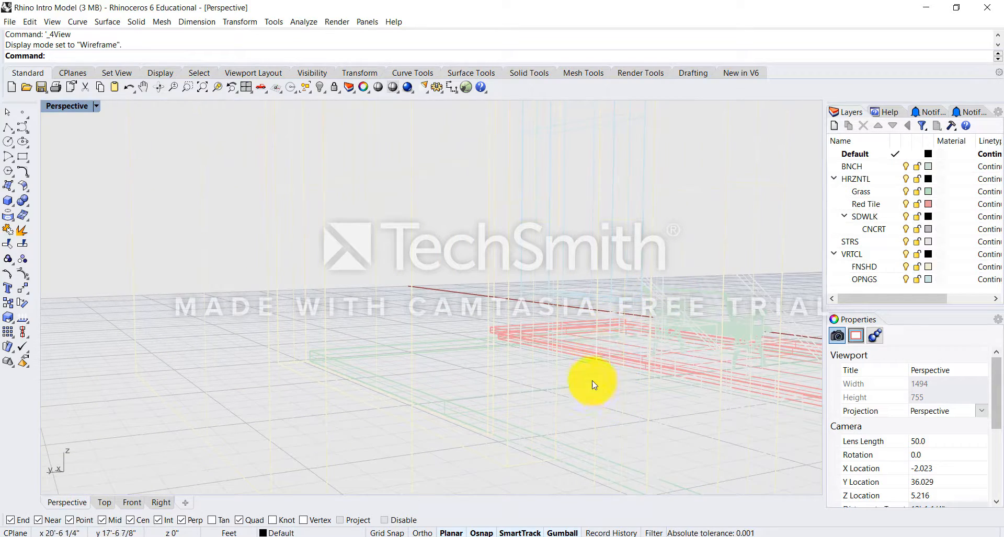
scroll(593, 390, "down", 5)
right_click_drag(594, 405, 524, 401)
scroll(526, 404, "down", 2)
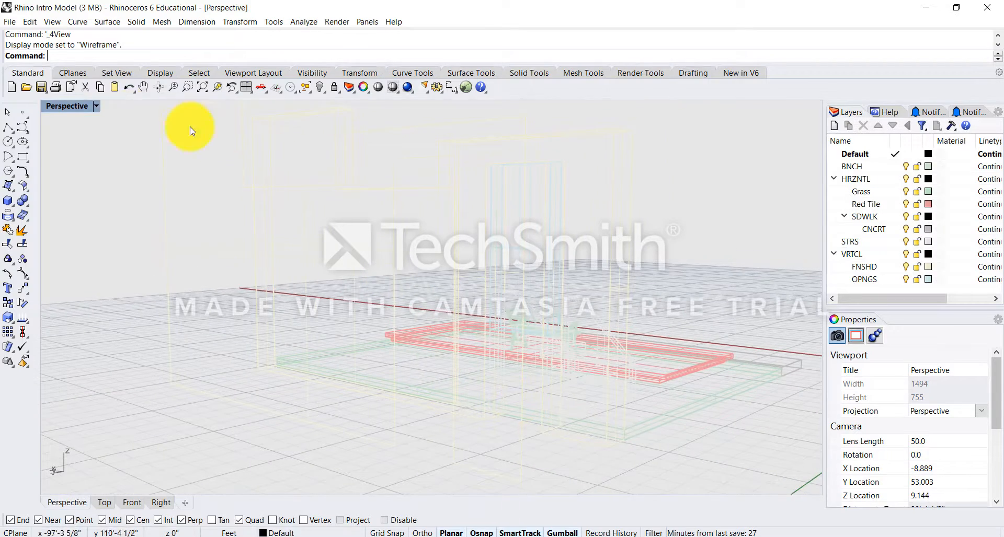
Set the Perspective viewport's display mode to Shaded and view the model from the front and at an angle
left_click(97, 106)
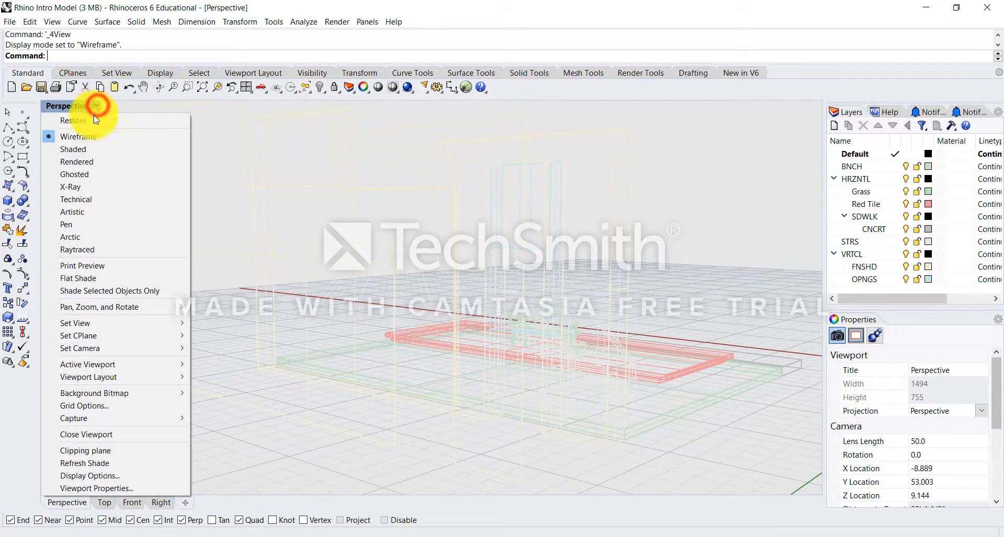
left_click(92, 152)
mouse_move(558, 360)
right_mouse_down()
mouse_move(348, 344)
mouse_move(249, 352)
mouse_move(287, 372)
mouse_move(503, 377)
mouse_move(419, 347)
mouse_move(336, 365)
mouse_move(313, 359)
right_mouse_up()
scroll(249, 352, "down", 10)
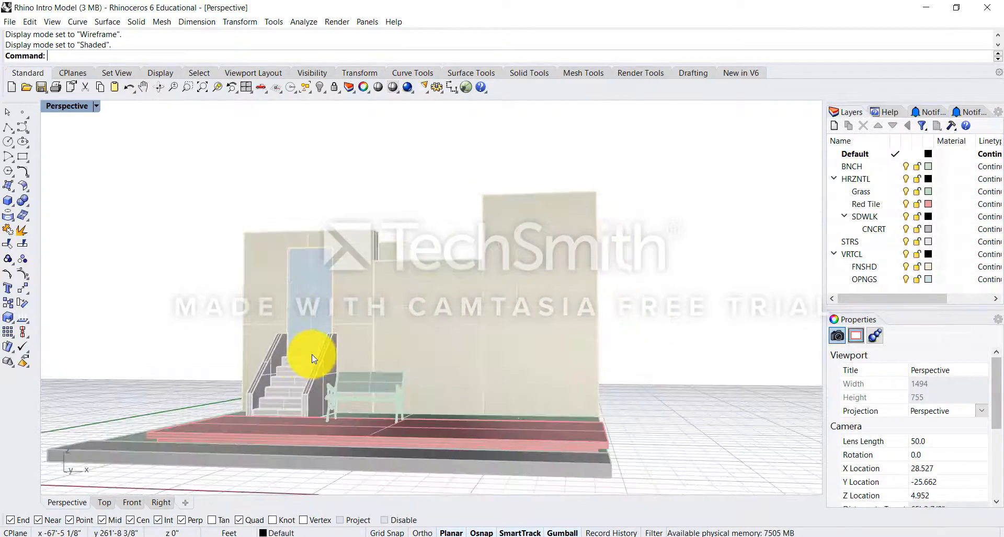
scroll(289, 305, "down", 5)
right_click_drag(291, 292, 439, 343)
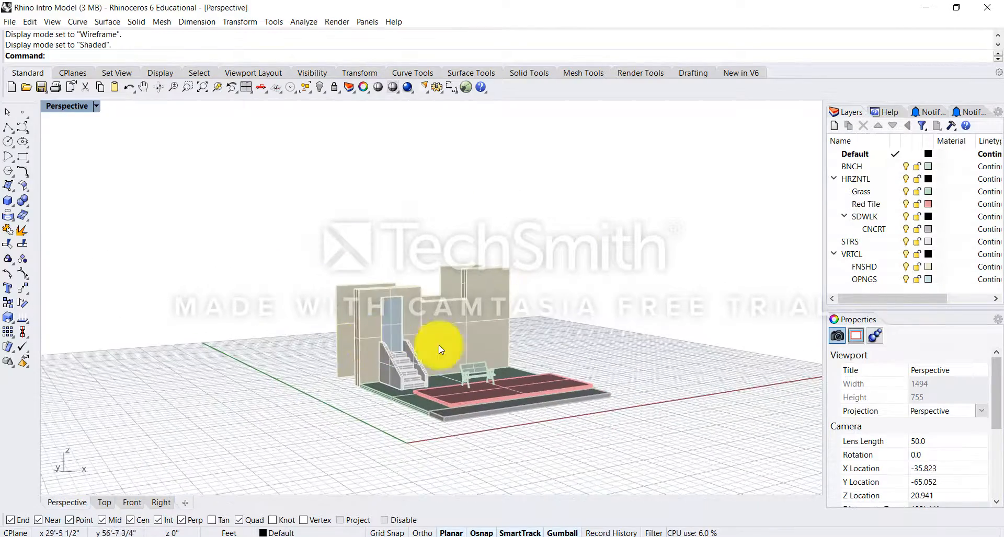
scroll(516, 378, "up", 4)
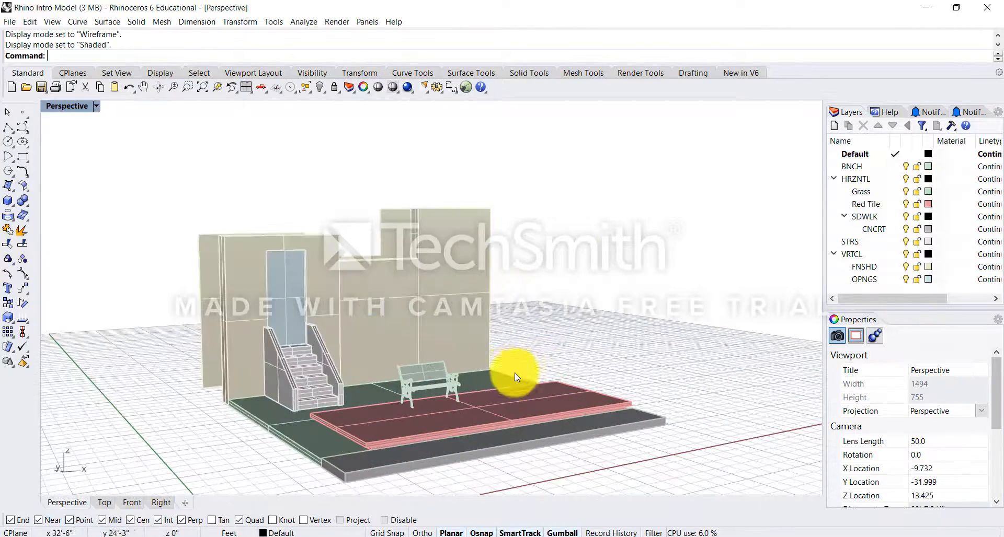
Set the Perspective viewport's display mode to Rendered and view the model's front from different angles
left_click(97, 106)
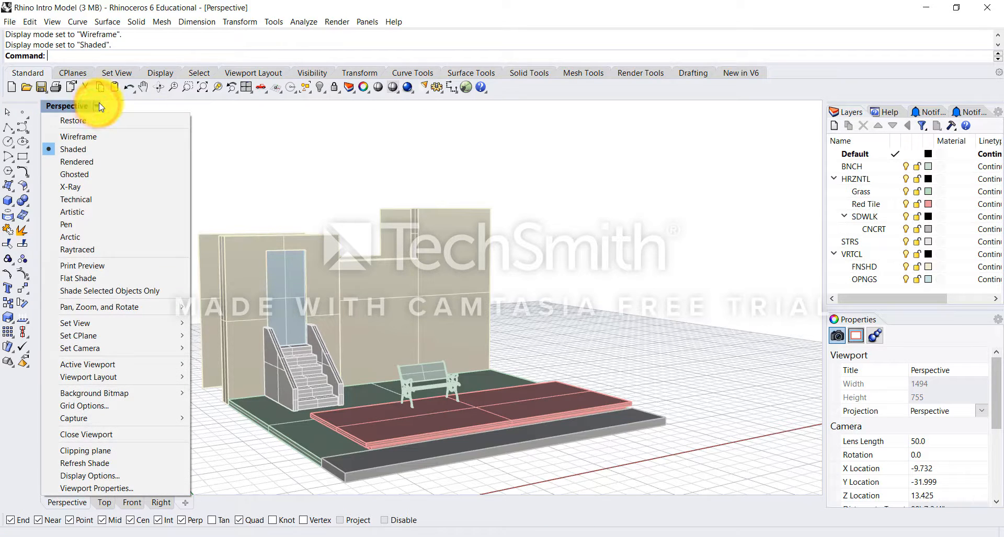
left_click(84, 163)
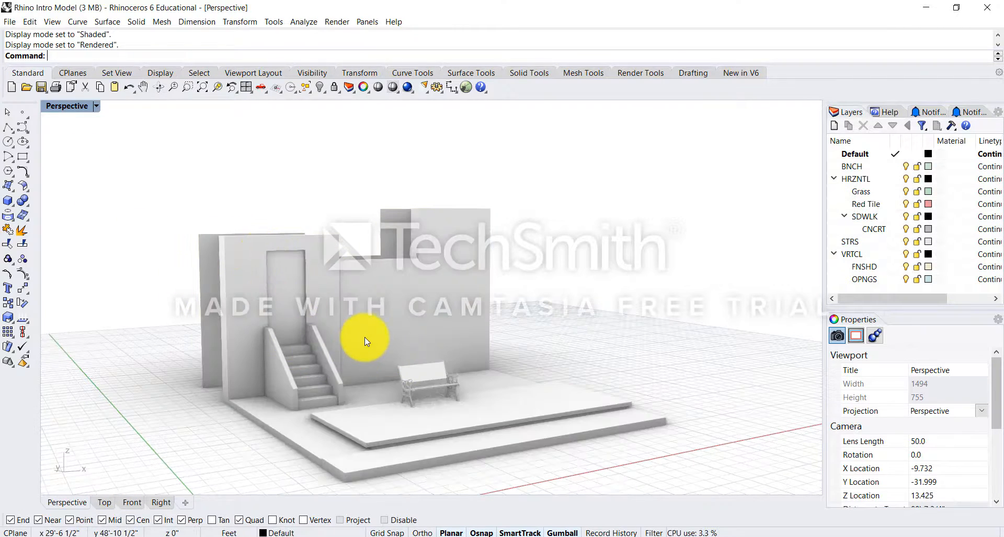
right_click_drag(390, 342, 485, 359)
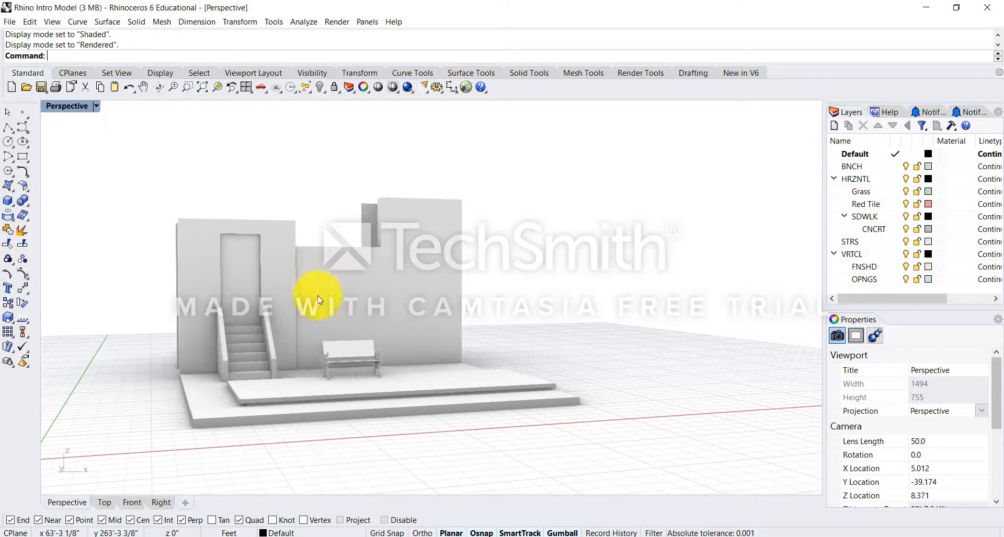
right_click_drag(323, 240, 360, 299)
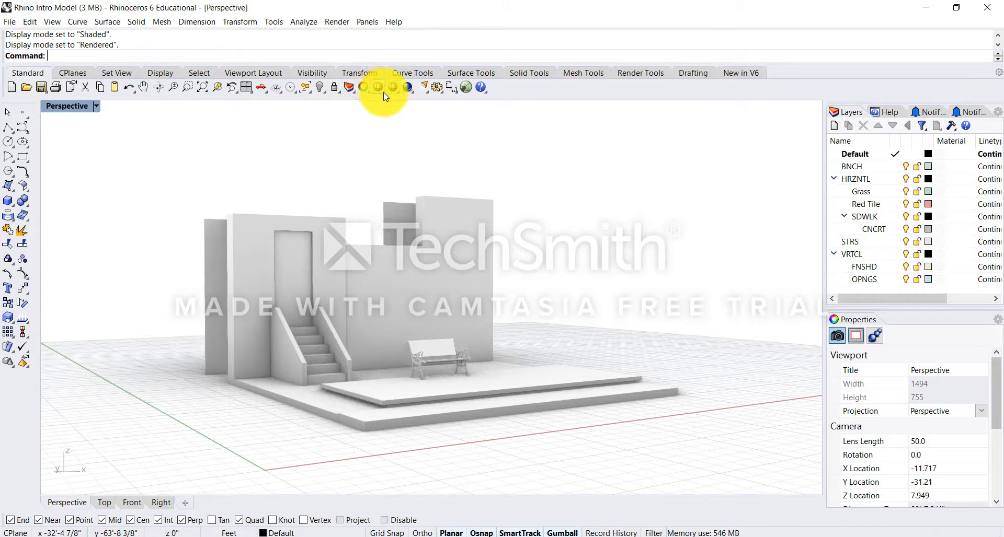
Look over the render tools and examine the rendered model from the front, the side, far away and close up
left_click(622, 74)
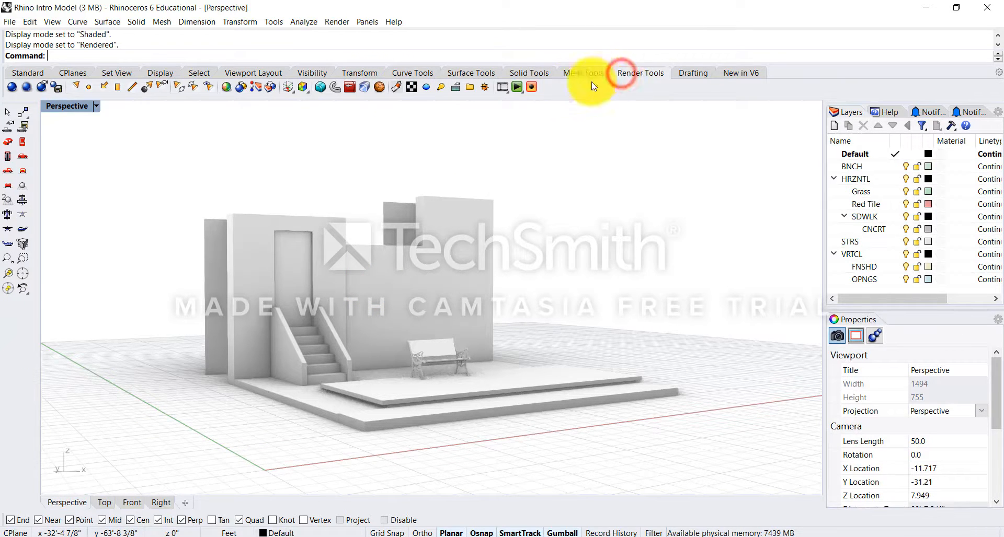
left_click(33, 75)
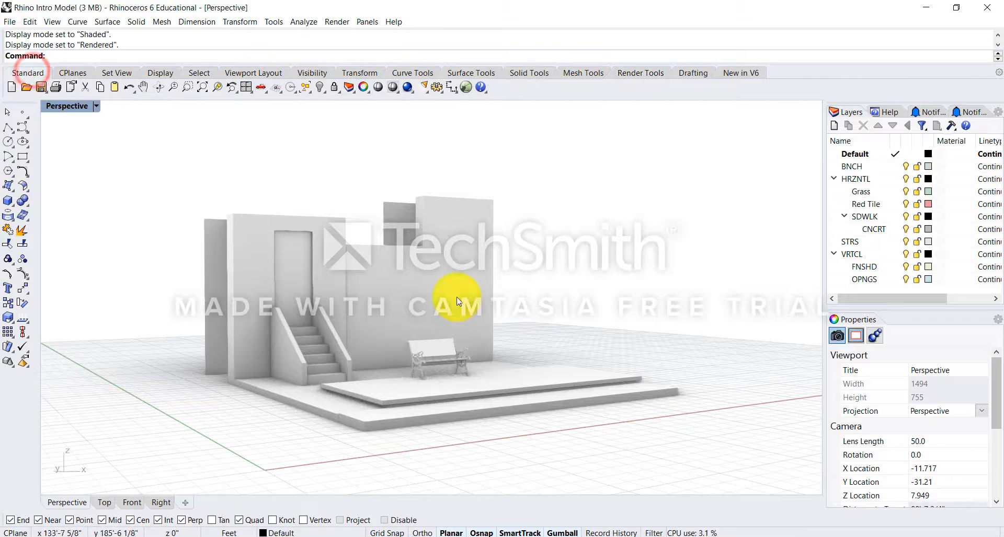
mouse_move(449, 295)
right_mouse_down()
mouse_move(464, 307)
mouse_move(444, 303)
right_mouse_up()
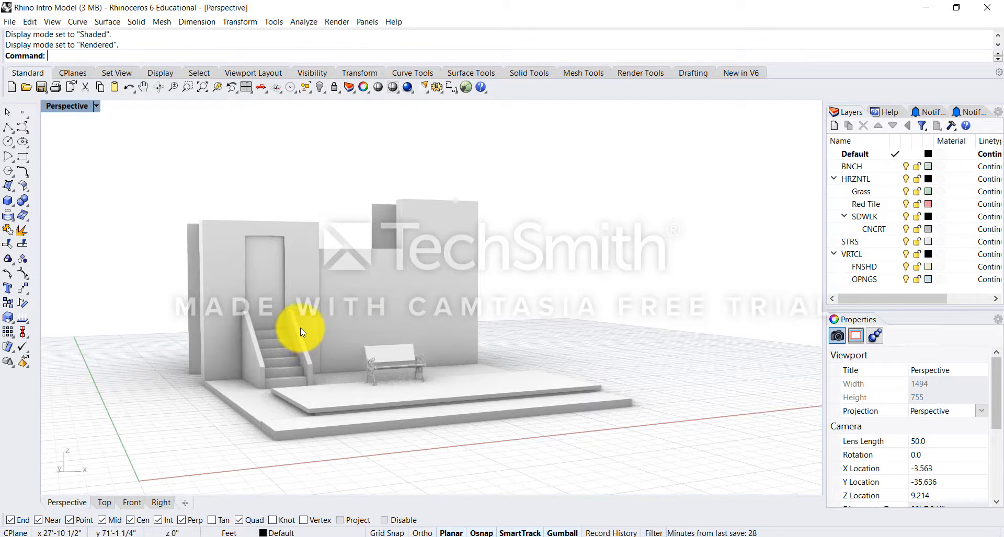
right_click_drag(540, 363, 296, 338)
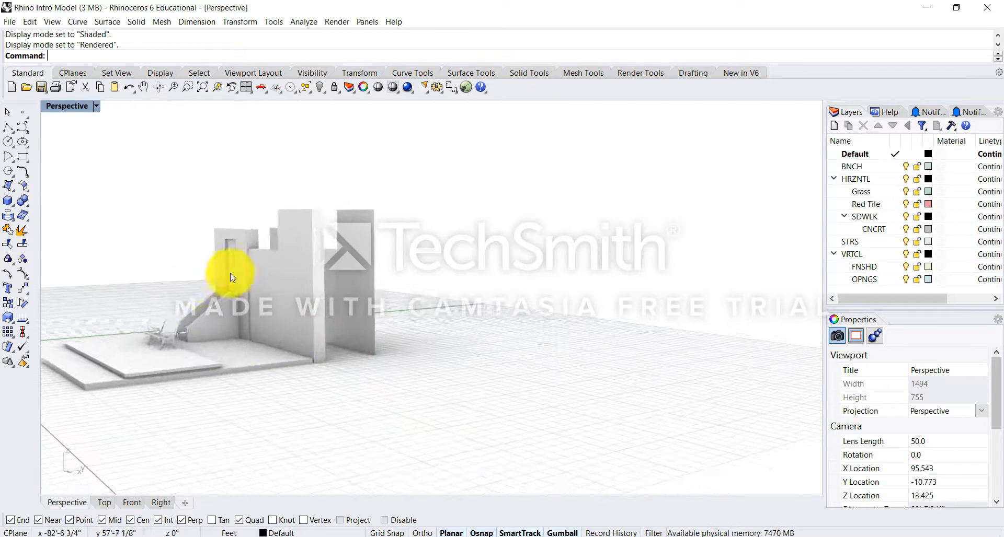
scroll(231, 298, "up", 1)
scroll(230, 325, "down", 4)
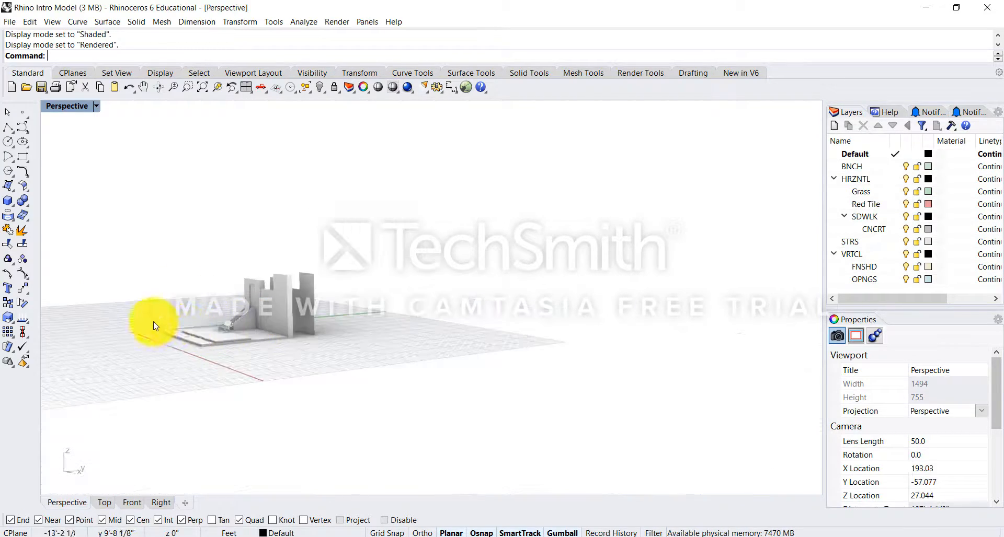
scroll(153, 321, "up", 8)
scroll(405, 320, "up", 3)
right_click_drag(415, 374, 224, 381)
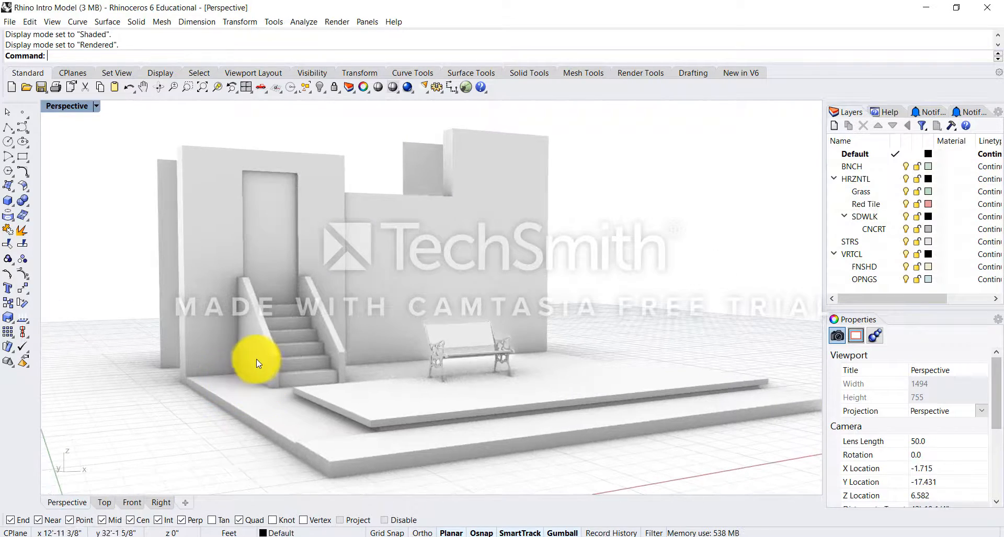
right_click_drag(257, 352, 175, 149)
Compare the Shaded and Rendered display modes in the Perspective viewport, ending on Rendered
left_click(91, 107)
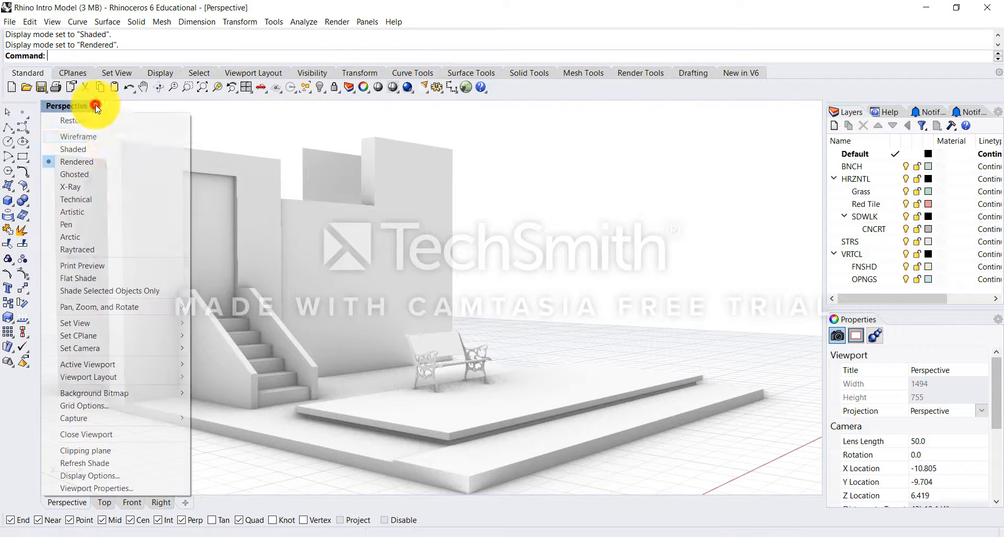
left_click(111, 149)
left_click(96, 106)
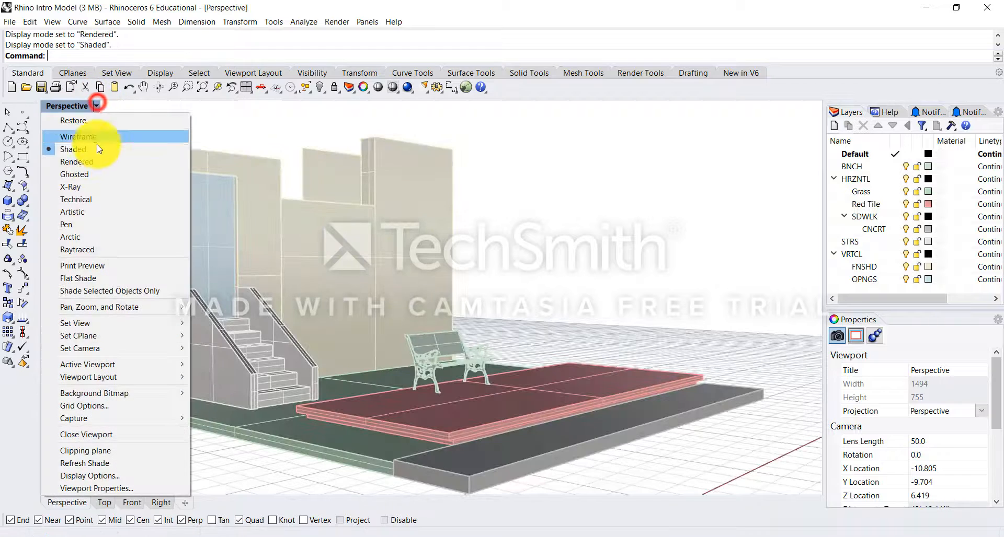
left_click(96, 162)
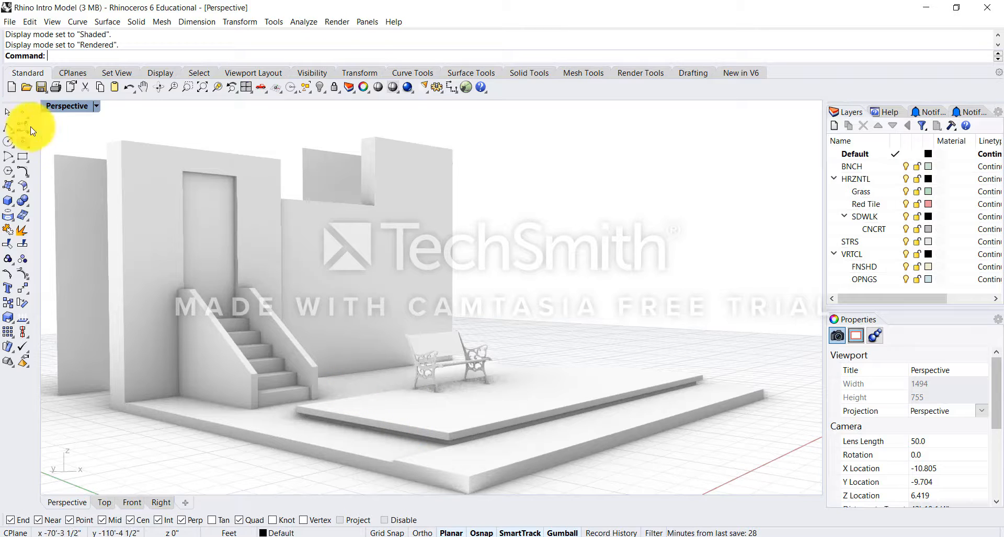
Set the Perspective viewport's display mode to Ghosted and inspect the semi-transparent door, walls and stairs
left_click(96, 105)
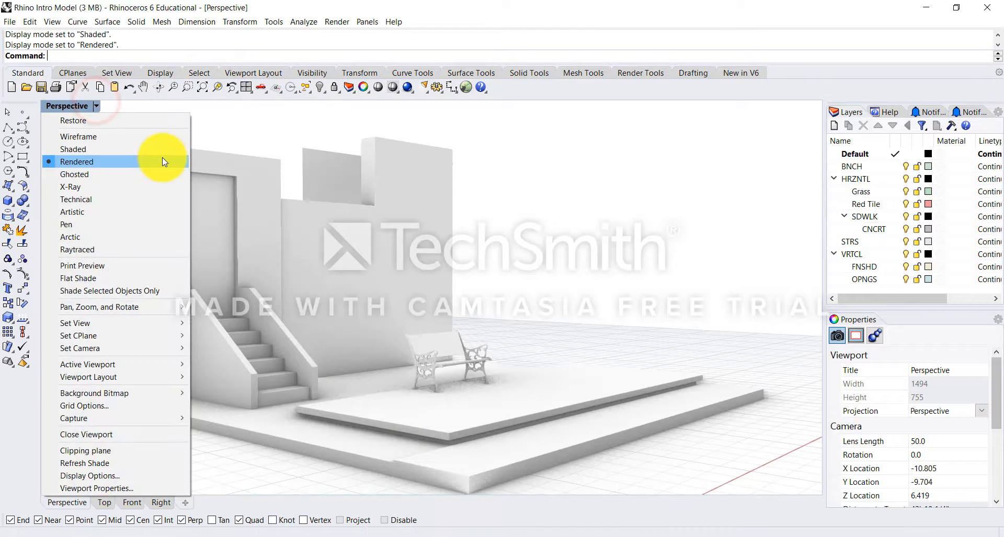
left_click(137, 175)
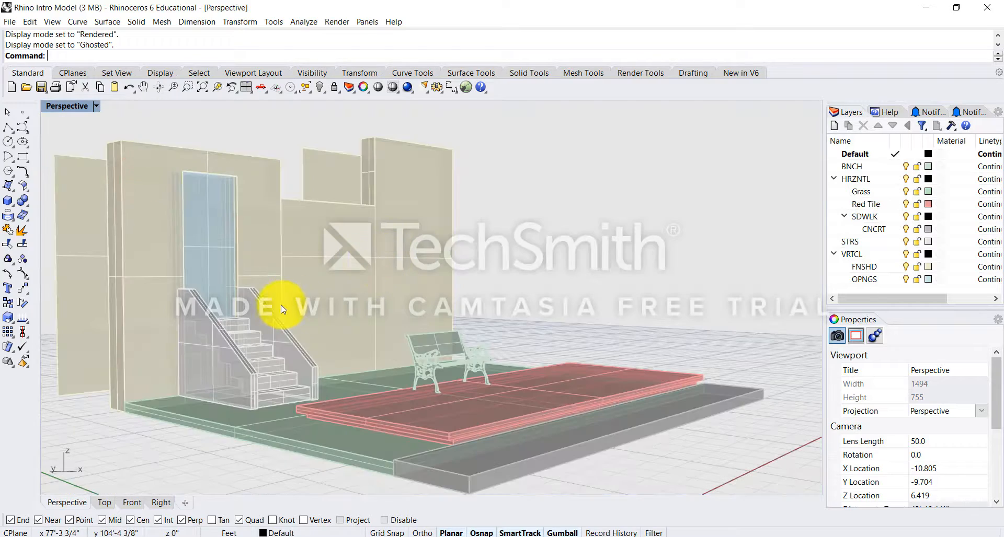
right_click_drag(273, 302, 257, 313)
scroll(169, 165, "up", 12)
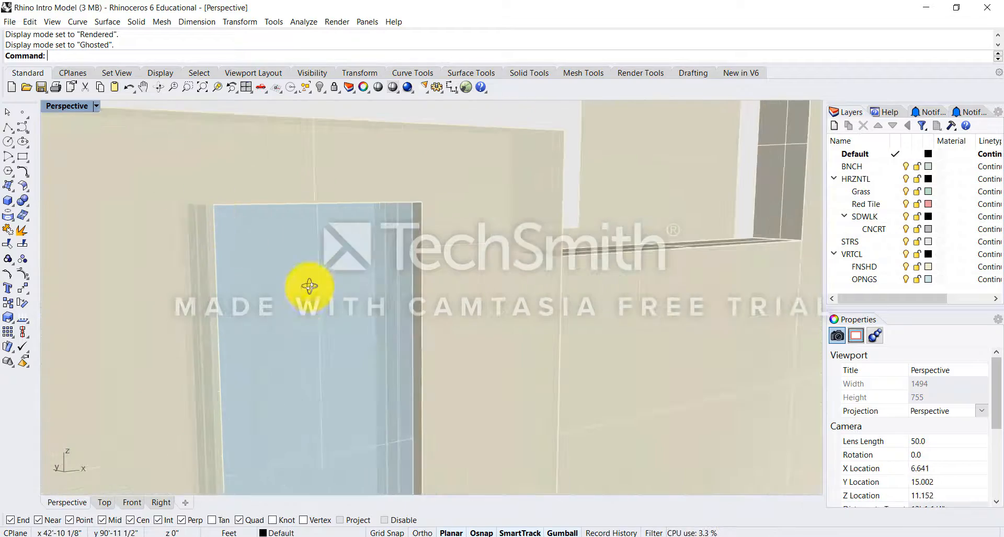
right_click_drag(309, 287, 341, 258)
scroll(351, 262, "down", 16)
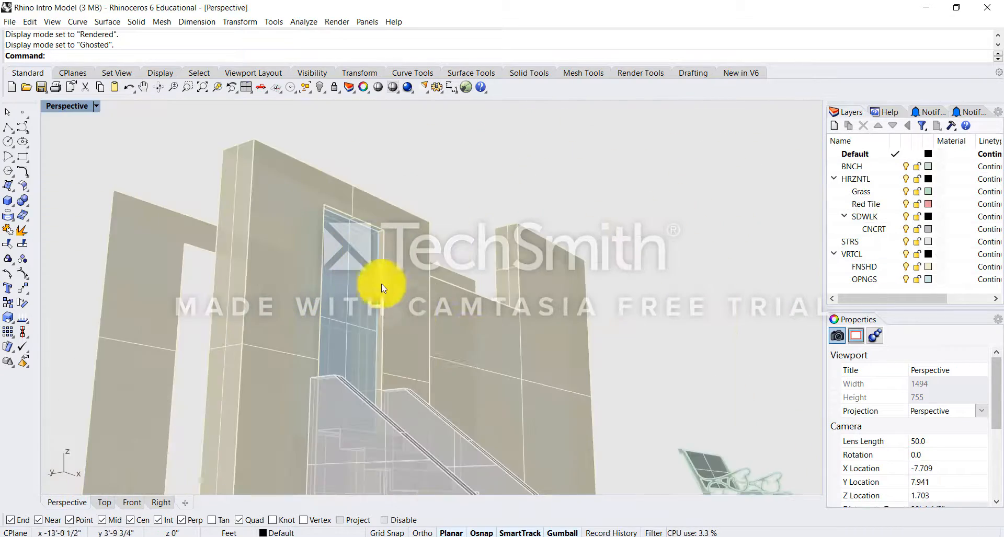
right_click_drag(469, 333, 420, 341)
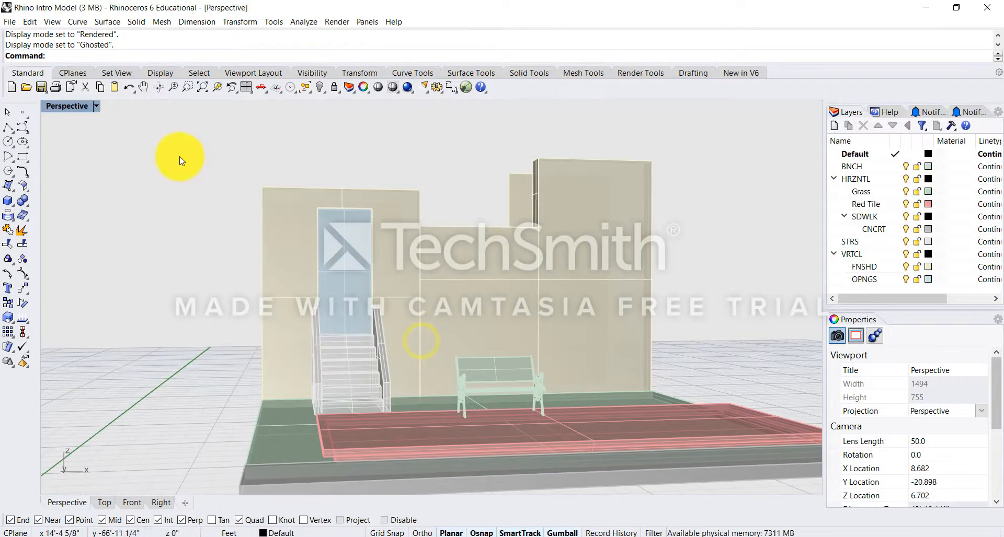
Set the Perspective viewport's display mode to X-Ray and view the model from several angles
left_click(99, 107)
left_click(100, 189)
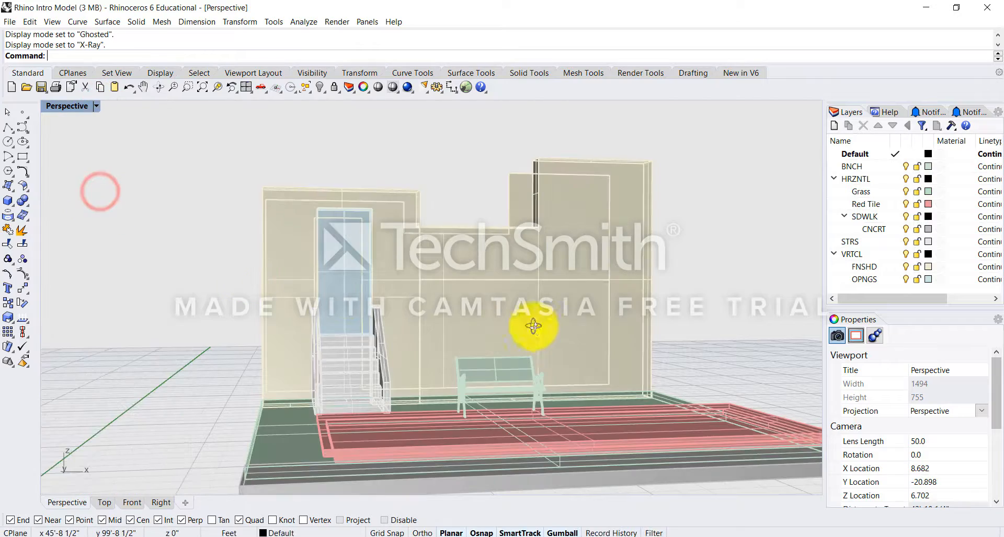
mouse_move(533, 327)
right_mouse_down()
mouse_move(493, 321)
mouse_move(537, 337)
right_mouse_up()
right_click_drag(512, 314, 558, 327)
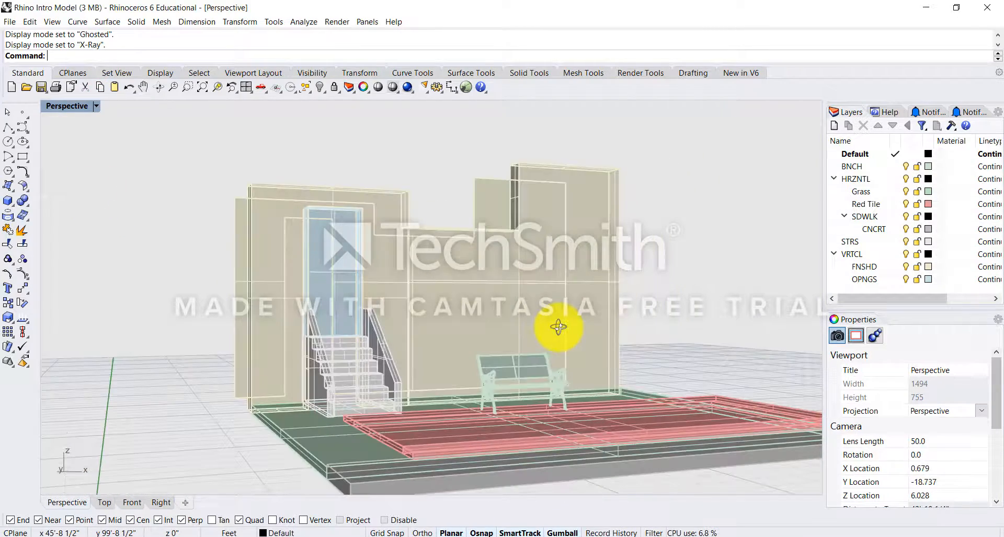
scroll(465, 331, "down", 5)
scroll(732, 374, "up", 5)
right_click_drag(308, 358, 329, 382)
Set the Perspective viewport's display mode to Technical and view the line drawing from another side
left_click(97, 106)
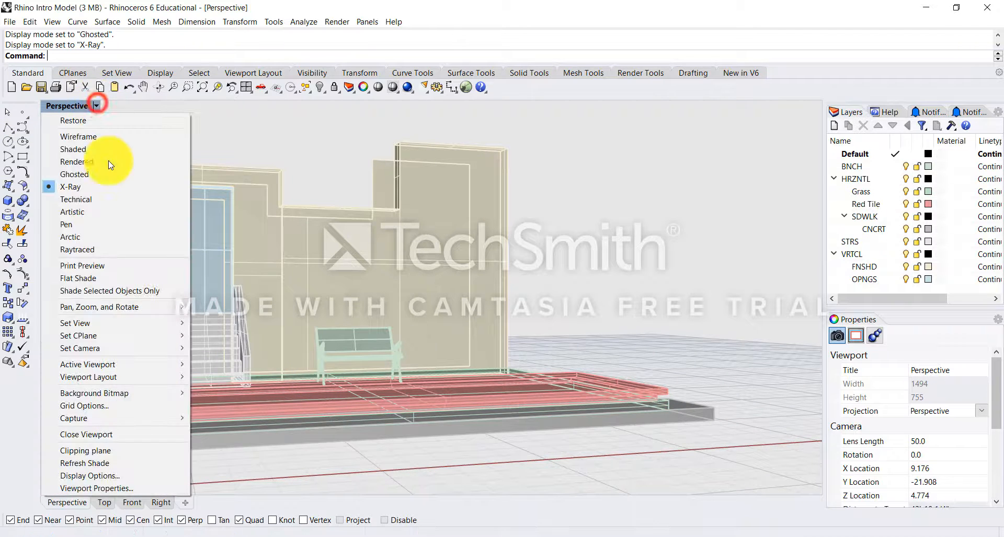
left_click(120, 196)
right_click_drag(280, 303, 458, 305)
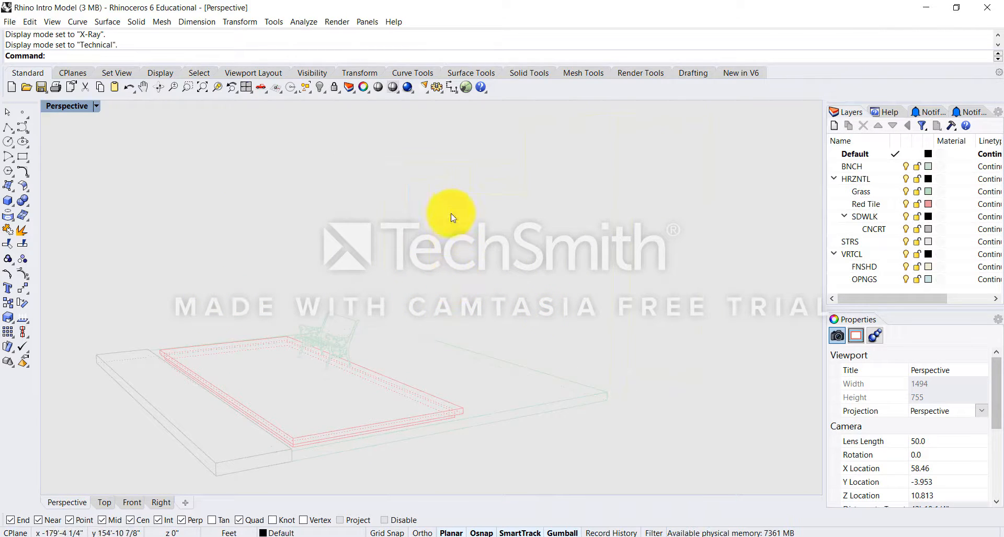
Change the FNSHD layer's color to a darker beige, RGB 172, 169, 133, and inspect the wall outlines
left_click(928, 267)
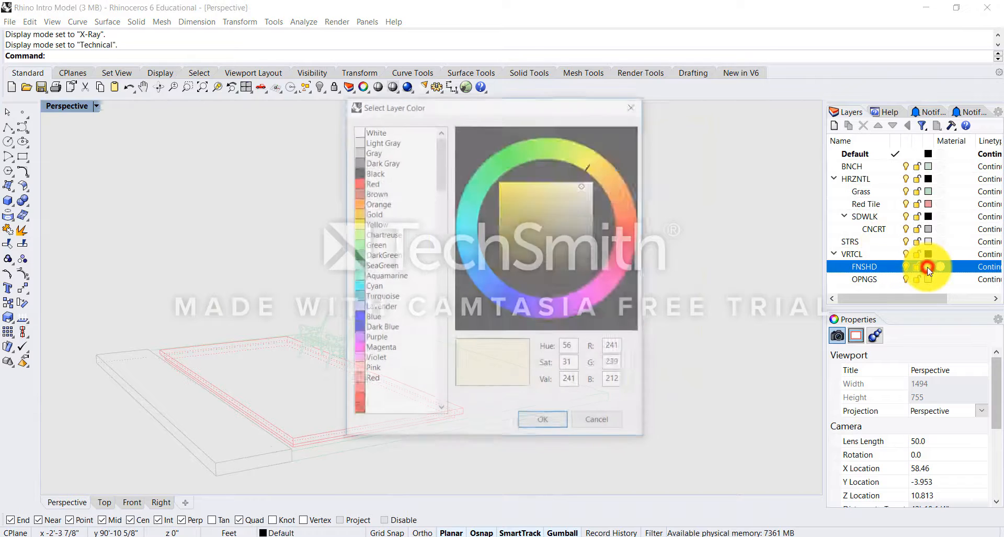
left_click(570, 212)
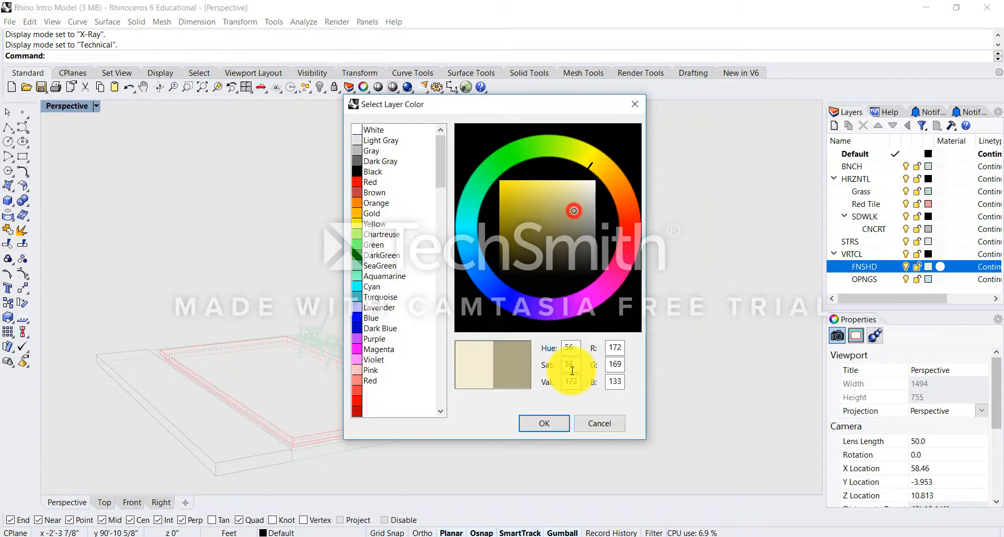
left_click(544, 423)
right_click_drag(728, 352, 421, 380)
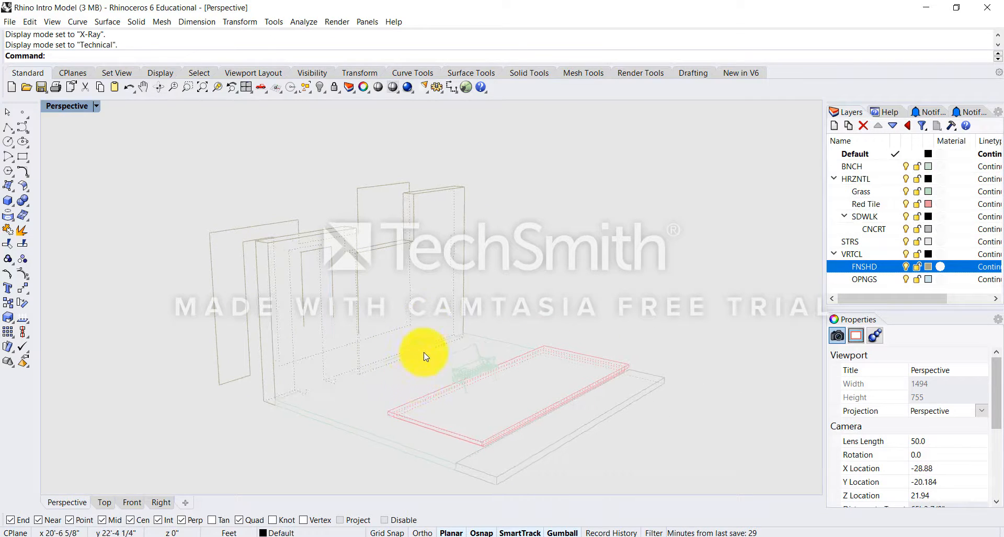
scroll(302, 271, "up", 5)
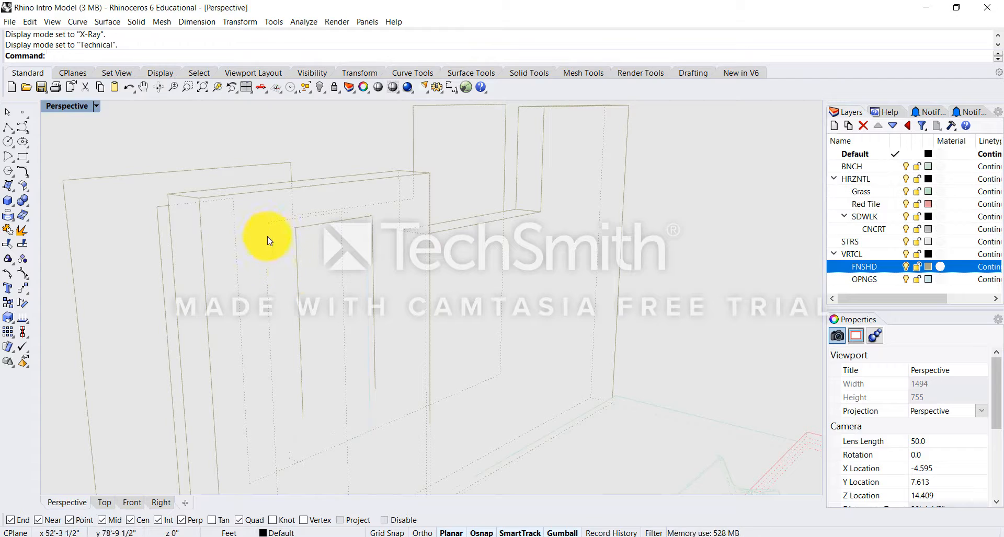
right_click_drag(219, 242, 503, 330)
Set the Perspective viewport's display mode to Artistic and view the shaded sketch of the model from another angle
left_click(96, 106)
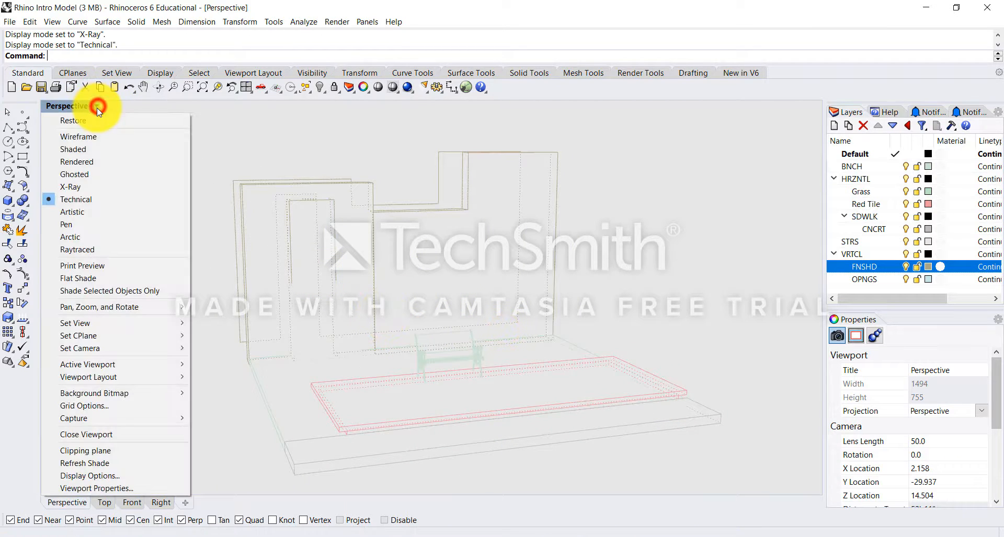
left_click(124, 211)
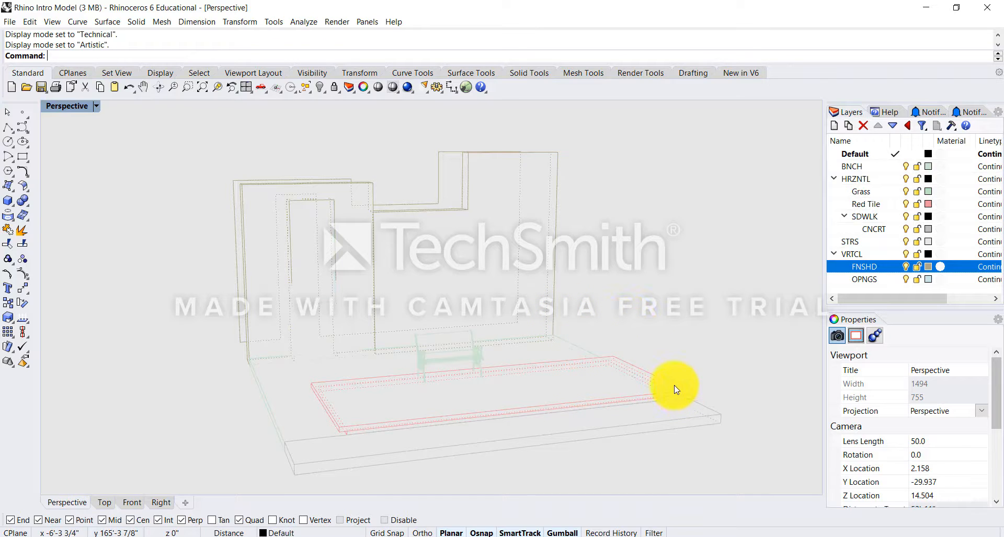
right_click_drag(616, 359, 320, 278)
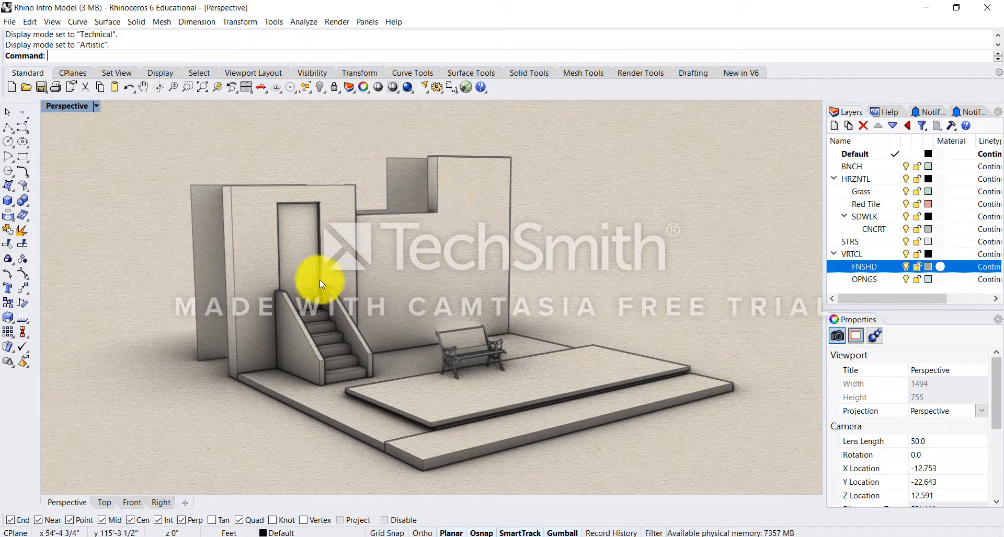
Try the Pen and Arctic display modes in the Perspective viewport and view the white Arctic model from a slightly different angle
left_click(99, 105)
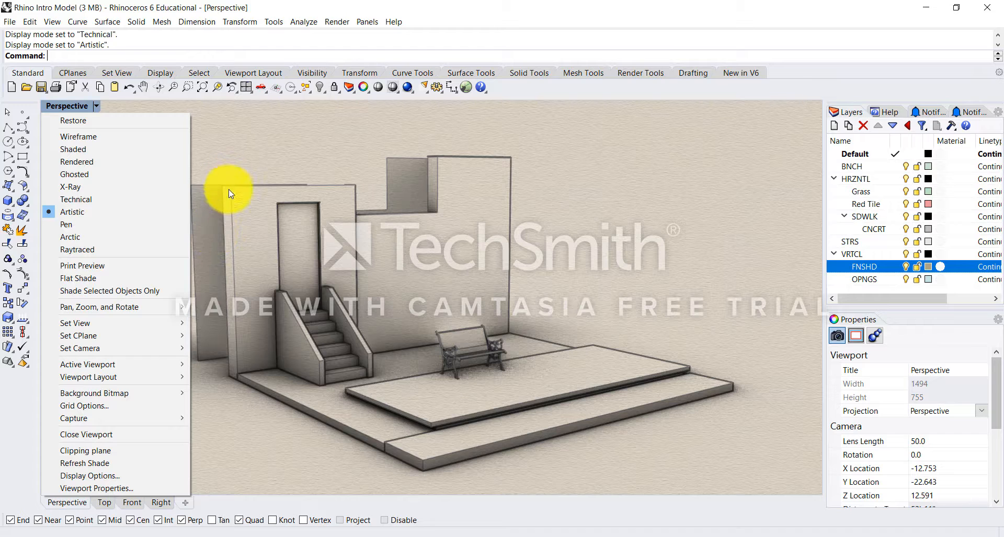
left_click(88, 226)
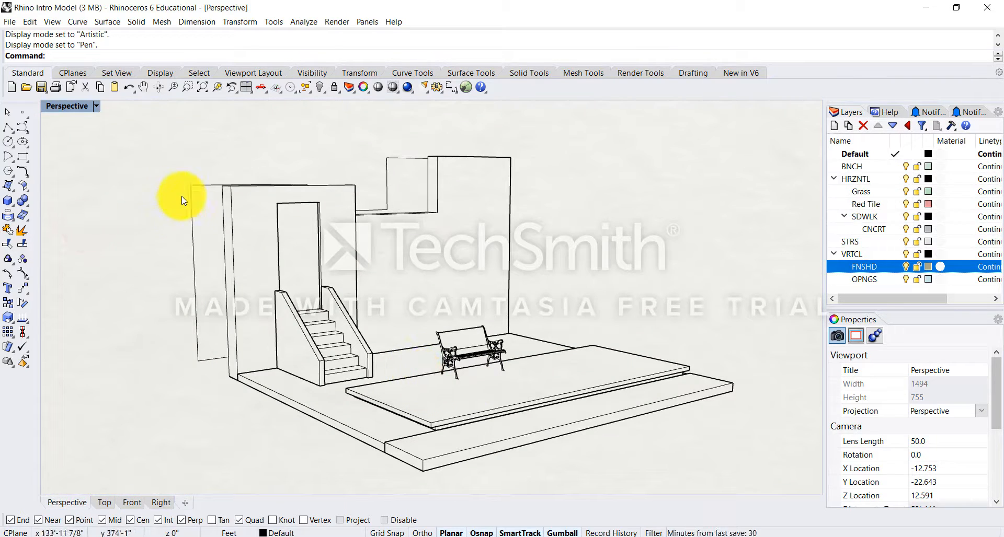
left_click(96, 106)
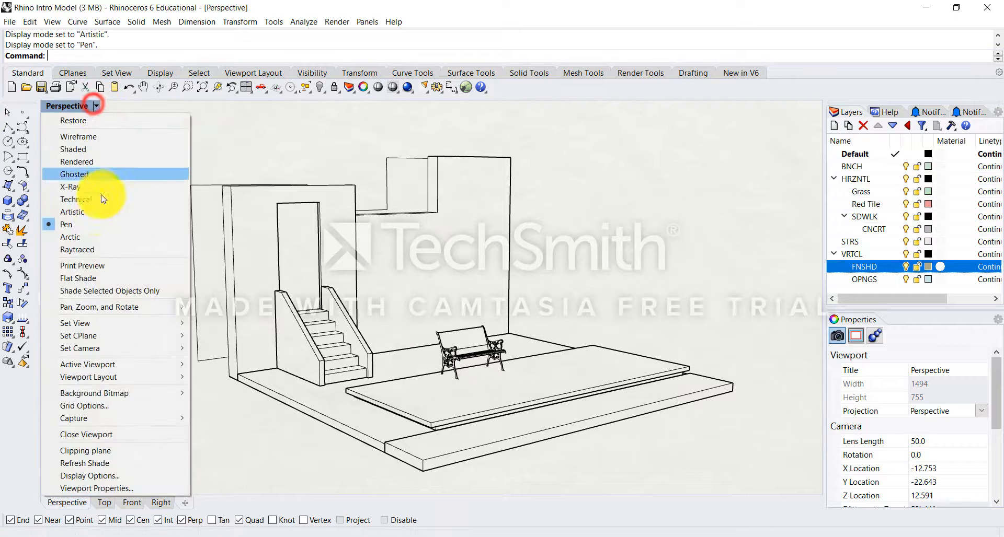
left_click(100, 238)
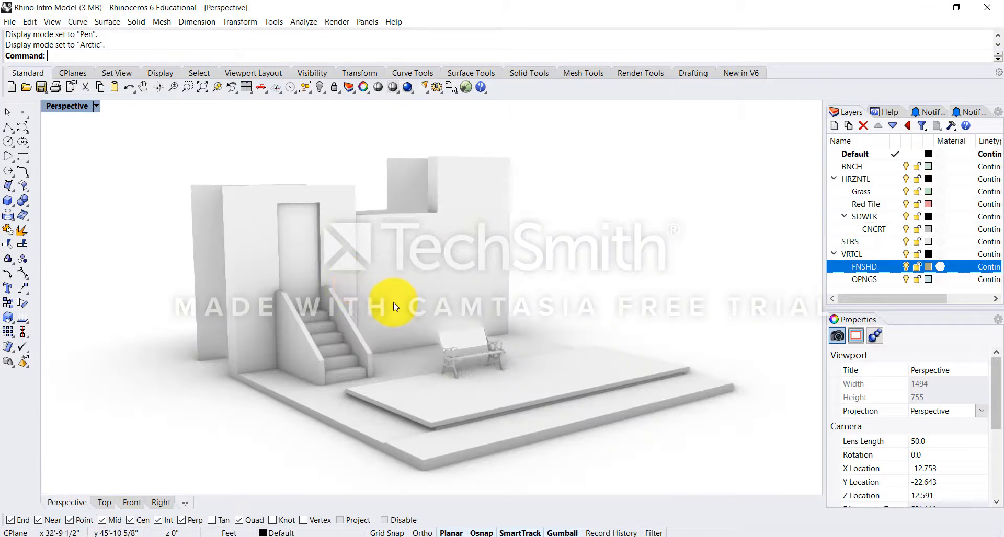
right_click_drag(414, 418, 439, 424)
Set the Perspective viewport's display mode to Raytraced and view the rendering from further around the side
left_click(96, 106)
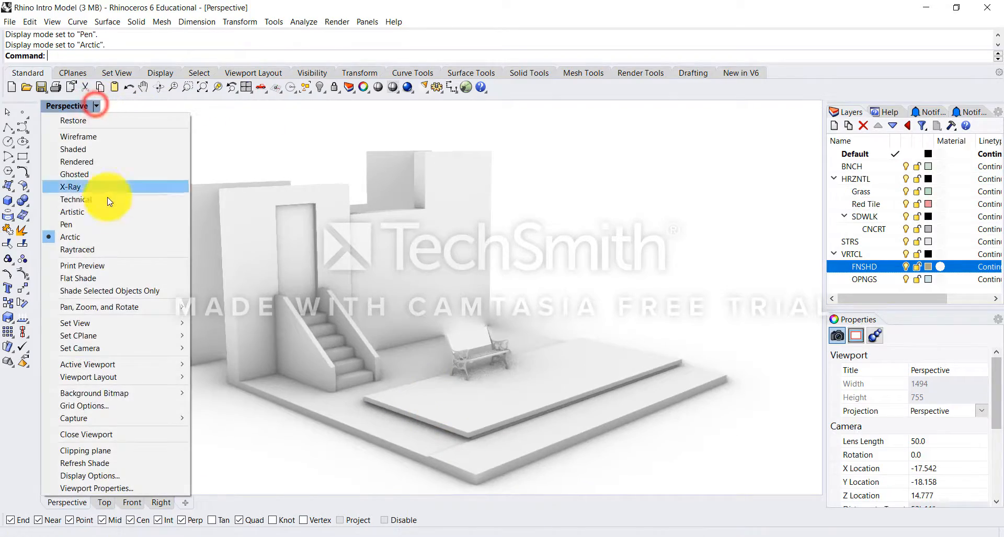
left_click(95, 251)
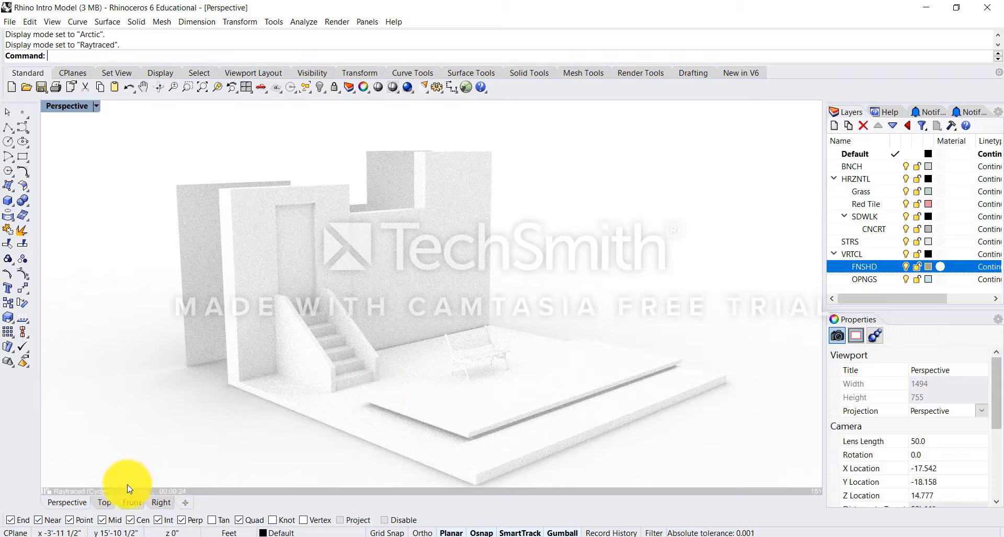
right_click_drag(139, 485, 201, 463)
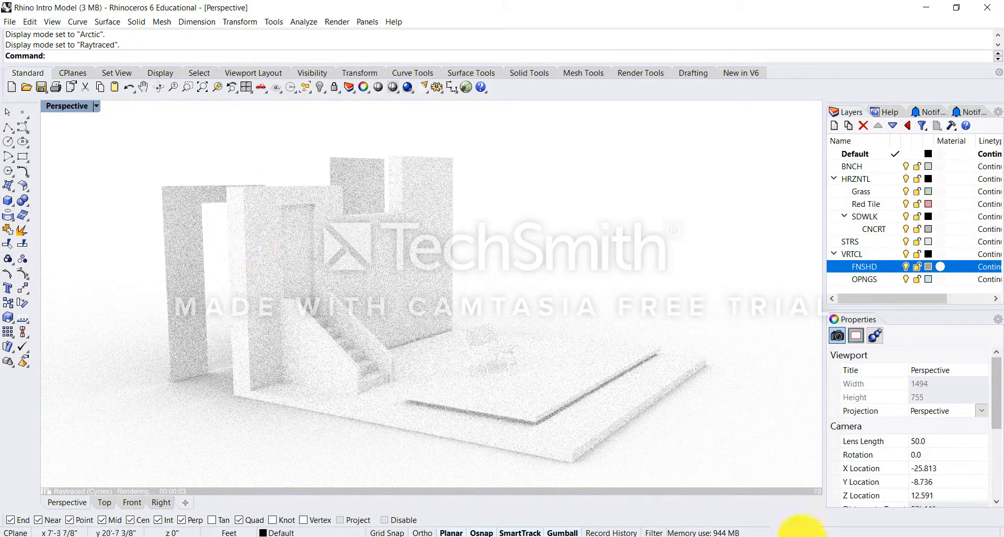
Set the Perspective viewport's display mode to Shaded and examine the model from the side, the front and above
left_click(97, 105)
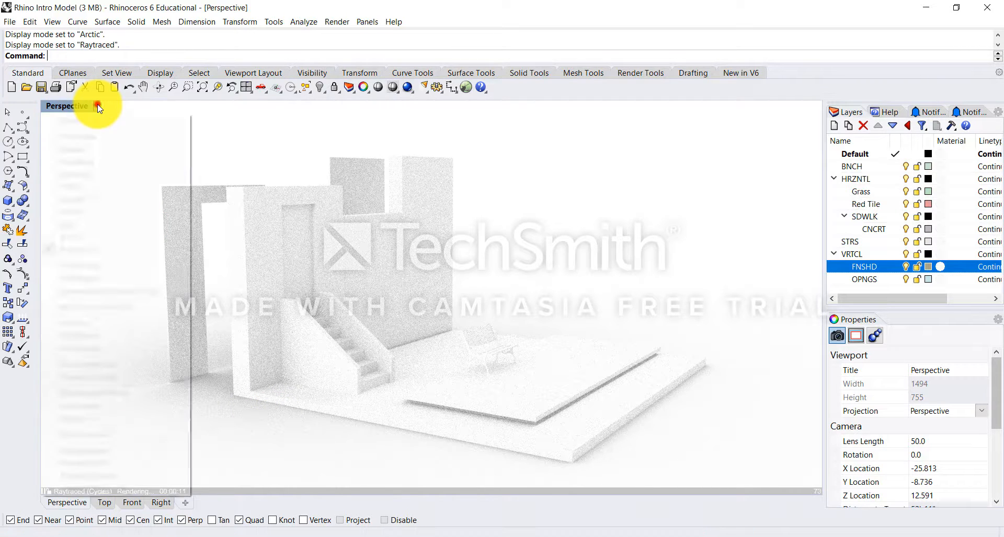
left_click(101, 149)
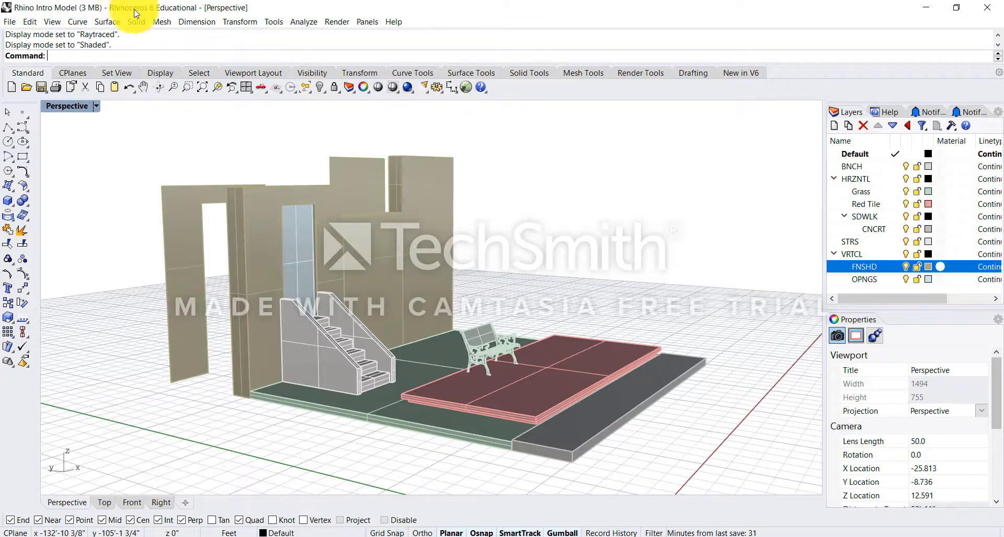
right_click_drag(303, 227, 276, 223)
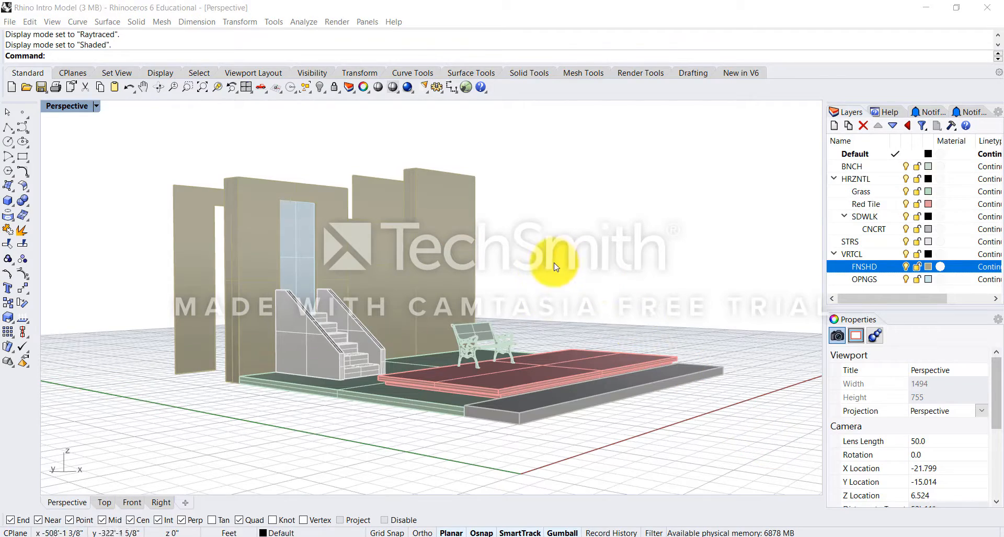
right_click_drag(558, 262, 383, 287)
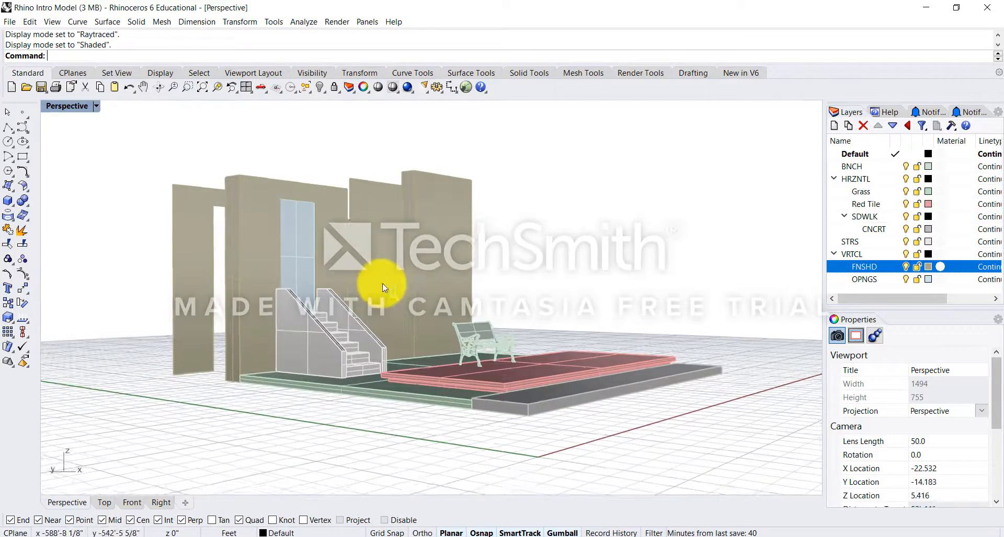
right_click_drag(393, 237, 310, 263)
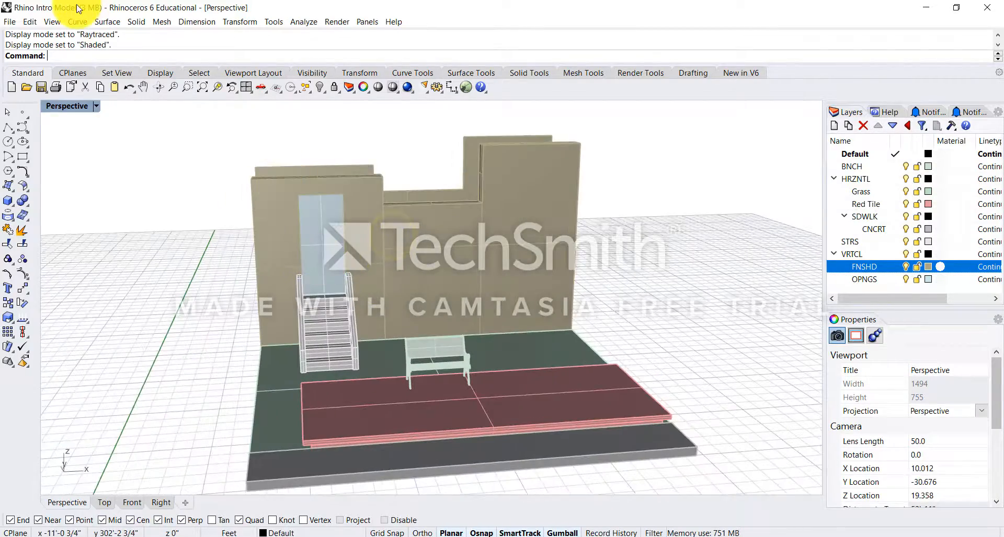
right_click_drag(560, 261, 510, 268)
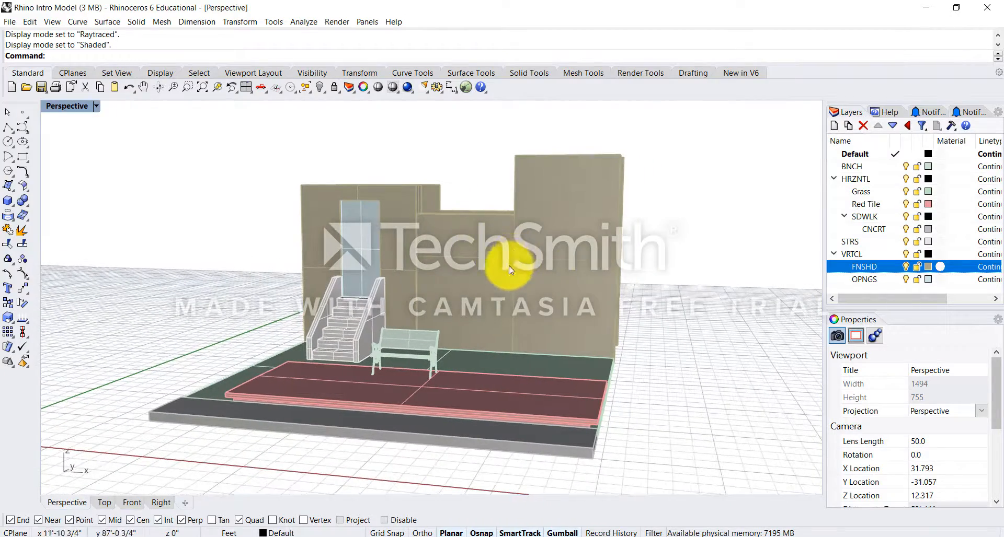
right_click_drag(426, 303, 522, 328)
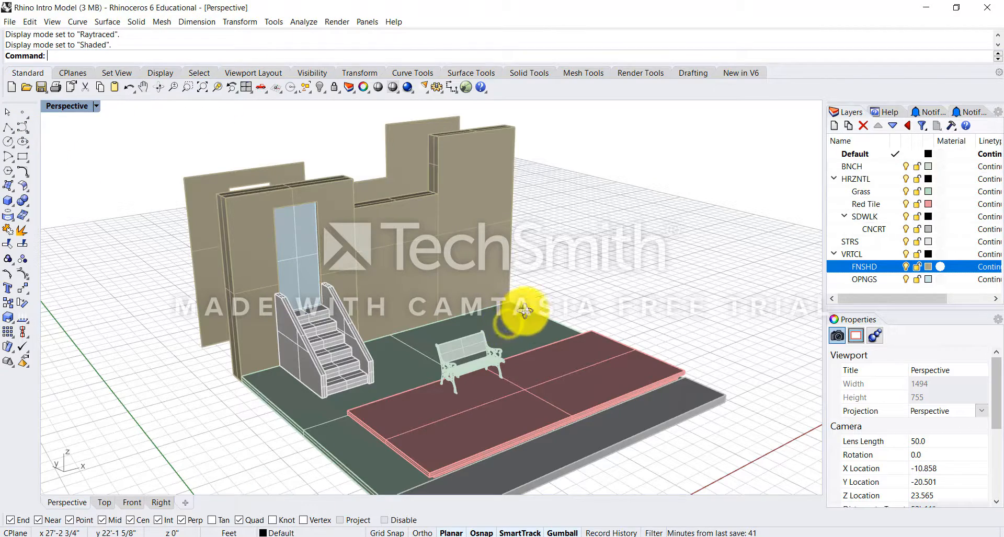
right_click_drag(540, 286, 512, 307)
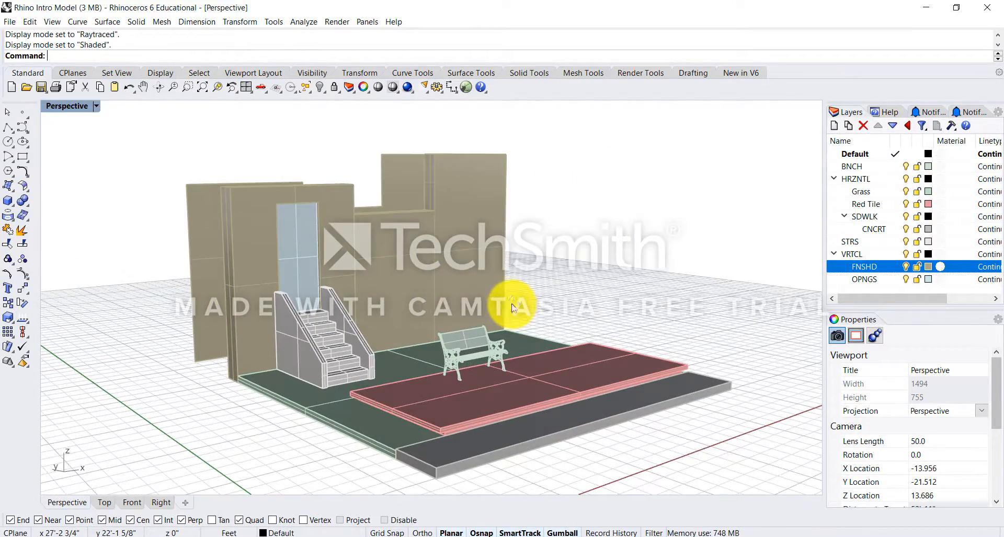
Restore the four-viewport layout and set the Top viewport's display mode to Rendered
left_click(97, 106)
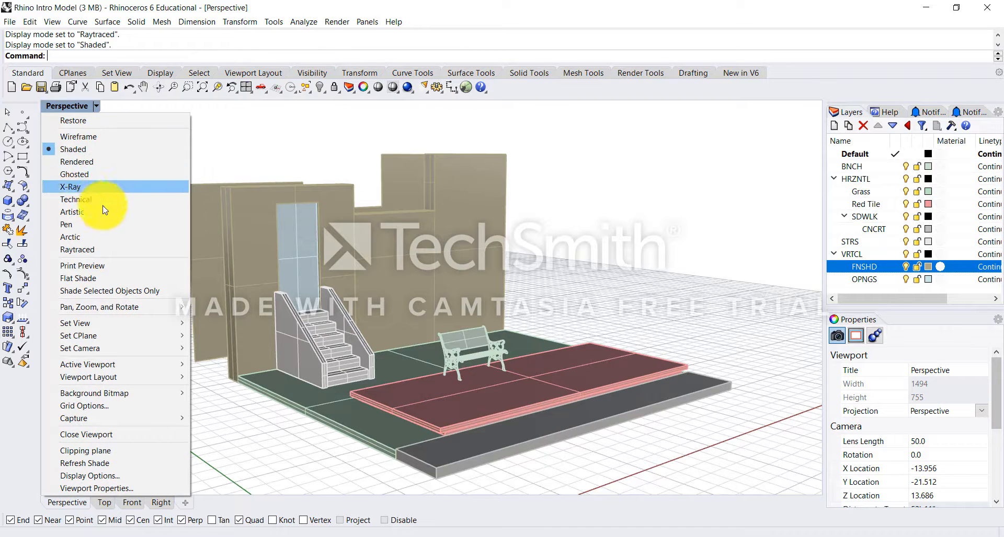
double_click(78, 107)
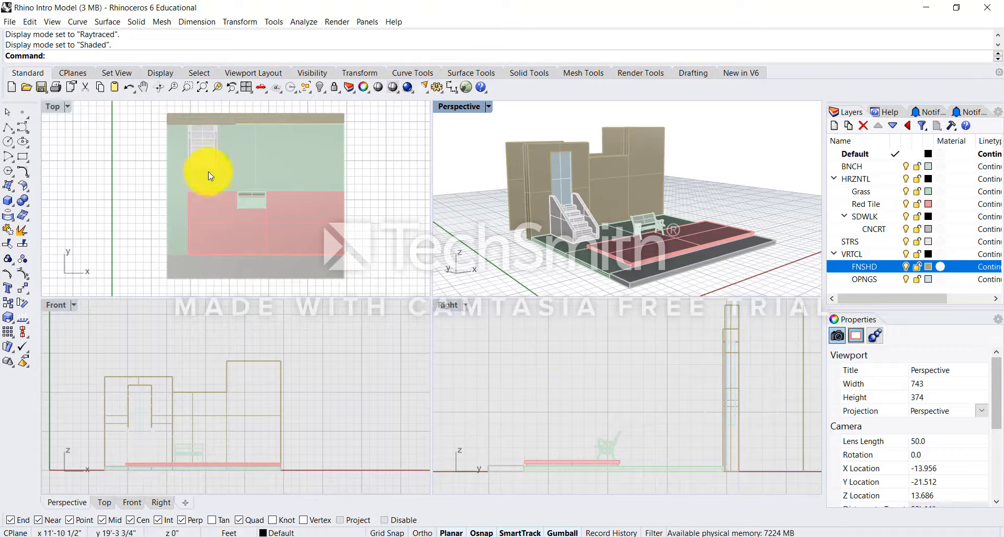
right_click_drag(251, 181, 234, 181)
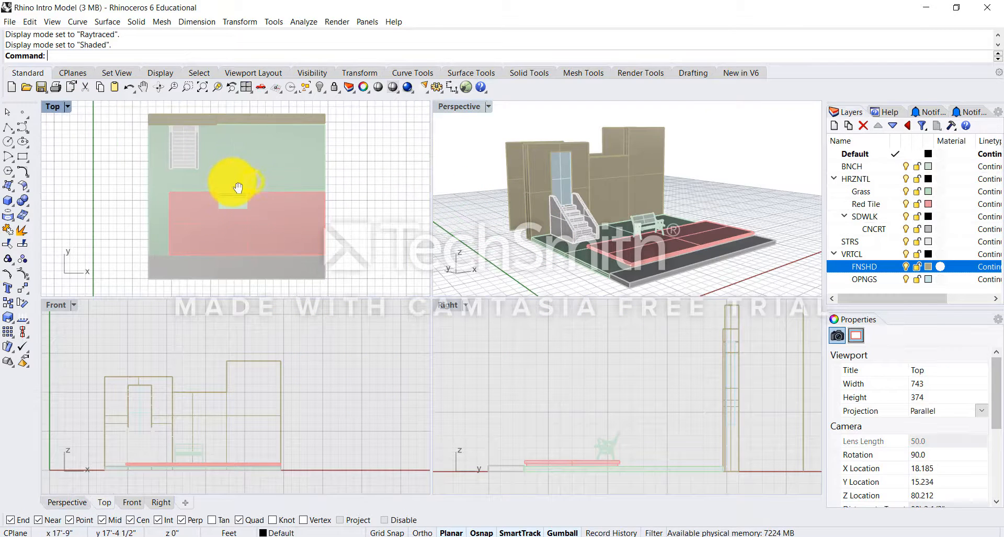
left_click(68, 108)
left_click(83, 165)
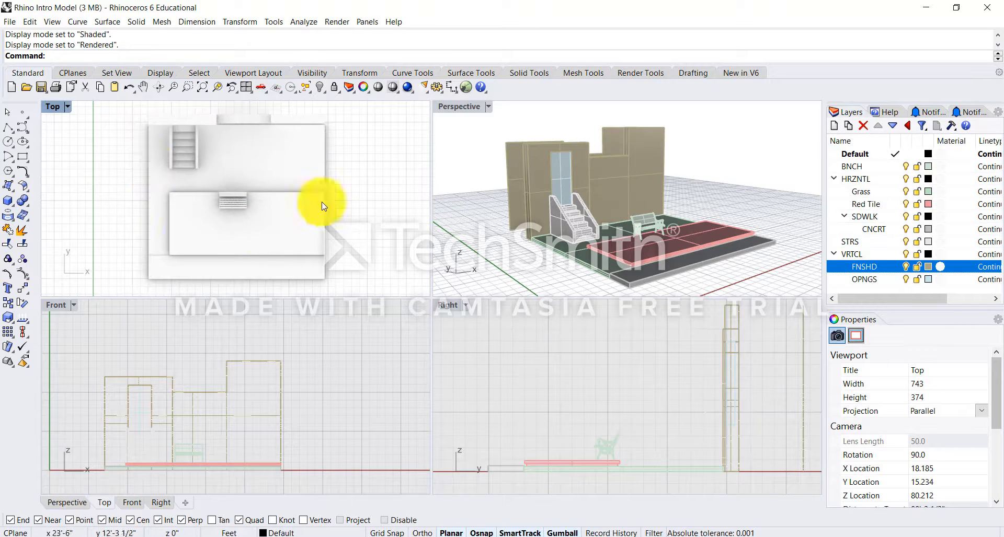
Set the Front viewport's display mode to Rendered and the Top viewport's display mode to X-Ray
right_click_drag(263, 352, 287, 353)
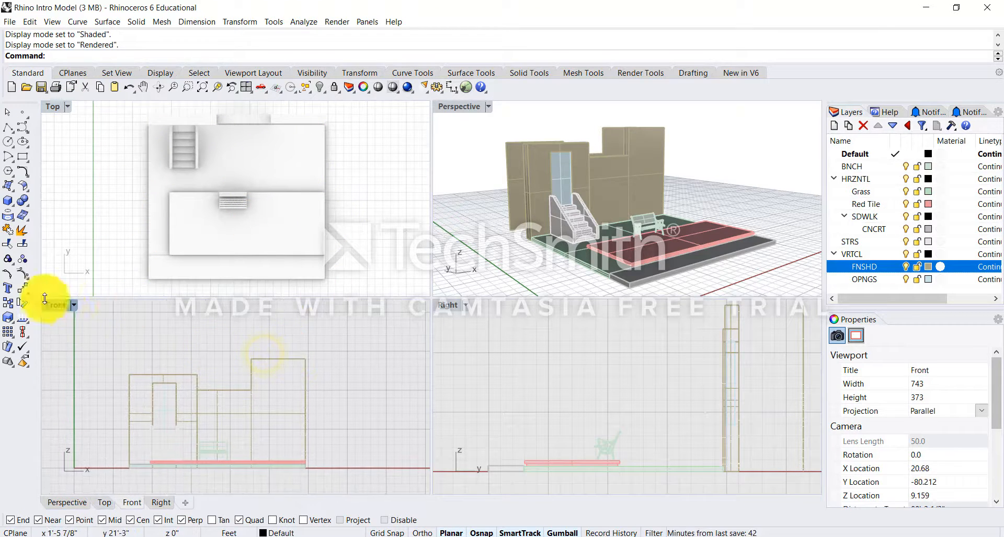
left_click(74, 307)
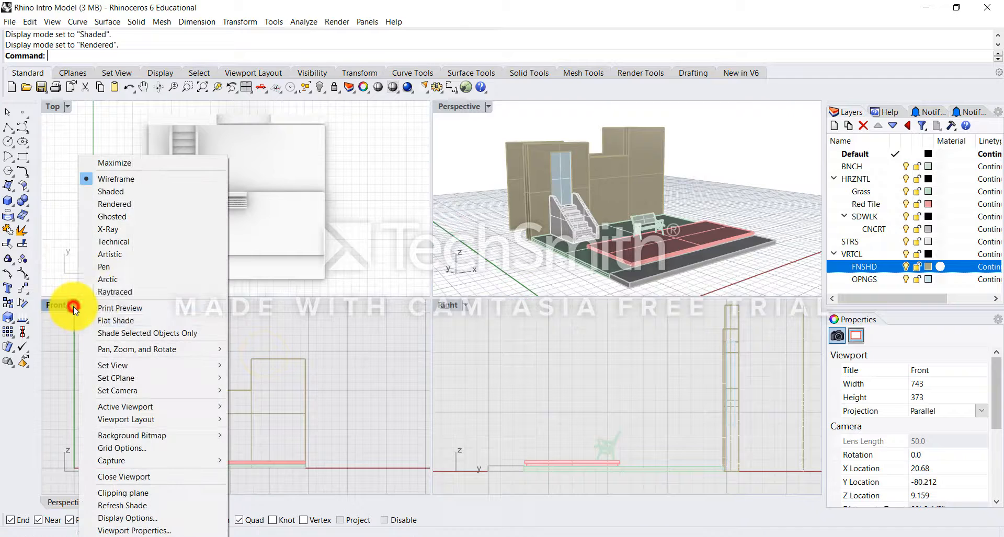
left_click(142, 204)
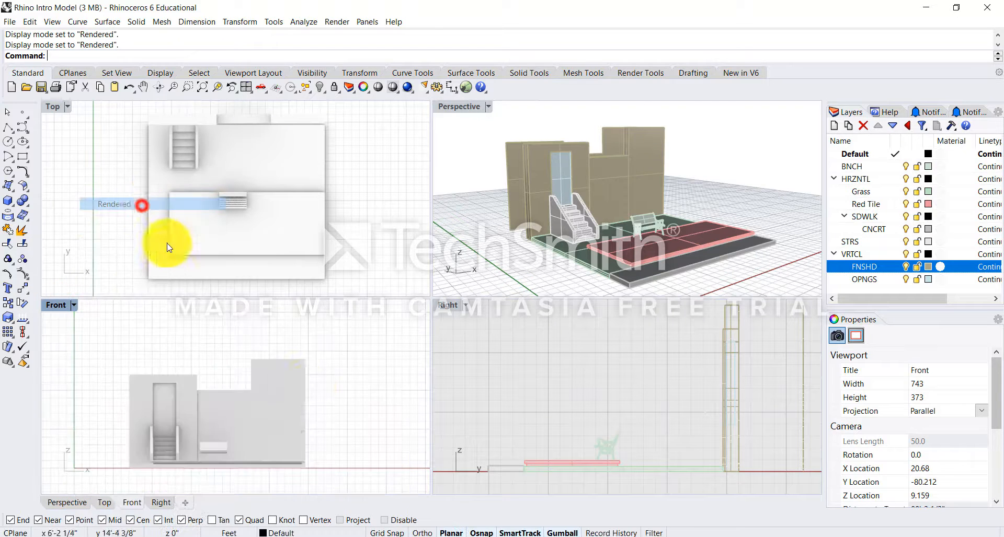
left_click(69, 106)
left_click(84, 186)
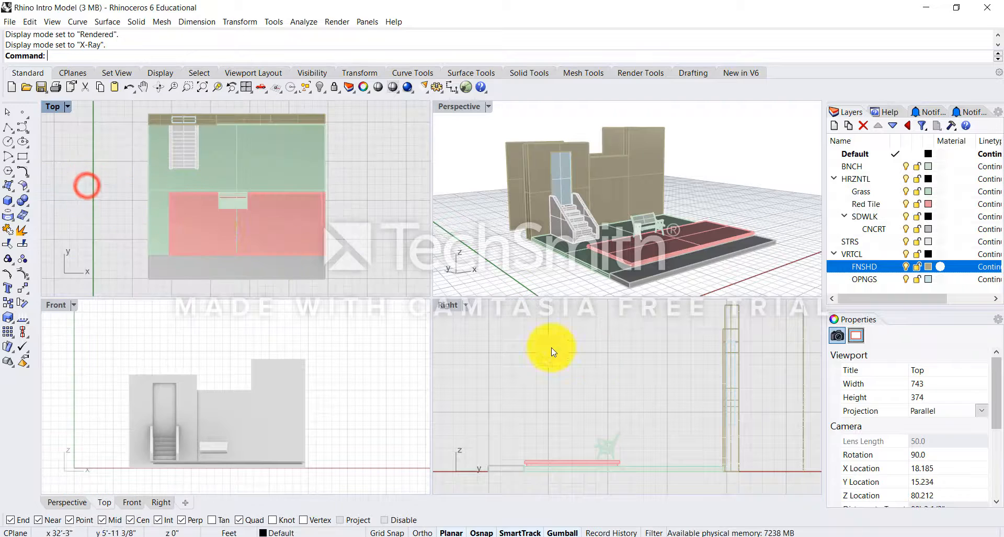
Set the Right viewport's display mode to Ghosted and frame the bench, stairs and wall in it
left_click(465, 310)
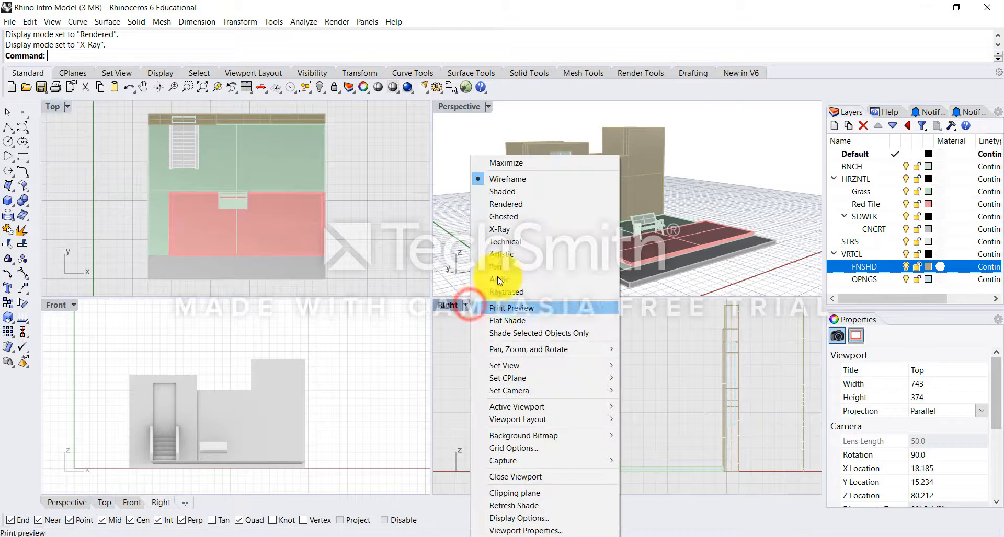
left_click(514, 215)
scroll(682, 408, "down", 5)
right_click_drag(714, 420, 654, 428)
scroll(578, 415, "up", 7)
mouse_move(522, 217)
right_mouse_down()
mouse_move(533, 223)
mouse_move(526, 216)
right_mouse_up()
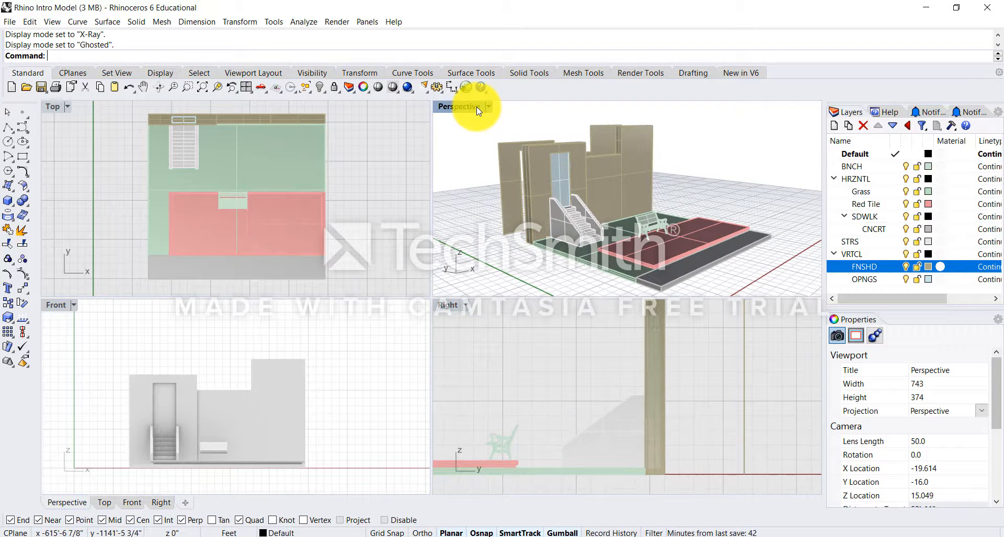
Switch the active viewport repeatedly among Top, Front, Right and Perspective, ending with the Top viewport active
left_click(405, 242)
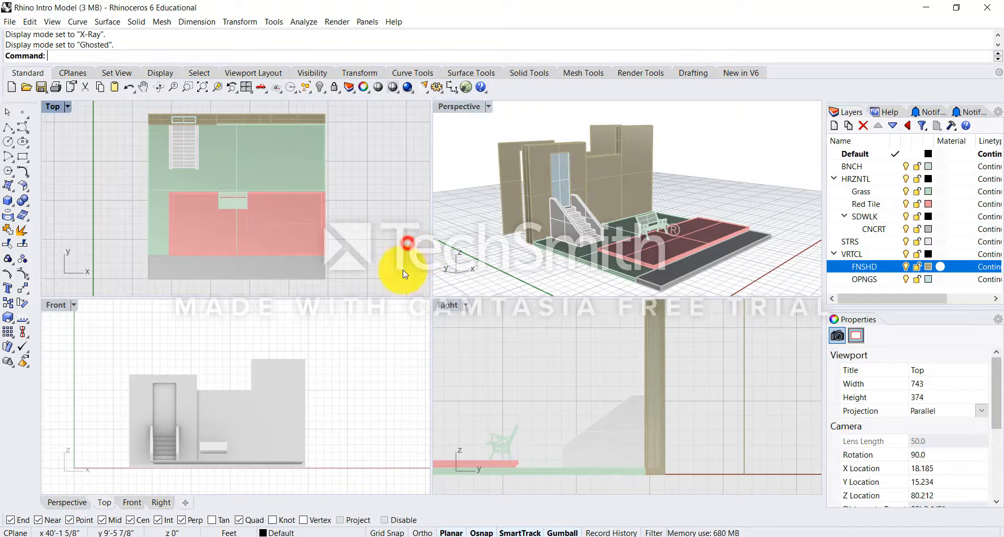
left_click(391, 349)
left_click(491, 347)
left_click(364, 218)
left_click(465, 151)
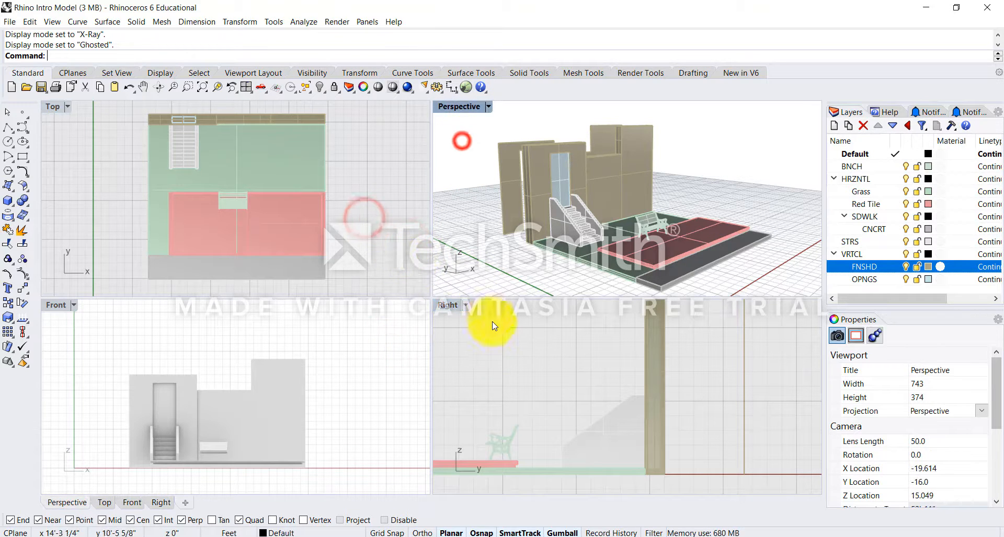
left_click(488, 337)
left_click(398, 222)
left_click(462, 157)
left_click(481, 336)
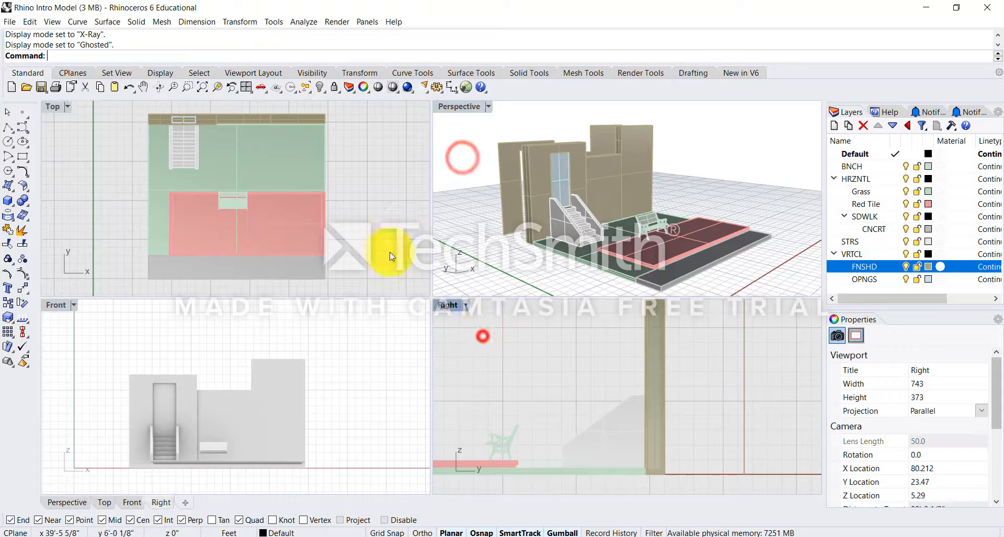
left_click(385, 247)
left_click(437, 176)
left_click(374, 349)
left_click(459, 339)
left_click(387, 218)
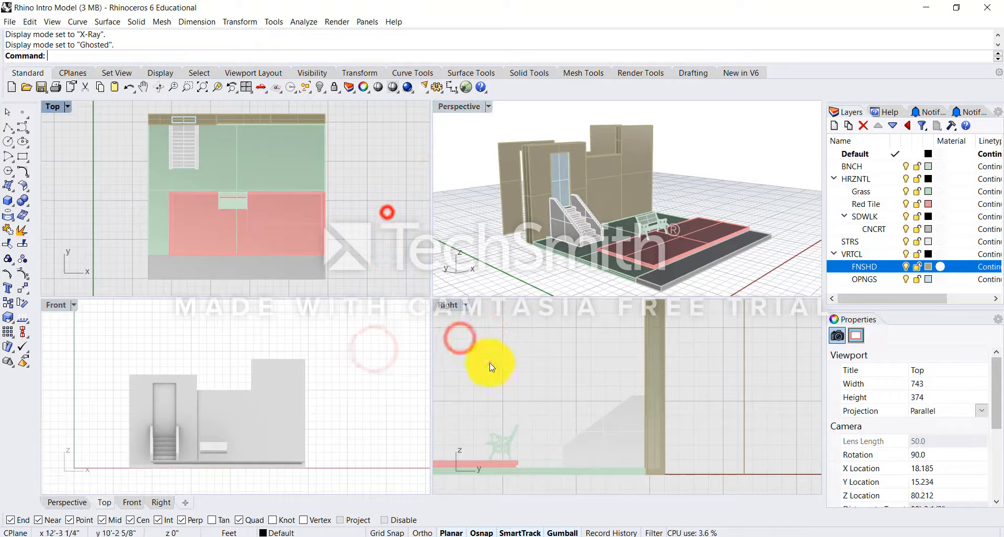
left_click(488, 364)
left_click(412, 265)
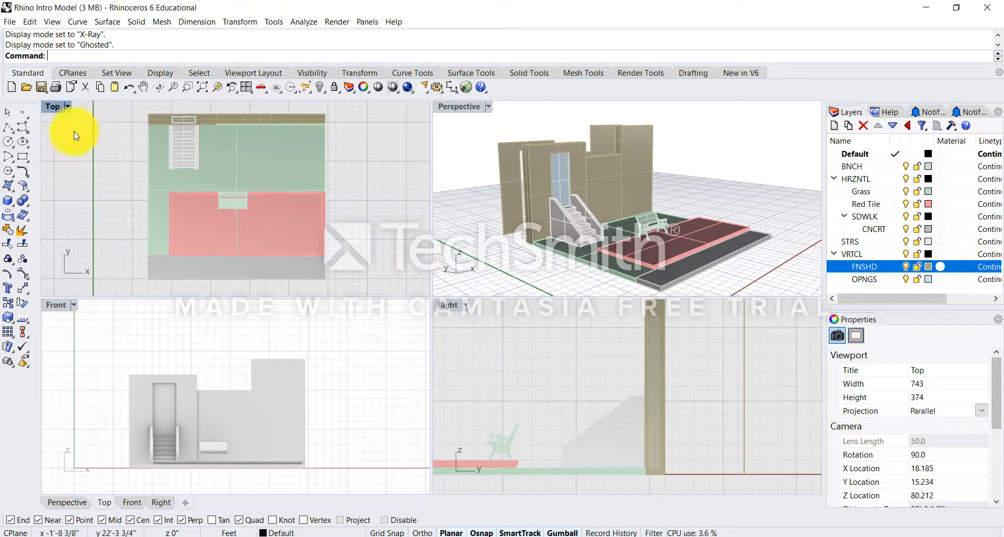
left_click(104, 166)
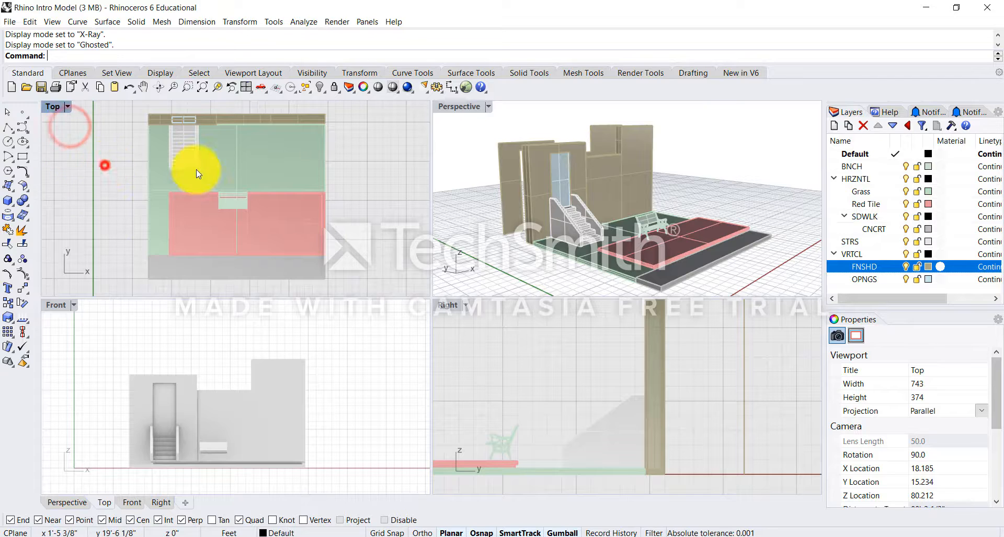
left_click(362, 174)
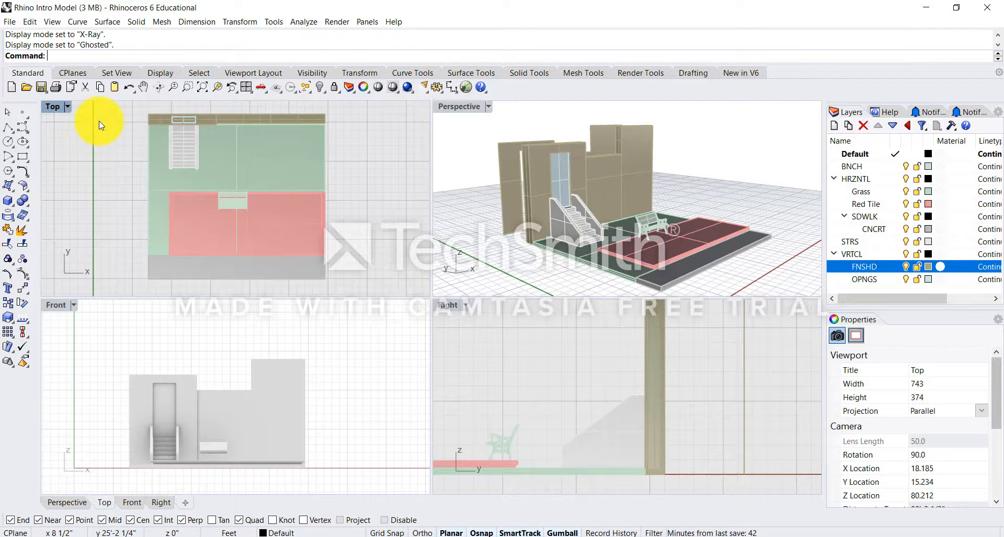
Pan the Top viewport and orbit the Perspective viewport to compare how the parallel and perspective views navigate
left_click(459, 141)
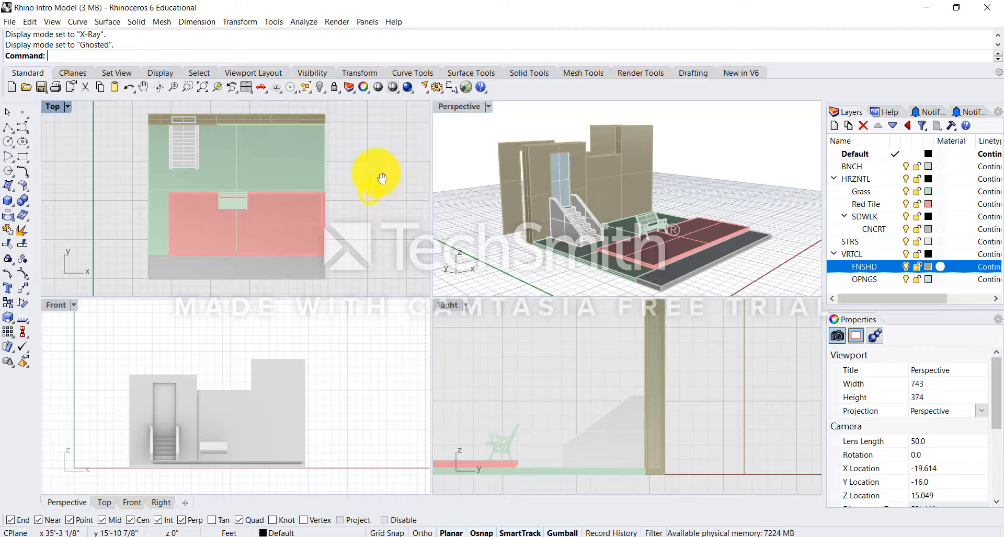
right_click_drag(332, 161, 325, 184)
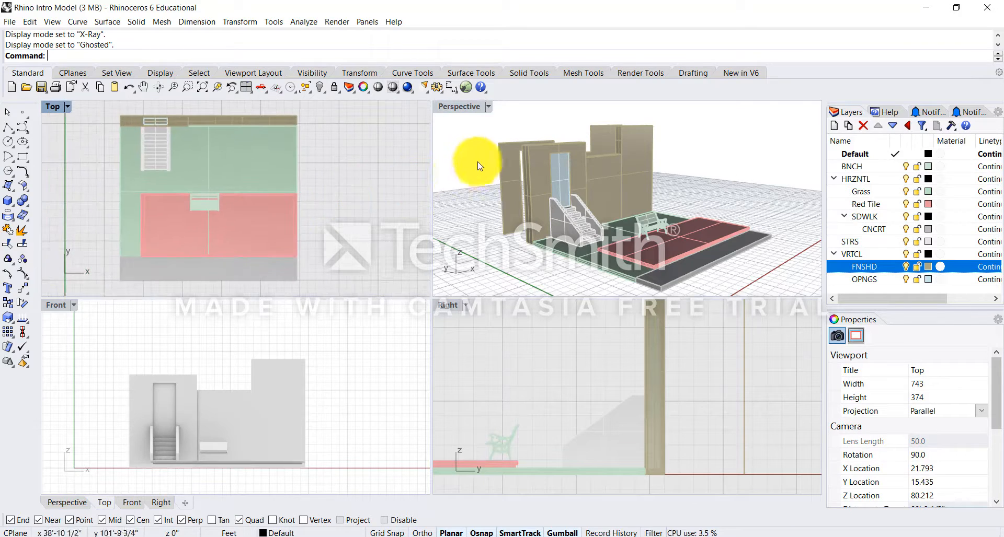
mouse_move(475, 161)
right_mouse_down()
mouse_move(651, 150)
mouse_move(497, 159)
mouse_move(475, 169)
mouse_move(464, 161)
right_mouse_up()
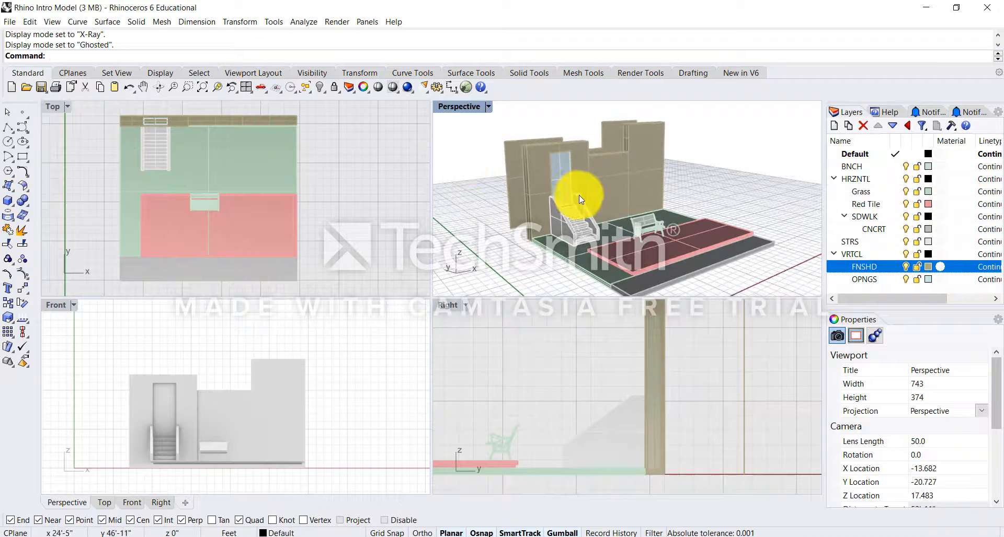
right_click_drag(593, 218, 430, 294)
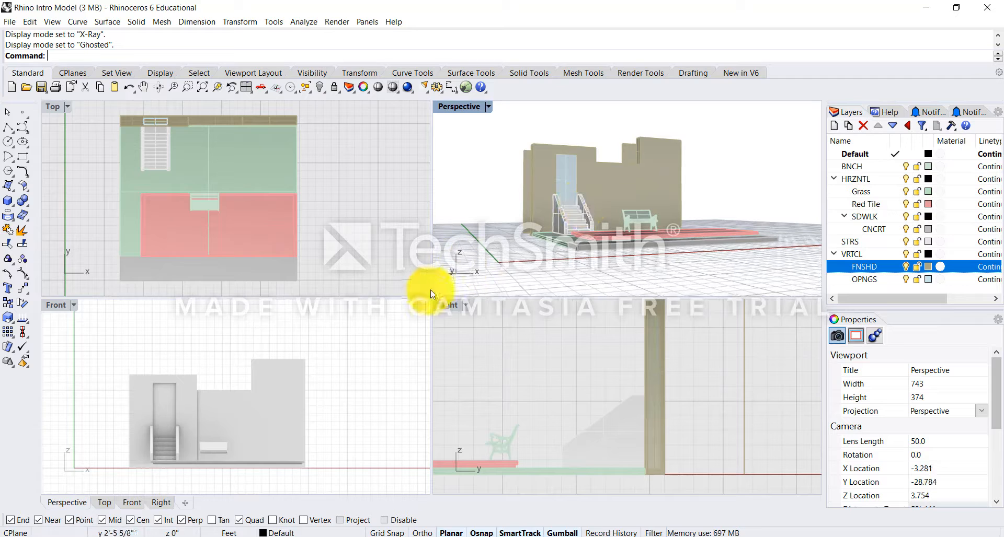
left_click(493, 372)
left_click(494, 209)
left_click(380, 215)
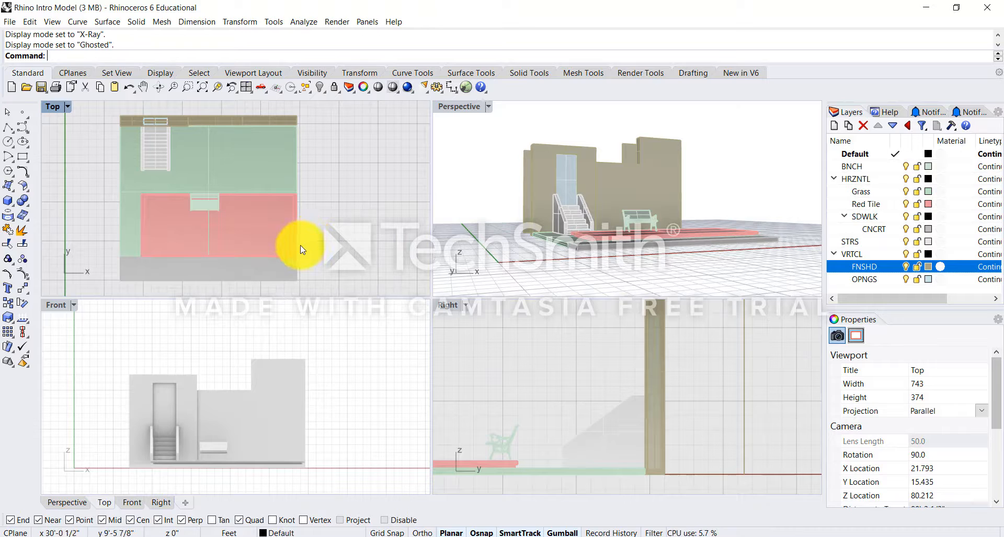
right_click_drag(605, 237, 570, 243)
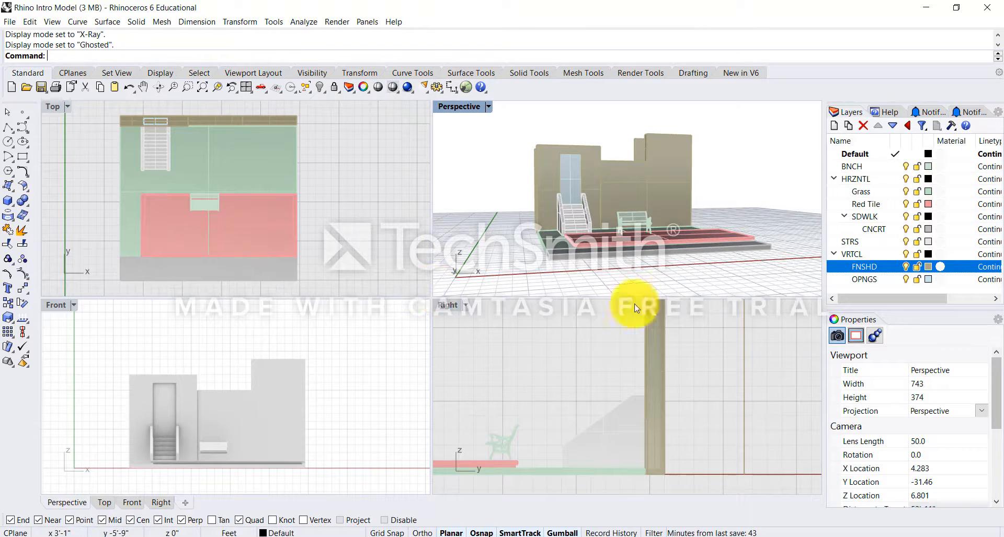
right_click_drag(529, 156, 725, 217)
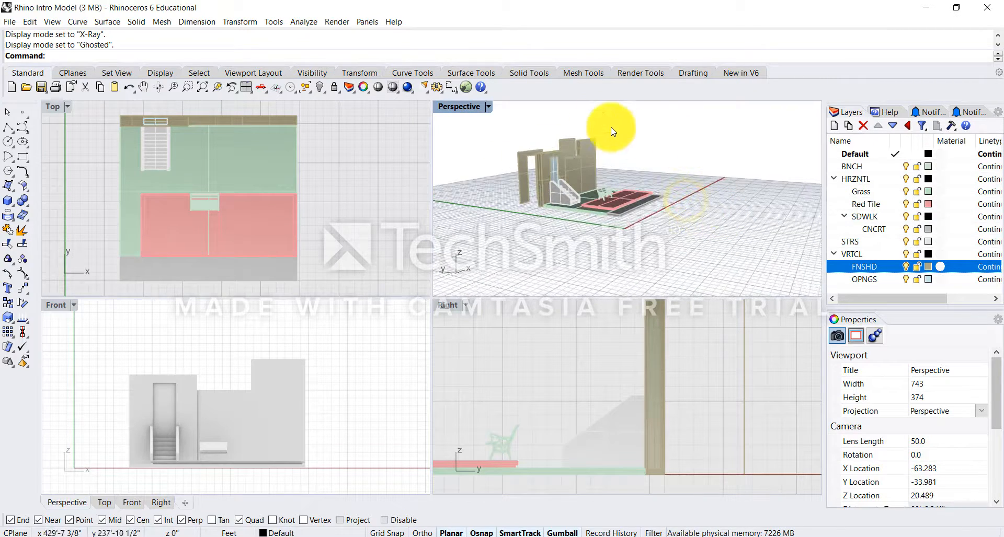
left_click(491, 152)
left_click(506, 249)
left_click(714, 242)
left_click(686, 145)
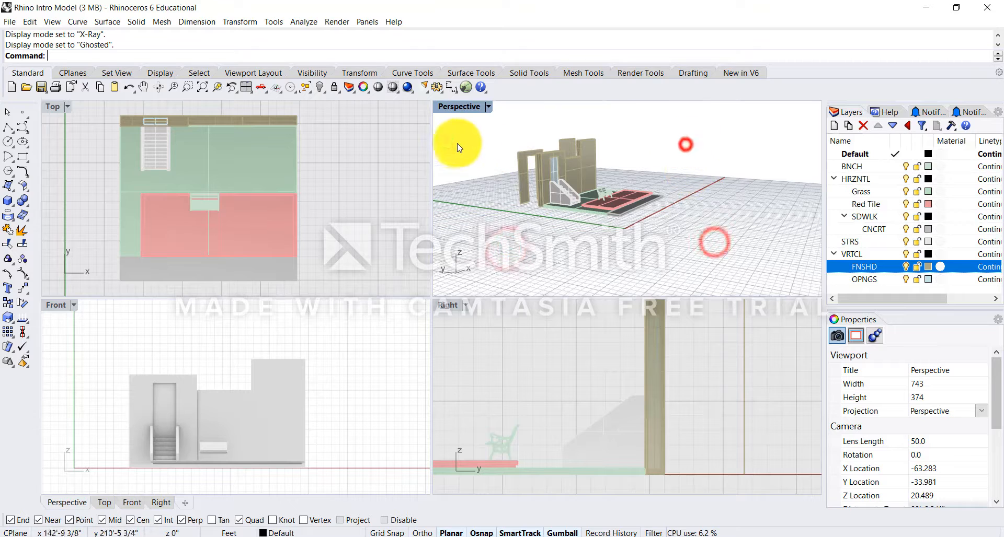
left_click(456, 146)
left_click(774, 252)
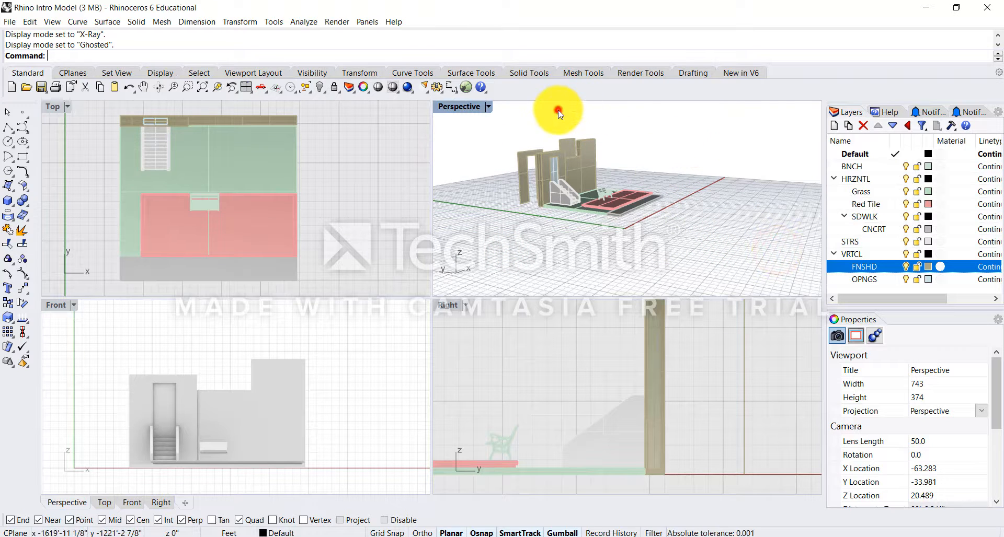
Zoom and orbit the Perspective viewport to examine the whole model on its ground grid from several angles
scroll(581, 120, "down", 6)
scroll(586, 121, "up", 3)
scroll(585, 119, "up", 7)
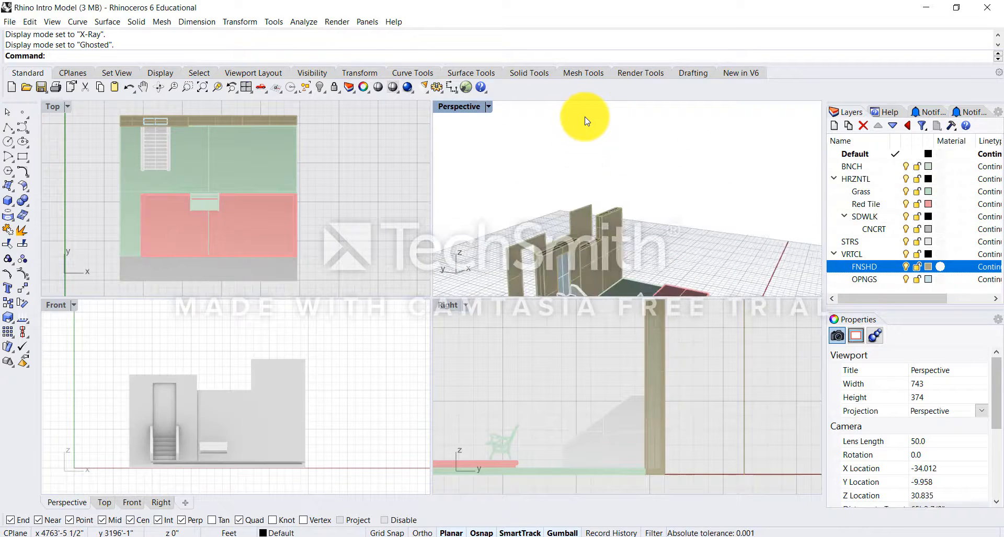
scroll(584, 121, "down", 5)
right_click_drag(581, 127, 593, 148)
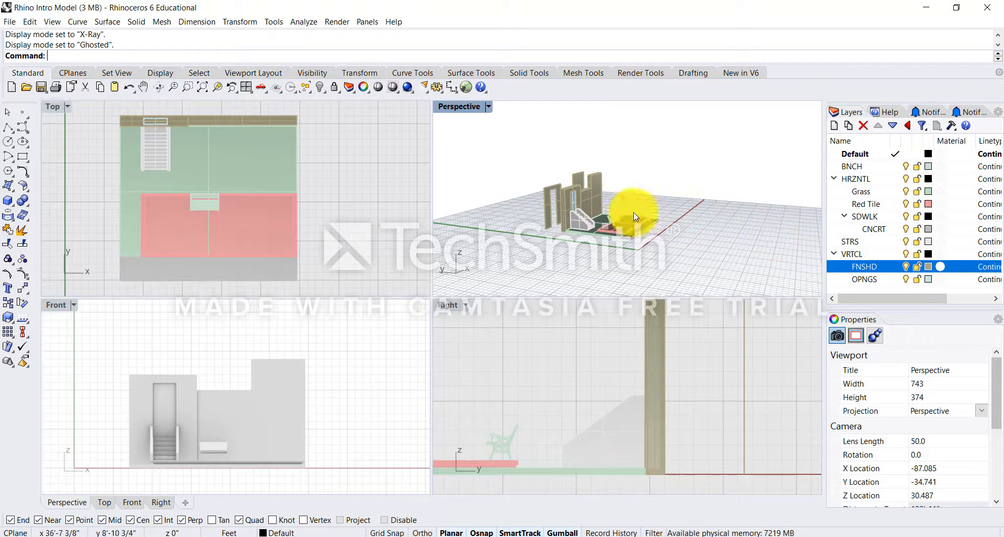
right_click_drag(618, 207, 682, 183)
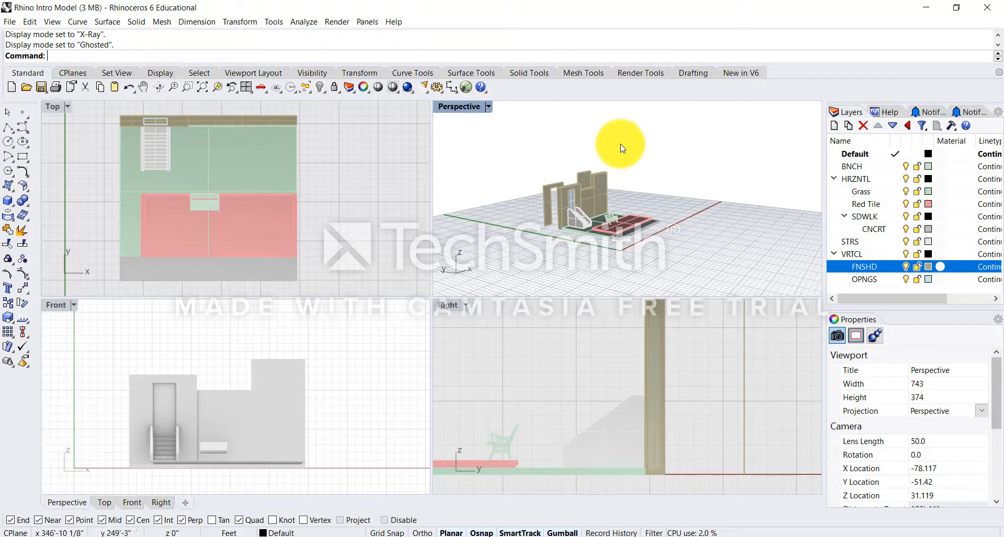
right_click_drag(657, 183, 607, 175)
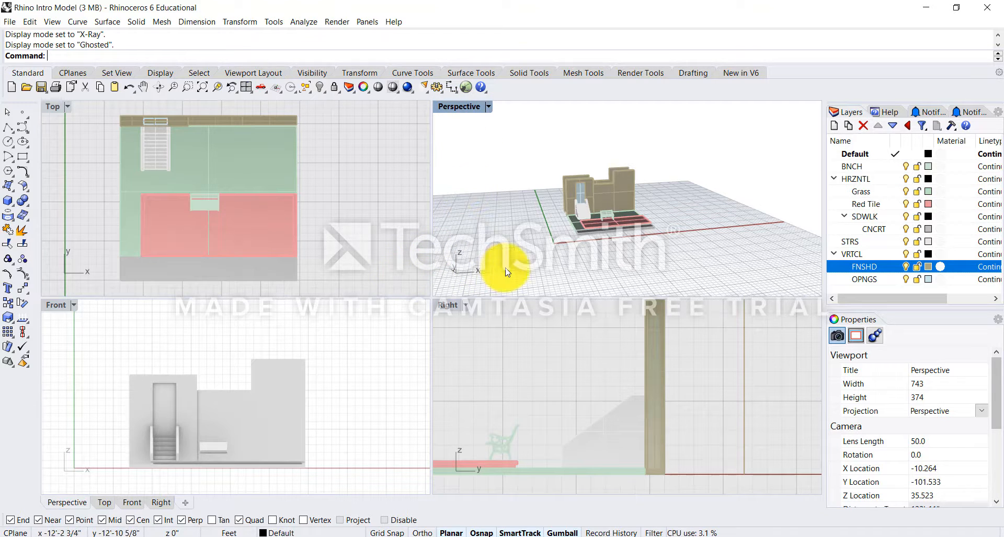
mouse_move(531, 254)
right_mouse_down()
mouse_move(650, 242)
mouse_move(538, 267)
right_mouse_up()
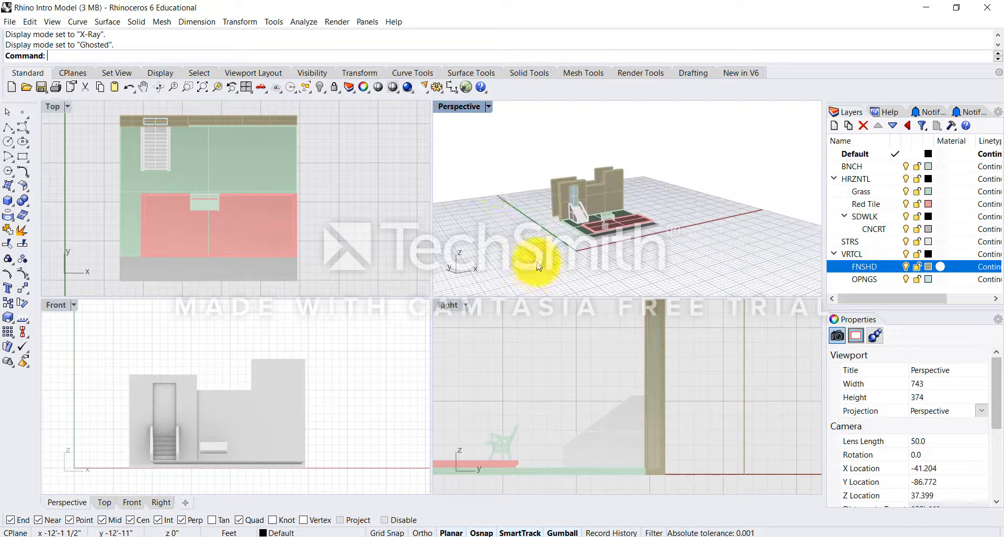
Set the Top viewport's display mode to Shaded and maximize it, showing the empty area beside the model
left_click(66, 107)
left_click(74, 152)
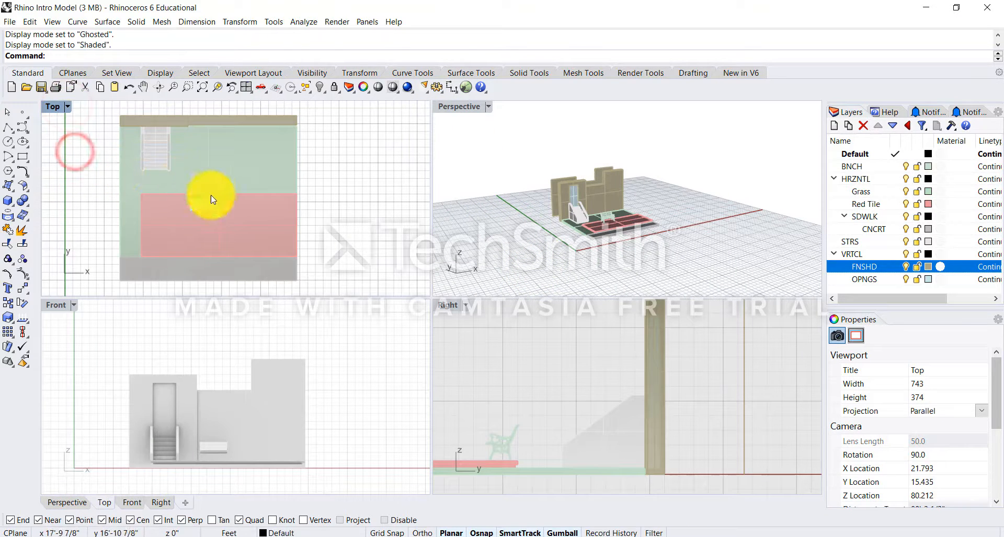
double_click(53, 108)
scroll(352, 247, "down", 16)
right_click_drag(630, 310, 535, 319)
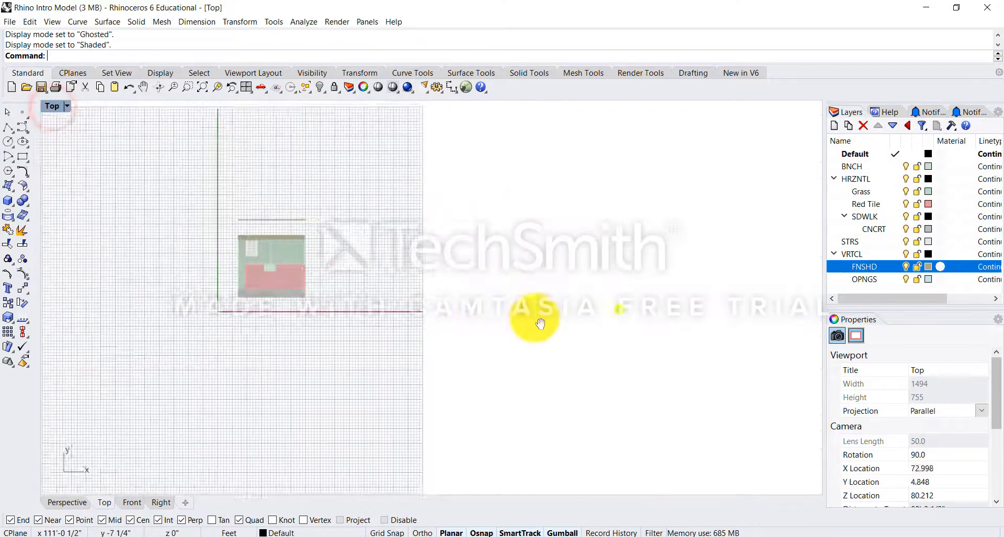
scroll(274, 253, "up", 10)
right_click_drag(669, 340, 358, 365)
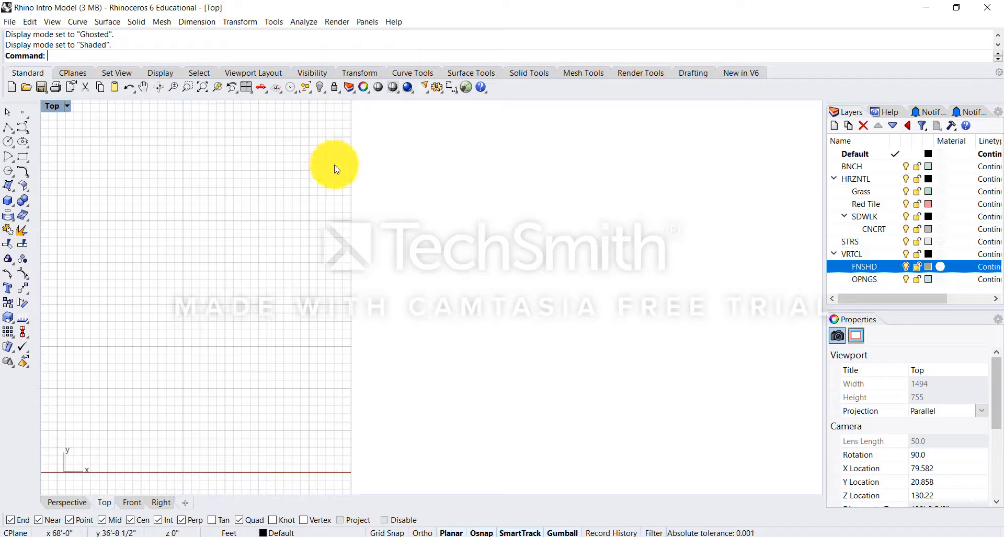
key("Escape")
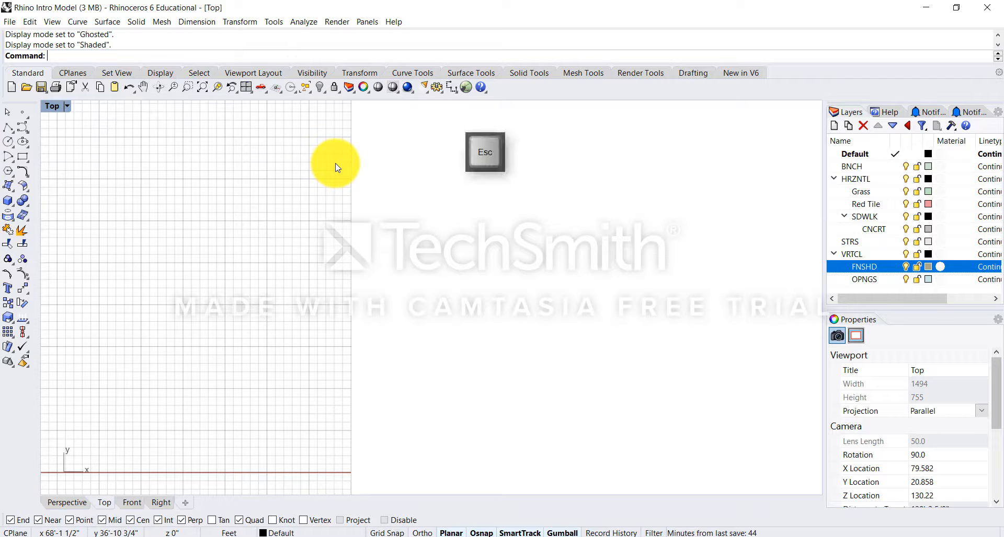
type("I")
key("Escape")
type("Line")
key("Return")
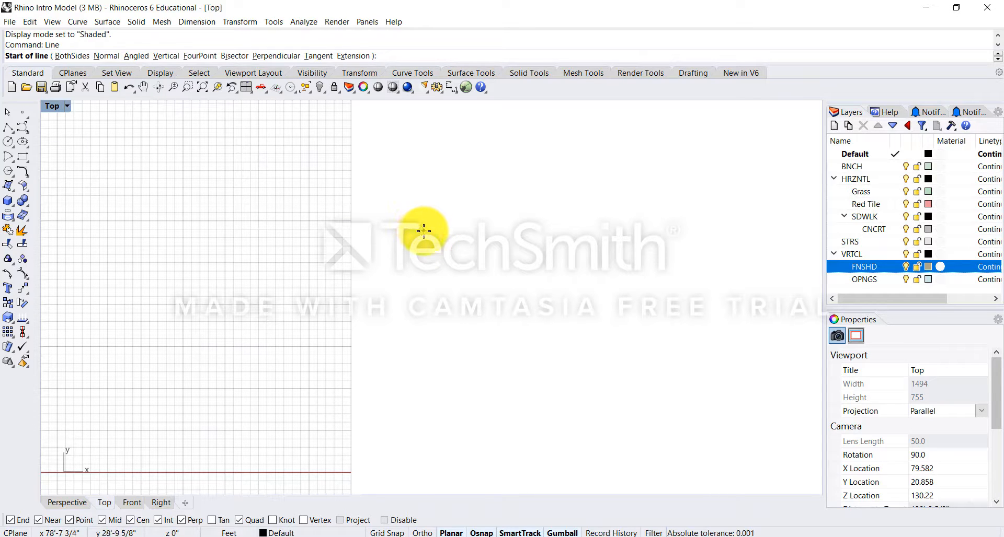
key("Escape")
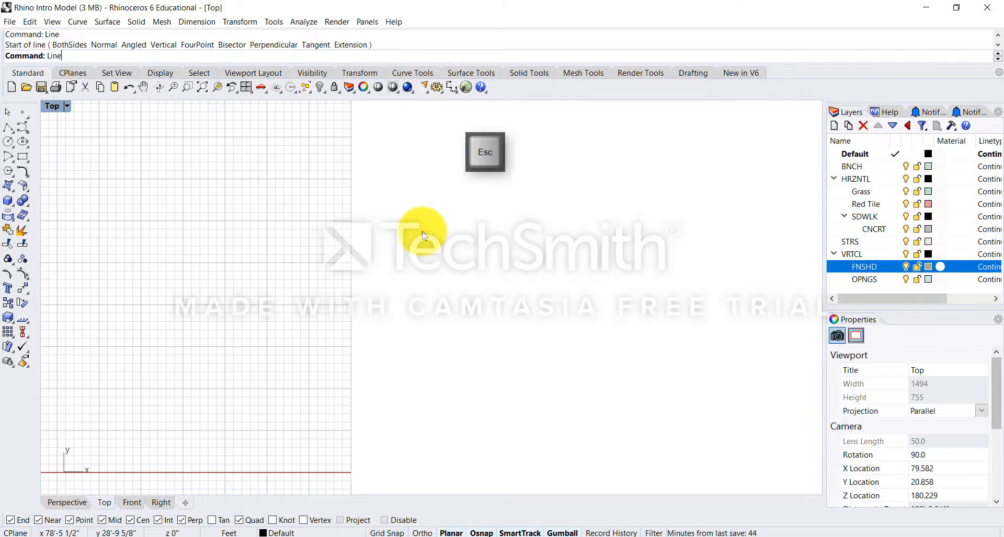
type("Line")
key("Return")
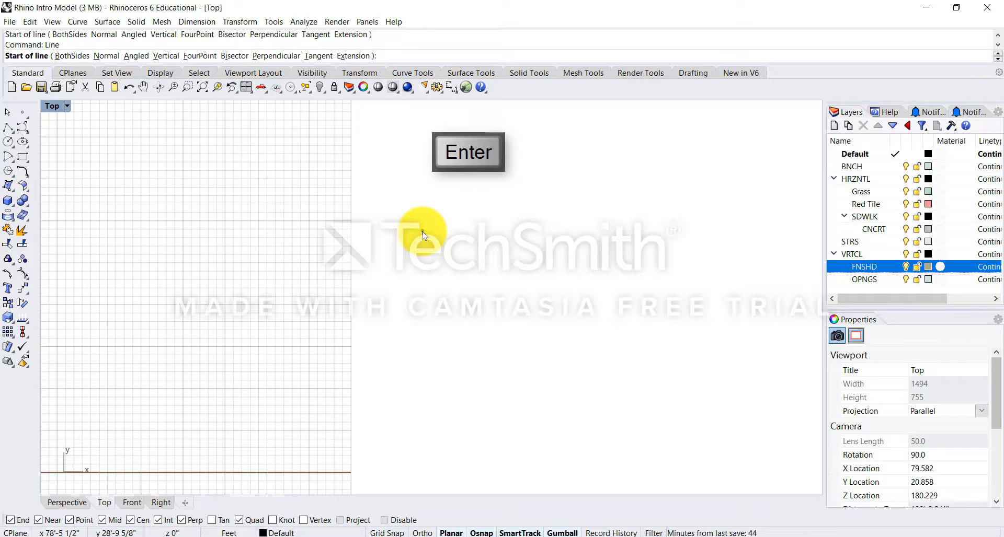
key("Escape")
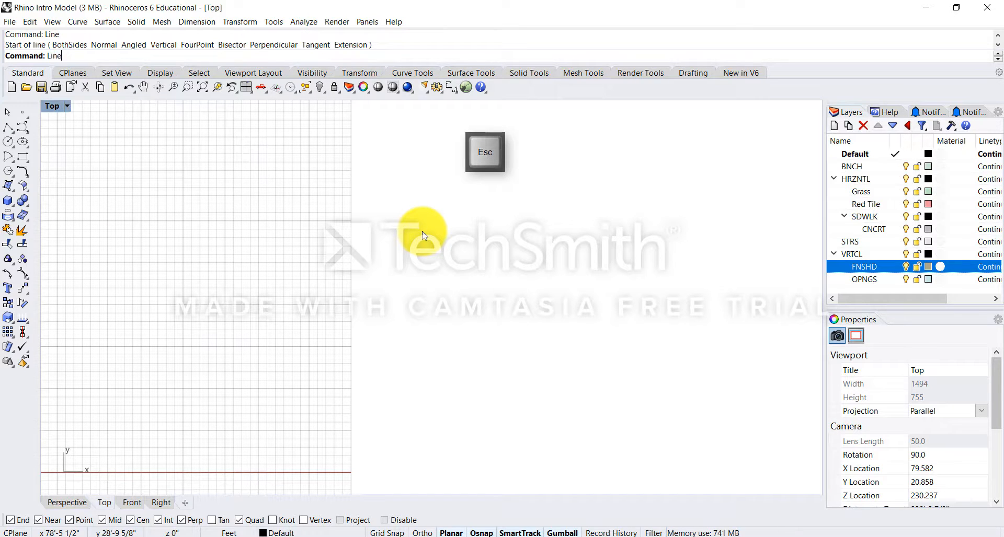
Draw a single diagonal line sloping down to the right in the empty area beyond the Top view's grid
type("Line")
key("Return")
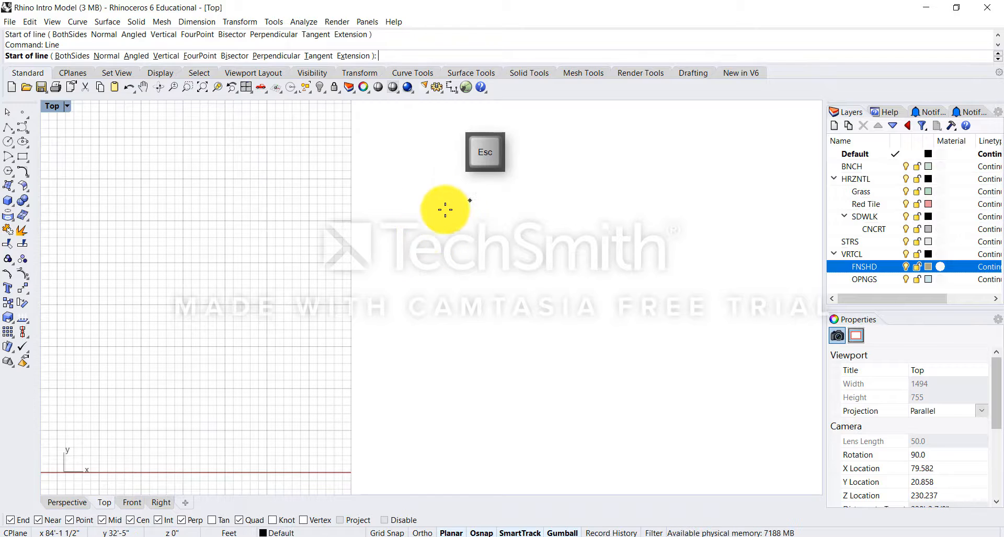
left_click(398, 224)
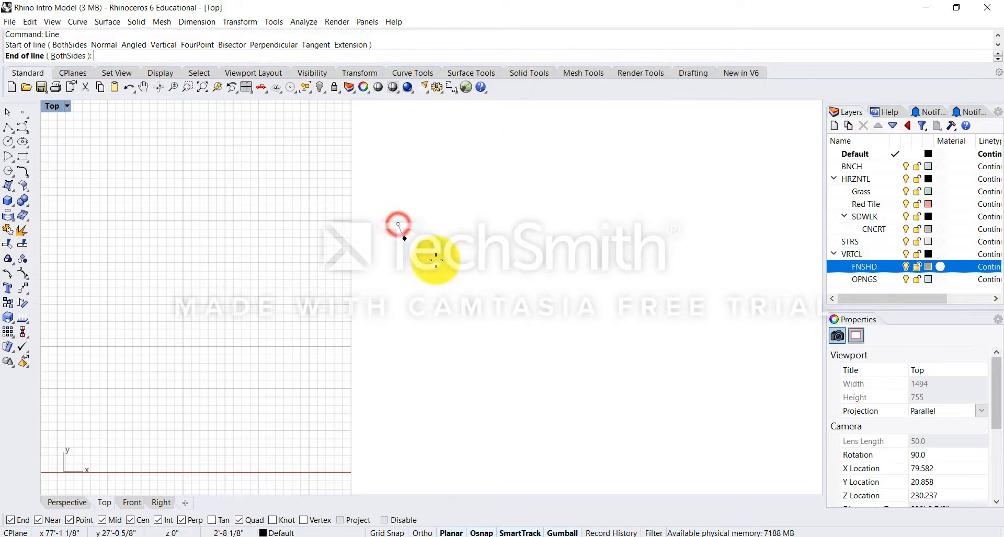
left_click(550, 299)
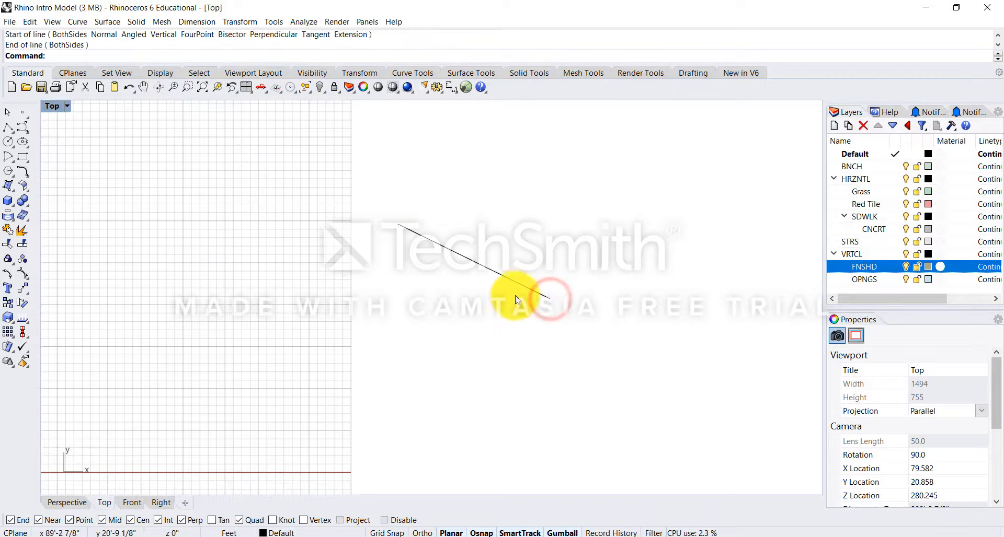
left_click(504, 278)
left_click(461, 368)
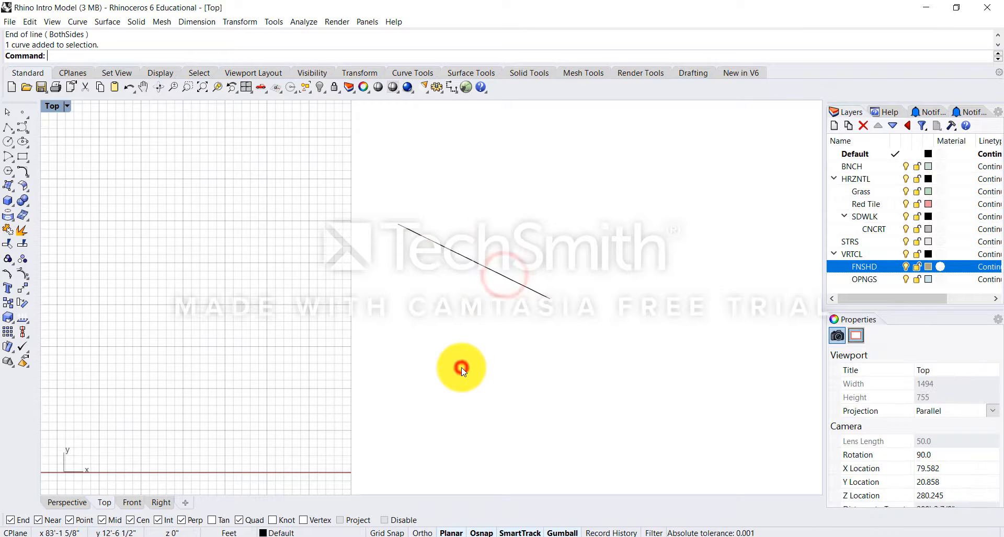
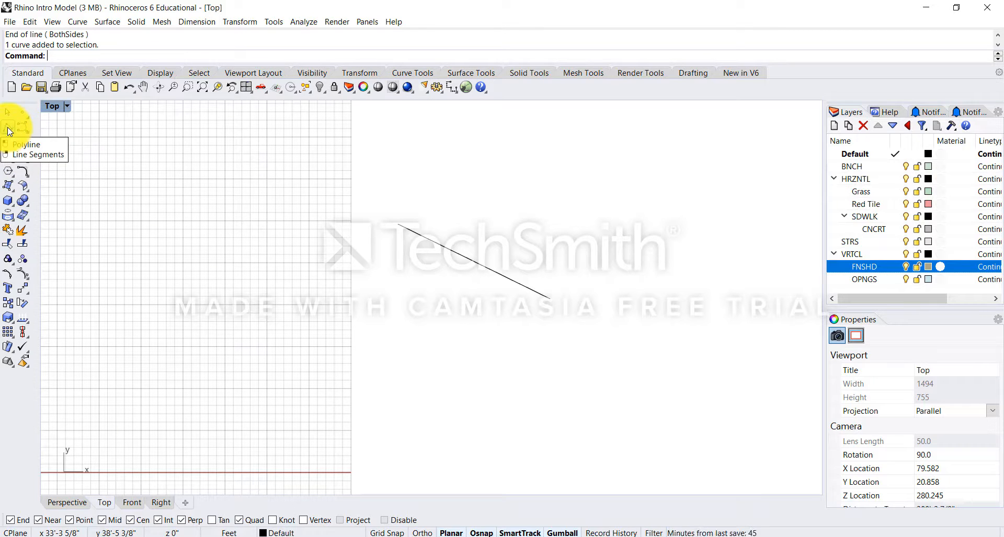
Draw an open three-segment Polyline in the empty area to the right of the diagonal line
left_click(7, 127)
mouse_move(418, 238)
right_mouse_down()
mouse_move(209, 247)
mouse_move(401, 234)
right_mouse_up()
left_click(333, 210)
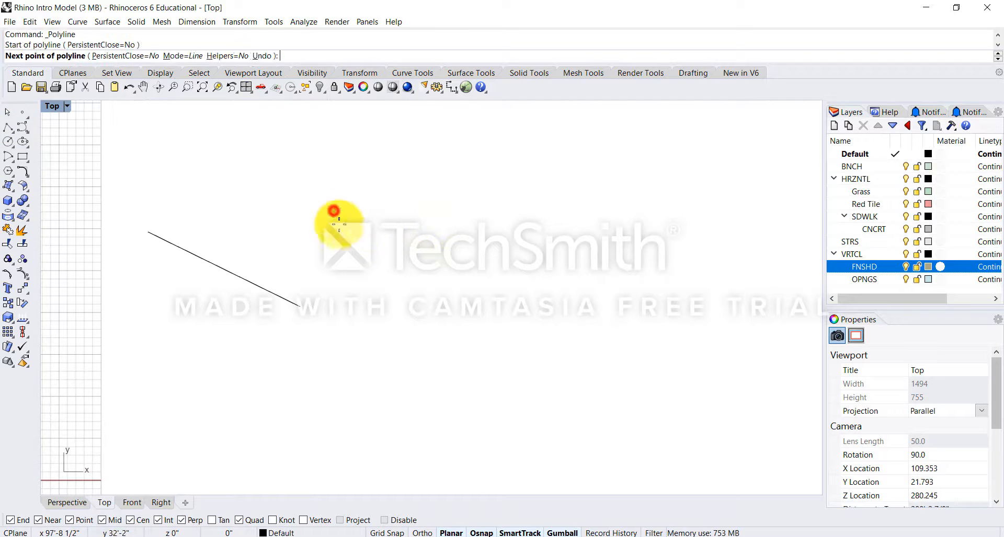
left_click(395, 277)
left_click(466, 182)
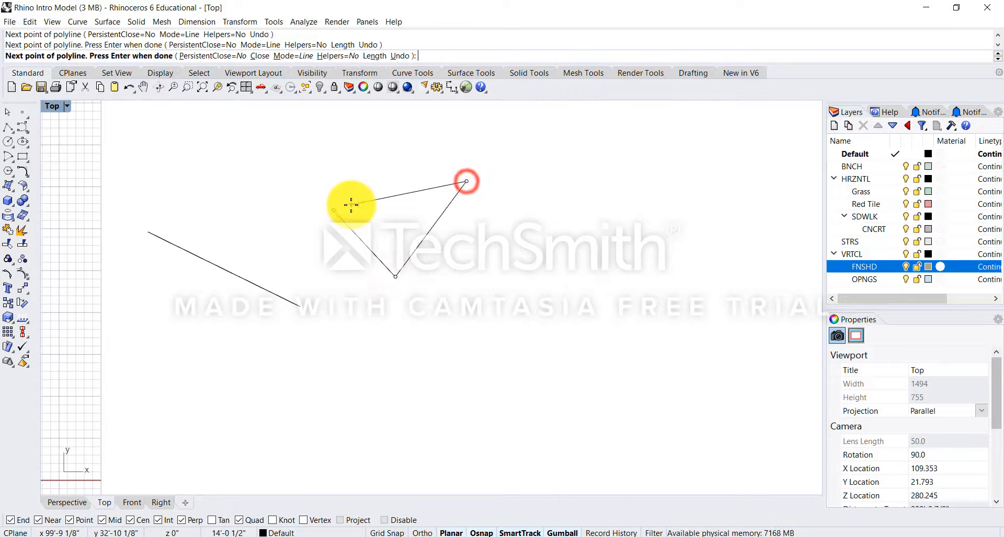
left_click(344, 153)
right_click(405, 173)
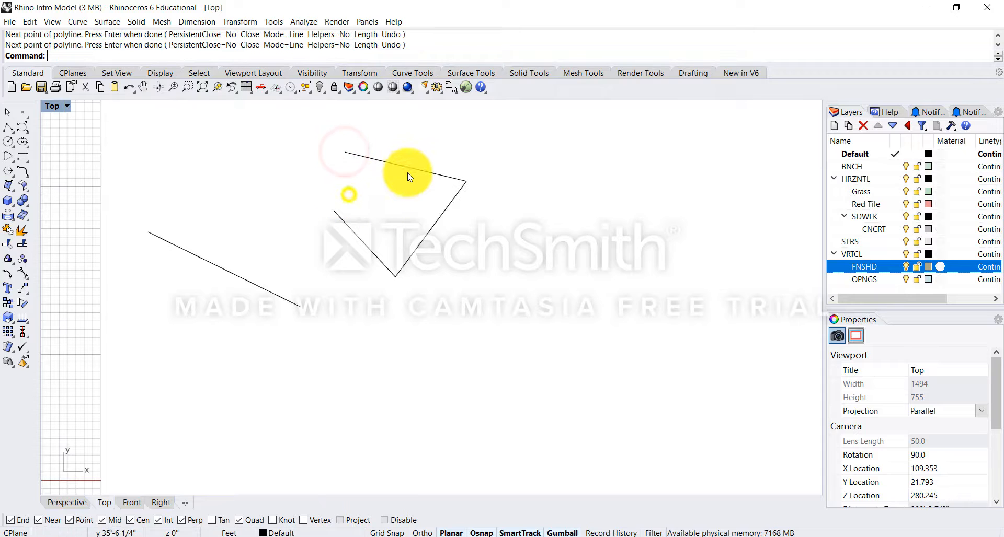
Select the open polyline and the single diagonal line in turn to compare how each behaves as an object
left_click(407, 166)
right_click_drag(394, 280, 366, 275)
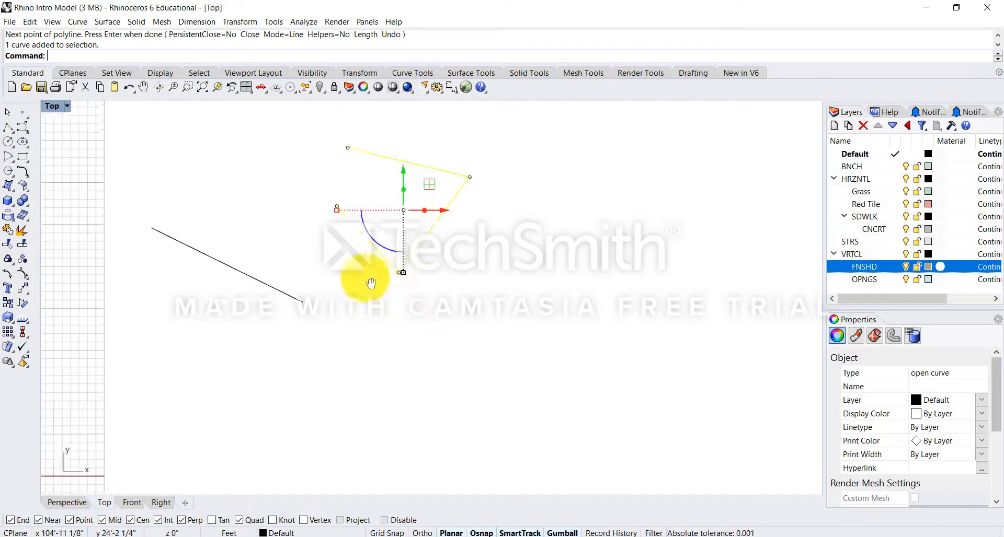
right_click_drag(454, 326, 526, 312)
right_click_drag(388, 349, 567, 316)
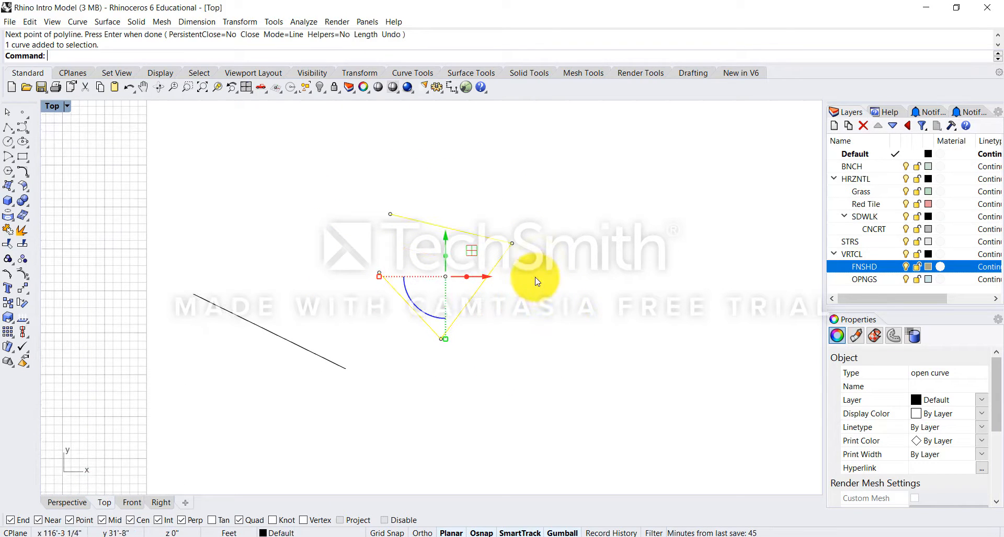
left_click(342, 168)
right_click_drag(444, 253, 348, 235)
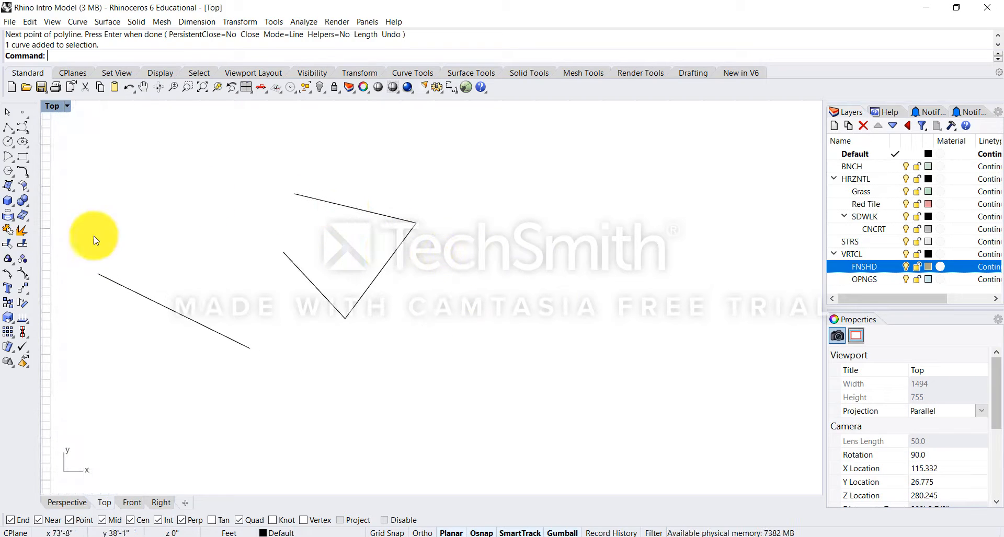
left_click(139, 293)
left_click(356, 212)
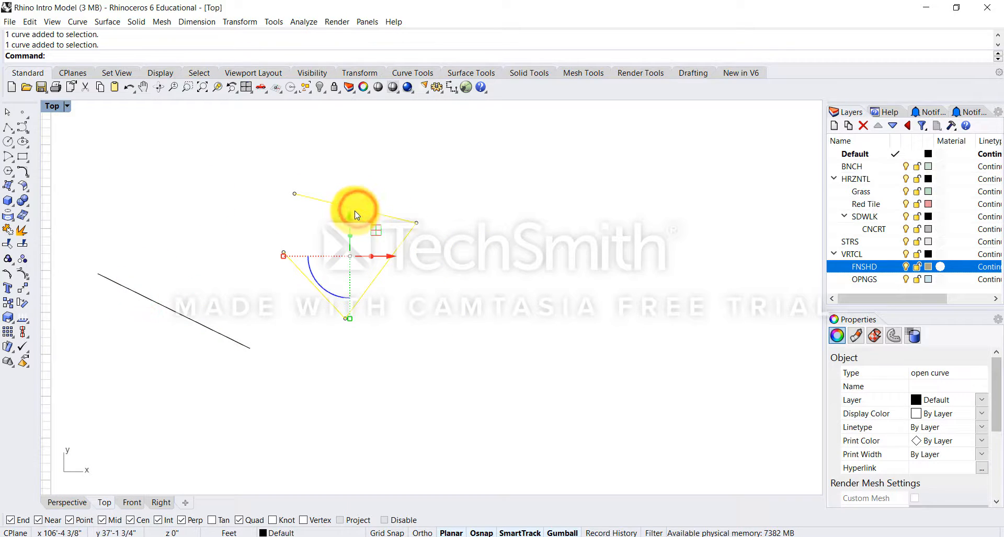
left_click(269, 329)
left_click(133, 290)
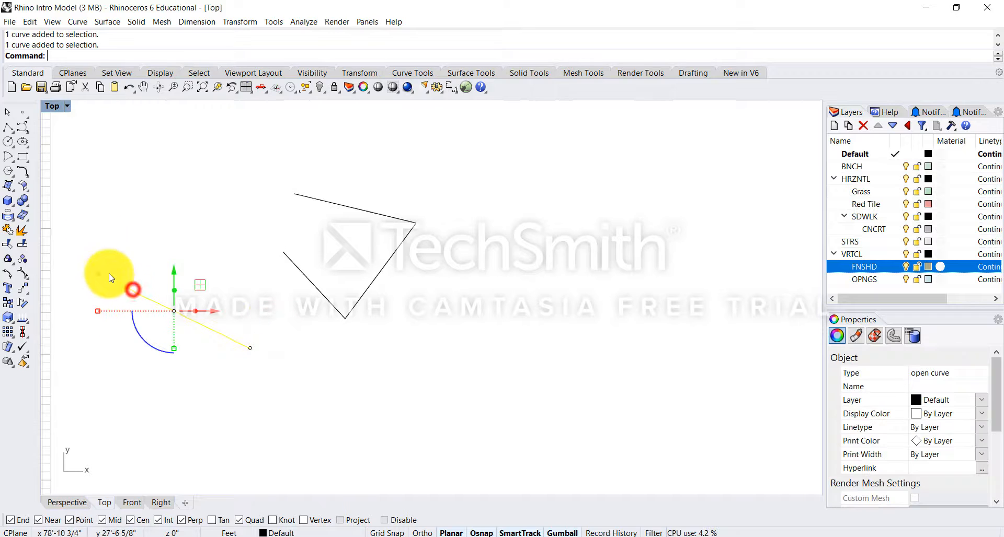
Reselect the open polyline twice, clearing the selection each time, to show its segments act as one curve
left_click(98, 192)
left_click(292, 261)
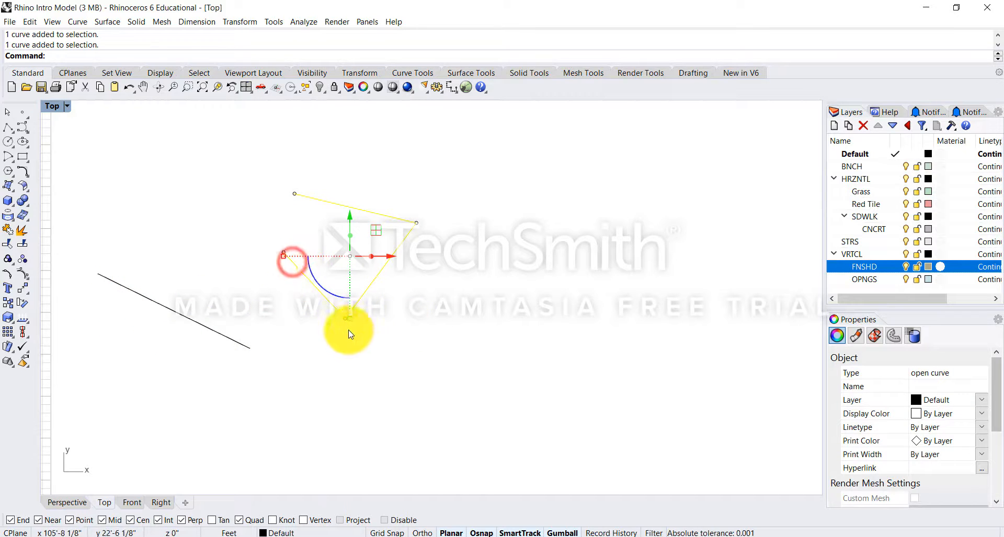
left_click(284, 226)
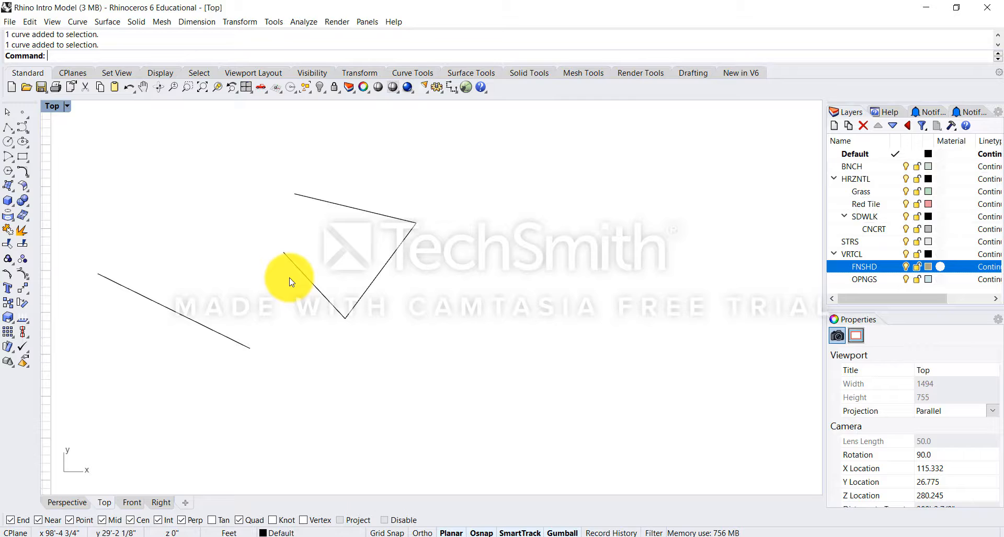
left_click(386, 262)
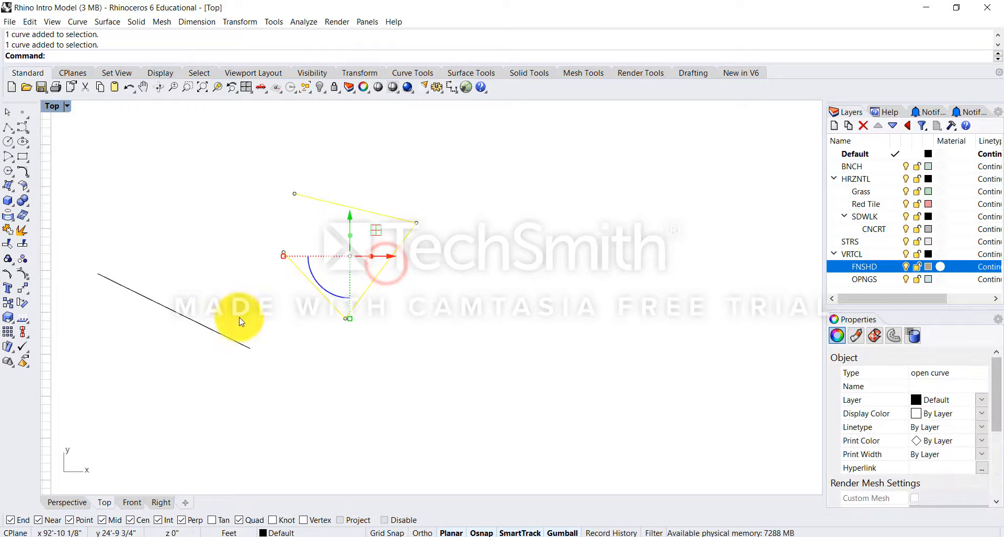
left_click(220, 224)
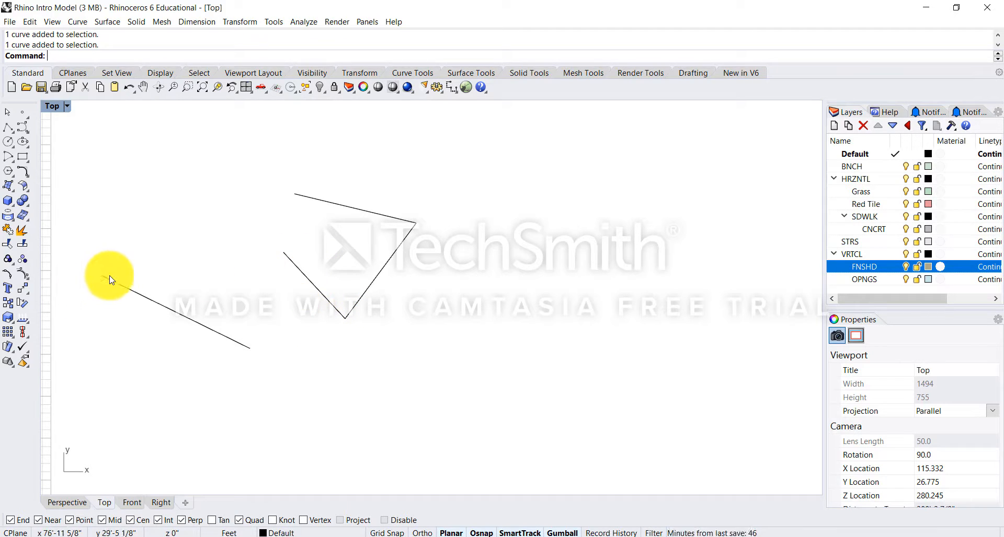
Draw an open S-shaped control-point curve of degree 3 in the empty area beyond the polyline
left_click(23, 128)
left_click(600, 160)
left_click(553, 257)
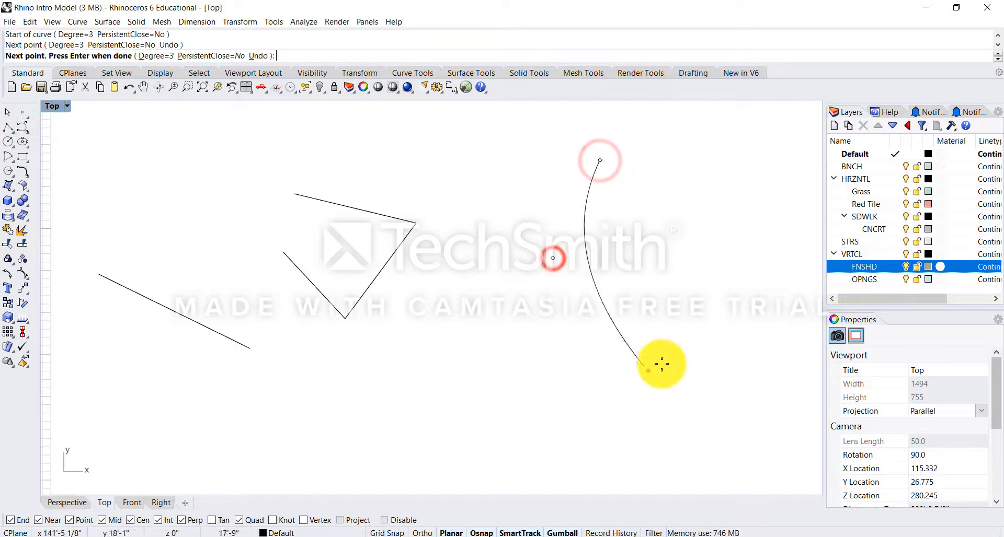
left_click(663, 363)
left_click(766, 237)
left_click(638, 171)
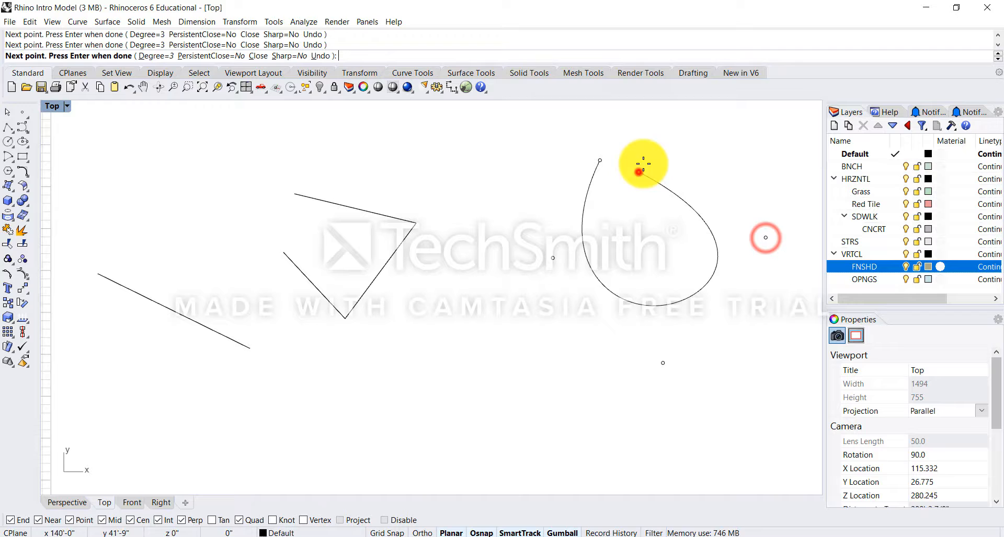
left_click(736, 124)
left_click(770, 147)
right_click(770, 178)
right_click_drag(733, 232, 718, 263)
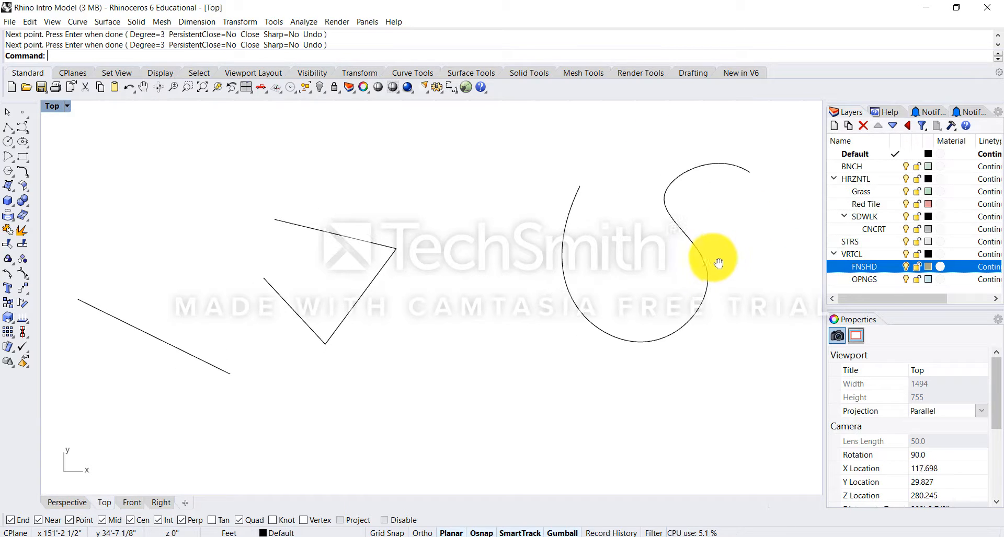
Examine the line, polyline and S-shaped curve lying flat beside the model in the maximized Perspective view
left_click(350, 315)
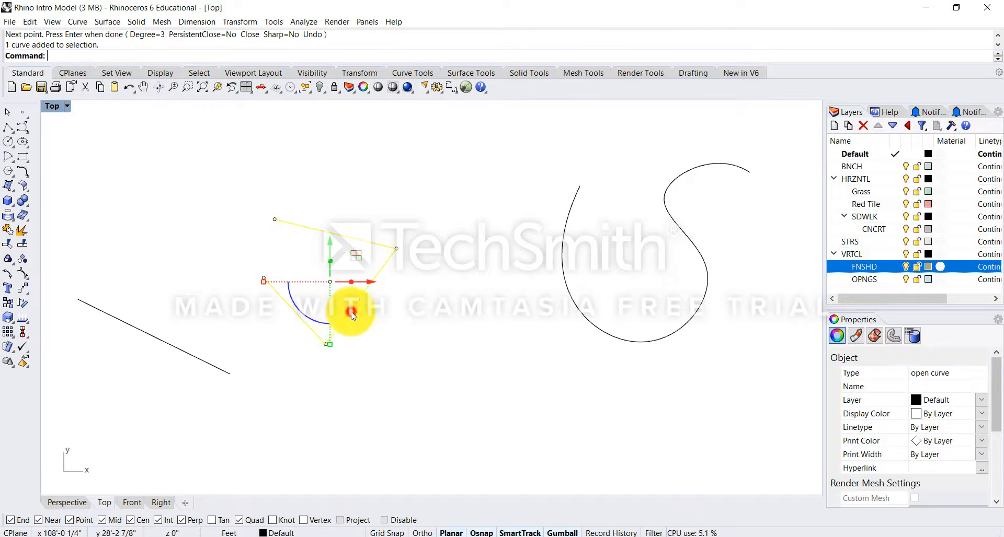
double_click(52, 106)
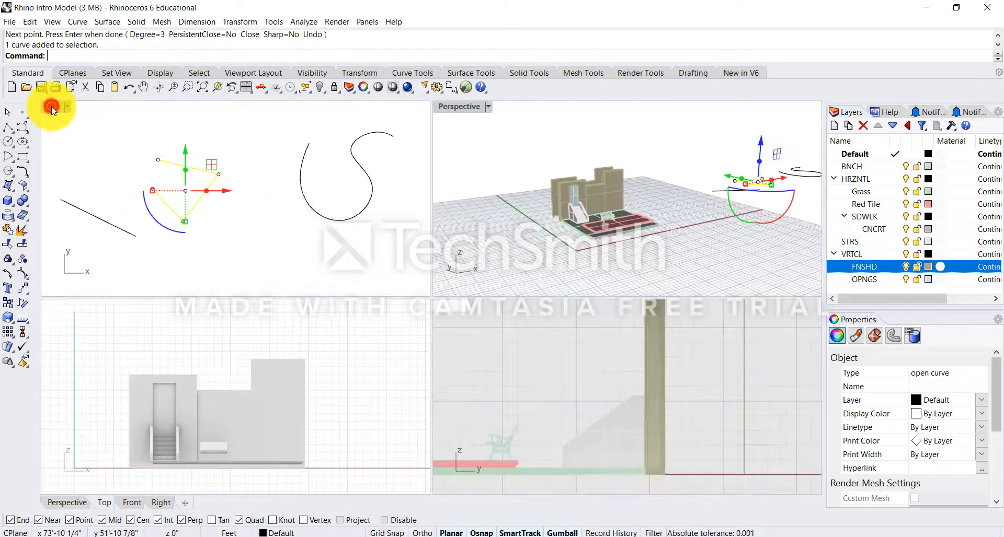
double_click(466, 112)
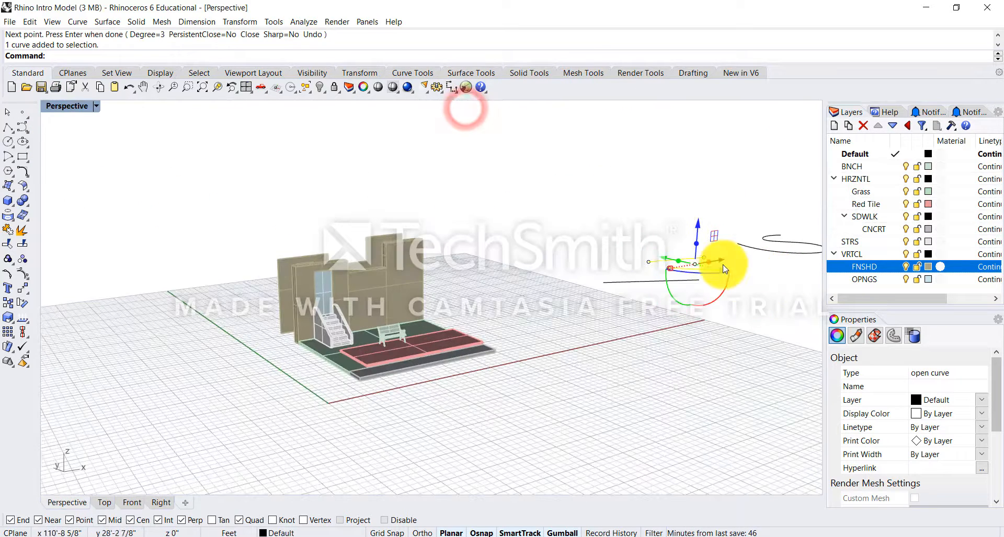
scroll(791, 253, "up", 5)
scroll(716, 260, "up", 4)
left_click(655, 334)
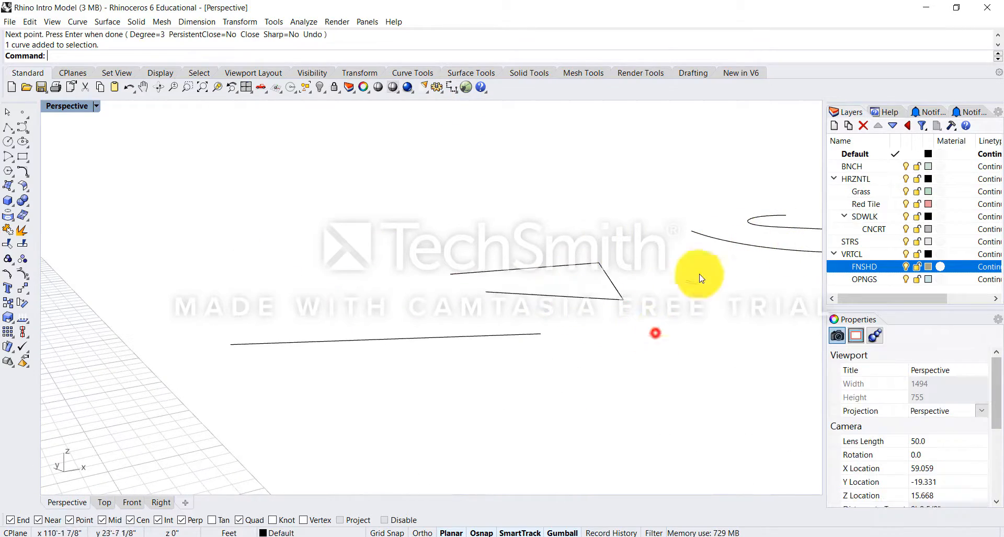
left_click(759, 238)
left_click(741, 247)
scroll(638, 291, "down", 8)
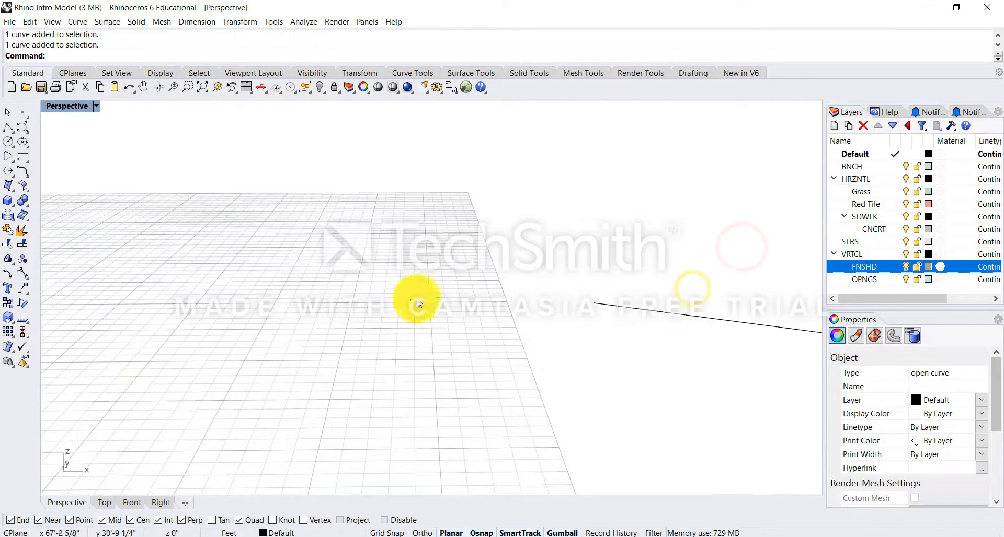
scroll(505, 280, "down", 2)
scroll(497, 358, "up", 6)
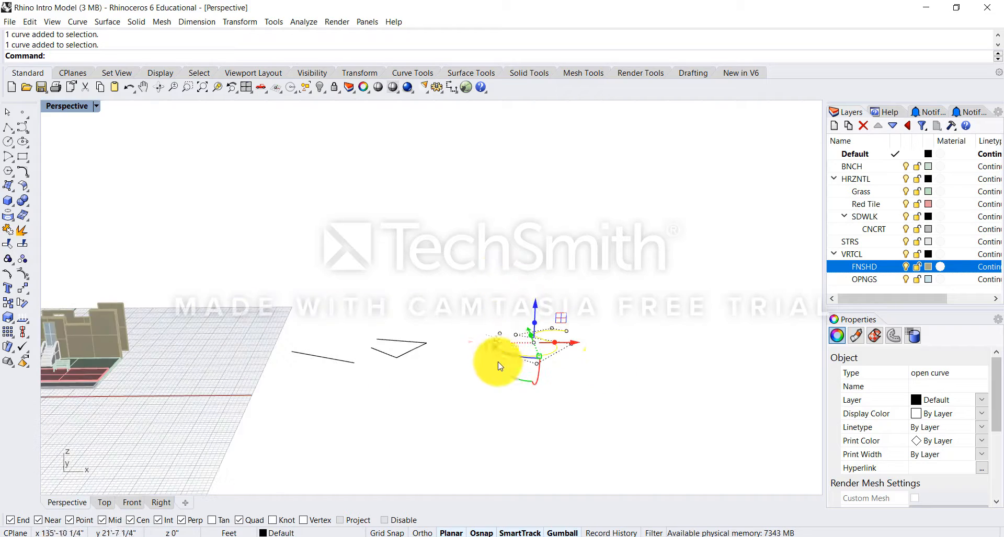
left_click(473, 383)
right_click_drag(541, 381, 352, 343)
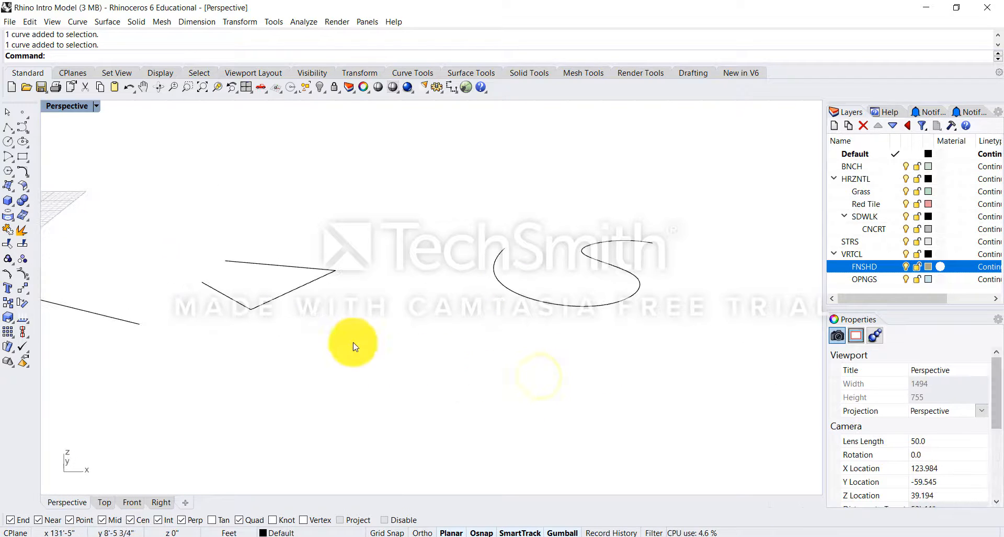
Draw a corner-to-corner Rectangle on the ground plane in front of the S-shaped curve
left_click(23, 157)
left_click(403, 397)
left_click(497, 347)
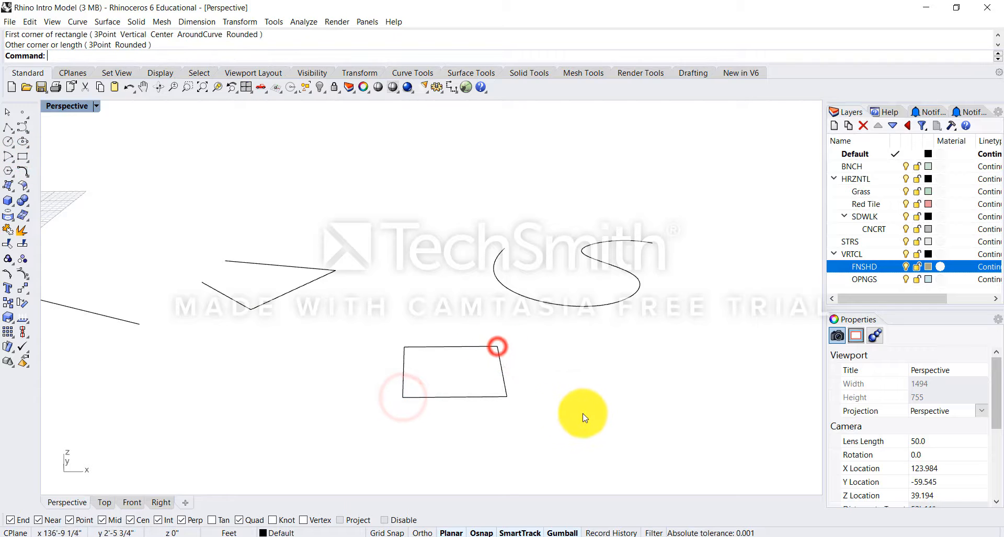
Select the rectangle and the S-shaped curve in turn to compare their closed and open object types
right_click_drag(584, 418, 538, 399)
left_click(539, 399)
right_click_drag(521, 286, 434, 327)
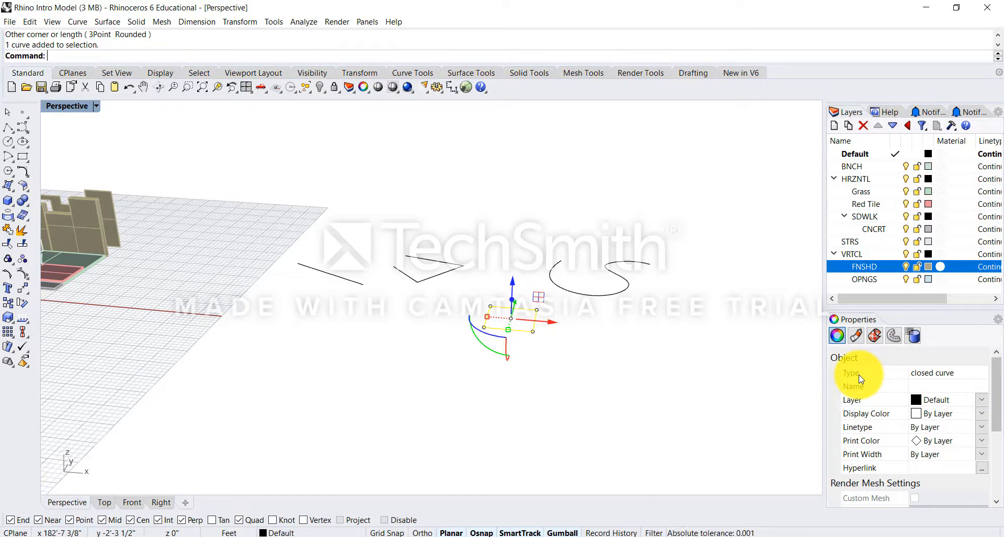
left_click(555, 285)
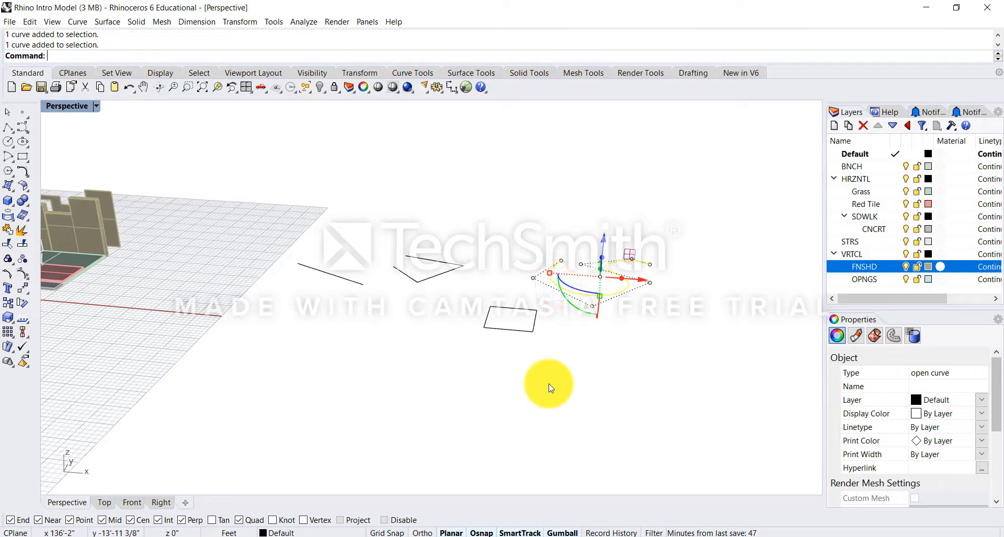
right_click_drag(387, 342, 165, 149)
Check the layout of the drawn curves in the Top view and return to the maximized Perspective view
double_click(74, 107)
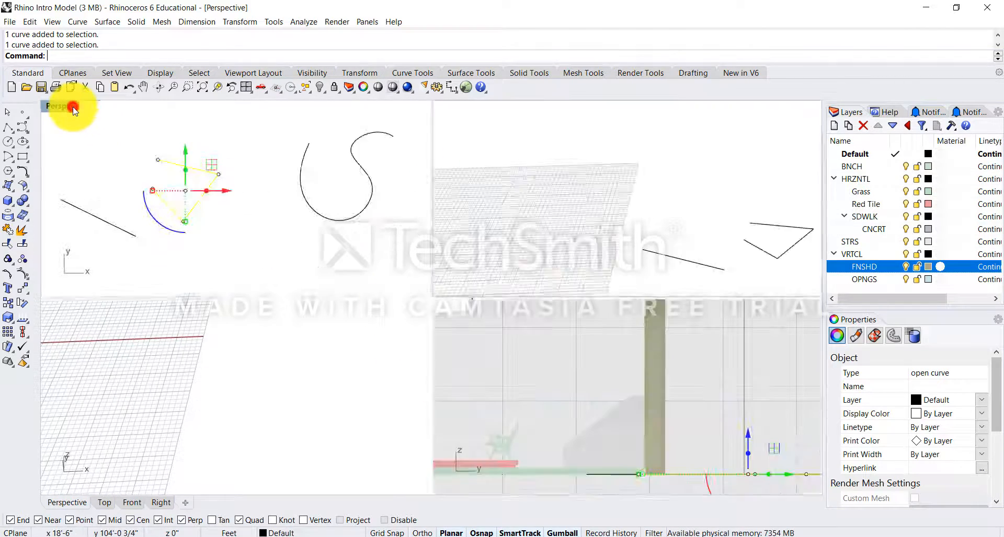
double_click(47, 108)
scroll(314, 263, "down", 14)
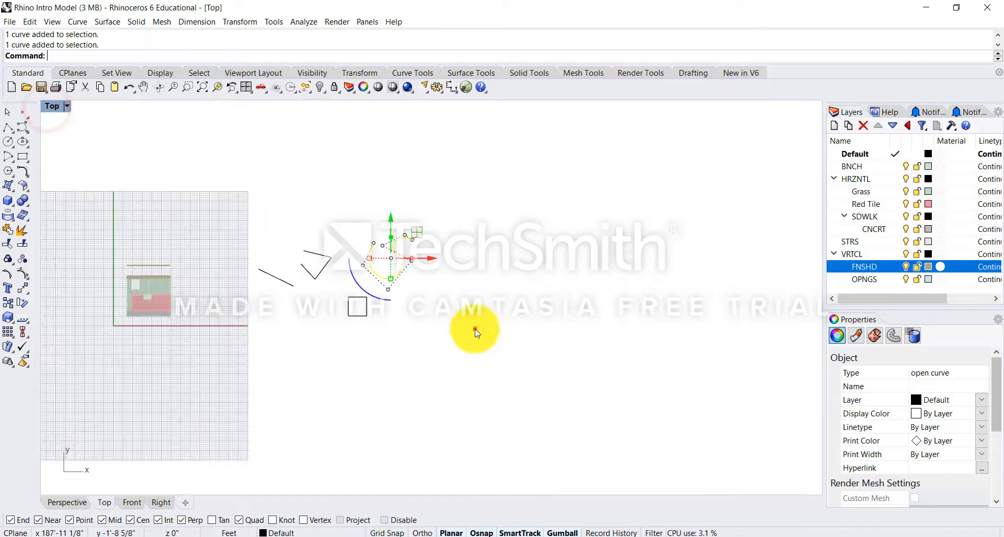
left_click(474, 329)
scroll(359, 293, "up", 12)
double_click(51, 106)
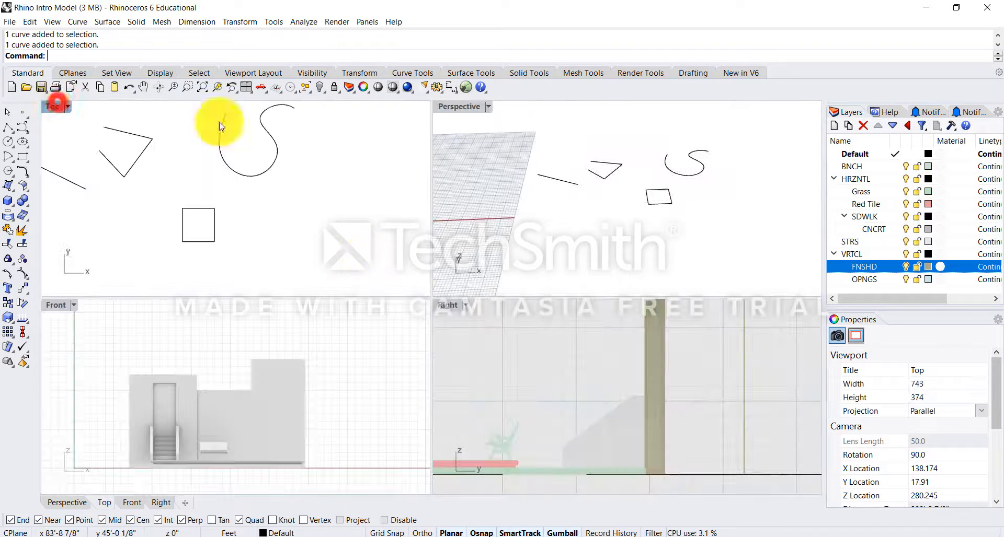
double_click(472, 114)
right_click_drag(378, 335, 403, 291)
right_click_drag(505, 320, 497, 321)
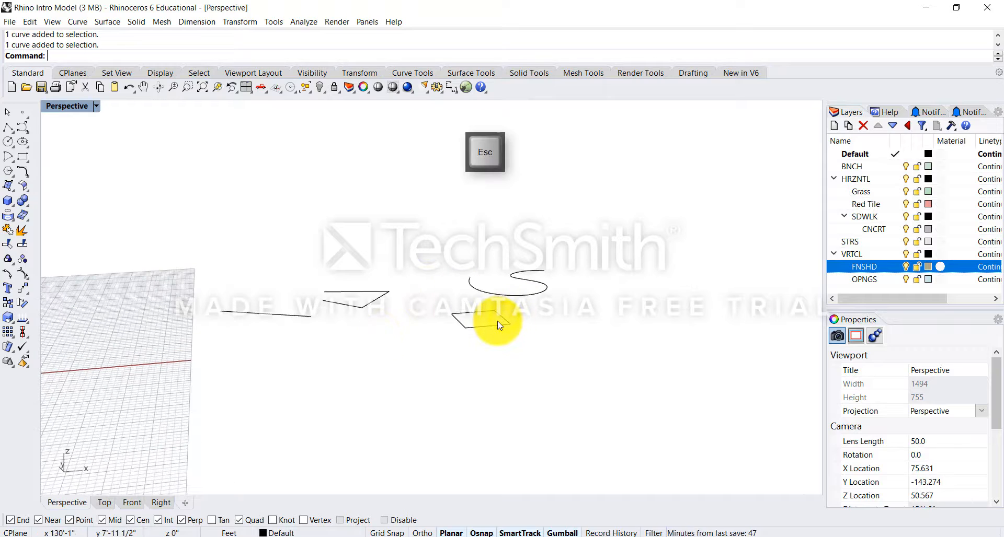
Extrude the S-shaped curve upward about 17.26 feet with ExtrudeCrv, keeping the Solid option set to Yes
type("ExtrudeCrv")
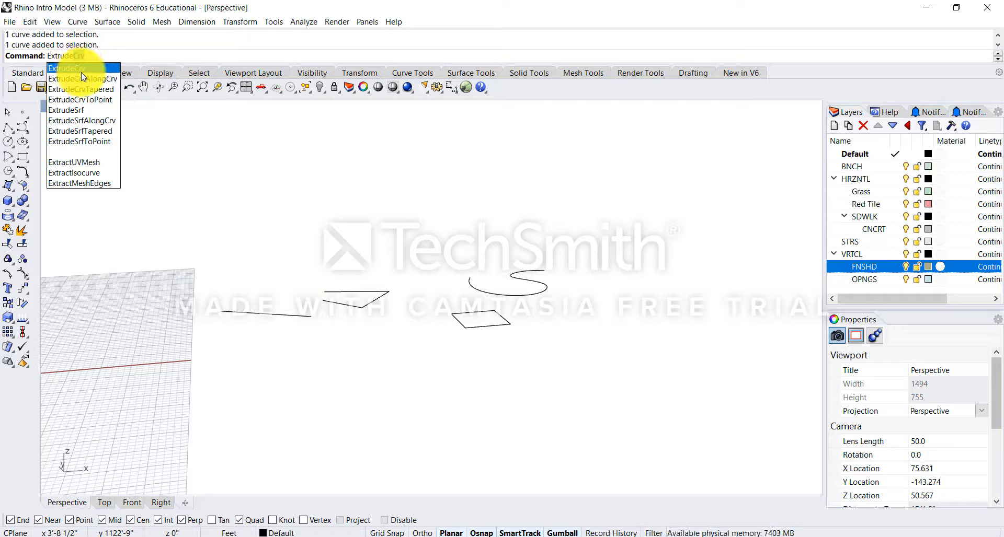
left_click(110, 72)
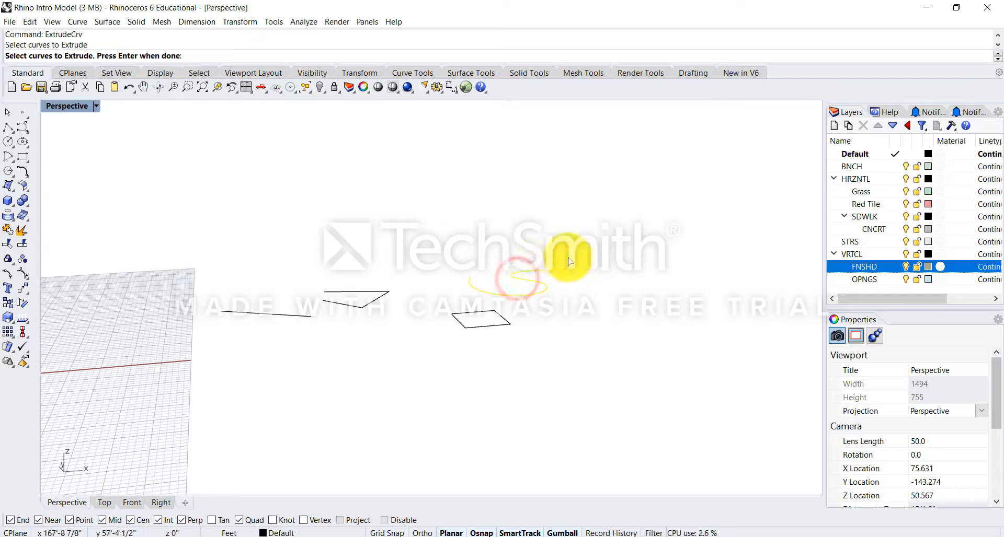
key("Return")
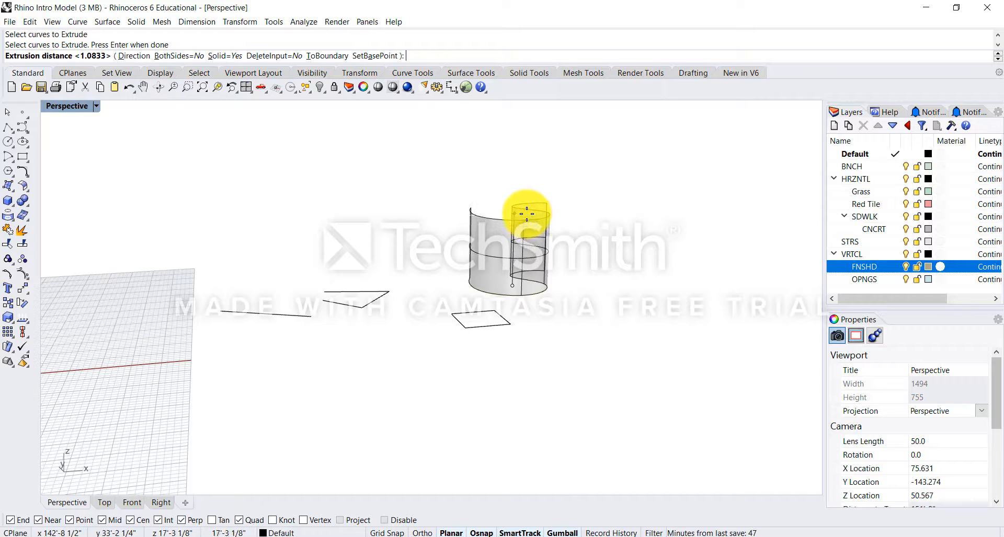
left_click(527, 214)
Extrude the open three-segment polyline vertically with ExtrudeCrv to form upright walls
right_click_drag(623, 246, 535, 268)
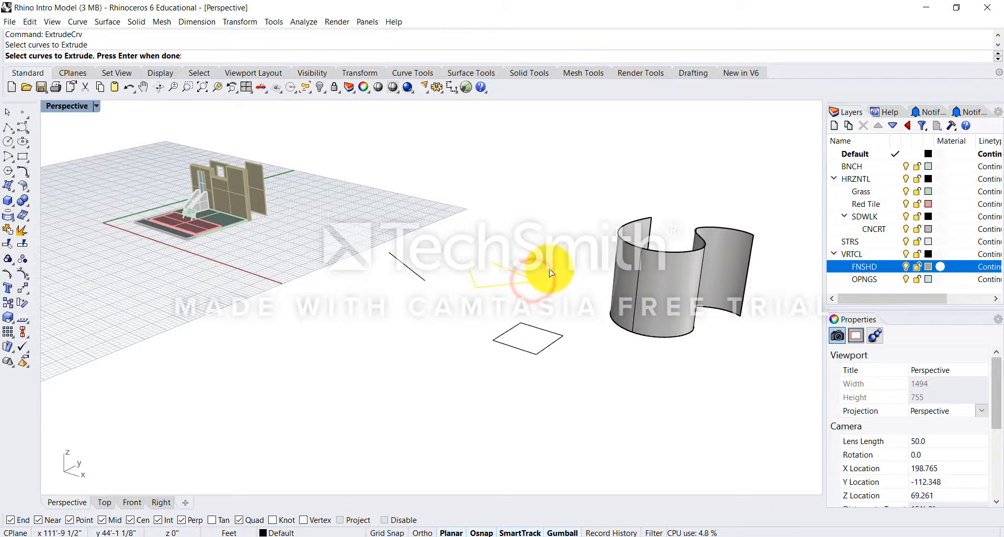
key("Return")
left_click(558, 226)
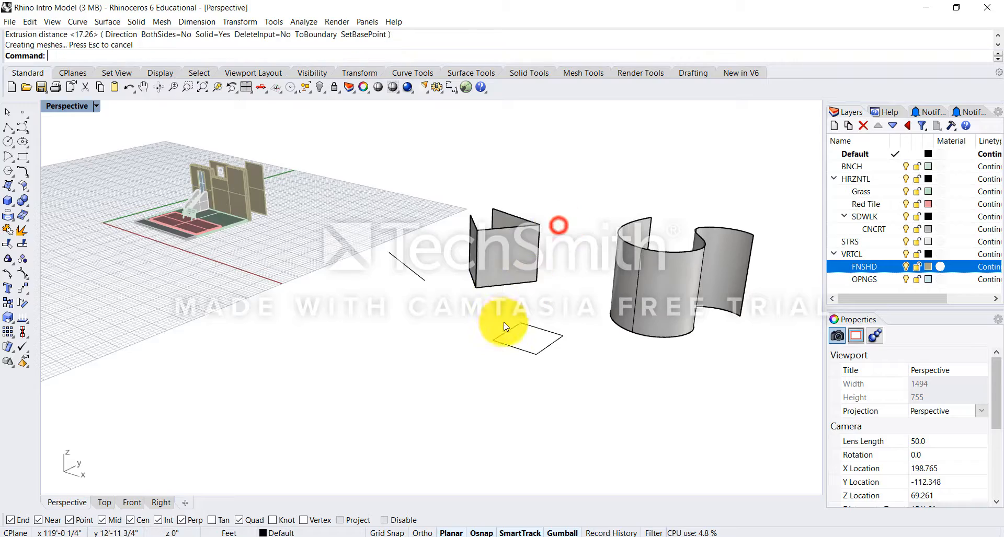
Extrude the closed rectangle vertically with ExtrudeCrv to form a box
right_click_drag(507, 321, 624, 305)
key("Return")
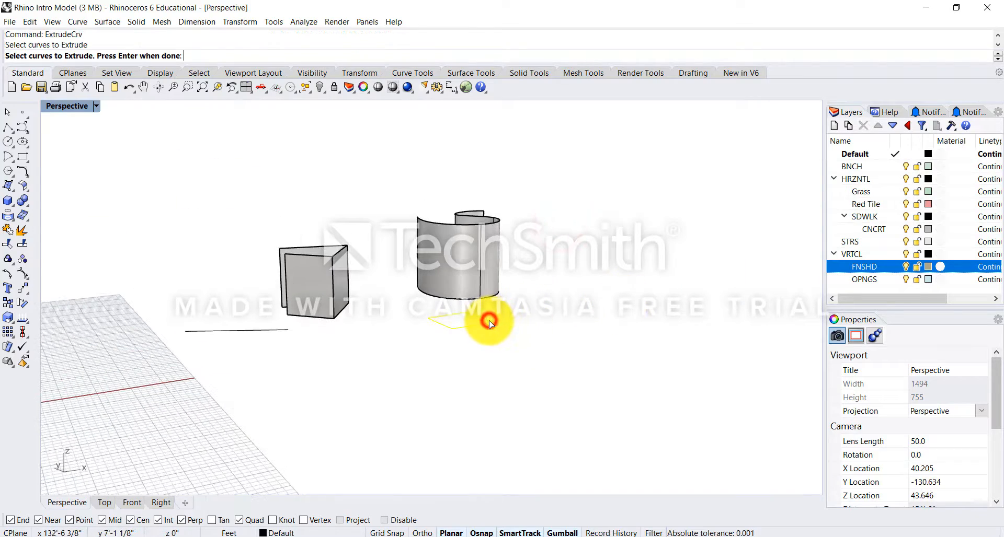
key("Return")
left_click(511, 281)
Move the polyline extrusion along the X axis toward the model, clear of its source curve
right_click_drag(404, 309, 257, 390)
left_click(236, 237)
scroll(236, 237, "down", 5)
left_click_drag(259, 181, 178, 264)
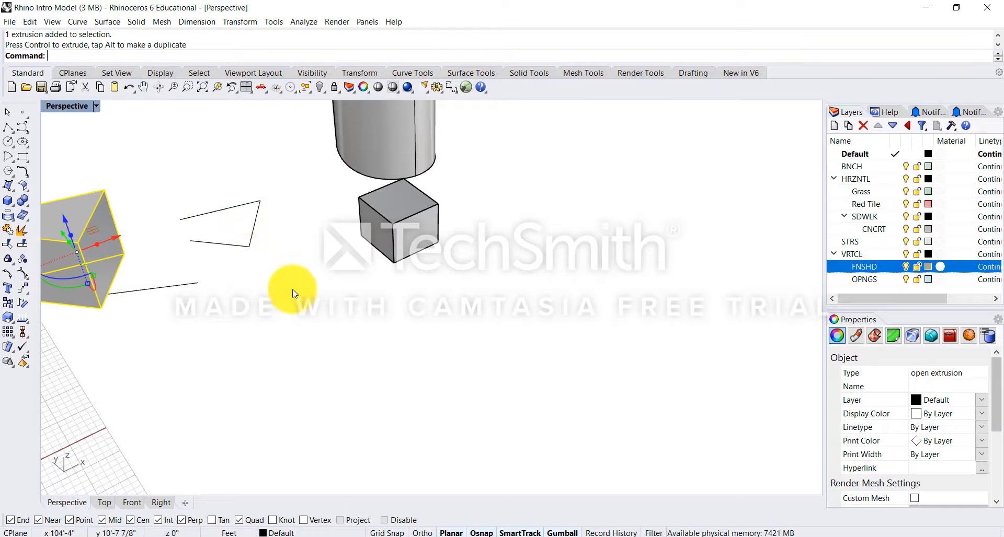
Move the box extrusion along the X axis away from the model, clear of its source rectangle
right_click_drag(293, 290, 304, 262)
scroll(408, 249, "up", 5)
scroll(415, 250, "up", 1)
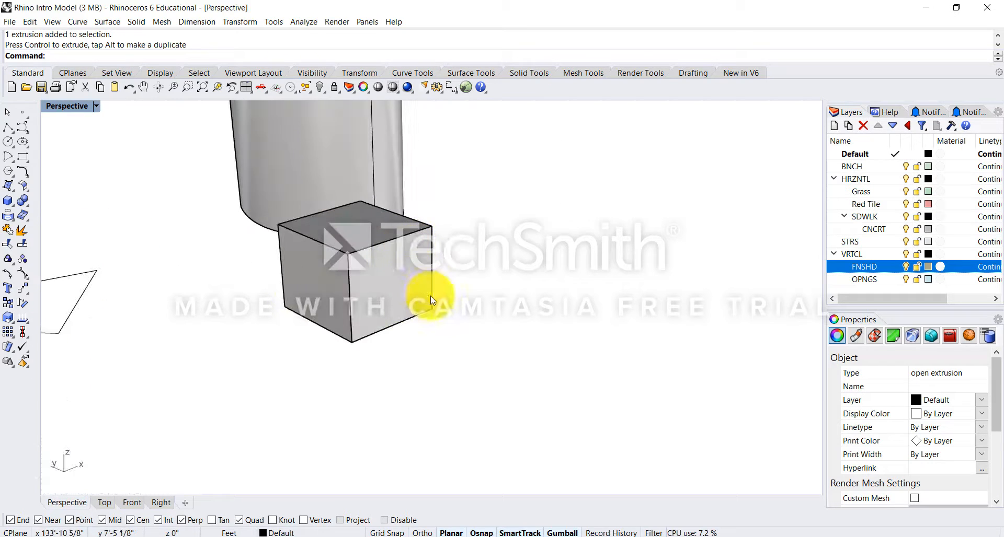
right_click_drag(430, 296, 377, 251)
right_click_drag(577, 324, 576, 320)
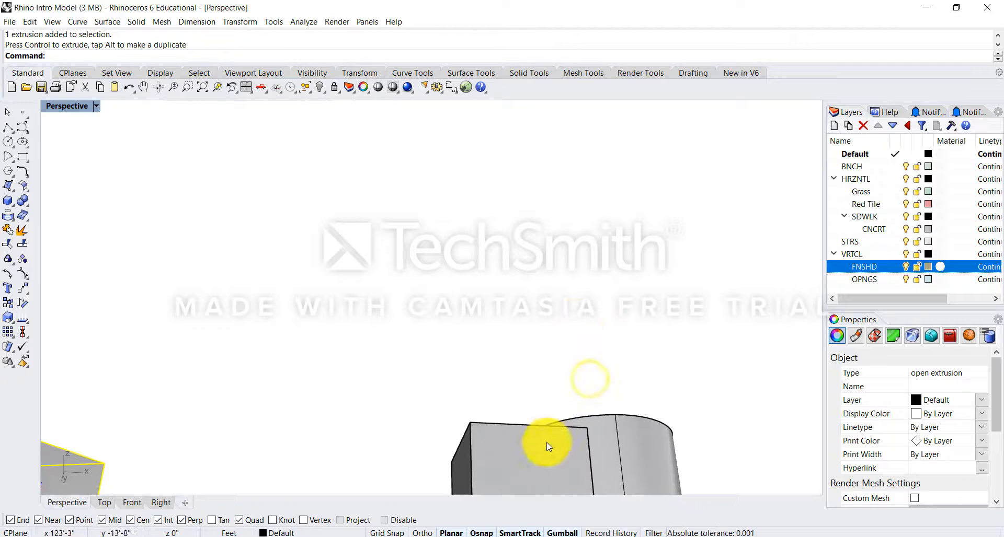
scroll(466, 309, "down", 9)
right_click_drag(466, 335, 479, 443)
left_click(439, 236)
scroll(439, 239, "up", 3)
left_click(488, 259)
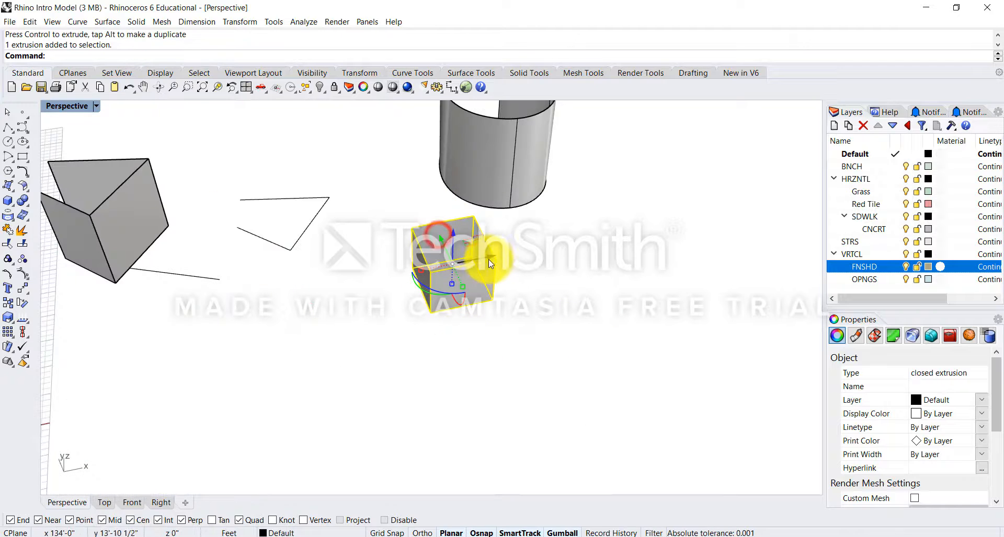
left_click_drag(528, 258, 713, 262)
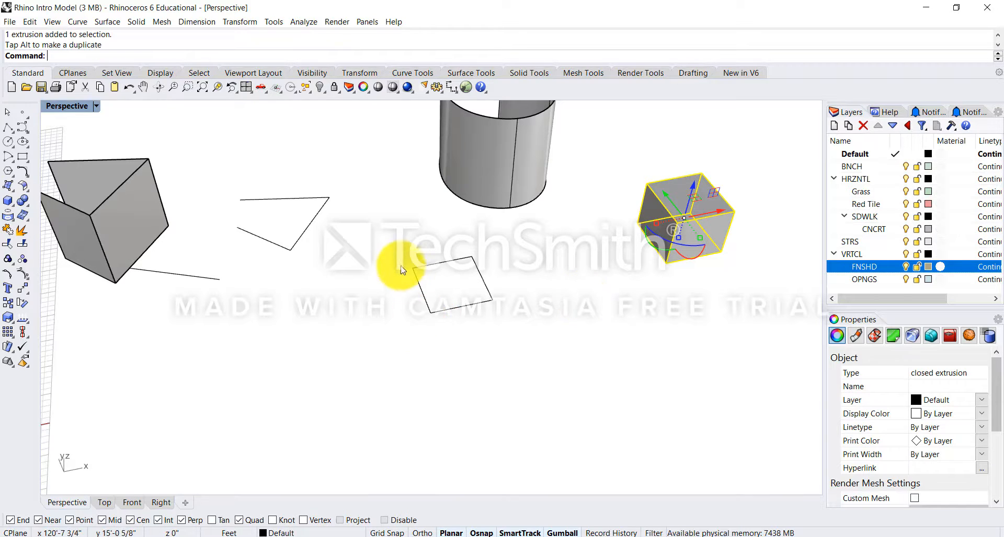
Compare the extrusions with their source curves from several angles and restore the four-viewport layout
right_click_drag(401, 266, 431, 362, "shift")
scroll(431, 362, "down", 3)
right_click_drag(421, 399, 435, 239)
right_click_drag(512, 244, 553, 349, "shift")
right_click_drag(534, 253, 525, 362)
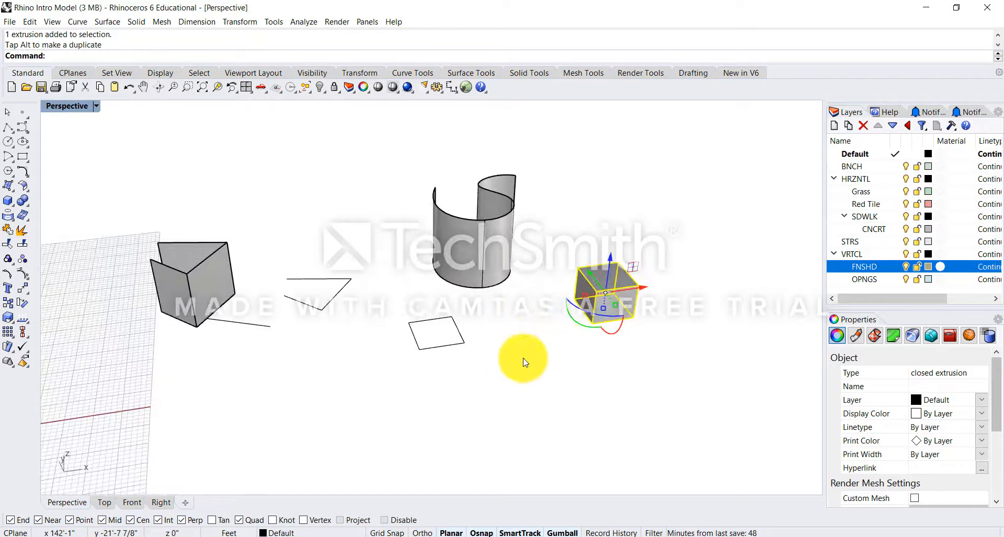
double_click(73, 110)
left_click(558, 253)
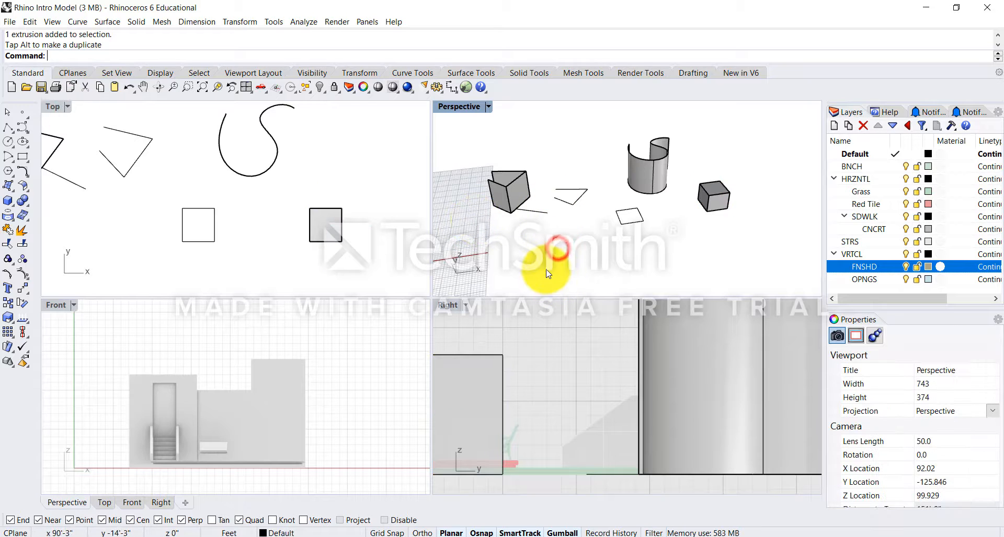
right_click_drag(538, 261, 466, 219)
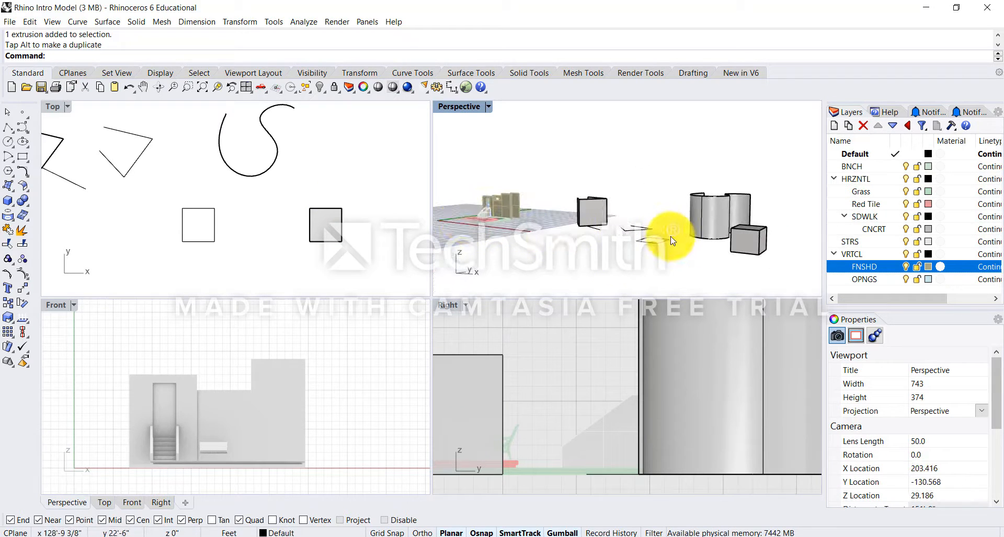
Examine how the Top, Front and Right viewports pan over the building and extrusions, compared with orbiting in Perspective
right_click_drag(711, 249, 612, 161)
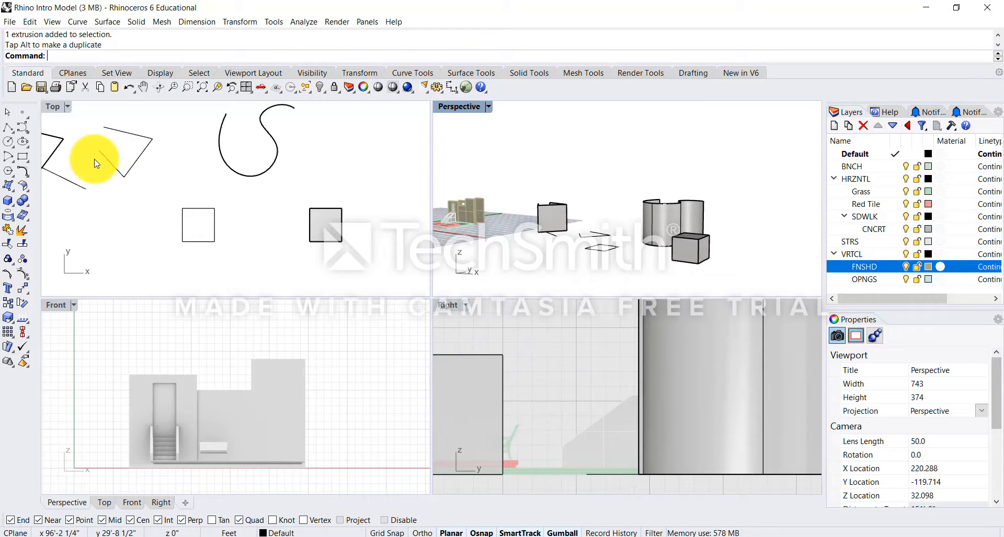
left_click(465, 306)
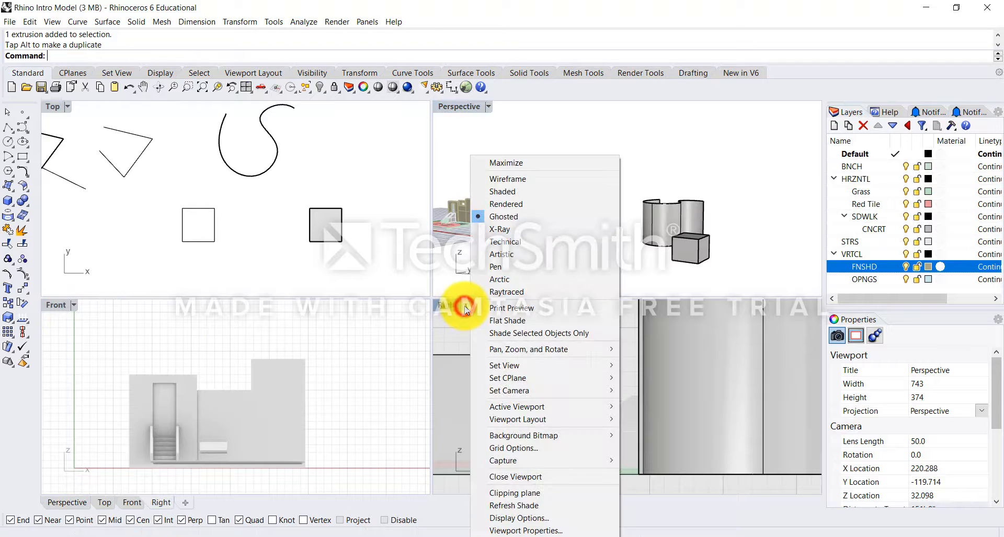
left_click(336, 341)
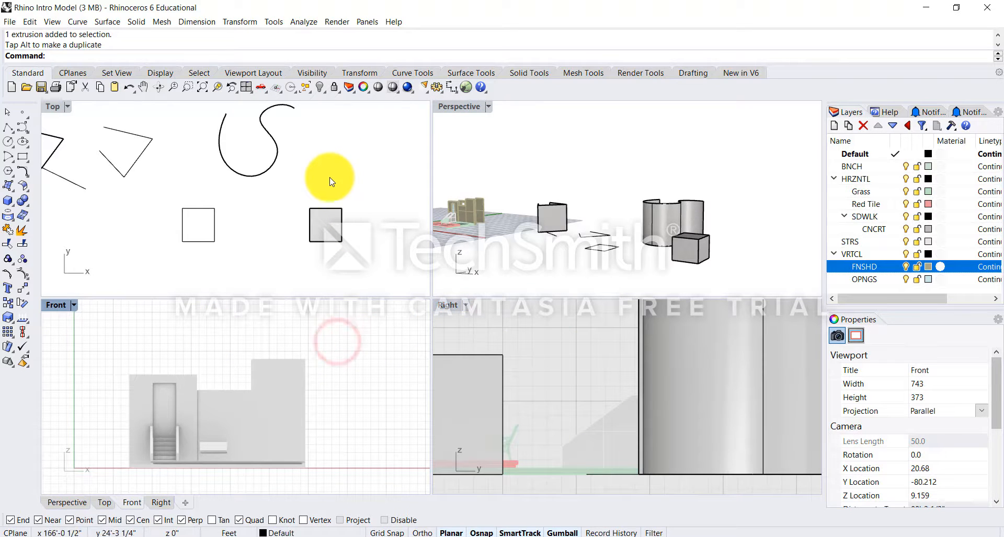
right_click_drag(335, 167, 317, 151)
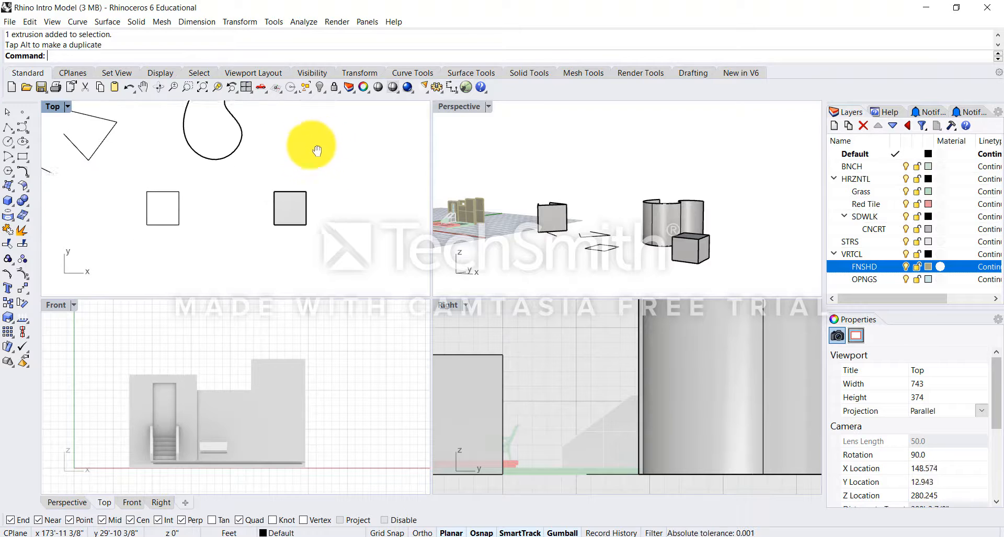
right_click_drag(321, 328, 285, 349)
right_click_drag(570, 349, 611, 401)
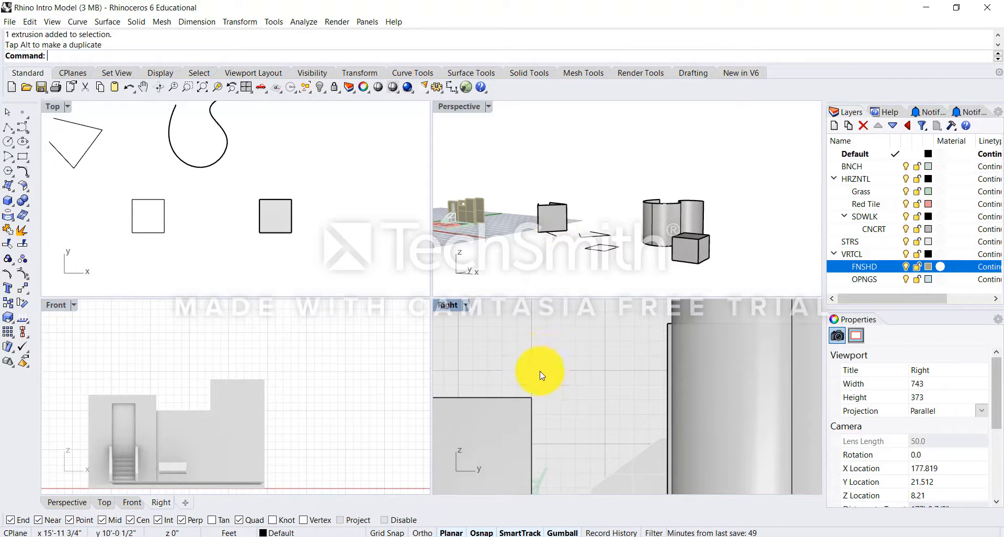
right_click_drag(574, 360, 589, 320)
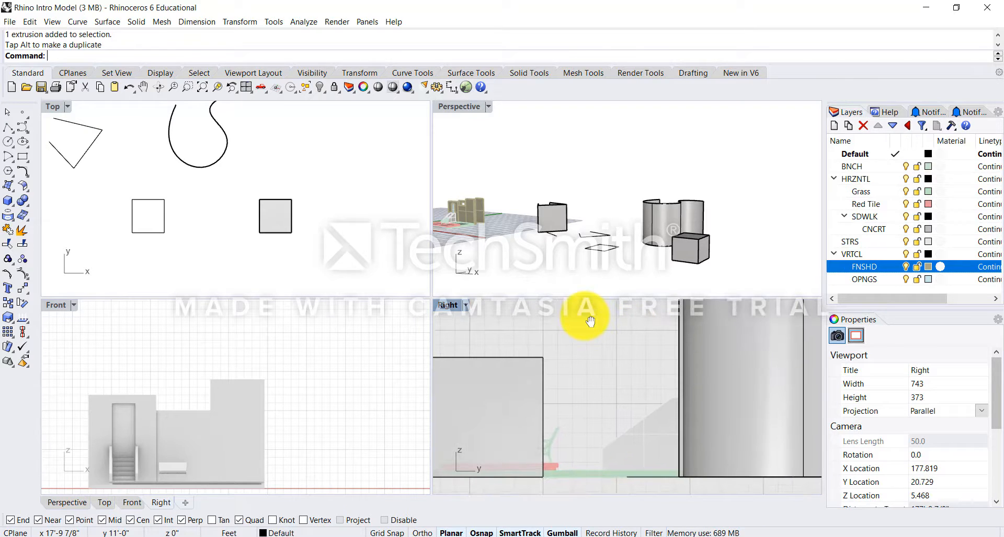
right_click_drag(559, 420, 641, 410)
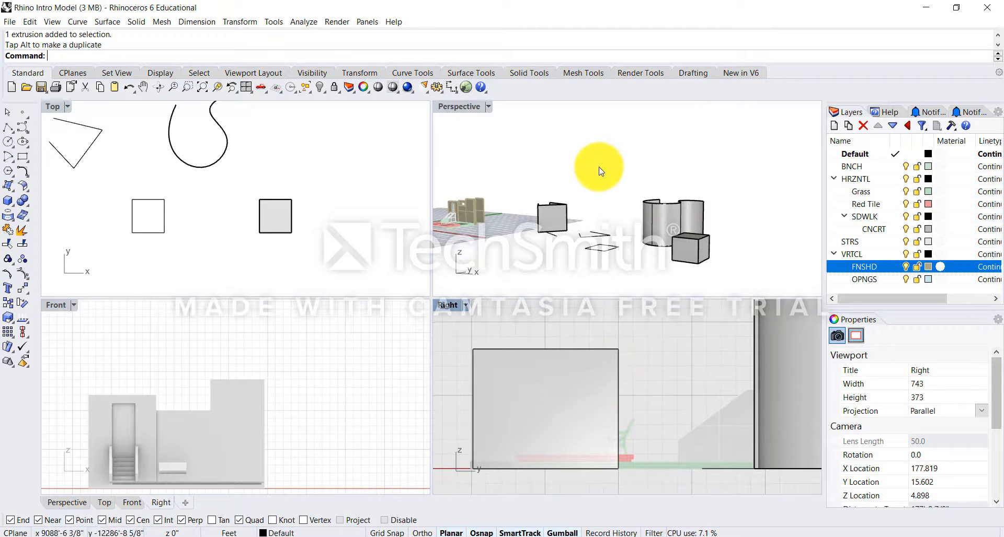
Inspect the three extrusions in Perspective by orbiting from above, from behind and at ground level, comparing with panning in Right and Top
right_click_drag(600, 172, 664, 216)
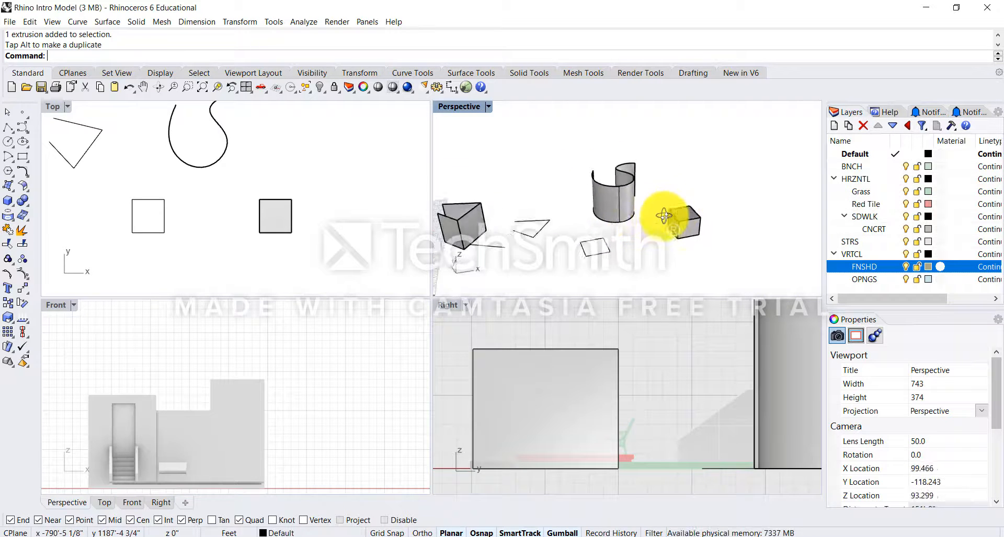
right_click_drag(661, 332, 644, 346)
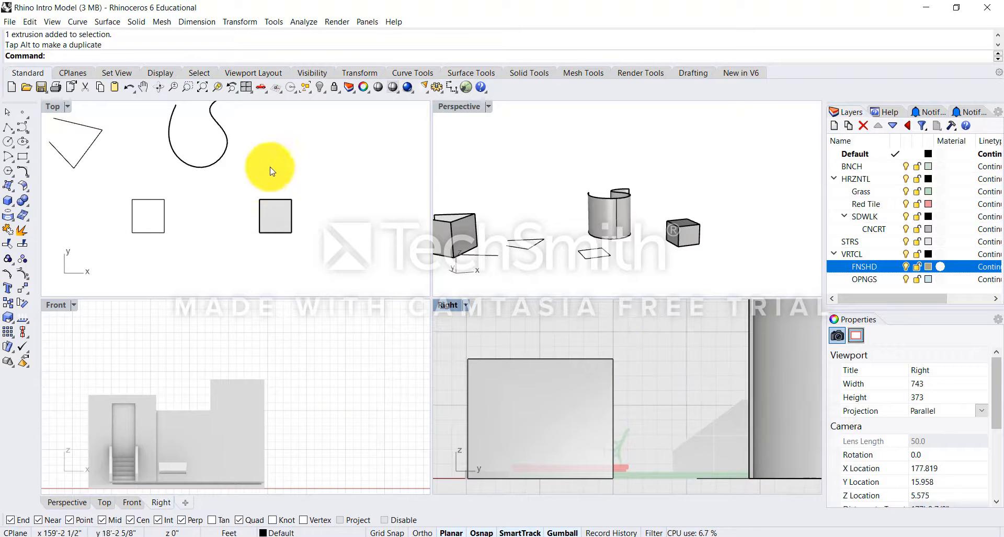
right_click_drag(335, 216, 333, 224)
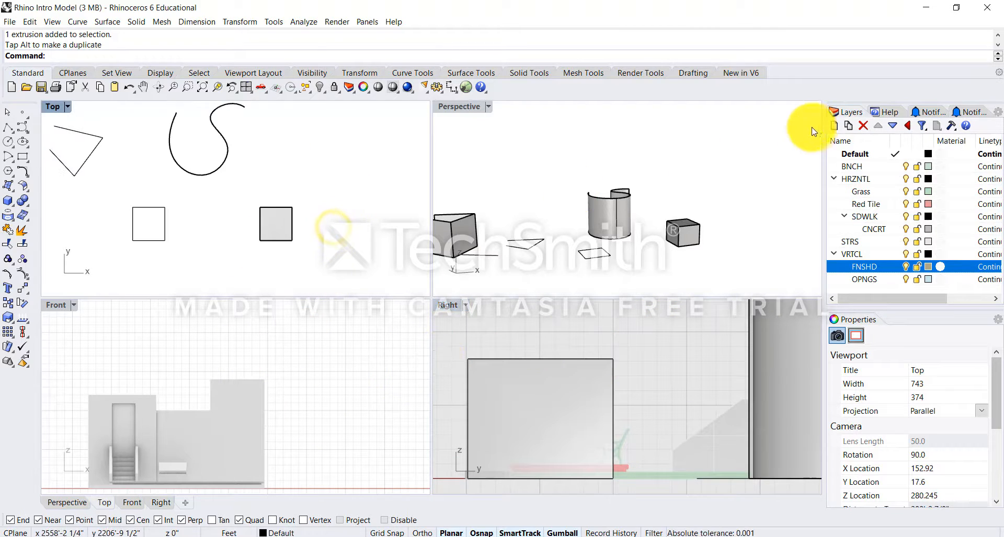
right_click_drag(601, 162, 598, 141)
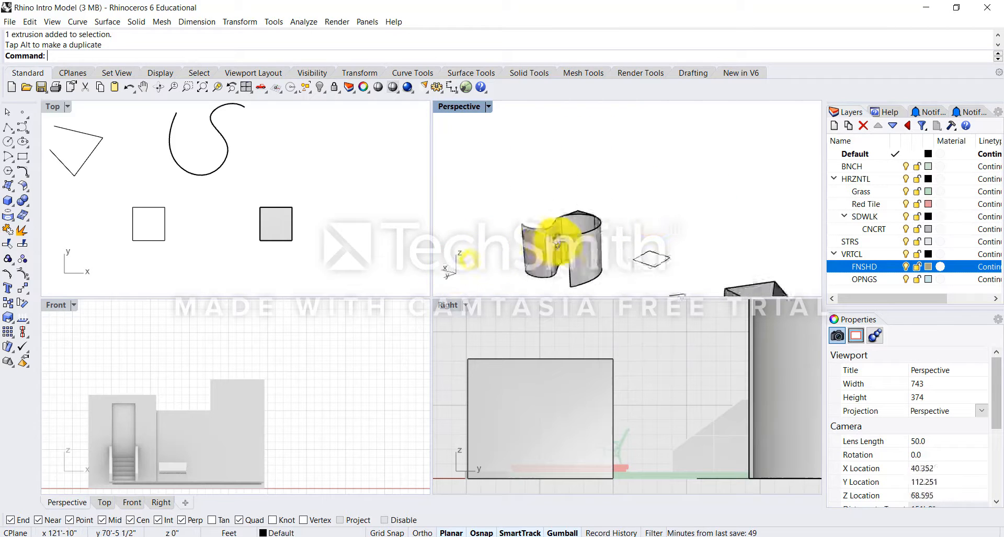
right_click_drag(700, 205, 512, 205)
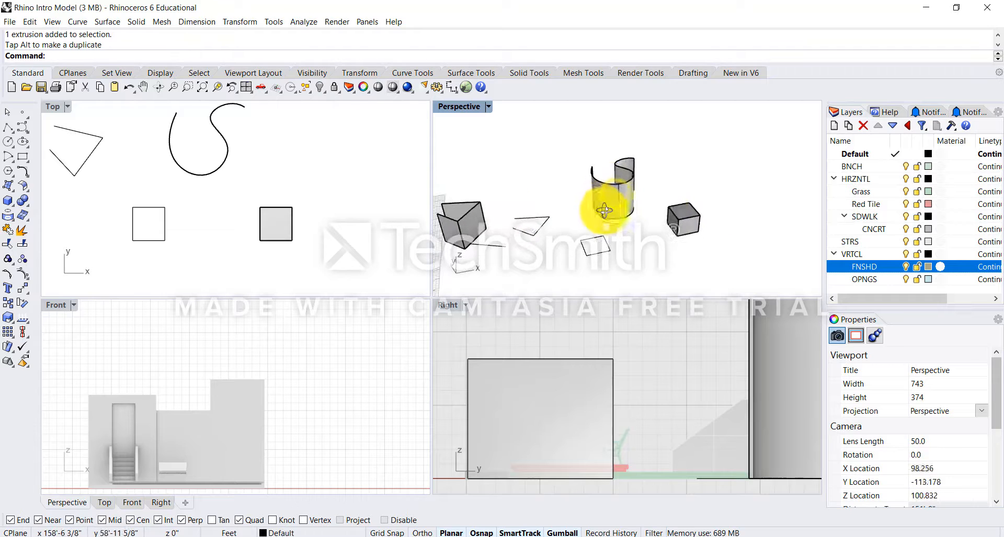
right_click_drag(605, 211, 617, 144)
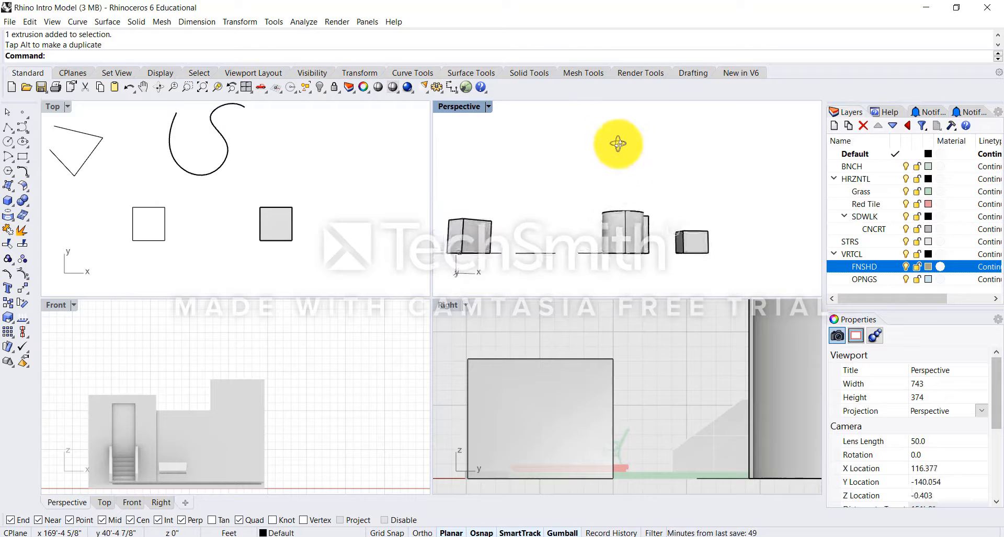
mouse_move(616, 251)
right_mouse_down()
mouse_move(625, 168)
mouse_move(605, 279)
mouse_move(616, 204)
mouse_move(618, 246)
right_mouse_up()
Examine the curved extrusion in Perspective from a distant overview down to a close-up of its surface and base edge
scroll(605, 207, "down", 15)
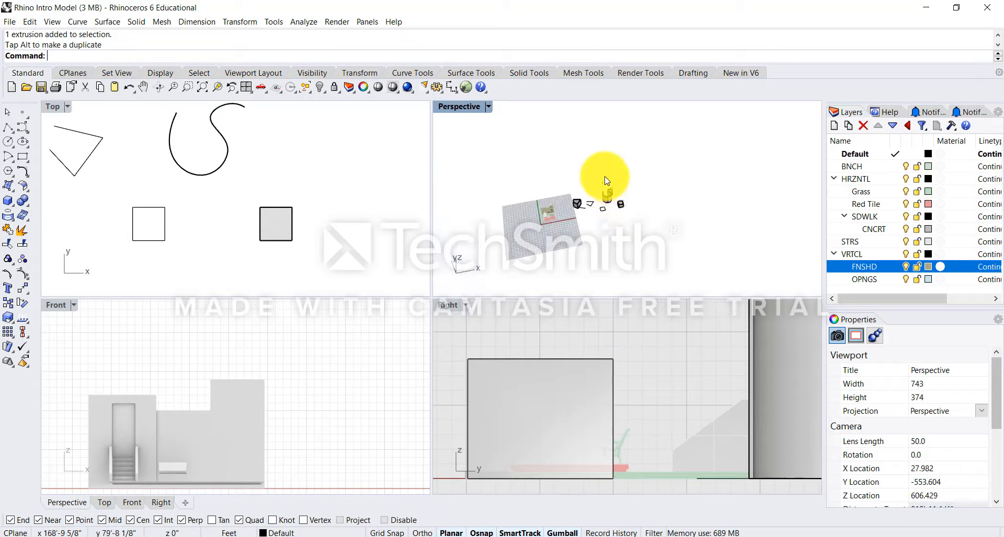
scroll(606, 230, "up", 10)
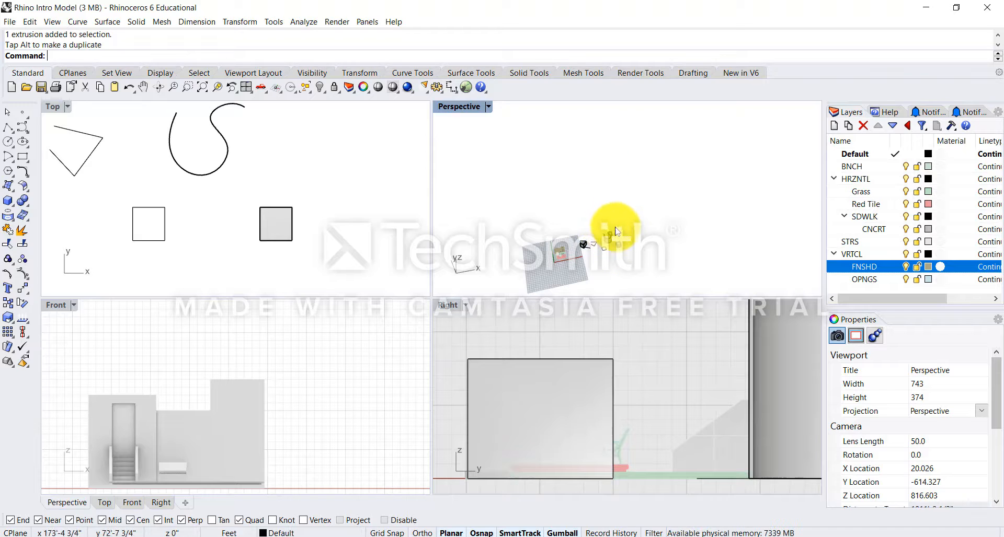
right_click_drag(636, 282, 612, 167)
scroll(611, 164, "up", 5)
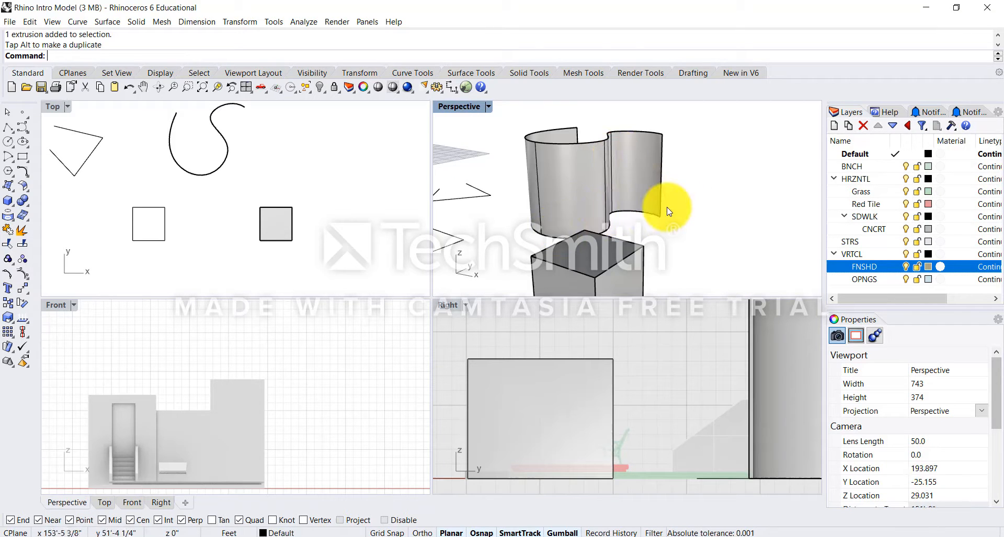
scroll(663, 206, "down", 2)
scroll(595, 205, "up", 8)
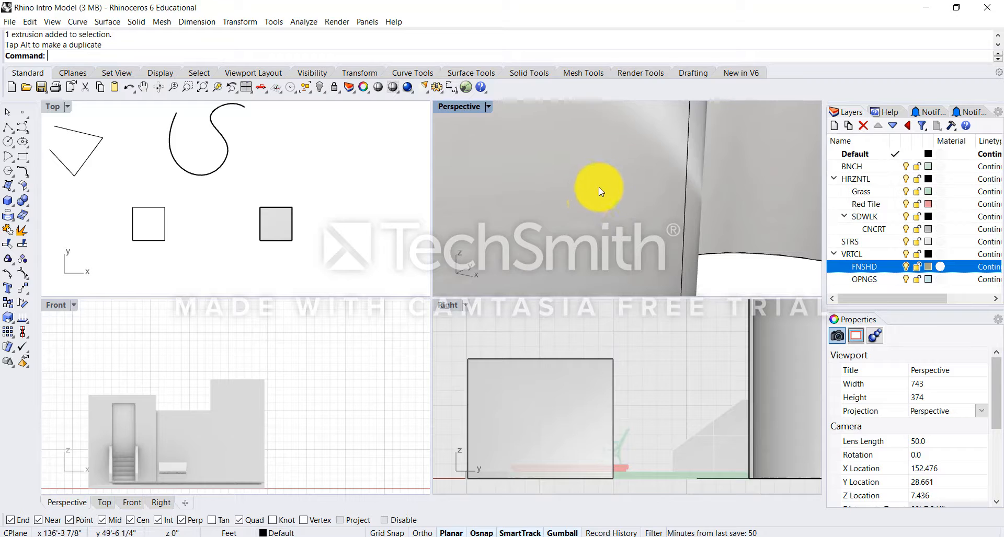
mouse_move(598, 188)
right_mouse_down()
mouse_move(580, 174)
mouse_move(595, 186)
right_mouse_up()
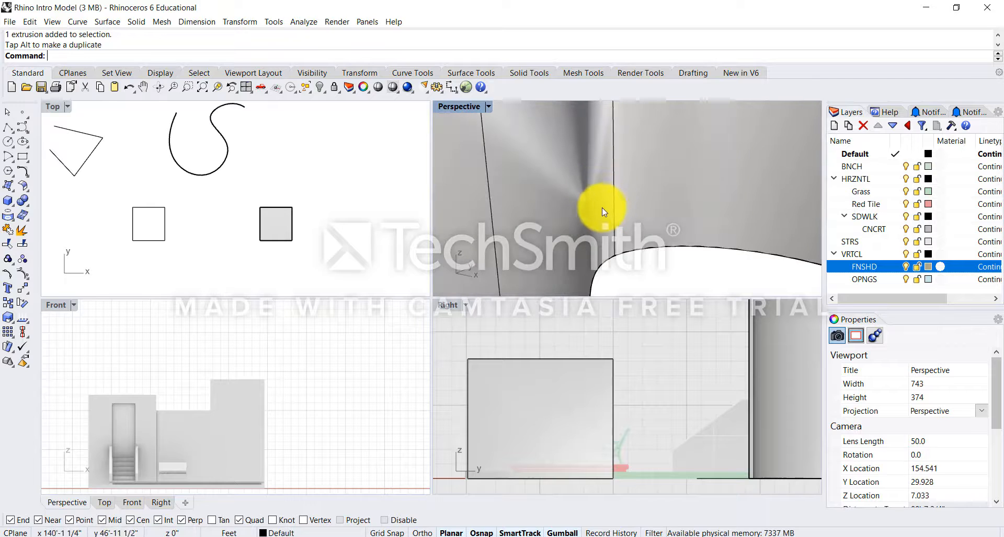
scroll(676, 212, "down", 10)
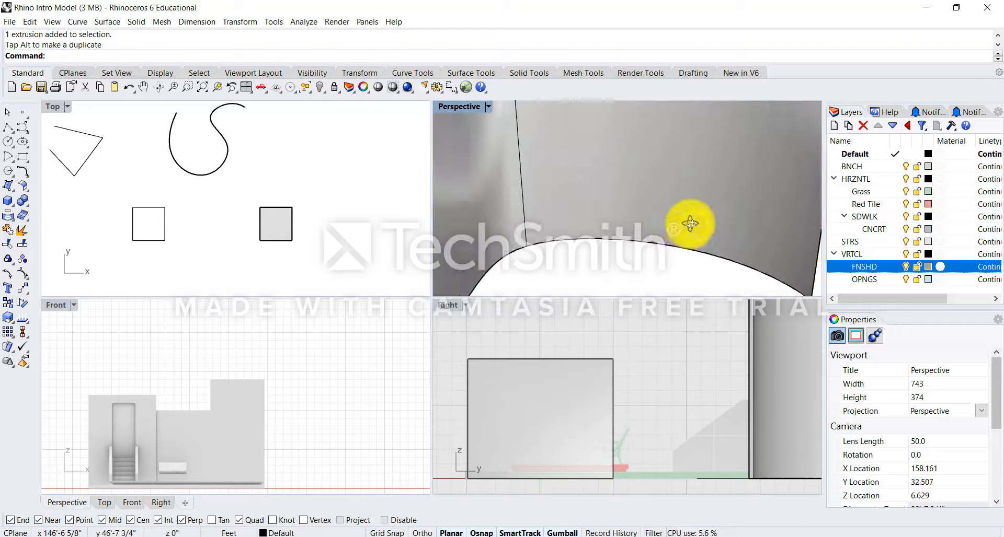
mouse_move(675, 212)
right_mouse_down()
mouse_move(609, 215)
mouse_move(681, 215)
mouse_move(671, 210)
right_mouse_up()
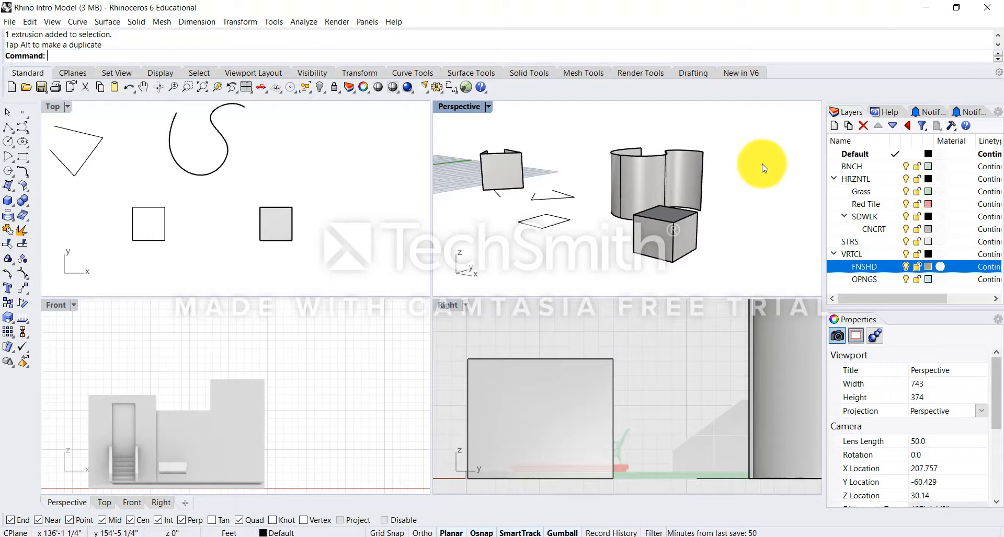
Pan the Perspective view across the extrusions and source curves, and compare this with panning in Right and orbiting in Perspective
right_click_drag(762, 170, 709, 190, "shift")
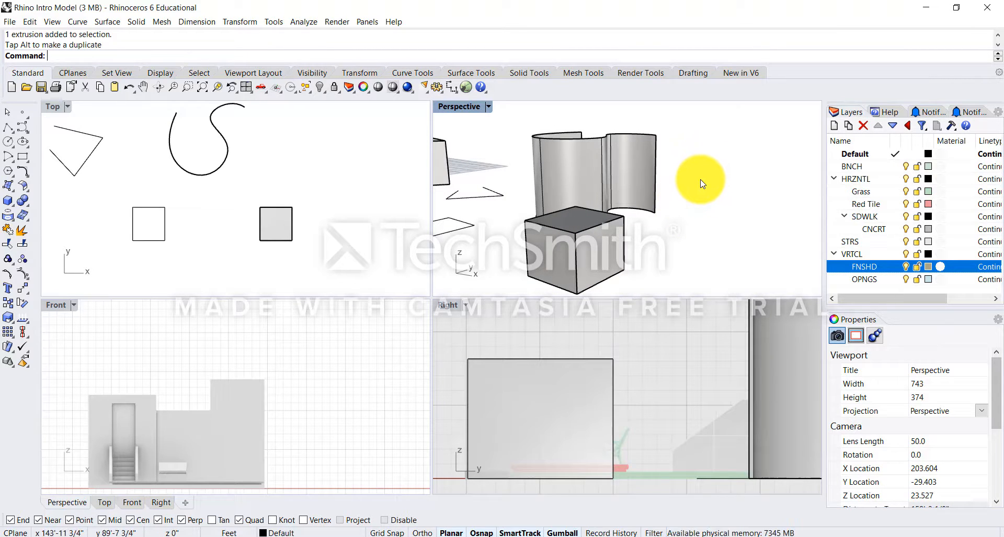
right_click_drag(706, 186, 763, 185, "shift")
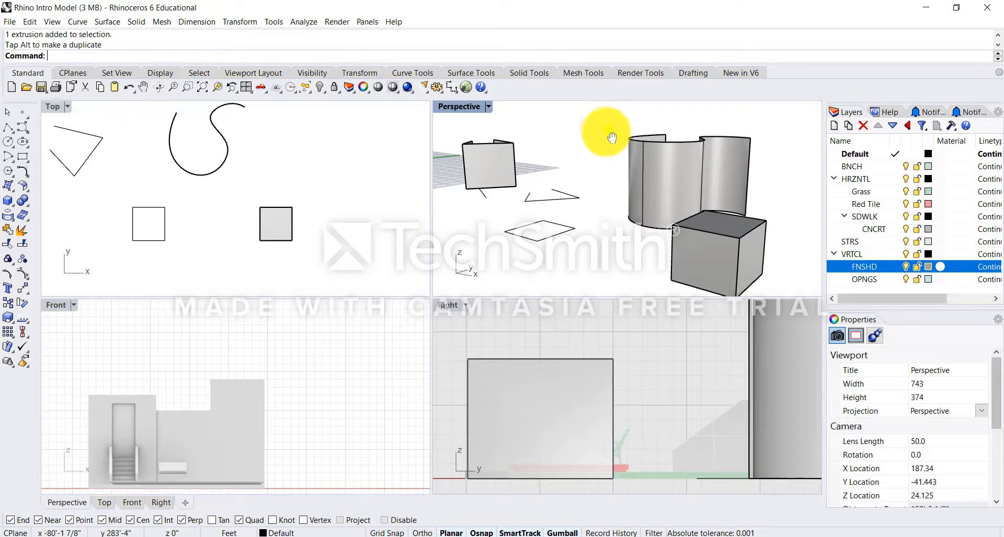
right_click_drag(611, 137, 589, 159, "shift")
right_click_drag(689, 337, 631, 347)
right_click_drag(558, 236, 568, 214)
right_click_drag(571, 343, 585, 373)
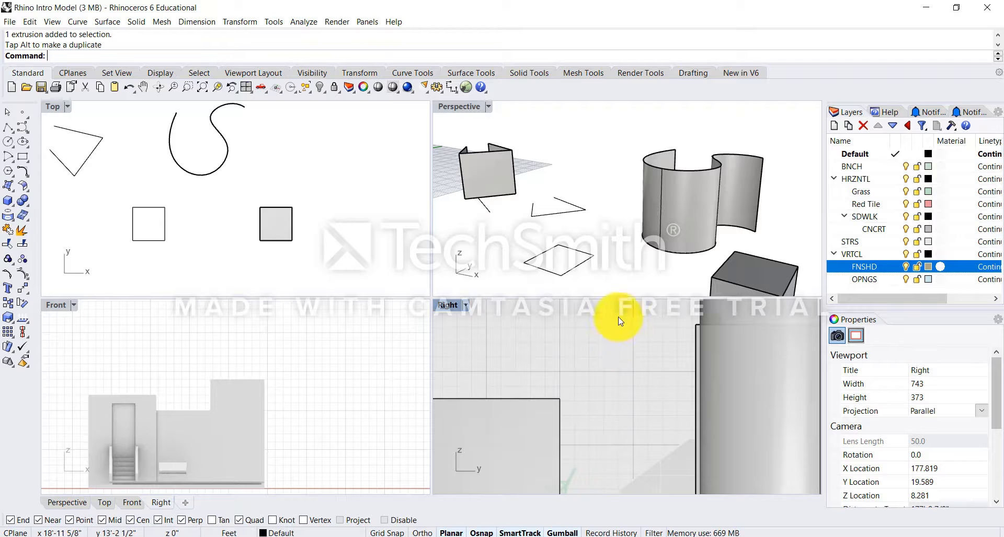
right_click_drag(680, 238, 675, 180)
Maximize the Perspective viewport, view the building beside the extrusions near ground level, and restore the four-viewport layout
double_click(465, 111)
right_click_drag(336, 321, 586, 294)
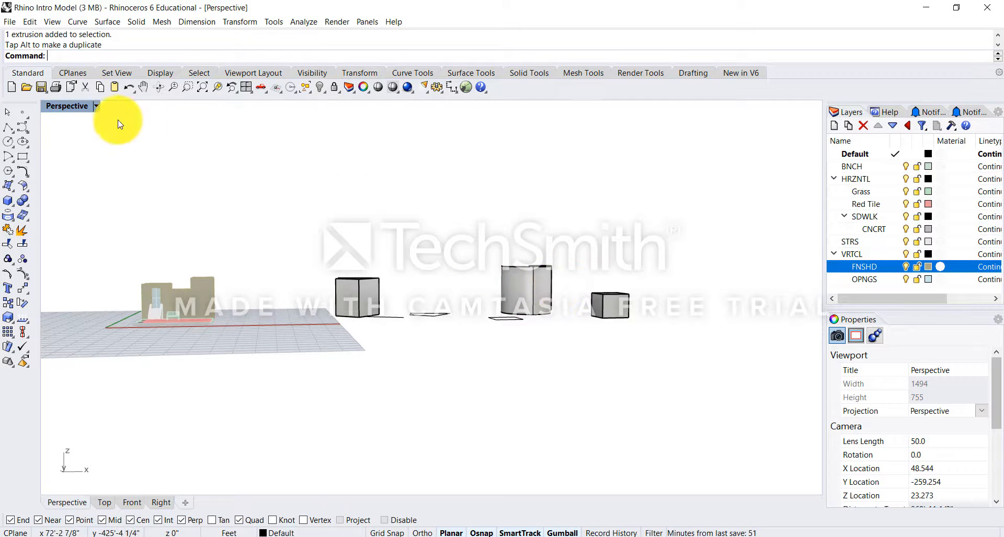
double_click(50, 107)
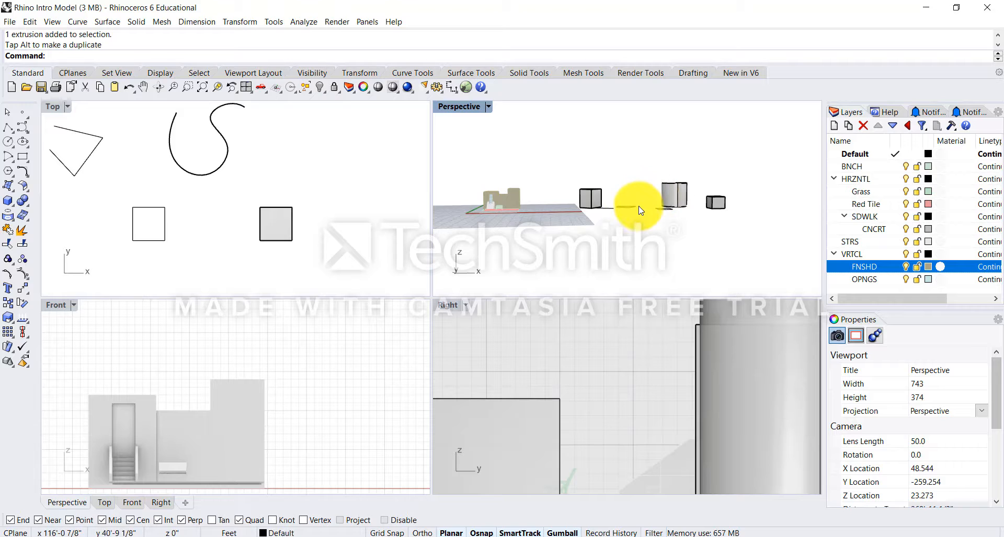
Examine how zooming in and out in Perspective follows the pointer around the extrusions, ending close to the curved extrusion's surface
scroll(646, 187, "up", 13)
scroll(647, 186, "down", 10)
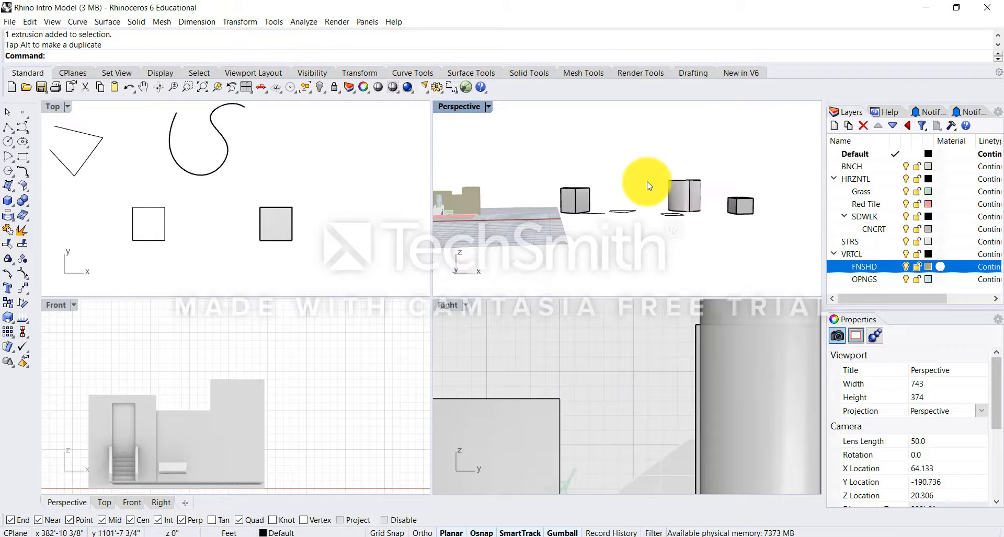
scroll(648, 186, "down", 3)
scroll(648, 186, "up", 8)
scroll(648, 186, "down", 6)
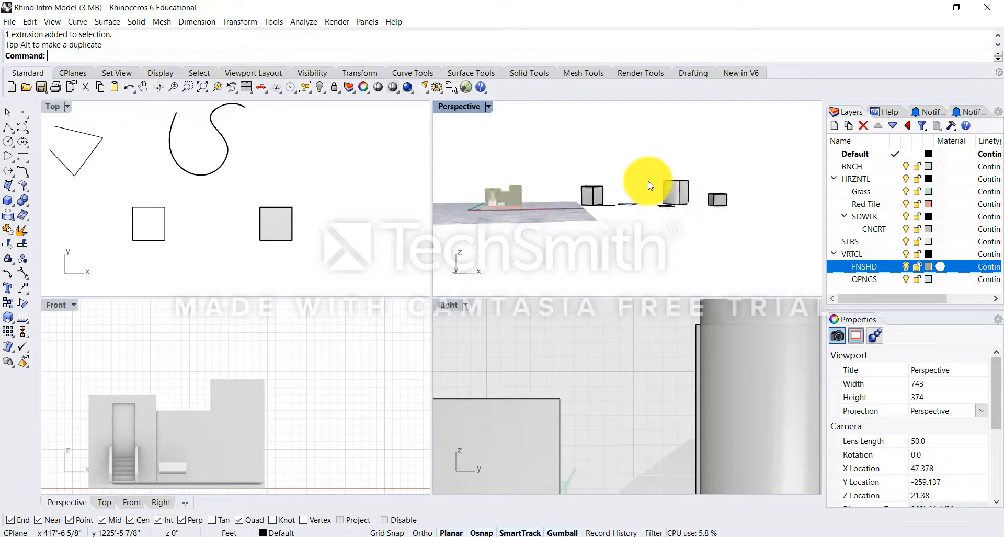
scroll(680, 191, "up", 5)
scroll(711, 188, "down", 8)
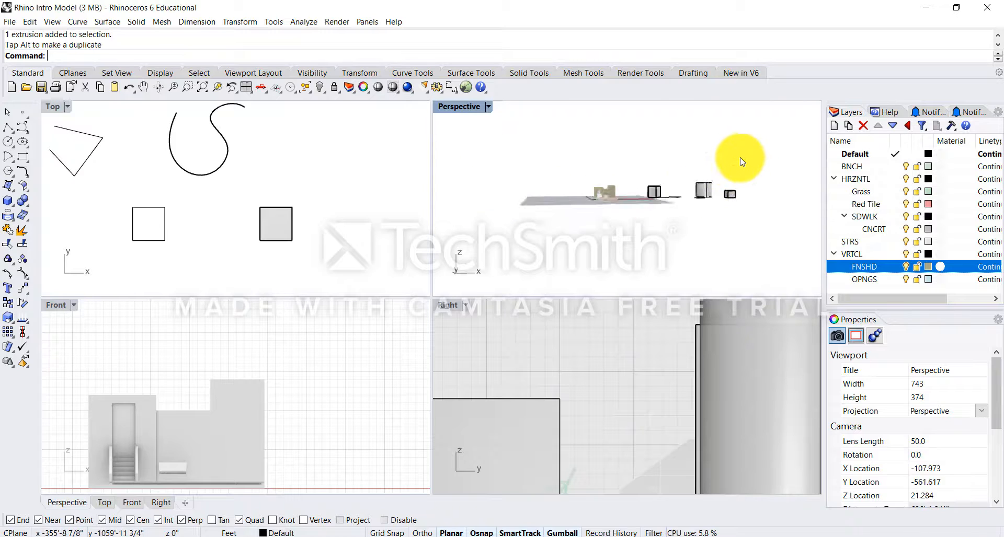
scroll(741, 157, "up", 5)
scroll(745, 156, "down", 5)
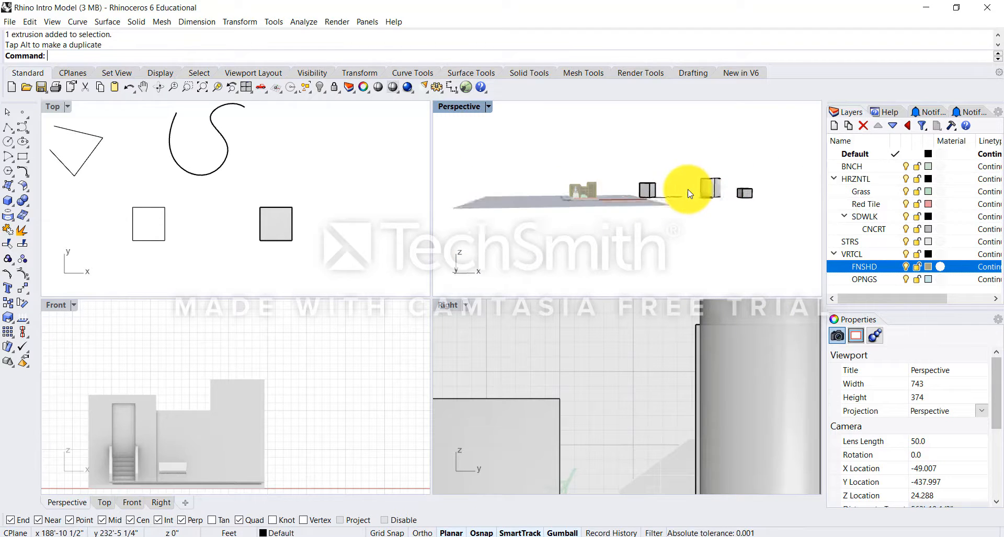
scroll(690, 194, "up", 3)
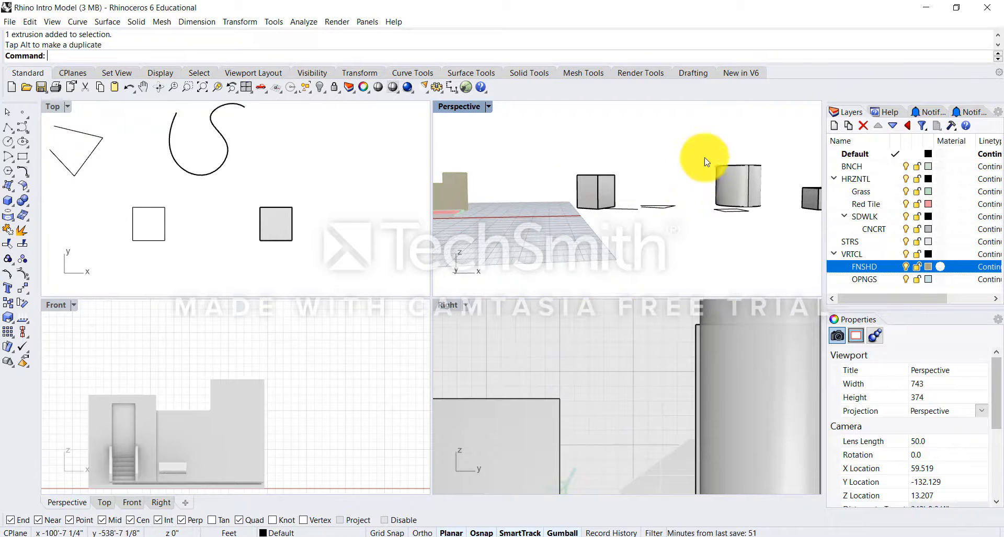
scroll(747, 120, "up", 5)
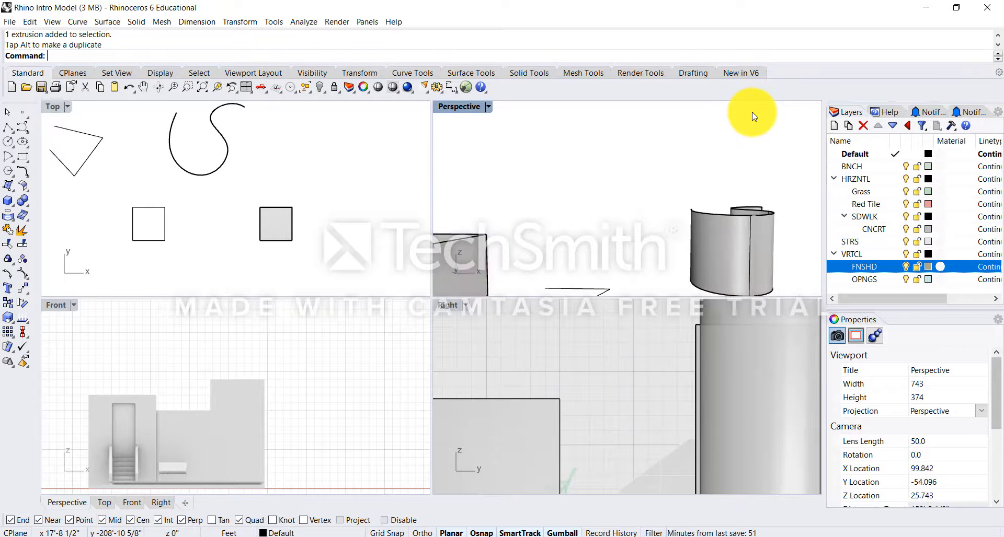
scroll(754, 118, "down", 4)
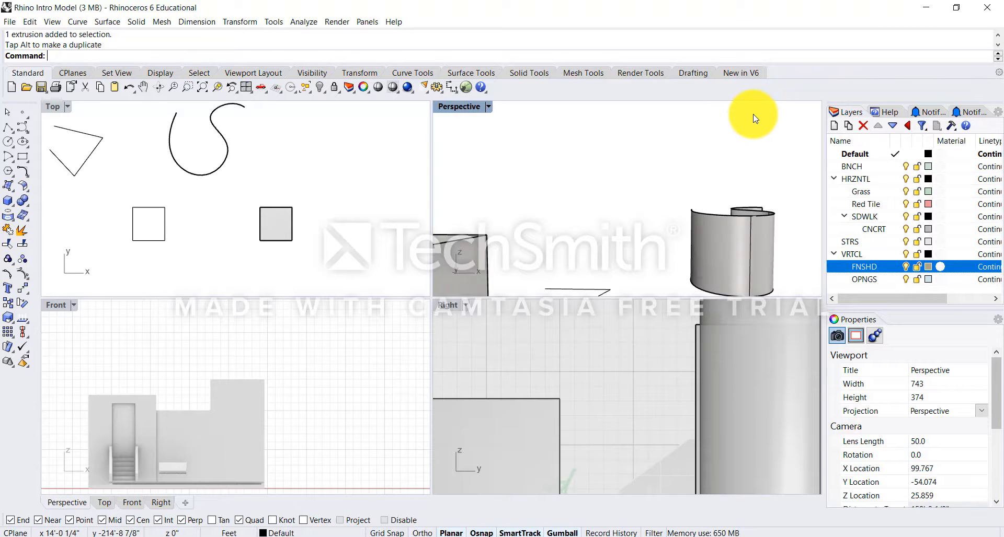
scroll(754, 119, "down", 5)
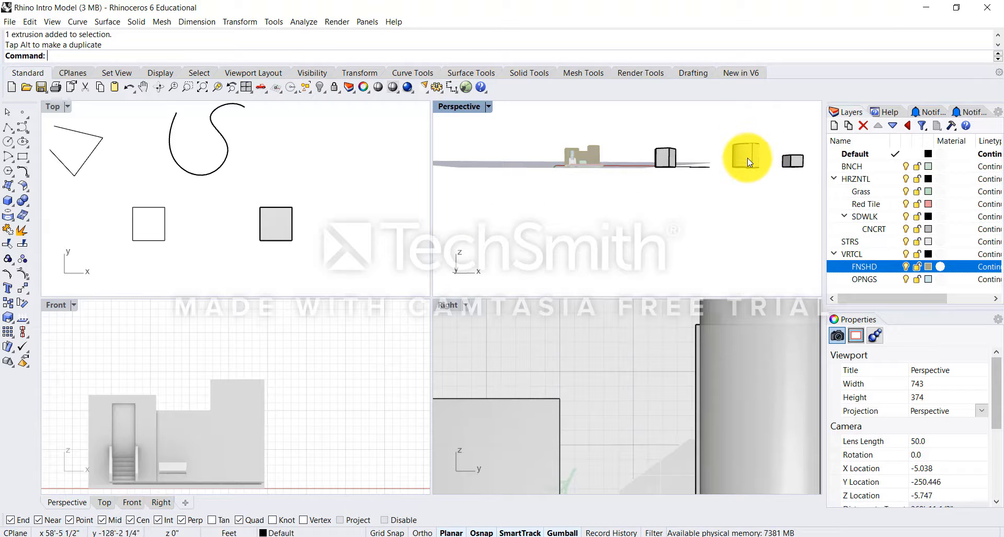
scroll(748, 158, "up", 5)
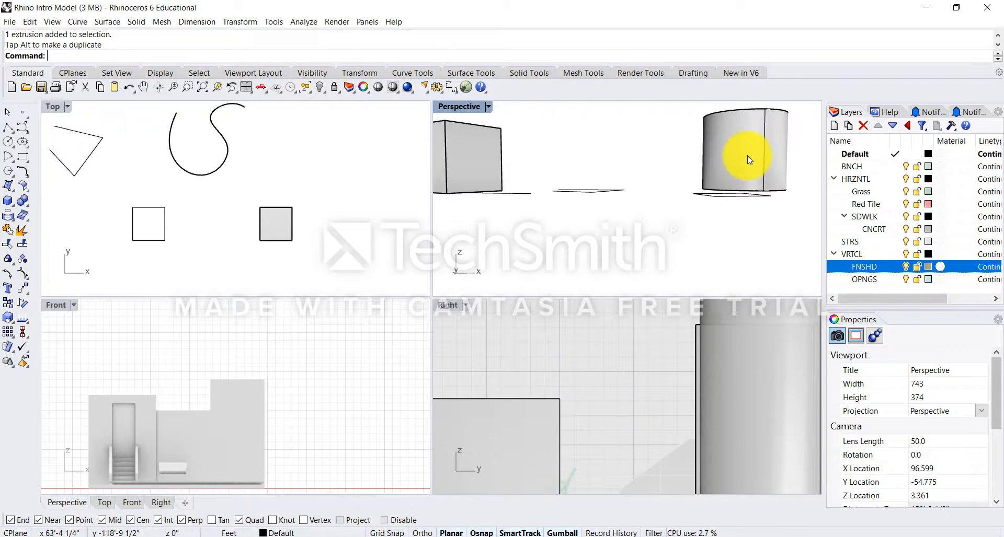
scroll(749, 157, "up", 5)
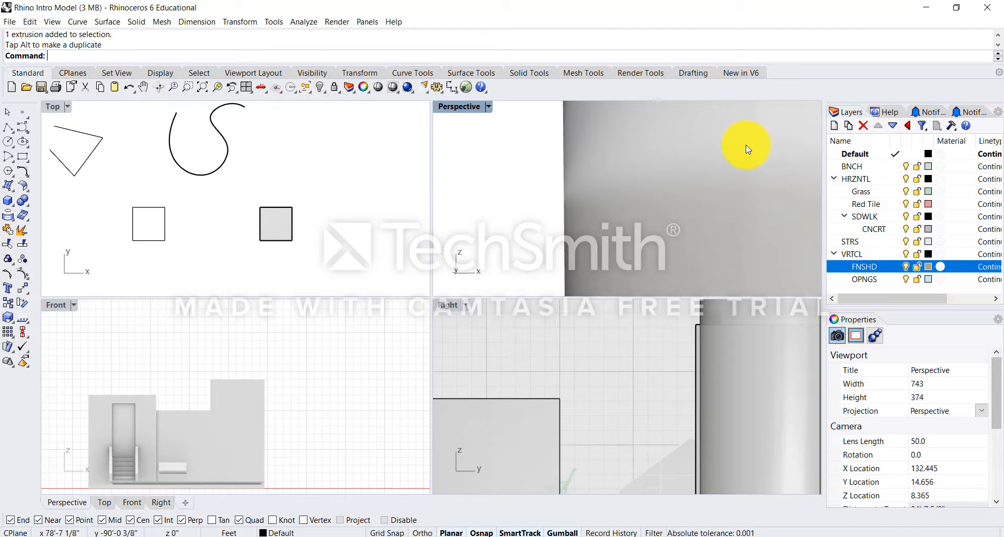
Zoom, orbit and pan the Perspective view around the extrusions until the model is out of sight
scroll(746, 149, "up", 5)
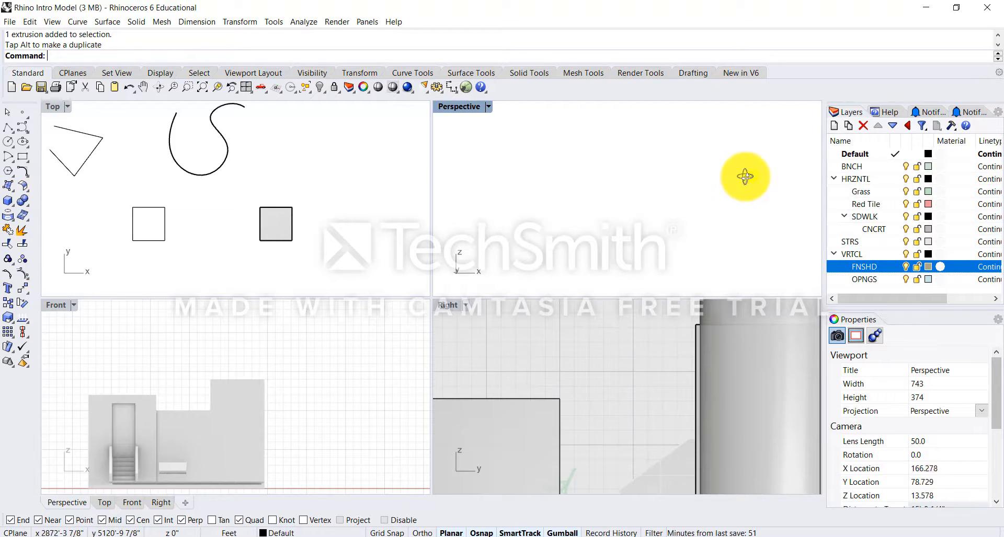
right_click_drag(744, 177, 465, 168)
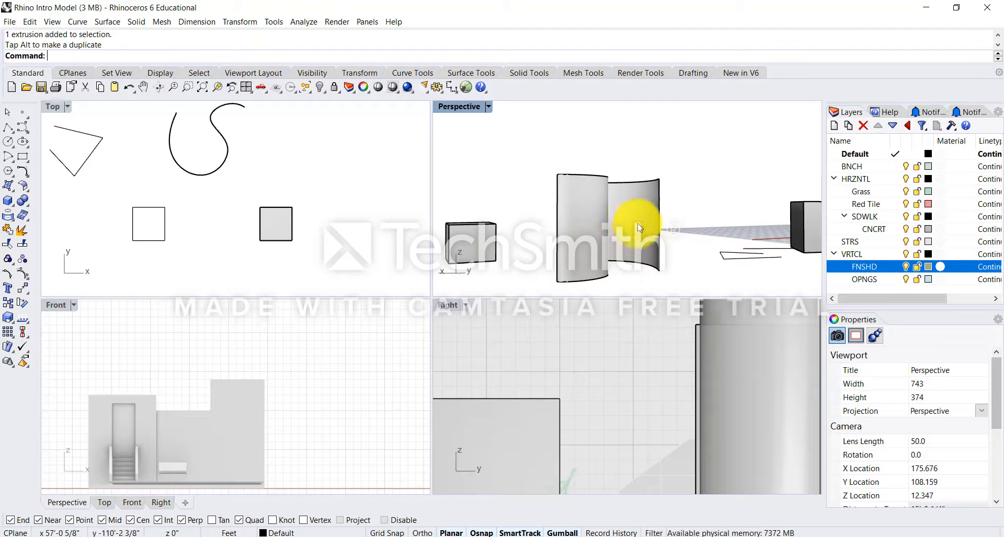
right_click_drag(640, 212, 741, 162, "shift")
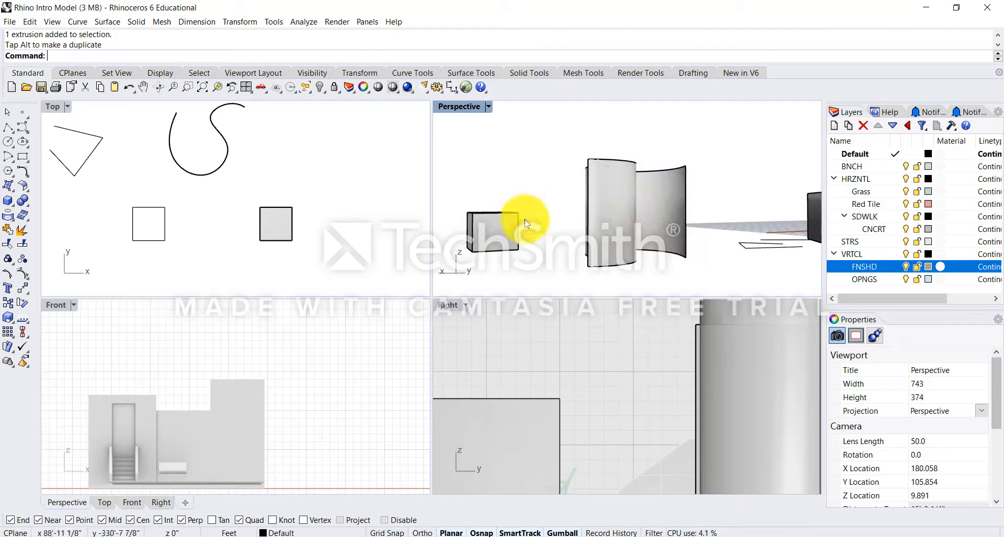
right_click_drag(525, 221, 750, 185, "shift")
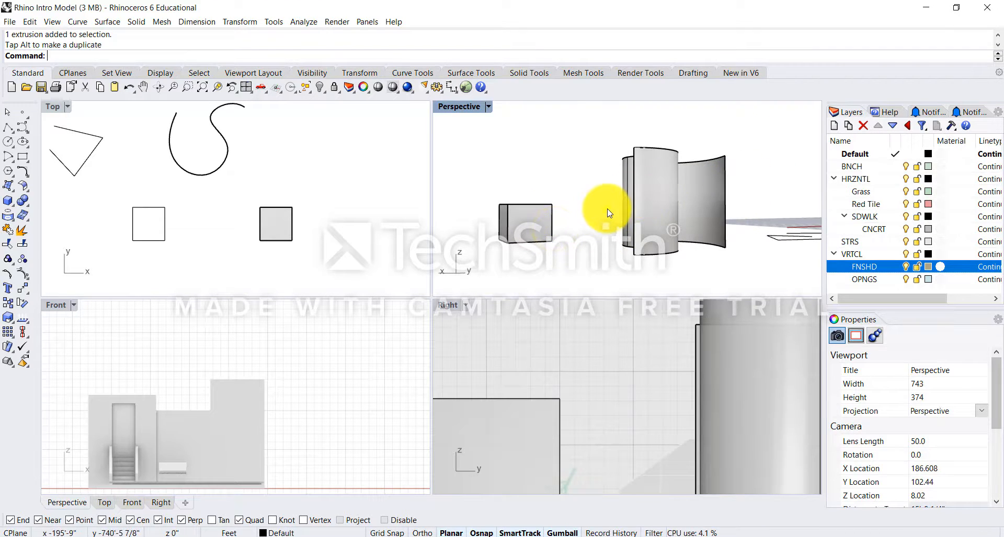
right_click_drag(606, 209, 672, 194)
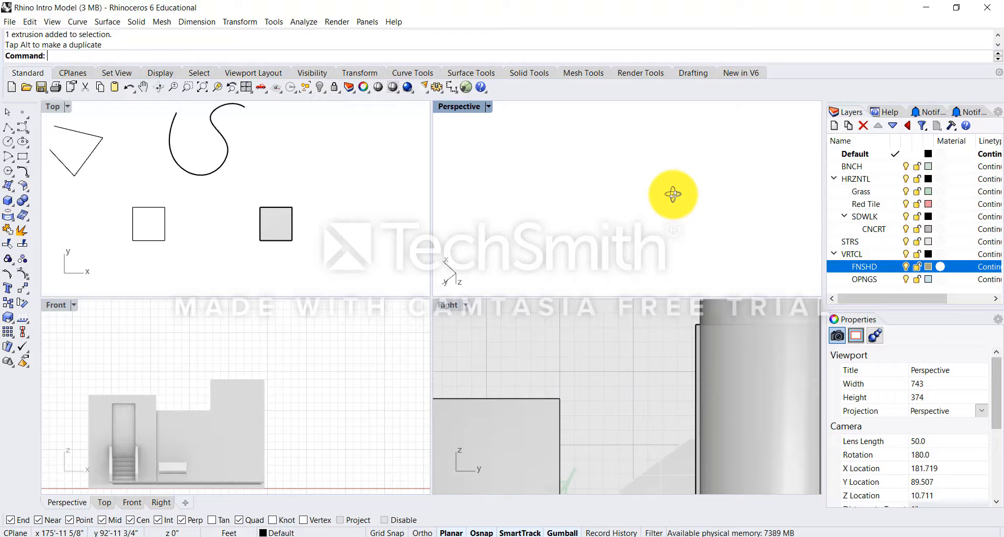
right_click_drag(676, 199, 570, 177)
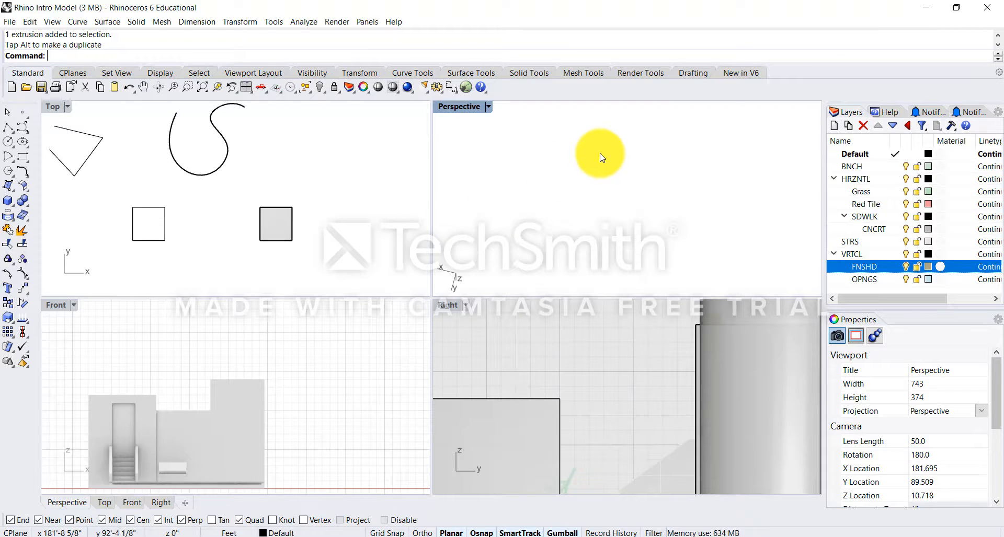
Fit the whole model in Perspective with Zoom Extents, orbit down to near ground level, and fit it again
left_click(202, 88)
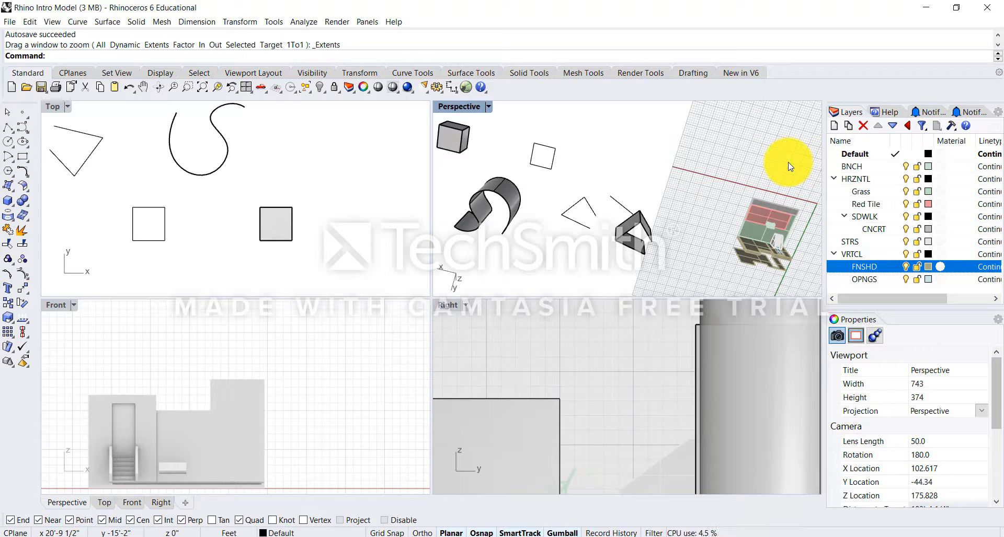
right_click_drag(732, 223, 689, 157)
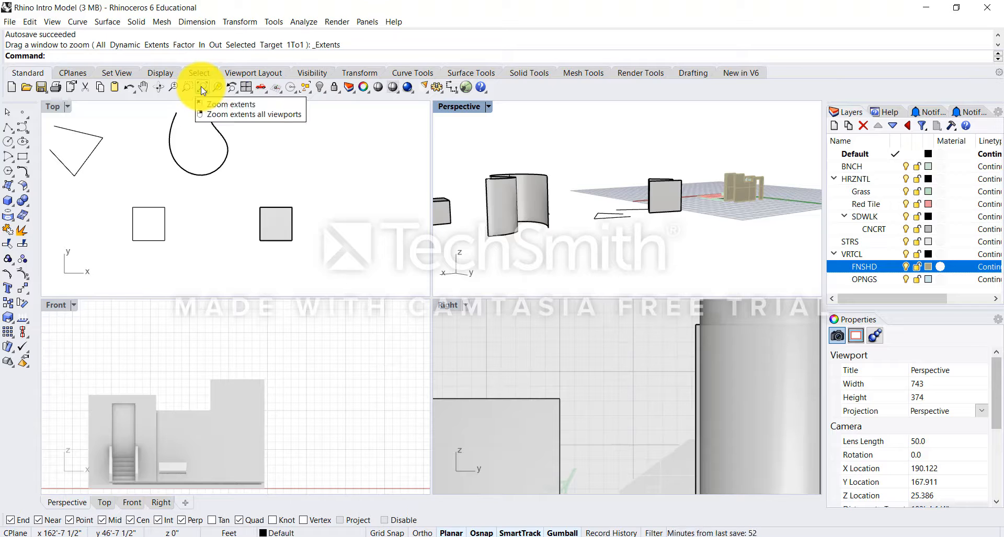
left_click(637, 130)
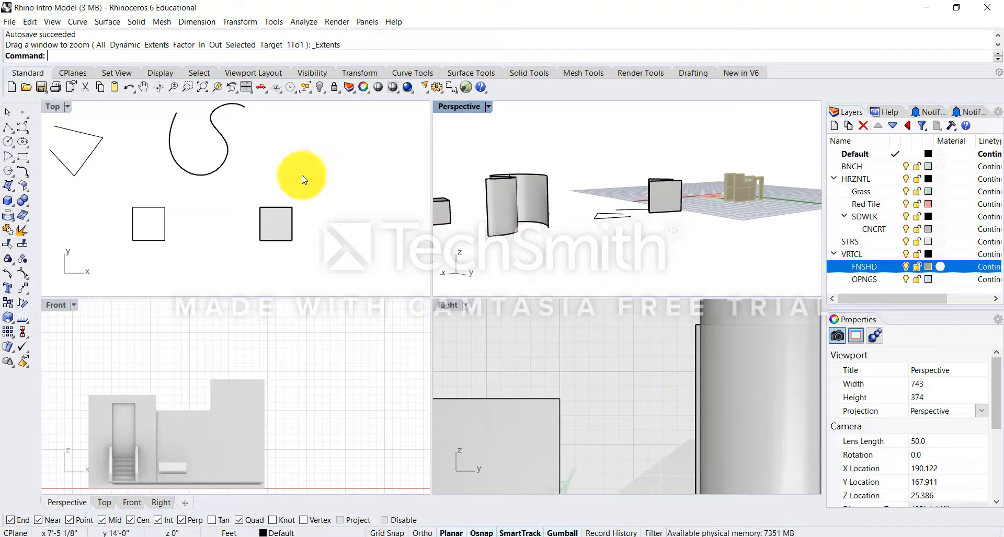
left_click(203, 86)
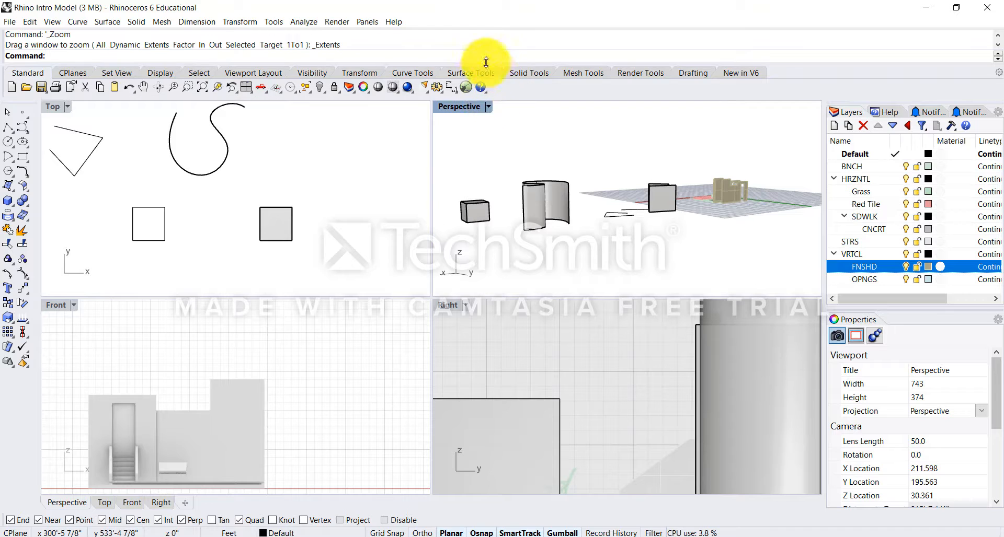
Fit the model in the Right viewport with Zoom Extents and orbit Perspective to look down on the extrusions and building
left_click(531, 327)
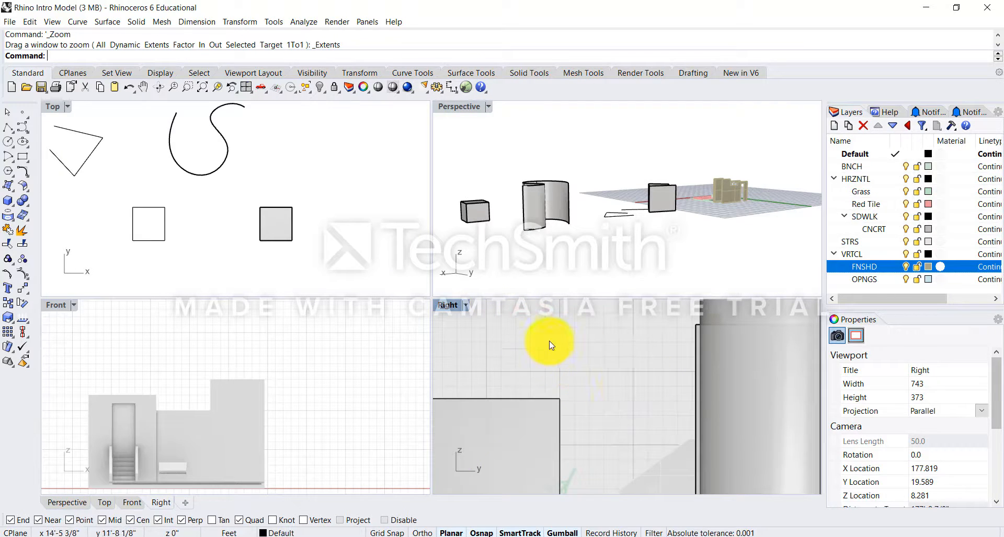
left_click(201, 87)
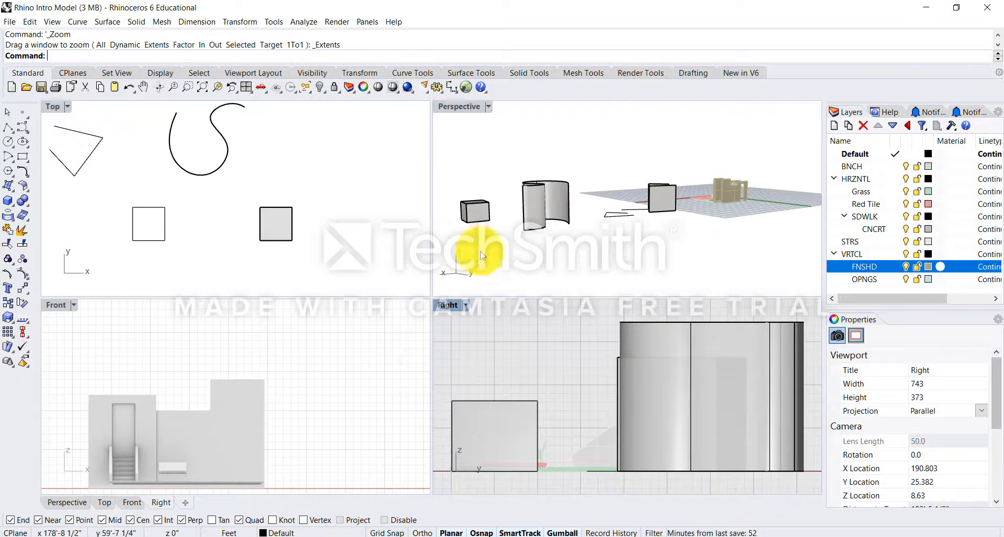
right_click_drag(571, 274, 530, 241)
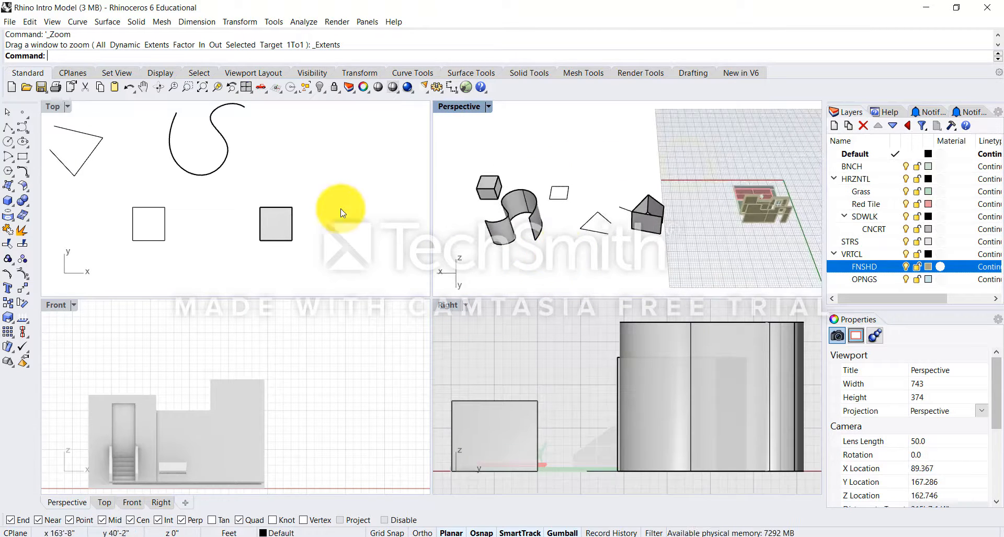
Zoom the Top view far out until the curves and extrusions are out of sight
scroll(250, 204, "down", 20)
scroll(249, 208, "down", 20)
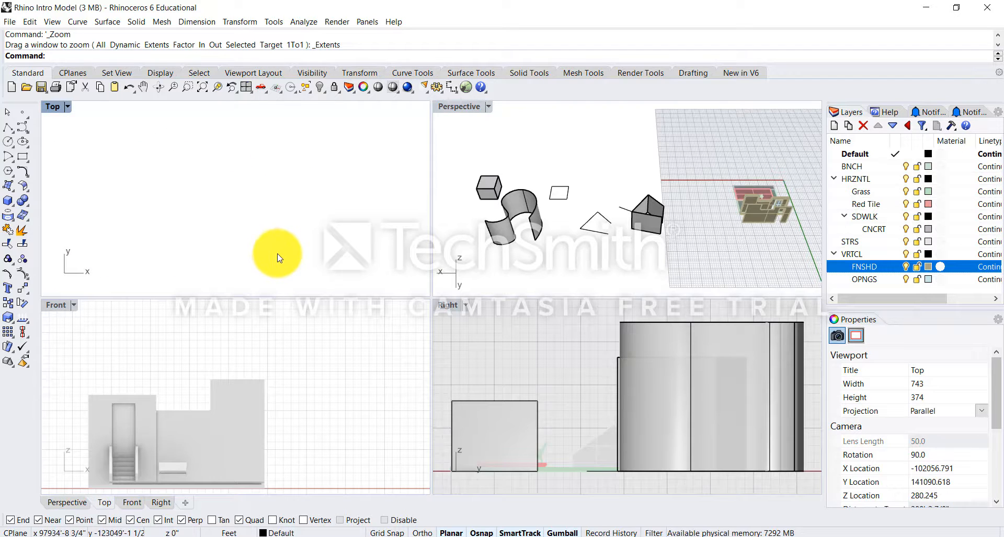
scroll(303, 224, "down", 10)
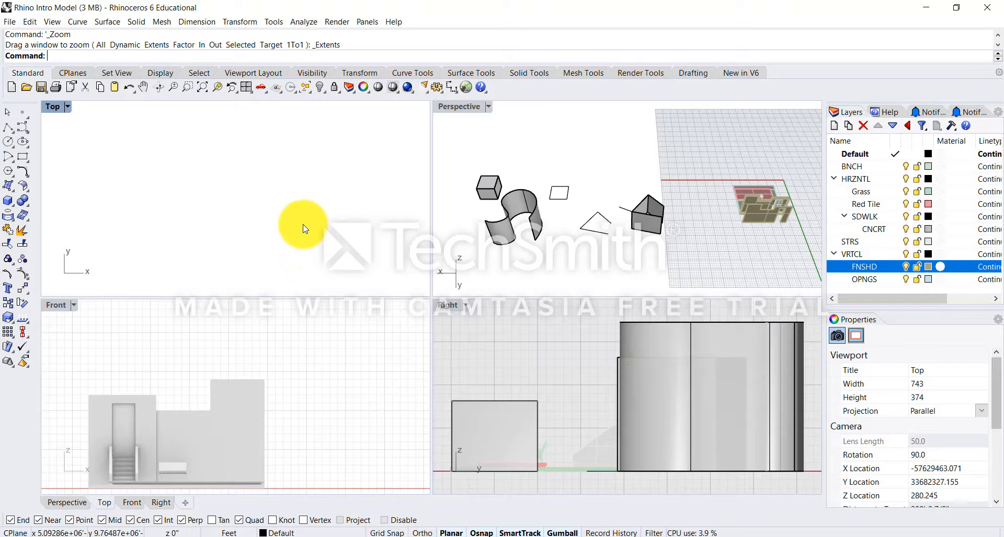
Maximize the Top viewport and zoom it to the extents of the model
scroll(309, 210, "down", 9)
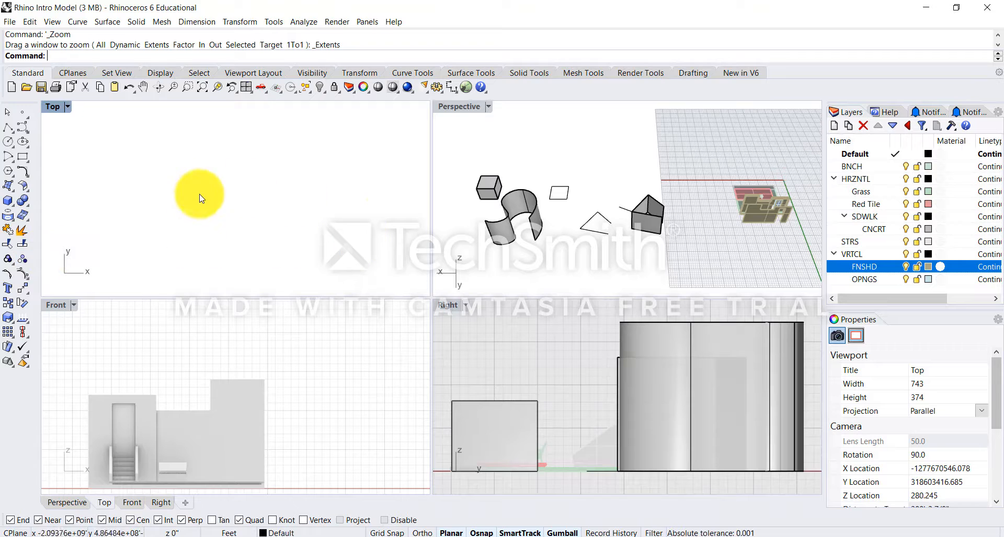
scroll(389, 210, "down", 15)
mouse_move(160, 211)
right_mouse_down()
mouse_move(230, 209)
mouse_move(149, 210)
mouse_move(202, 194)
mouse_move(409, 197)
mouse_move(145, 206)
mouse_move(151, 196)
right_mouse_up()
double_click(53, 106)
right_click_drag(90, 150, 520, 256)
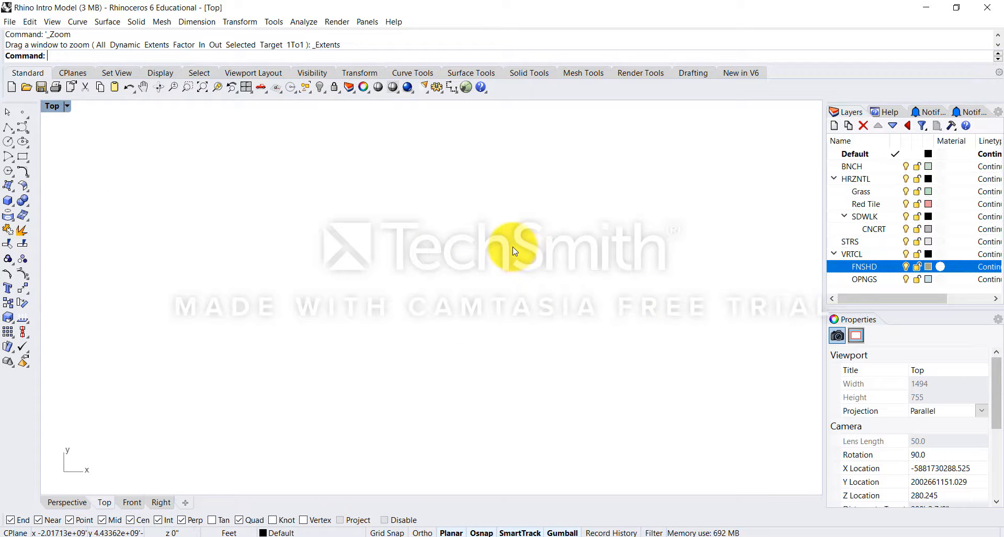
left_click(200, 86)
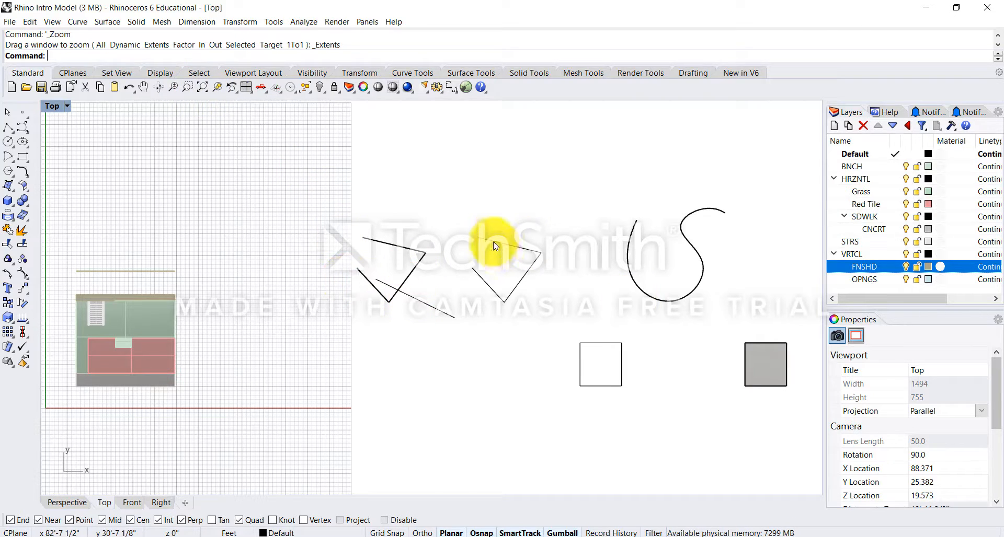
Examine the building plan and loose shapes in the Top view, and restore the four-viewport layout
scroll(489, 240, "down", 5)
scroll(426, 203, "down", 3)
scroll(394, 180, "up", 8)
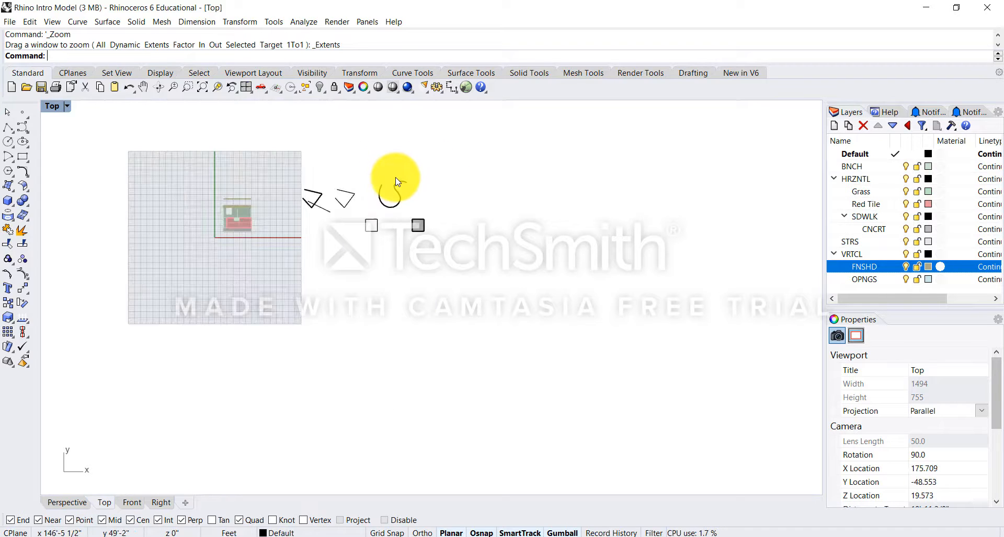
double_click(52, 106)
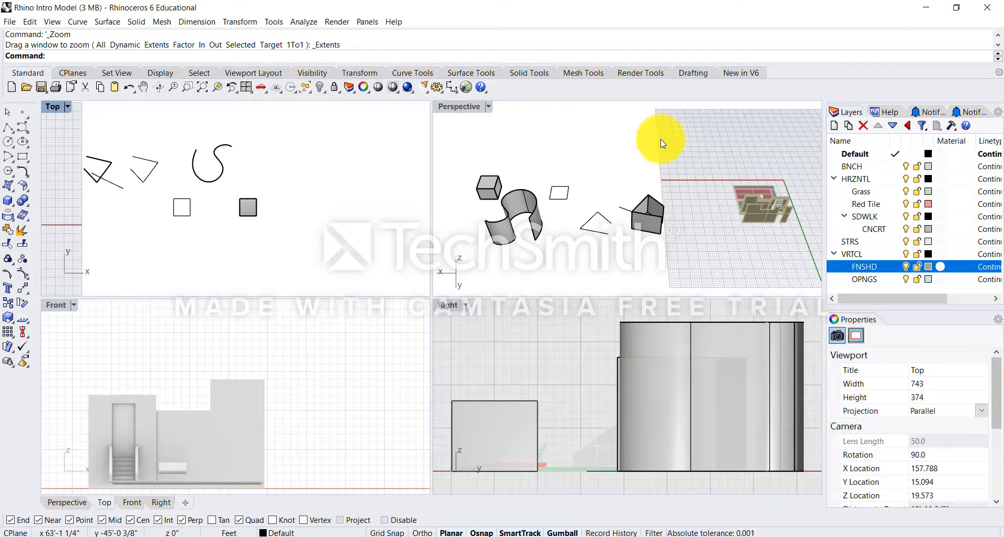
Pan the Right and Top views, orbit the Perspective view to a low angle, and zoom the Front view out around the building
right_click_drag(561, 364, 579, 372)
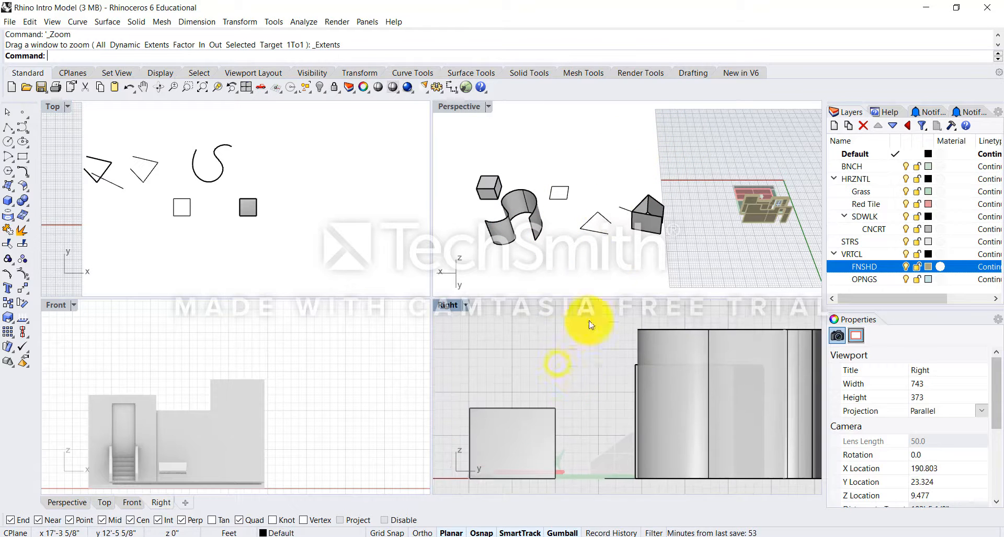
right_click_drag(603, 239, 694, 165)
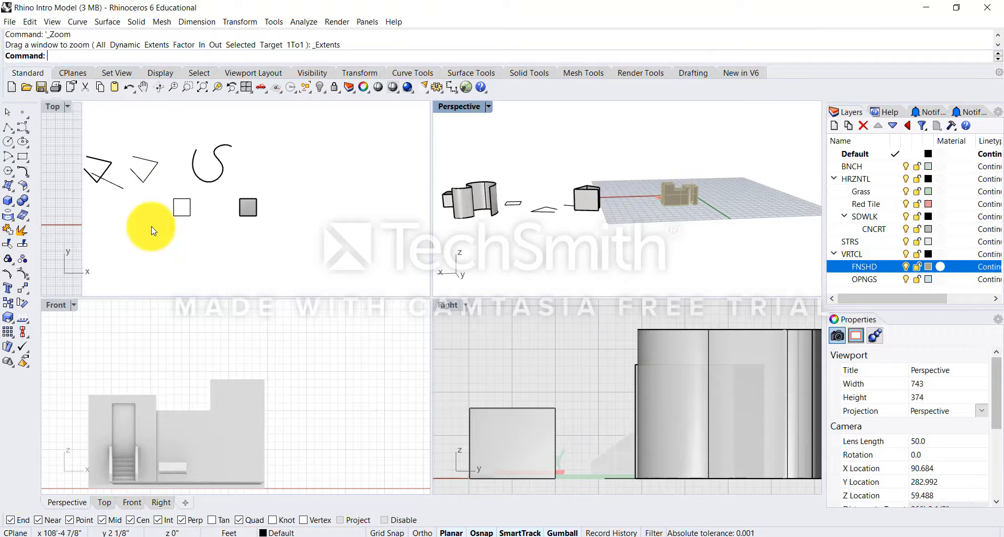
right_click_drag(151, 225, 270, 213)
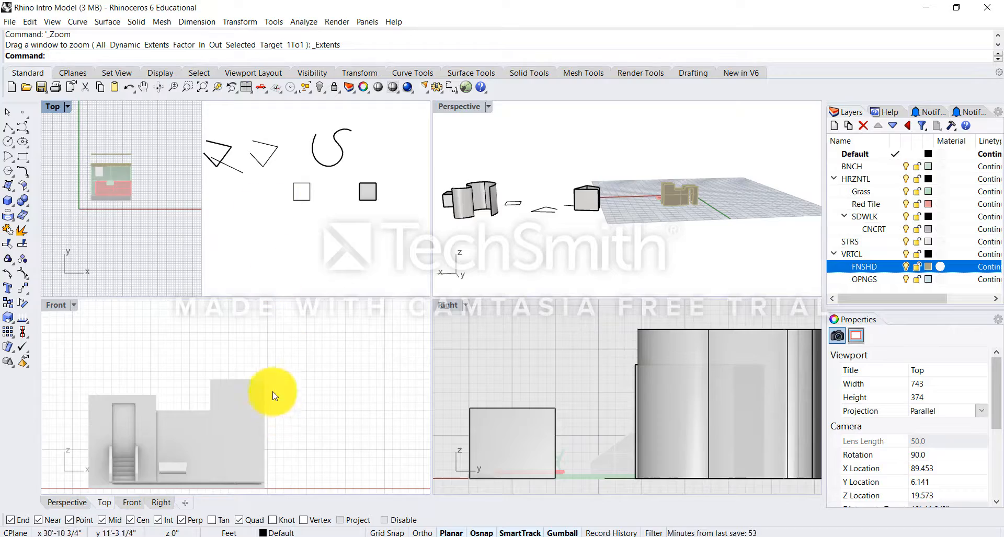
scroll(299, 361, "down", 3)
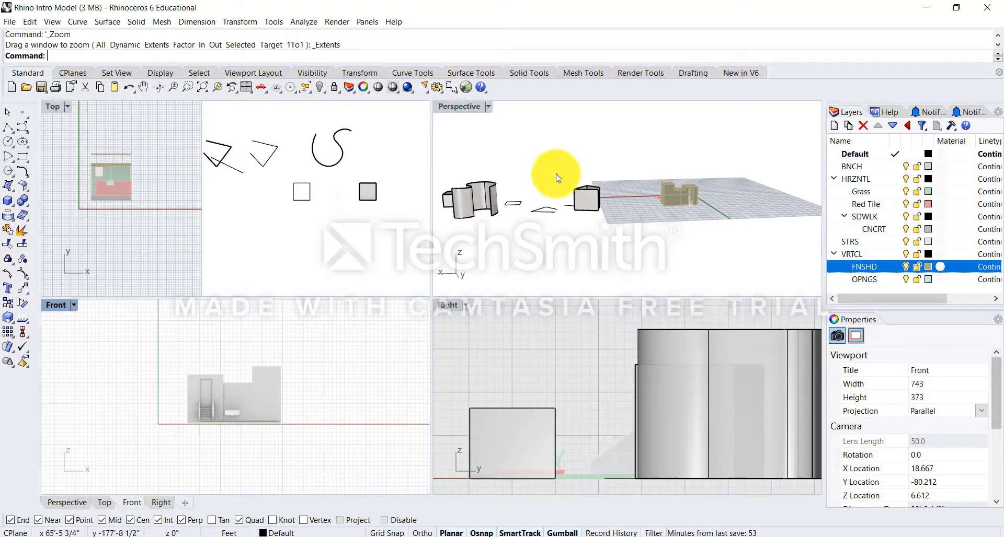
Maximize the Perspective viewport and examine the building's walls up close and from a distance
double_click(464, 106)
right_click_drag(688, 235, 408, 302)
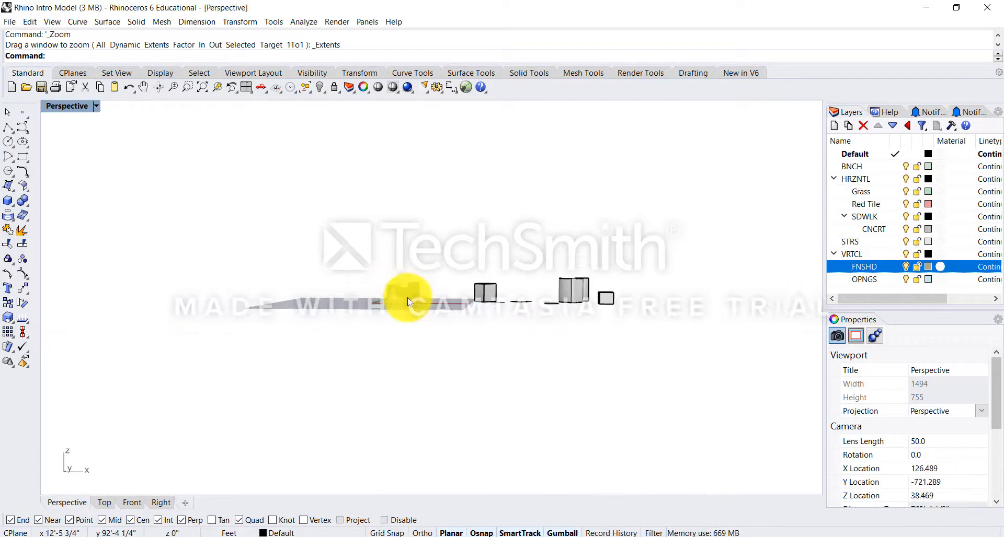
scroll(405, 282, "up", 5)
scroll(329, 375, "up", 4)
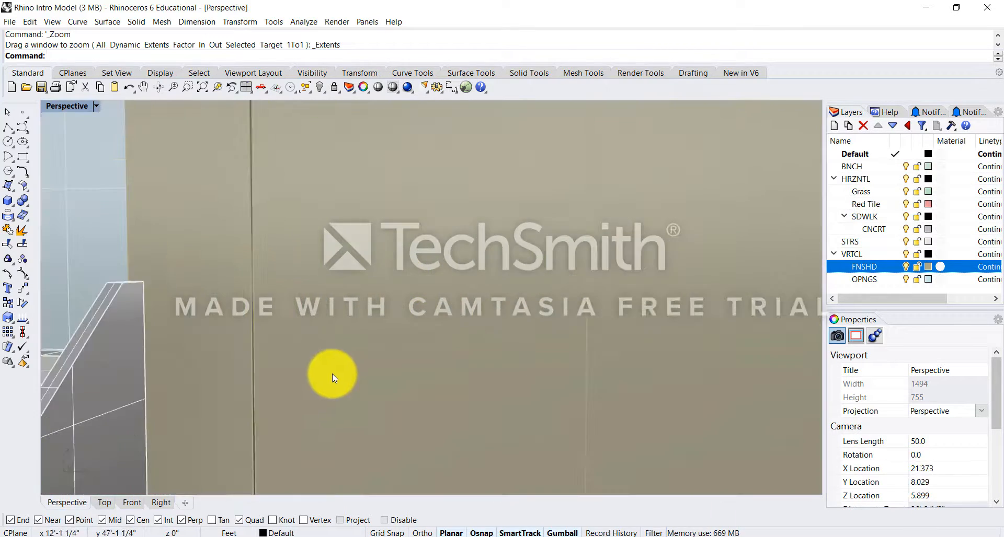
scroll(347, 376, "down", 8)
scroll(667, 201, "up", 3)
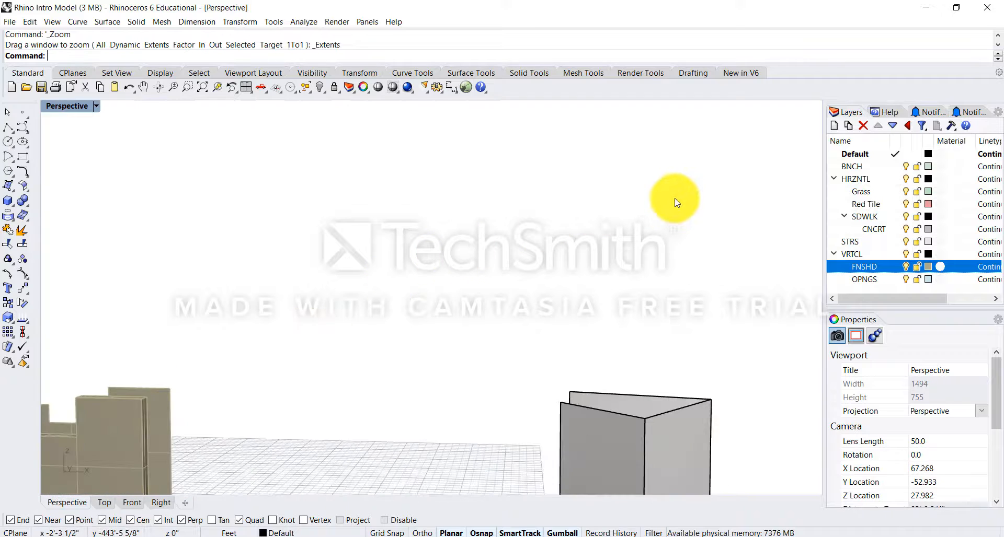
scroll(116, 455, "up", 2)
scroll(115, 453, "up", 3)
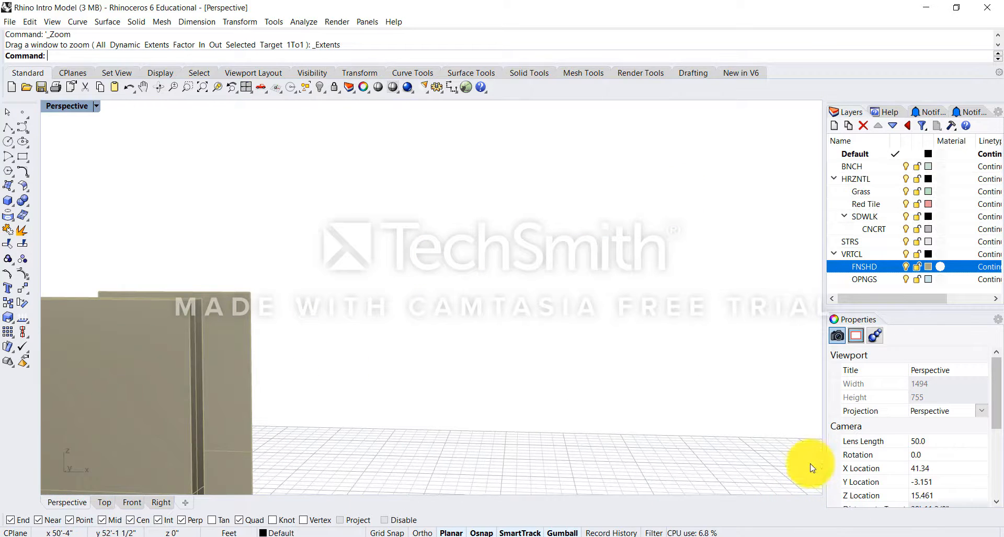
scroll(138, 272, "up", 2)
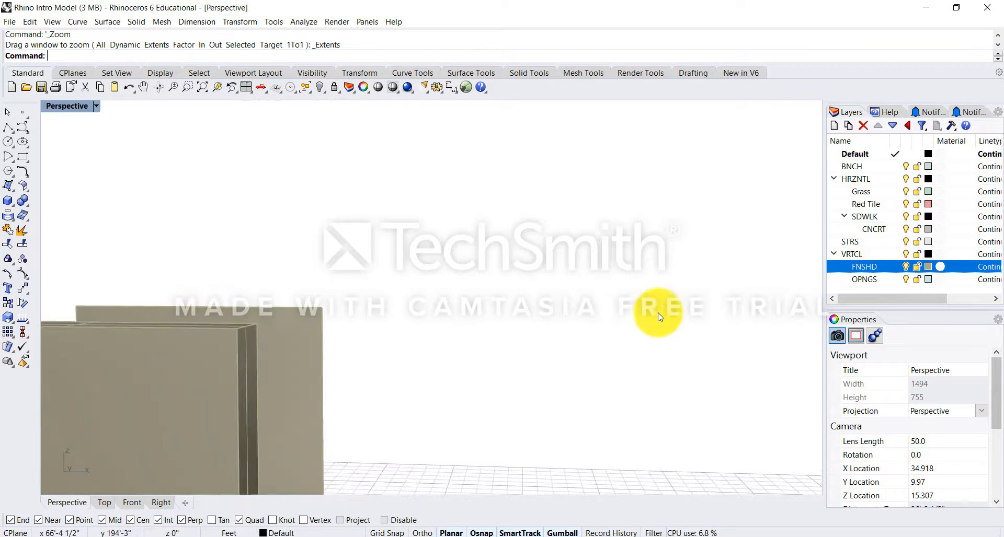
scroll(660, 317, "down", 5)
scroll(660, 317, "down", 3)
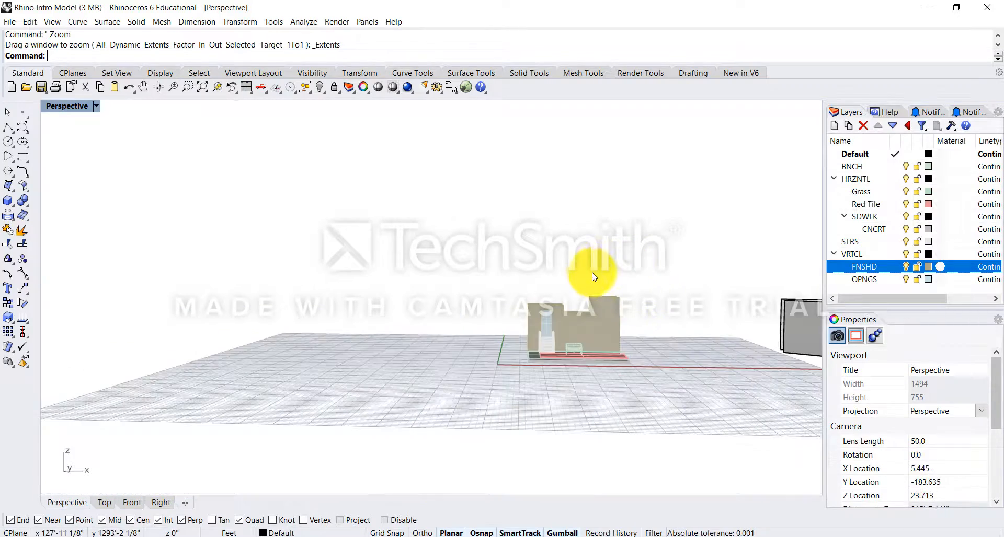
Frame the building at an angle in the Perspective view and return to the four-viewport layout
right_click_drag(522, 219, 427, 251)
right_click_drag(417, 315, 471, 332, "shift")
scroll(480, 263, "up", 8)
right_click_drag(427, 364, 523, 309)
double_click(57, 108)
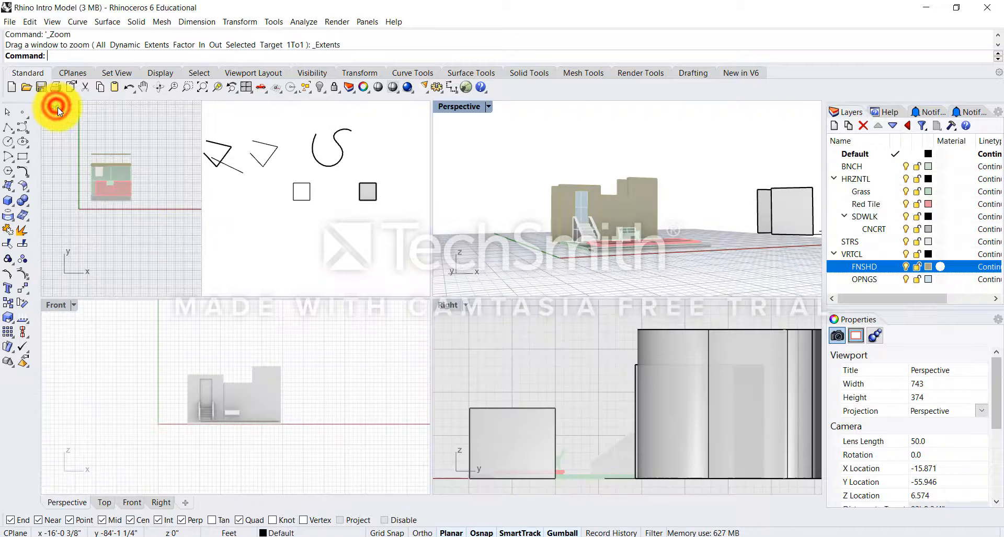
Reframe the building in the Top and Front views and orbit the Perspective view around it
left_click(157, 204)
left_click(260, 419)
scroll(260, 418, "up", 4)
right_click_drag(256, 417, 292, 447)
right_click_drag(272, 381, 237, 394)
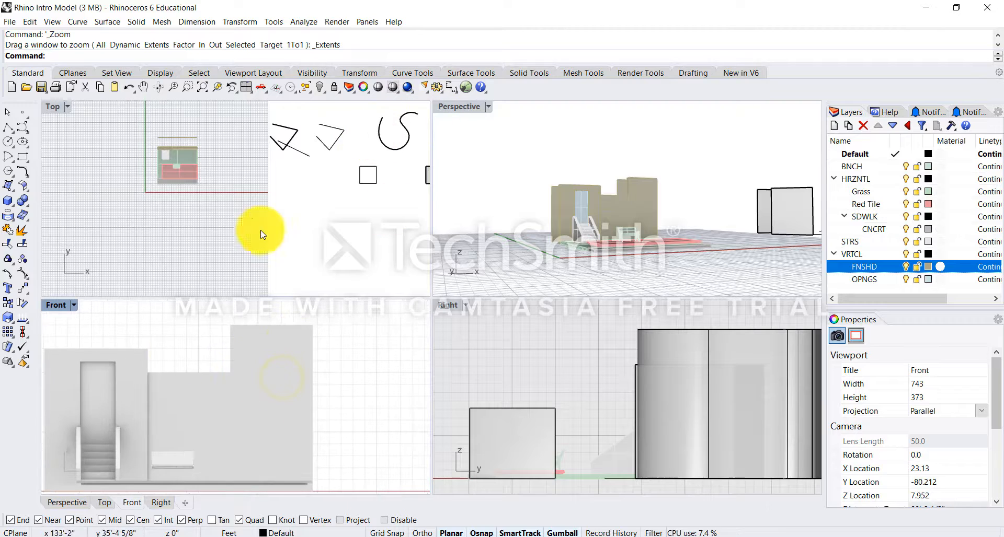
right_click_drag(173, 370, 207, 361)
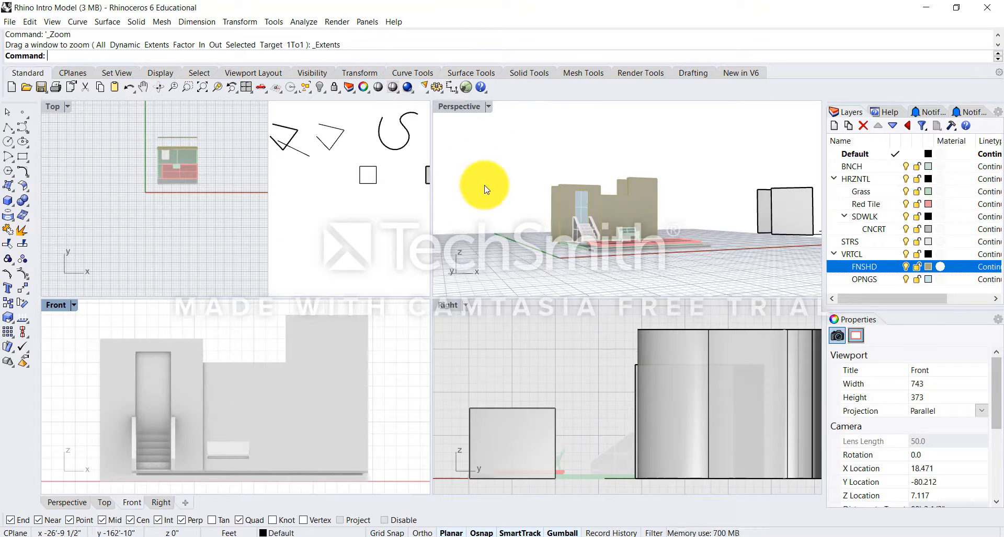
right_click_drag(611, 215, 636, 176)
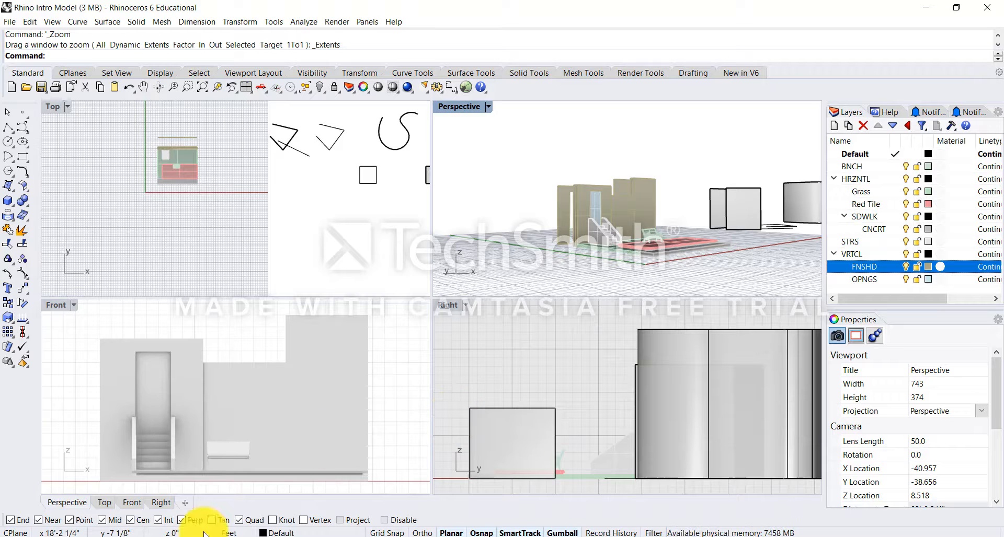
left_click(338, 536)
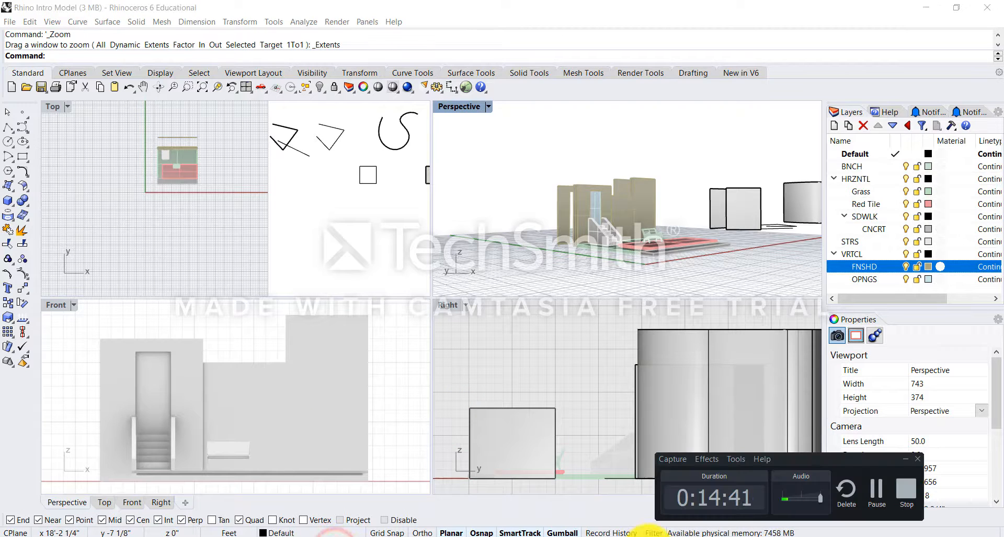
left_click(878, 496)
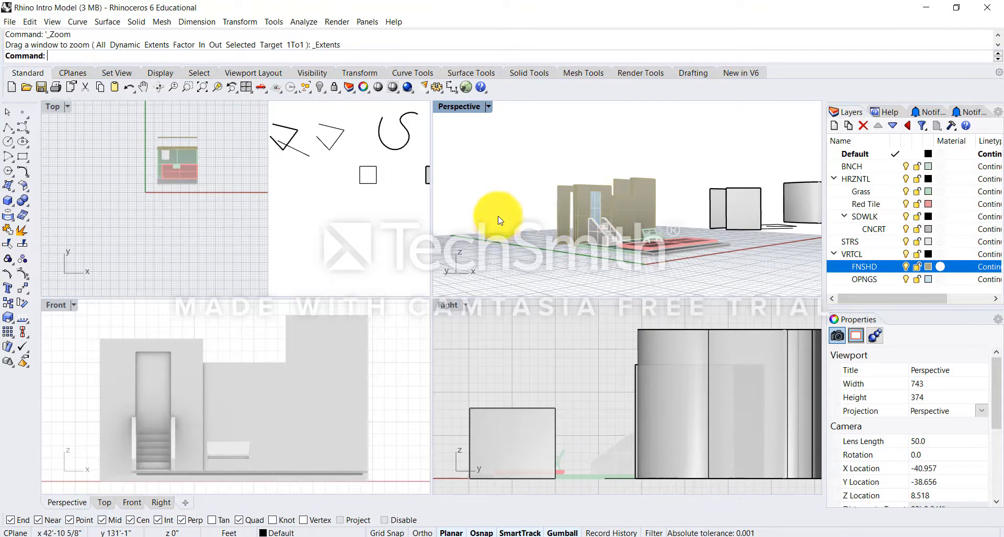
Zoom in and out on the building in the Front and Top views to examine its bench, facade and plan
scroll(329, 390, "down", 10)
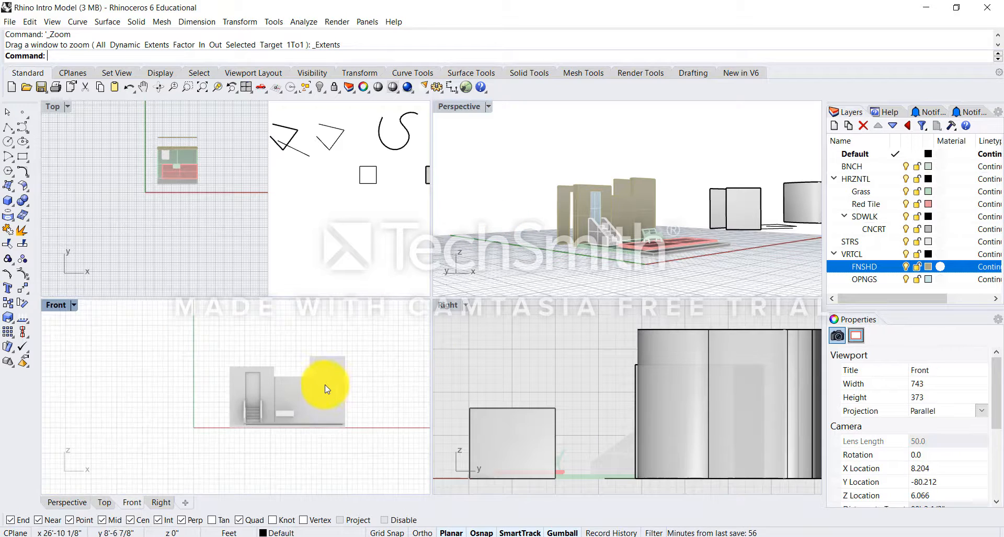
scroll(315, 386, "up", 8)
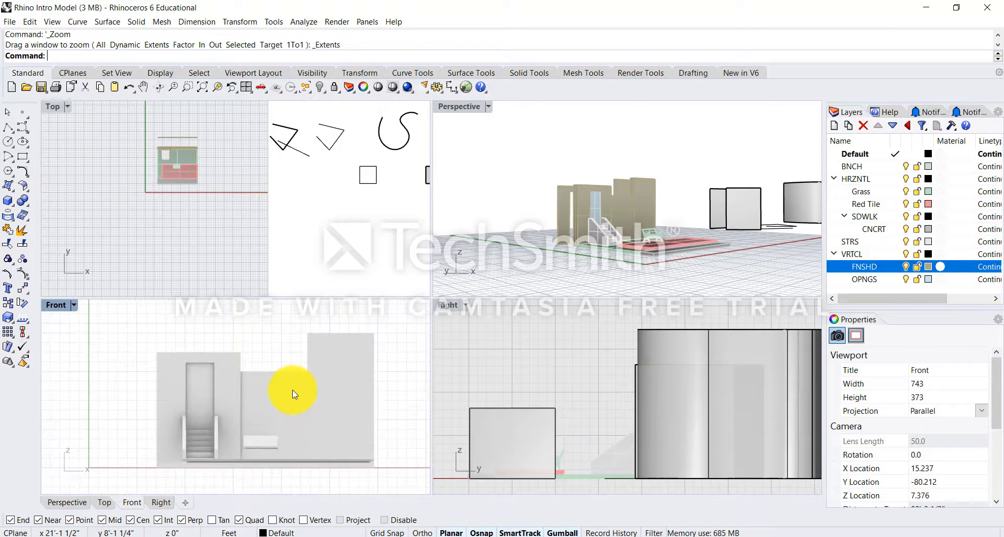
scroll(277, 459, "up", 5)
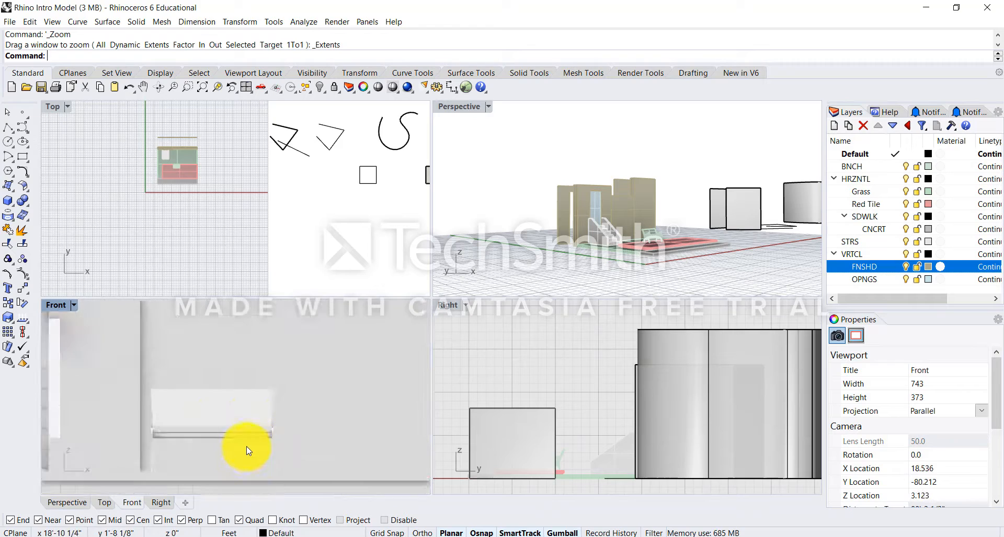
scroll(270, 395, "down", 5)
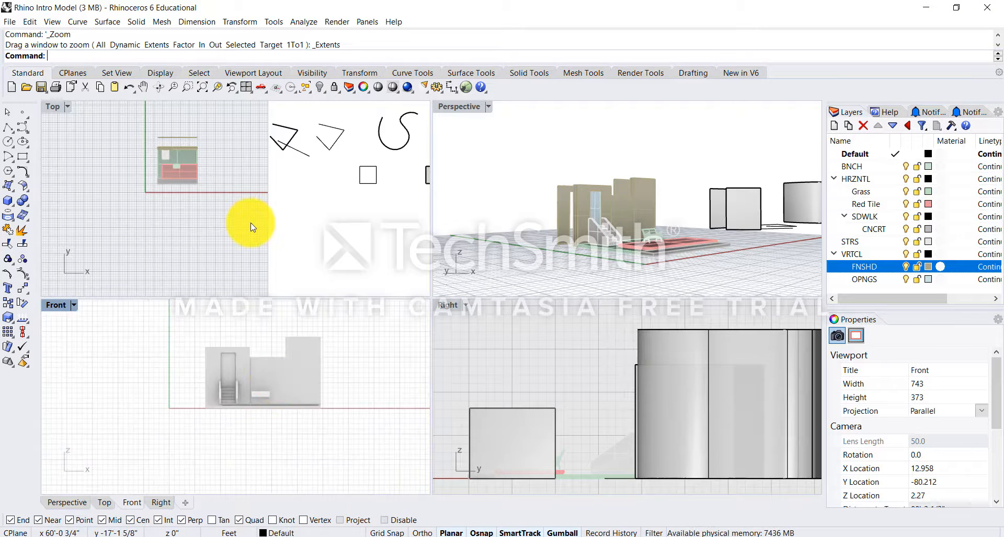
scroll(118, 104, "up", 5)
scroll(169, 136, "down", 10)
scroll(192, 175, "up", 8)
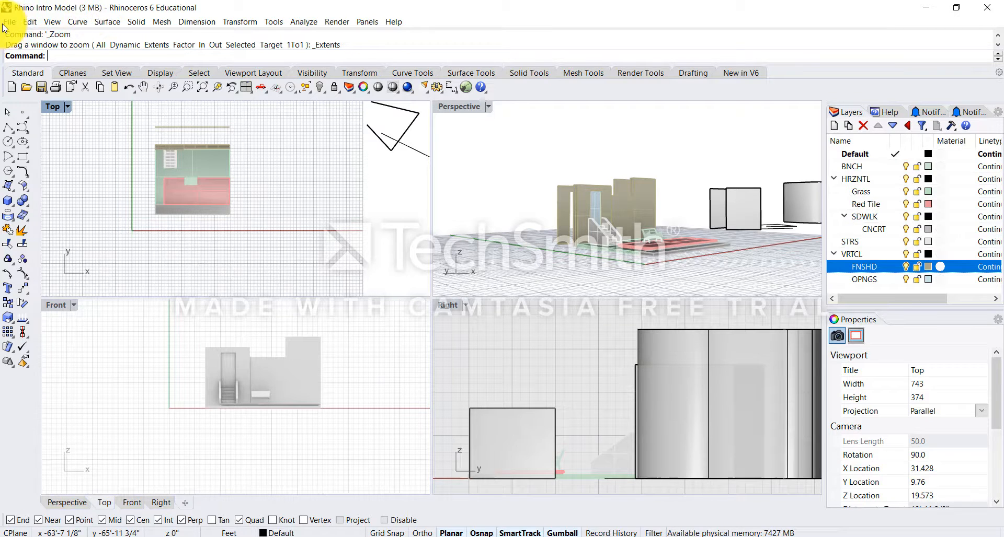
Review the available file, view, surface, dimension, mesh, transform, analysis and panel commands without running any
left_click(374, 26)
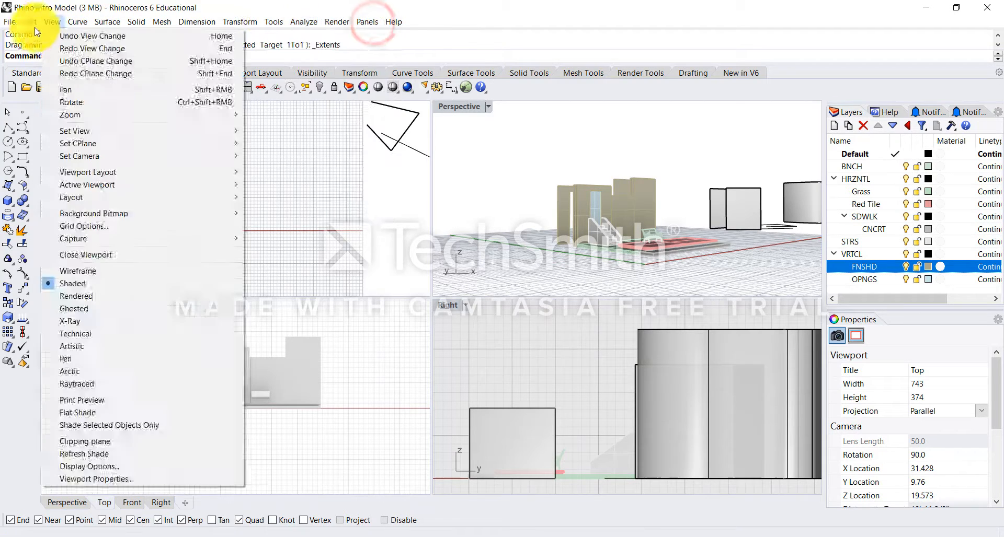
mouse_move(13, 24)
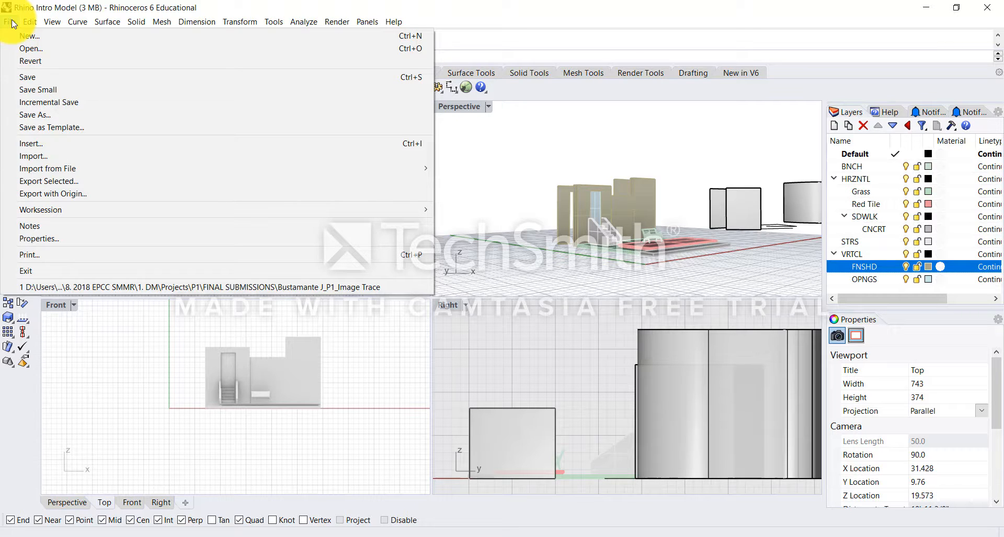
mouse_move(104, 30)
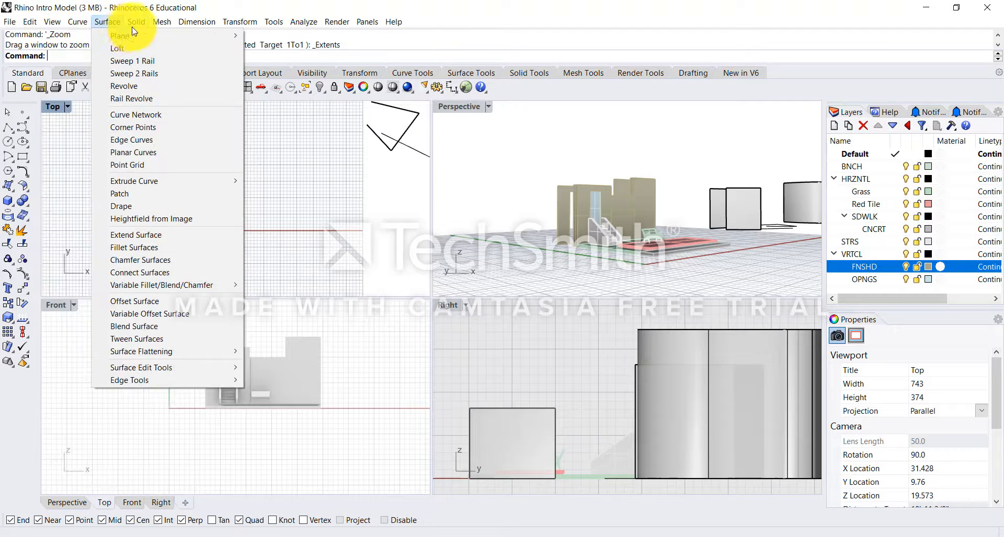
mouse_move(213, 29)
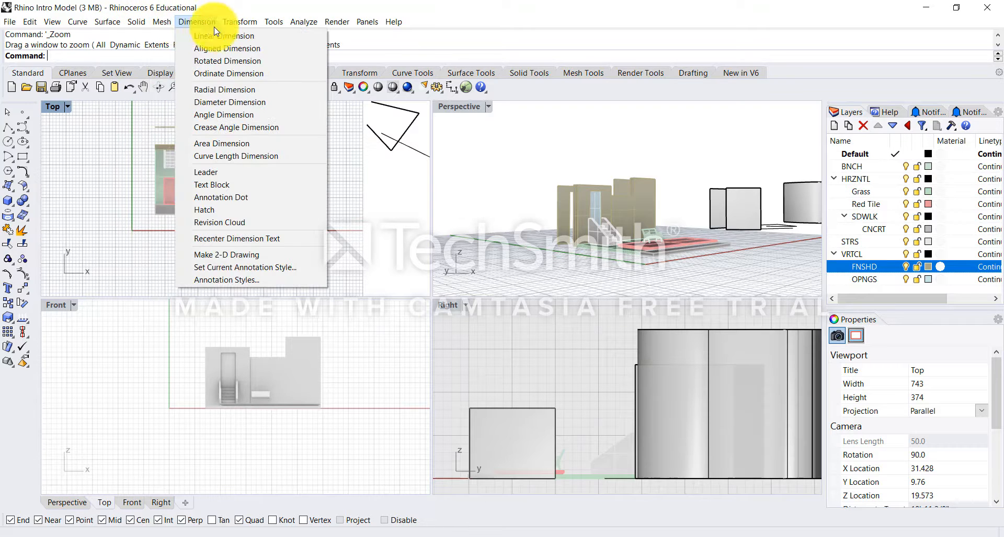
mouse_move(393, 31)
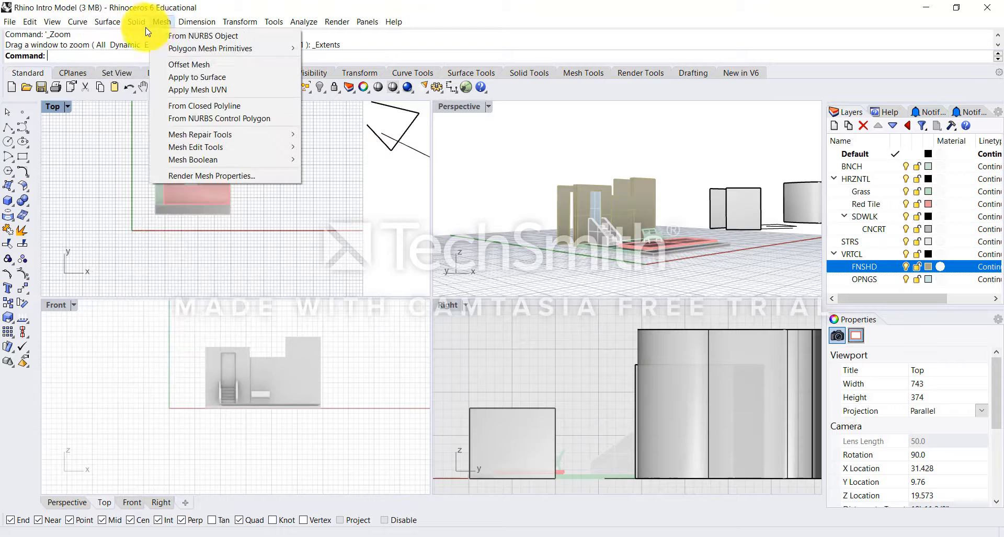
mouse_move(147, 30)
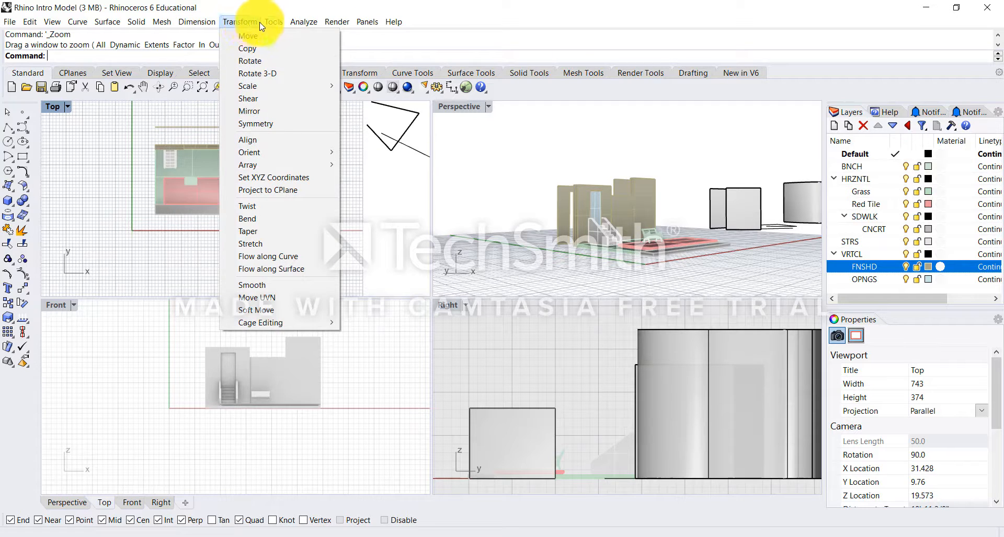
mouse_move(264, 26)
mouse_move(301, 26)
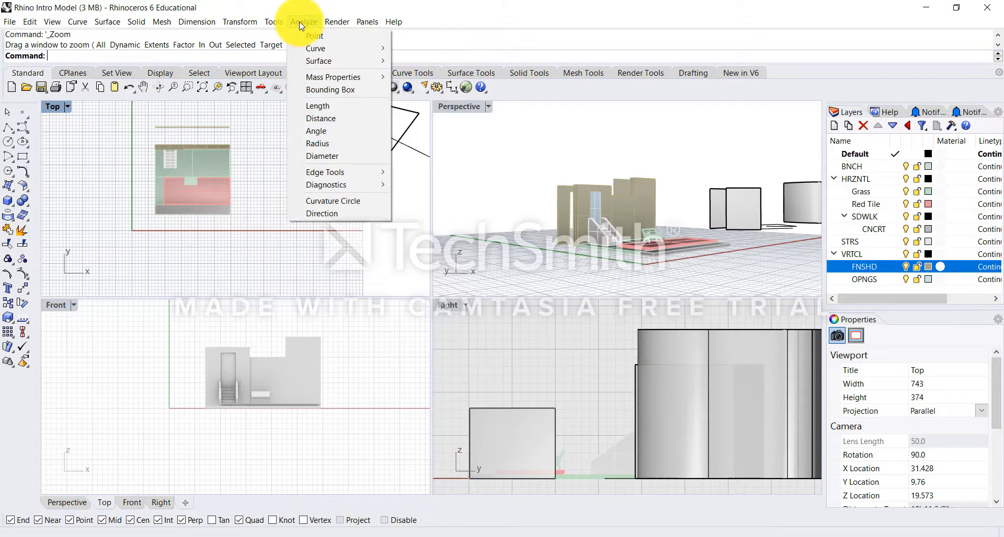
mouse_move(367, 21)
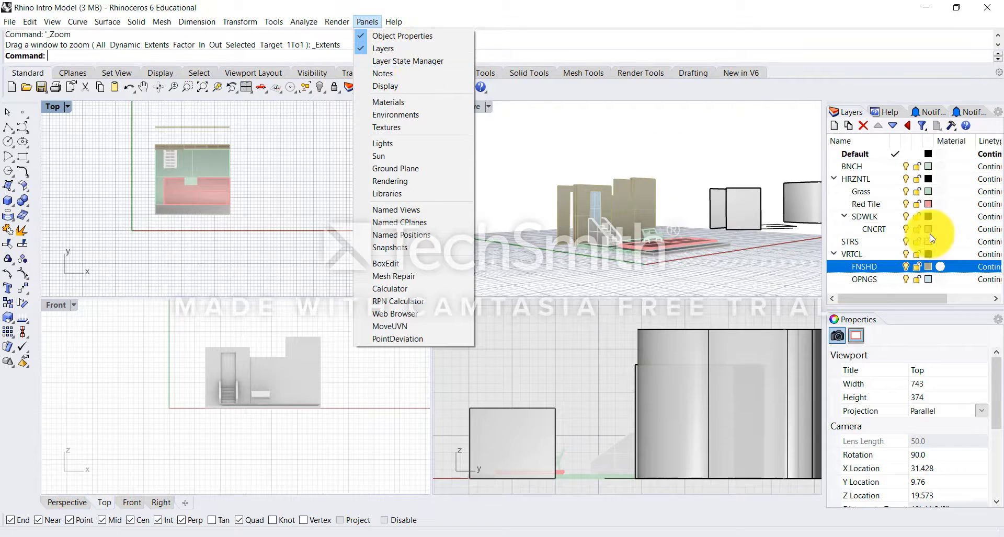
left_click(644, 6)
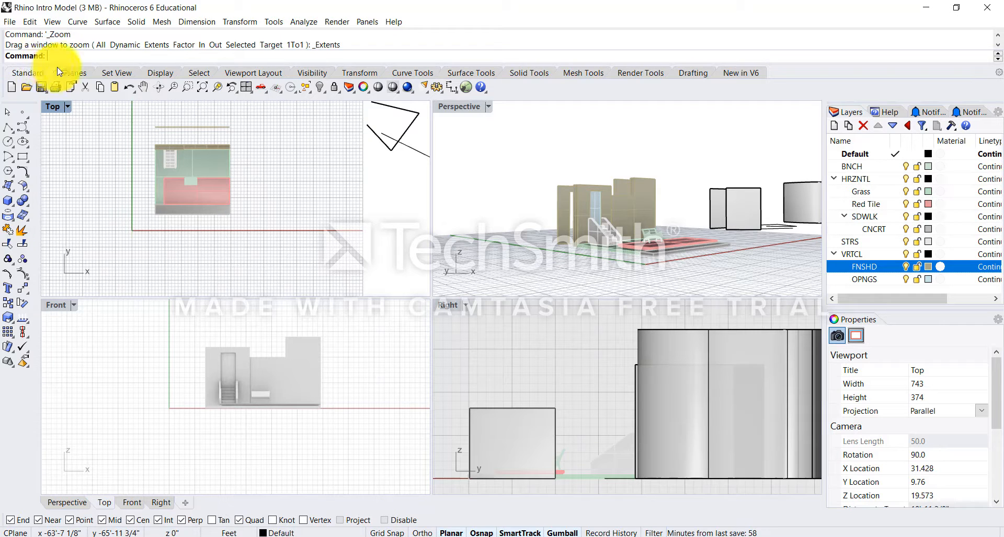
Try entering the Line, Trim, Circle and Rectangle command names at the command prompt, clearing each without running it
left_click(68, 57)
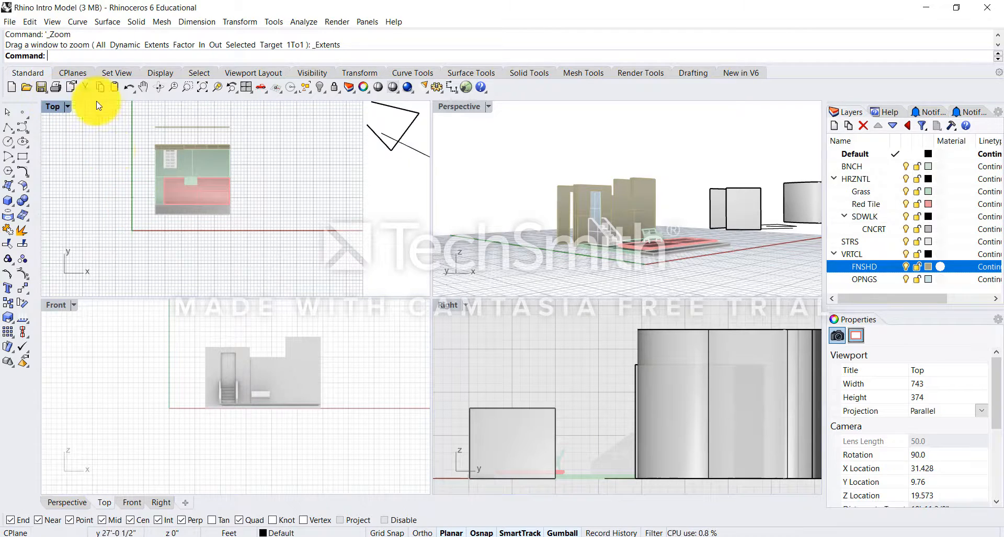
right_click_drag(75, 201, 226, 204)
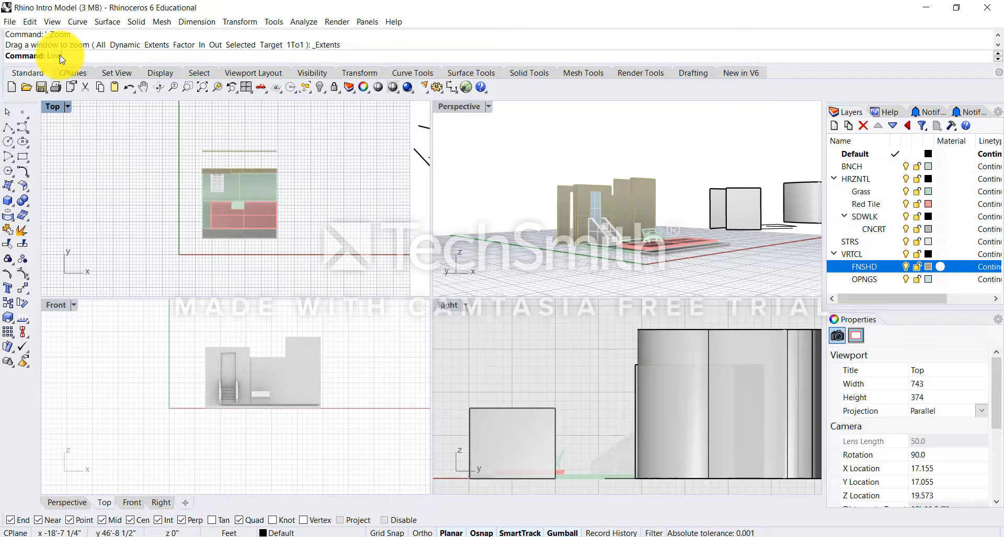
key("Escape")
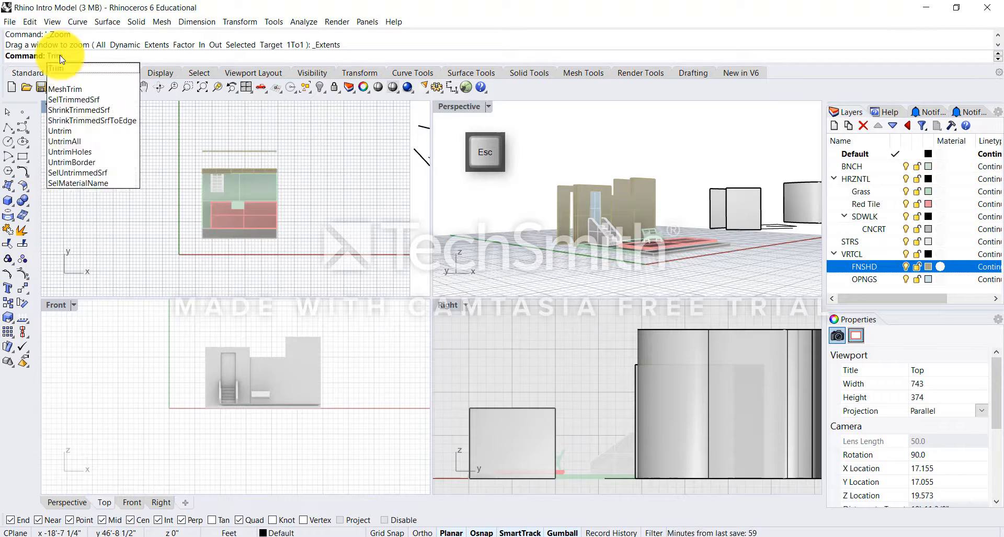
key("Escape")
type("Circle")
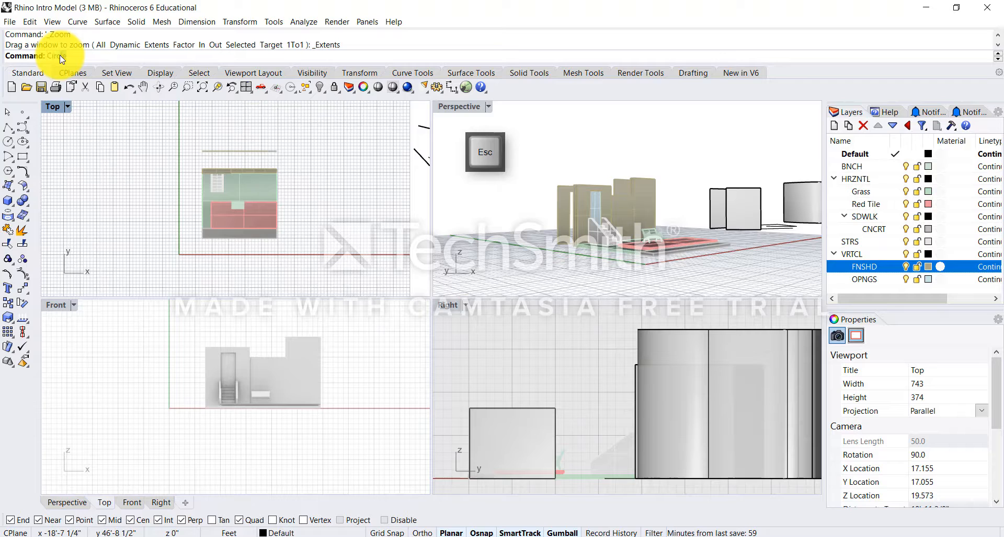
key("Escape")
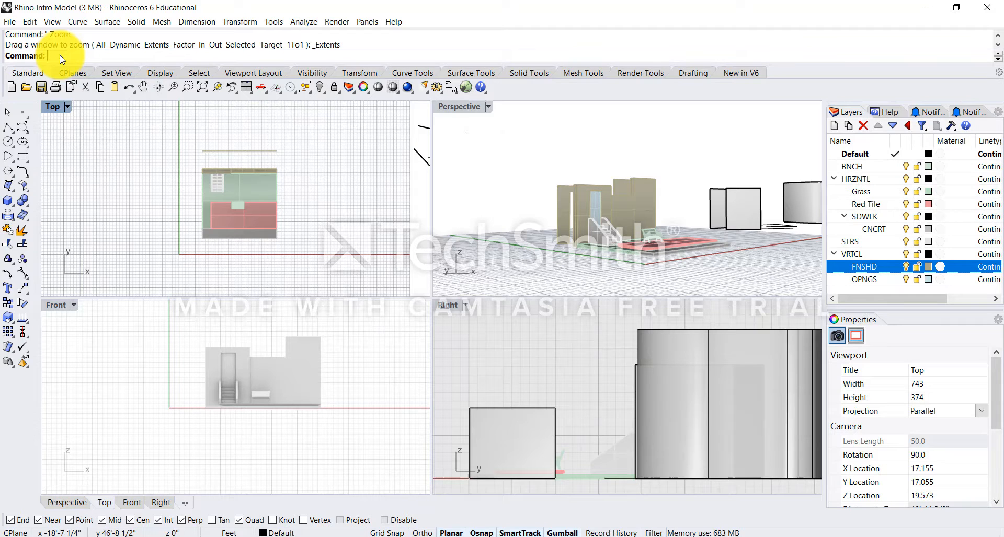
type("Rec")
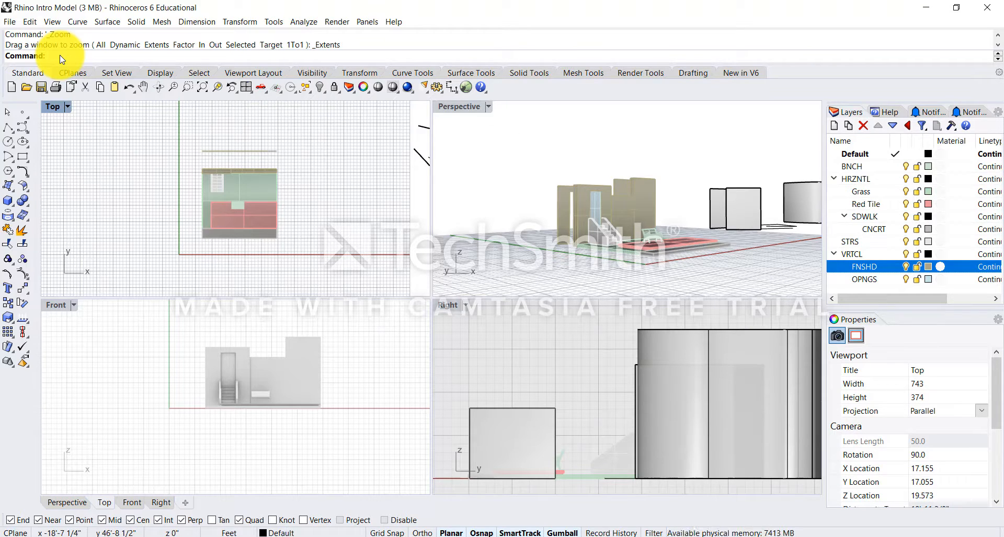
Narrow the command suggestions with "Recta", start the Rectangle command and cancel it before placing a corner
type("Re")
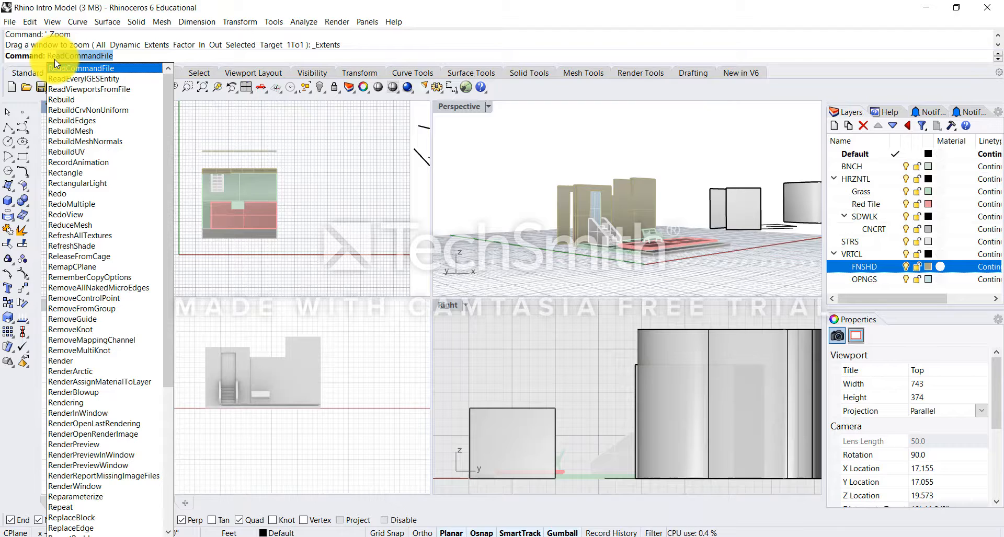
type("c")
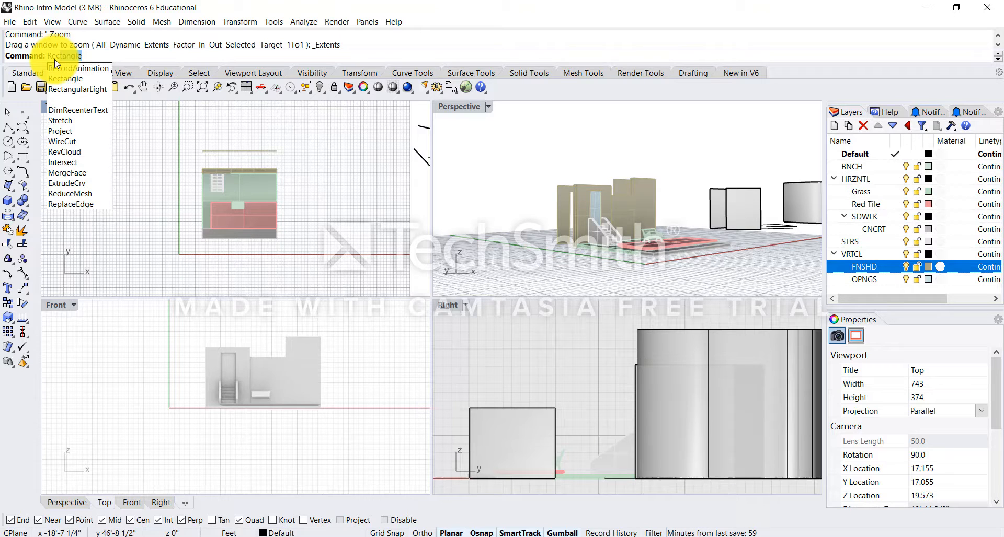
type("t")
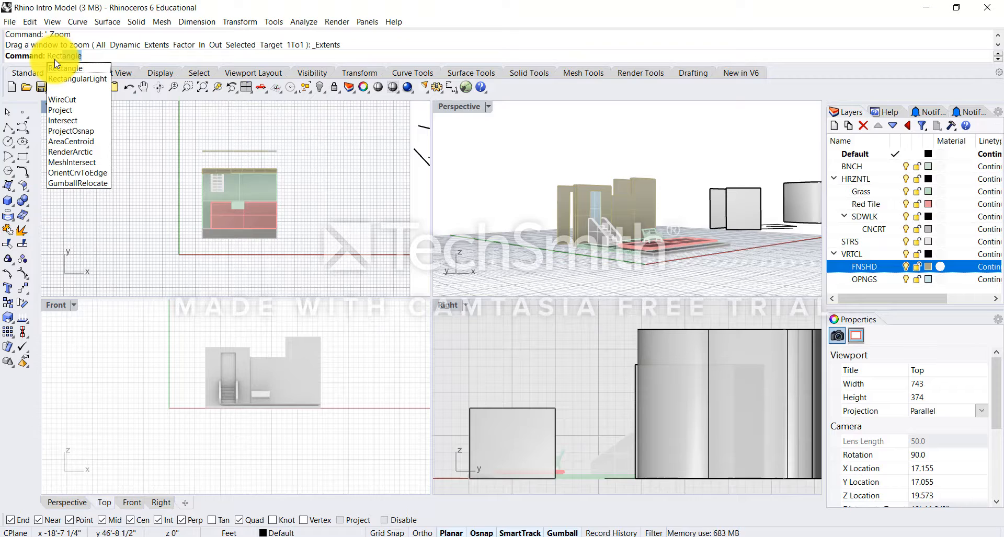
type("a")
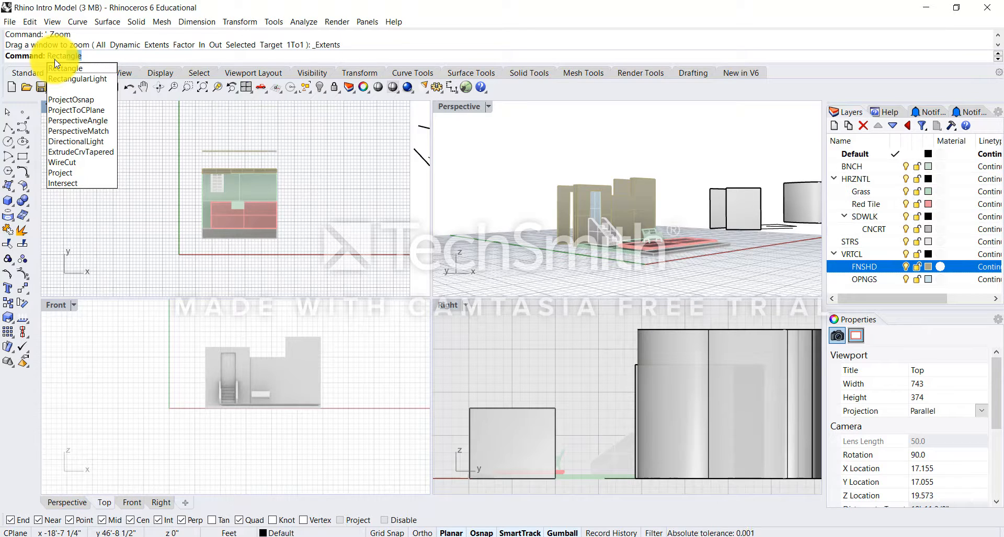
key("Return")
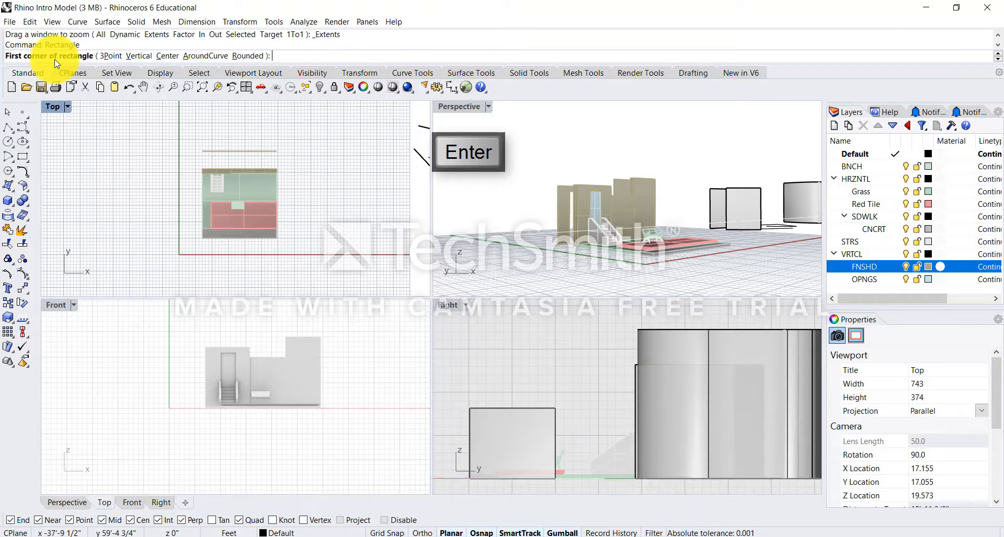
key("Escape")
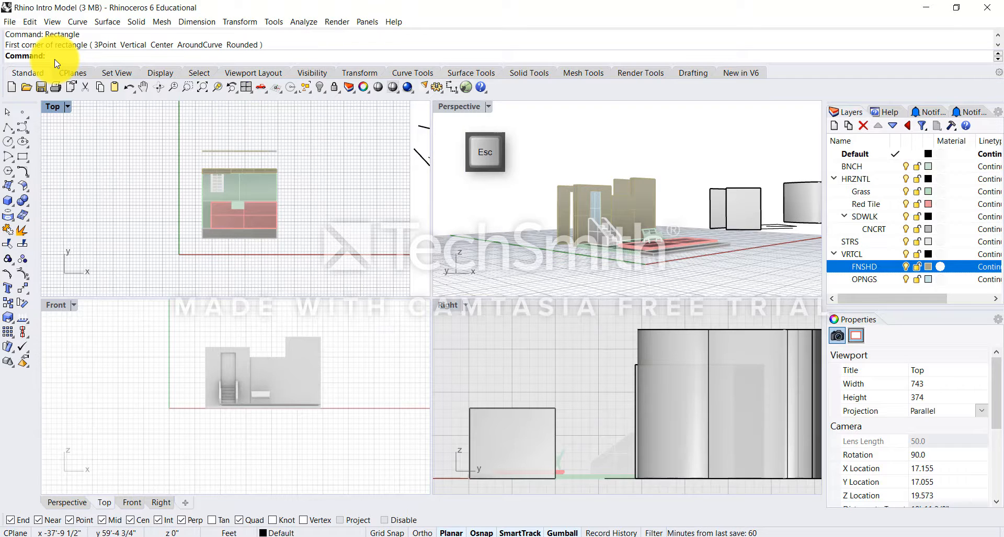
Browse the command suggestions for "rec" down to Project and back, start Rectangle from the list and cancel it
type("rec")
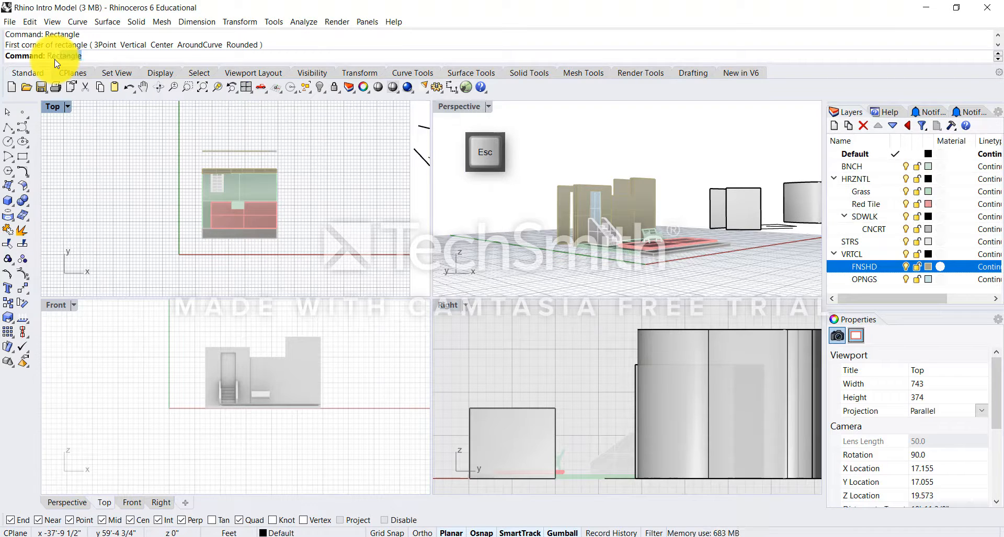
key("Down")
key("Down")
key("Down")
key("Down")
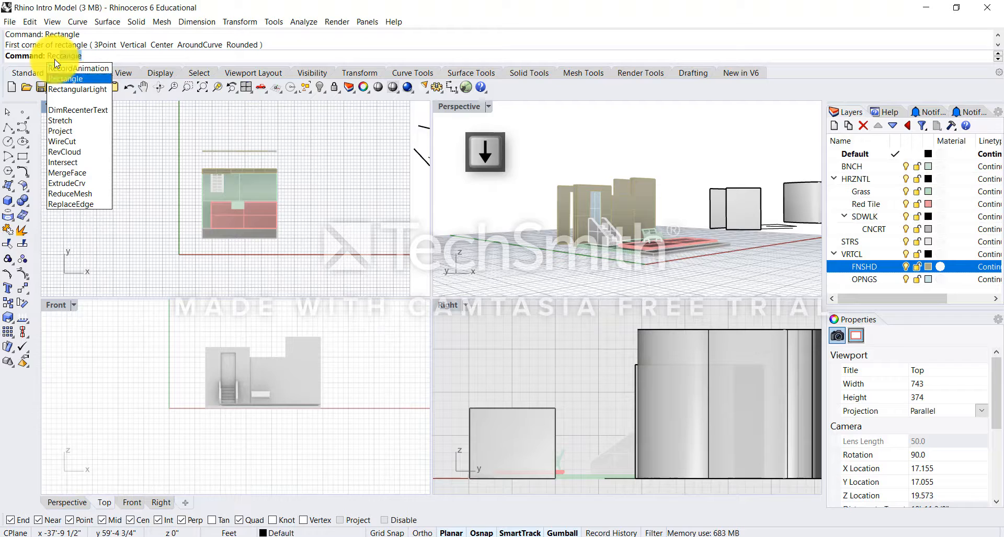
key("Down")
key("Down")
key("Down")
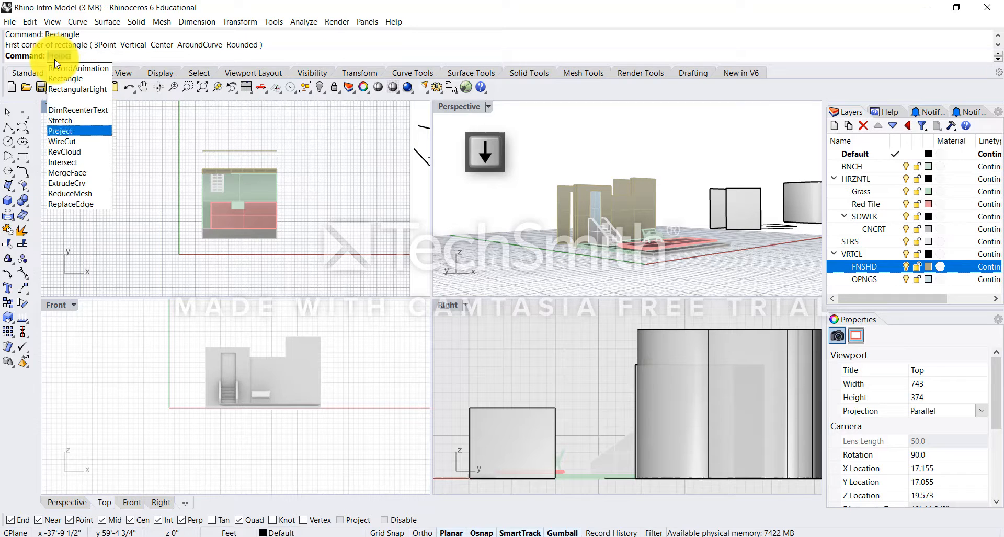
key("Up")
key("Up")
key("Up")
key("Up")
key("Up")
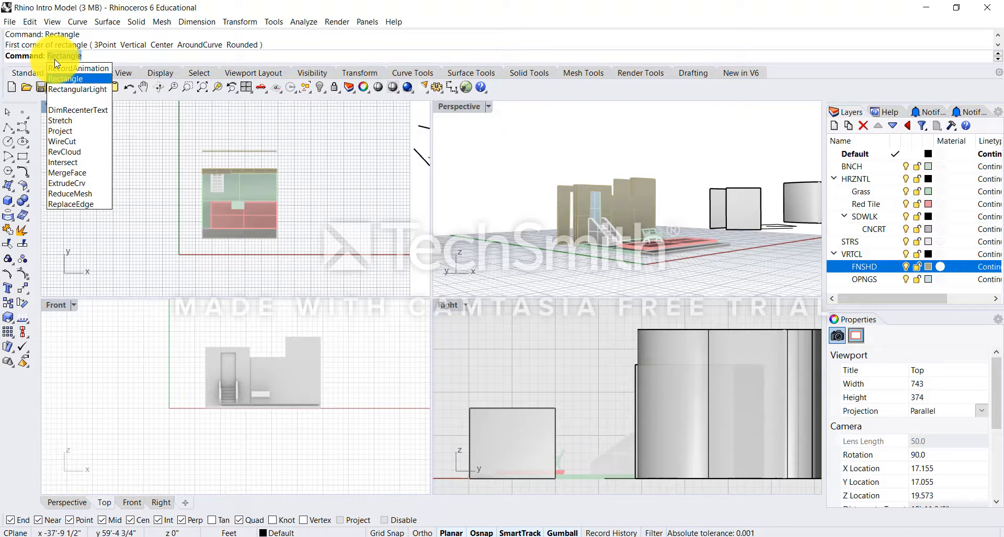
key("Return")
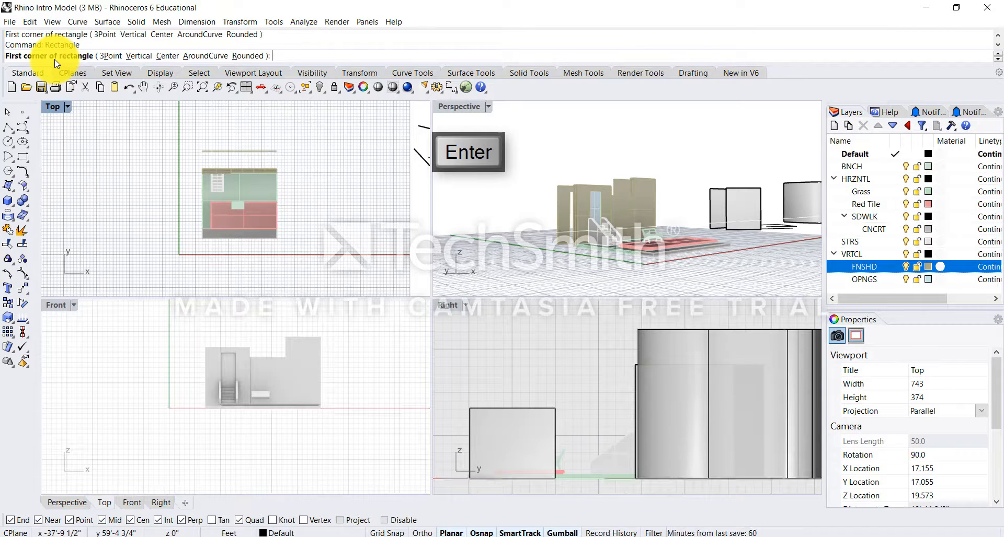
key("Escape")
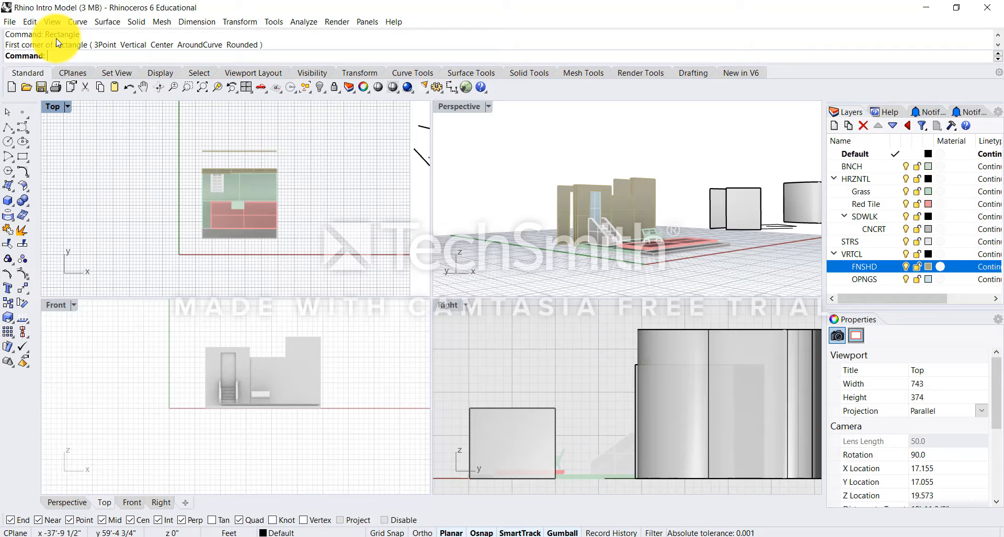
Review the command history from its earliest entry to its latest, and close it
key("F2")
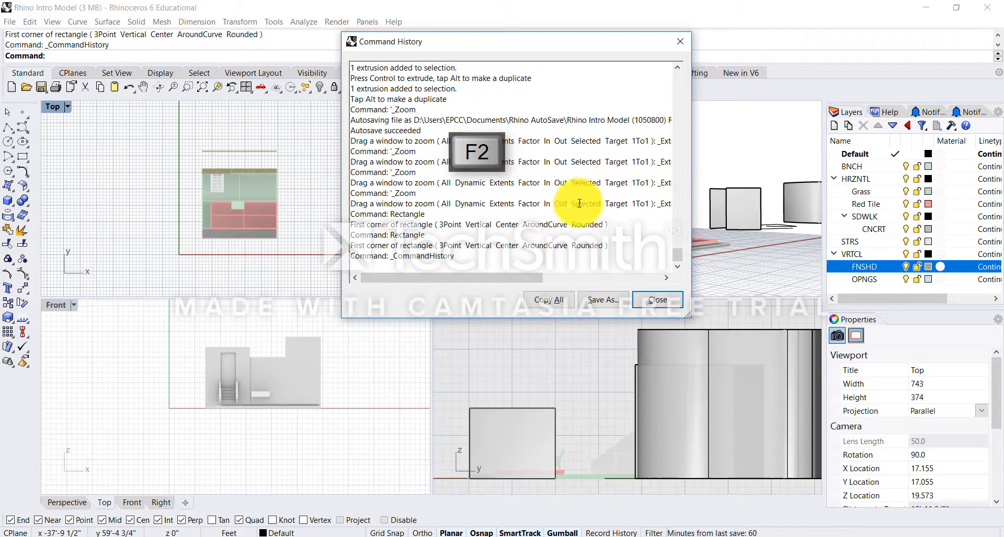
left_click_drag(678, 260, 677, 73)
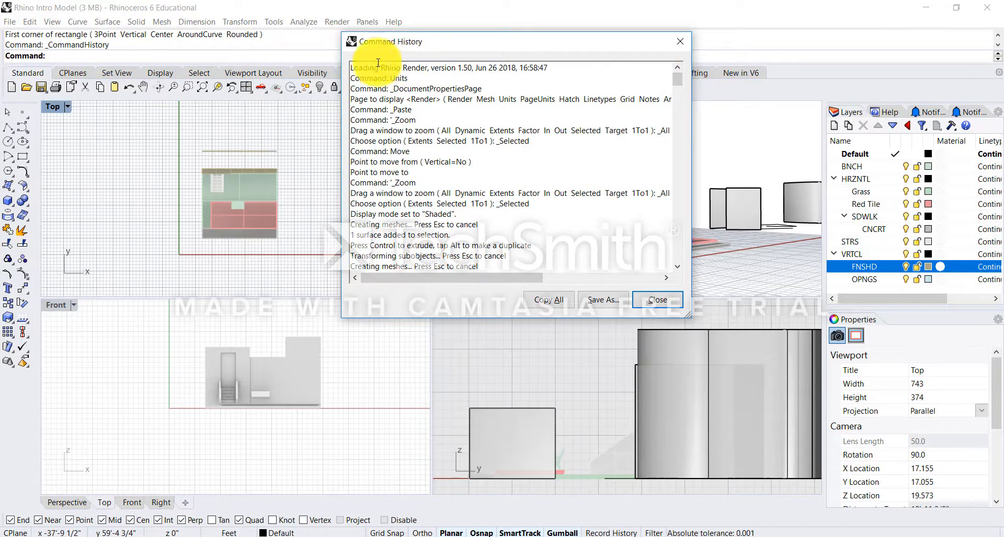
left_click_drag(359, 66, 427, 70)
left_click(427, 70)
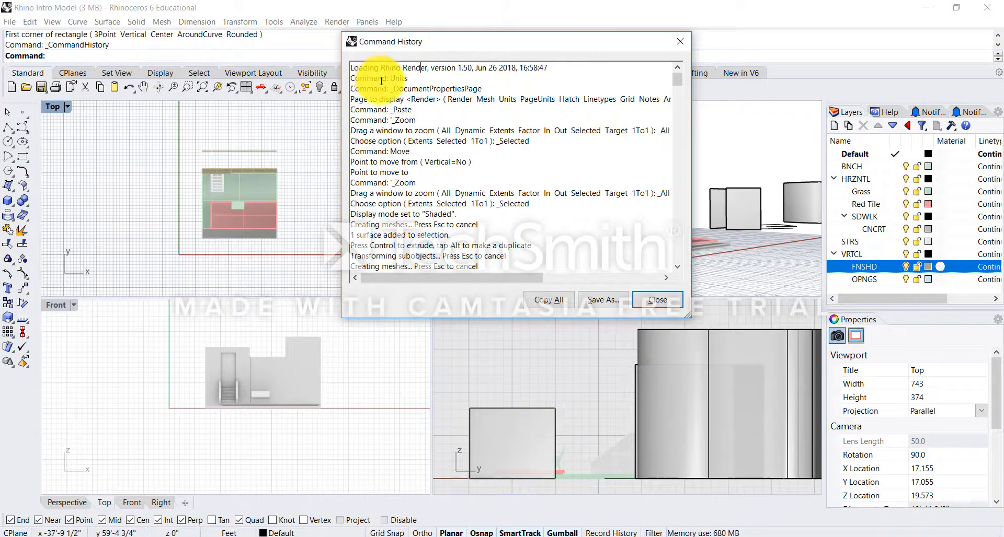
scroll(387, 84, "down", 6)
scroll(397, 90, "down", 10)
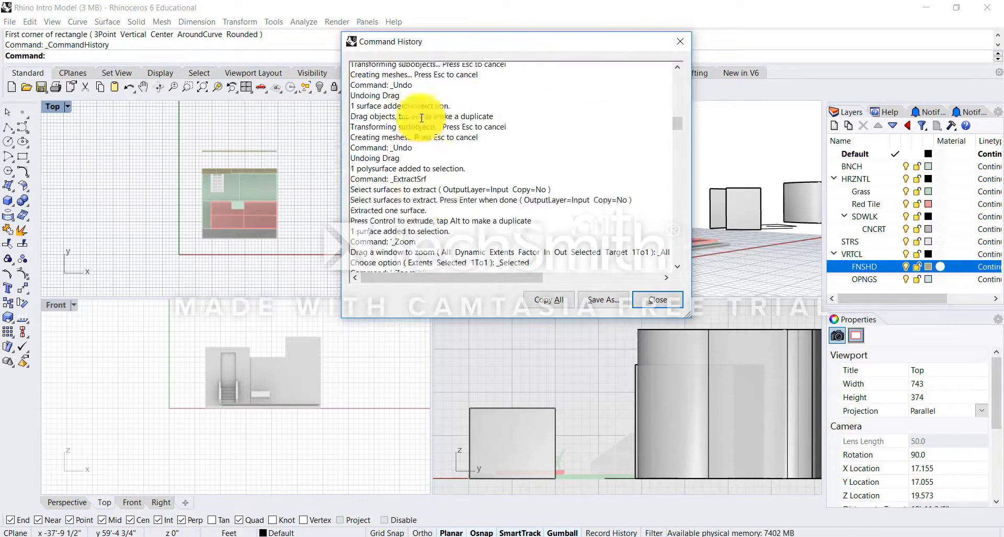
scroll(445, 116, "down", 10)
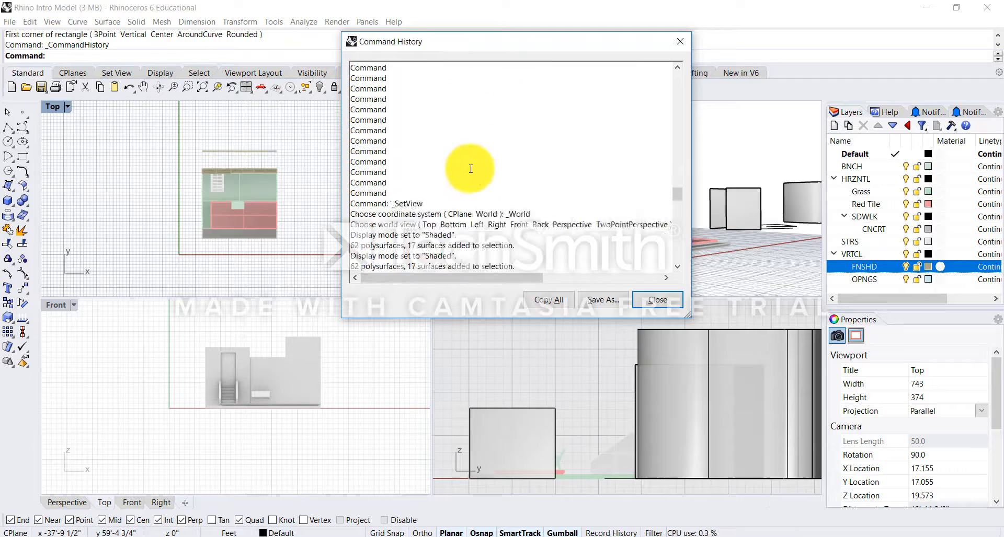
scroll(508, 149, "down", 10)
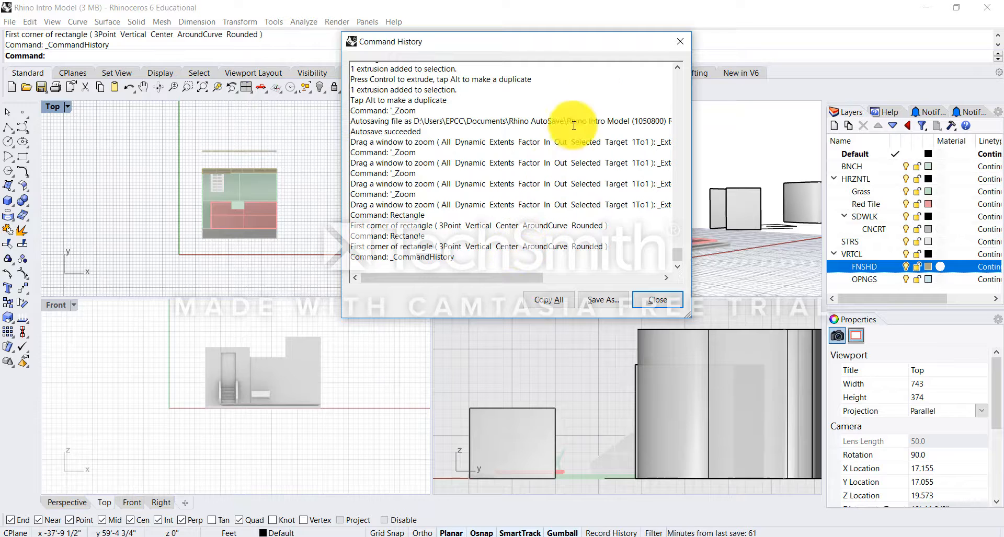
left_click(680, 39)
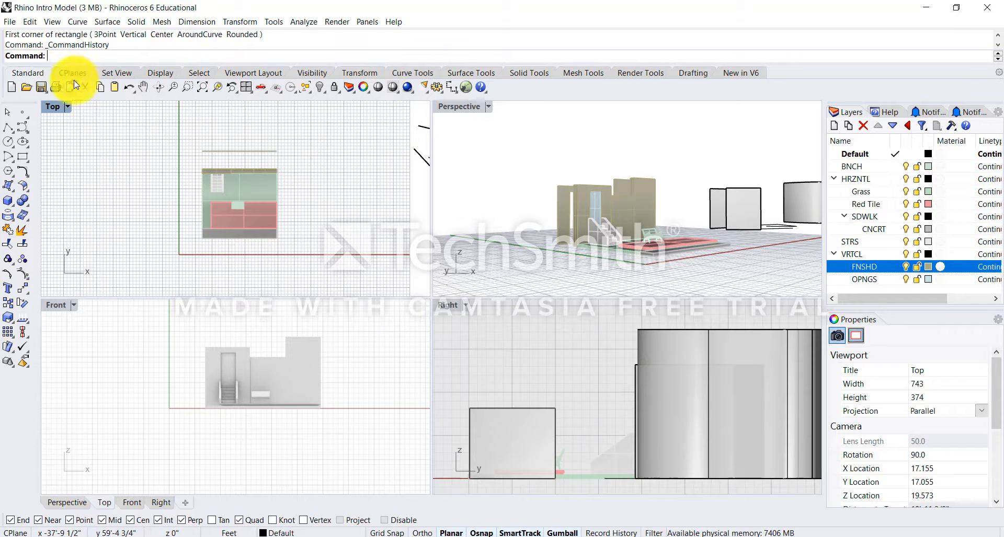
Compare the Select and Render Tools tool sets with the Surface and Render commands, and return to the Standard tools
left_click(198, 73)
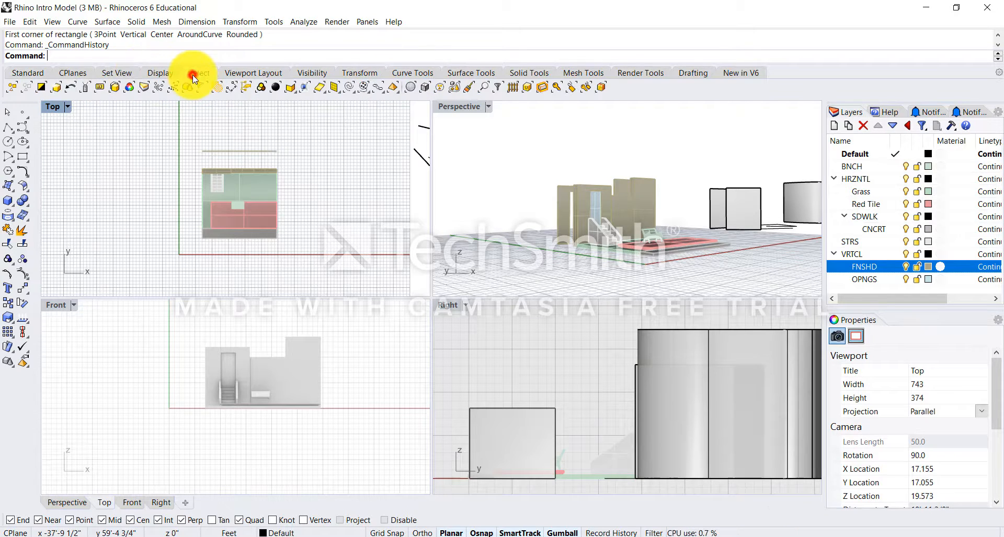
left_click(107, 22)
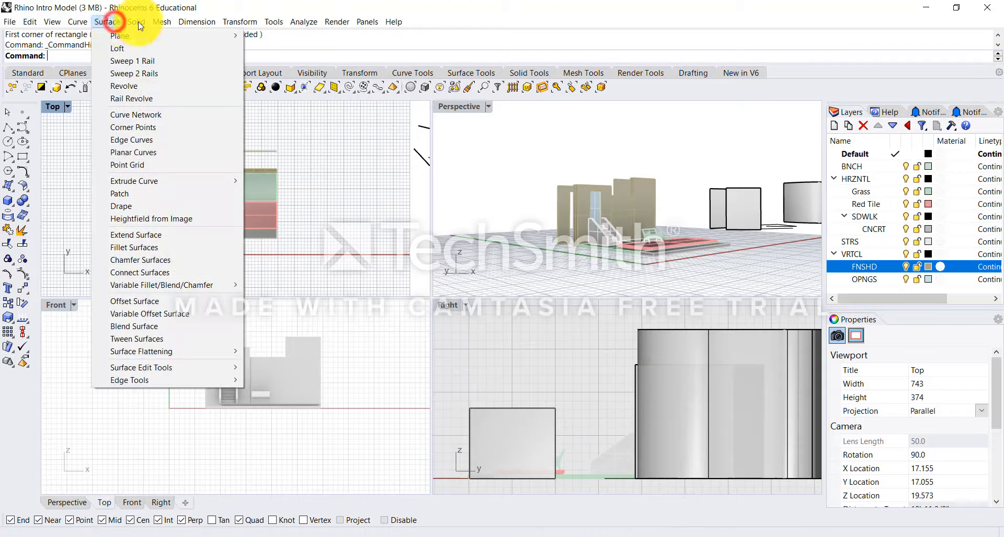
mouse_move(196, 22)
left_click(640, 72)
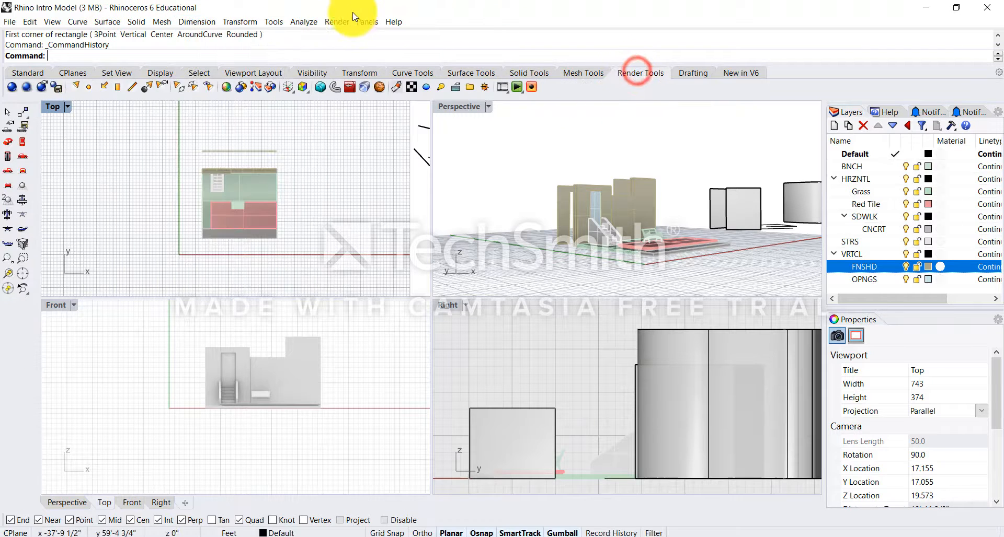
left_click(336, 21)
left_click(524, 13)
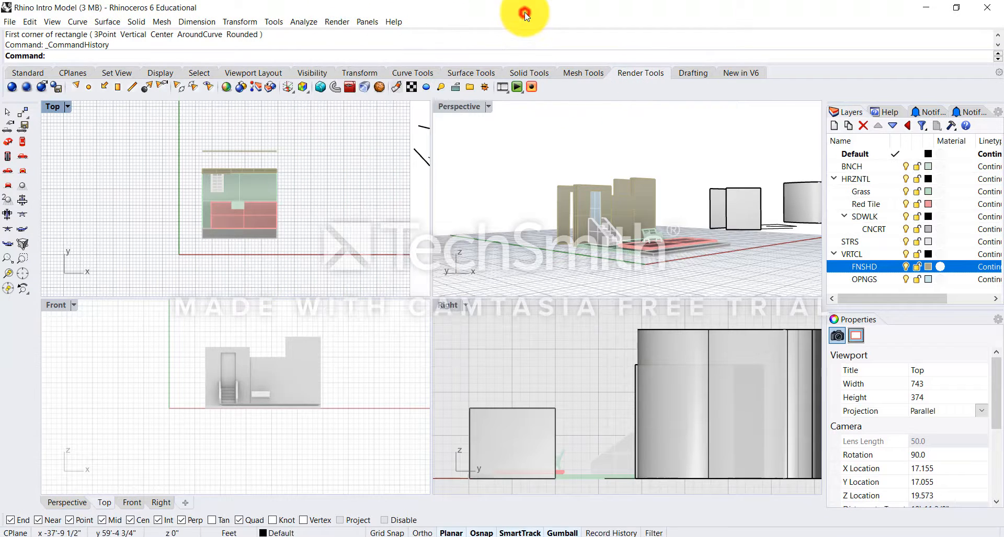
left_click(26, 75)
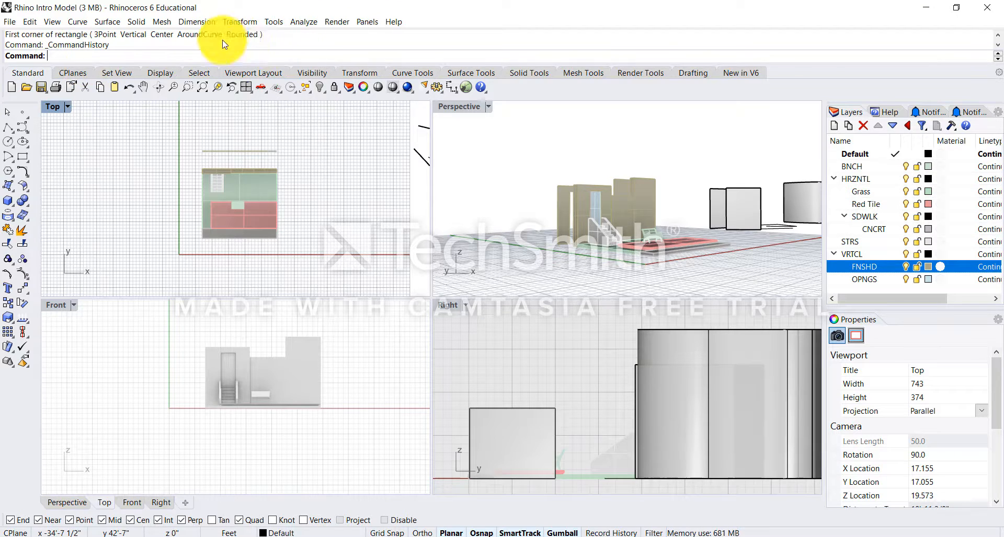
Look through the CPlanes, Set View, Display and Curve Tools tool sets without running any tool
scroll(352, 75, "down", 1)
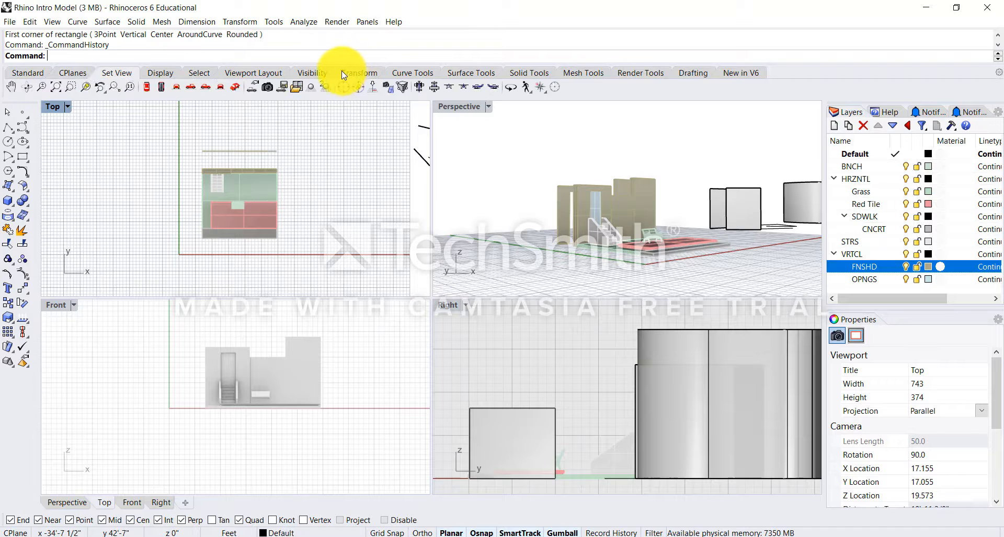
left_click(64, 73)
left_click(37, 75)
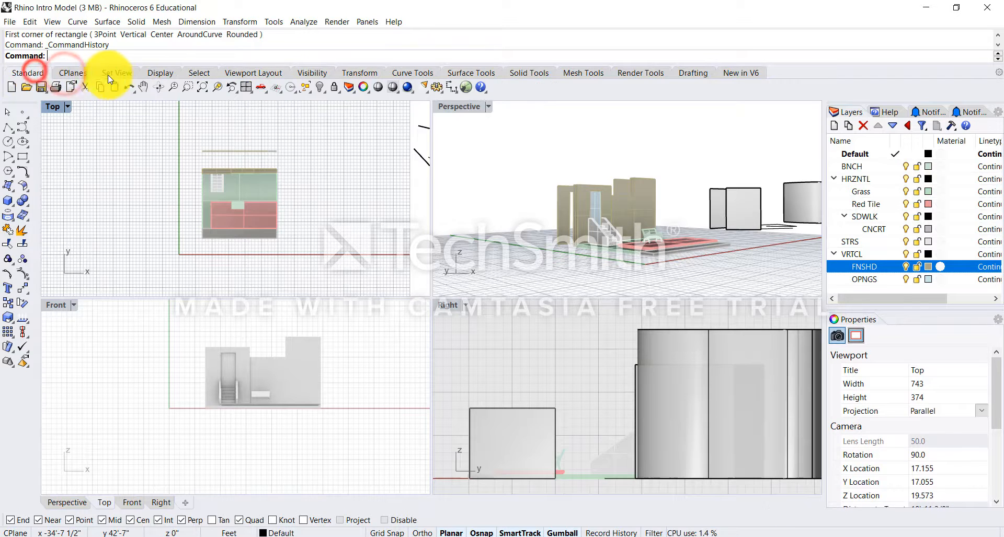
left_click(116, 73)
scroll(131, 73, "down", 4)
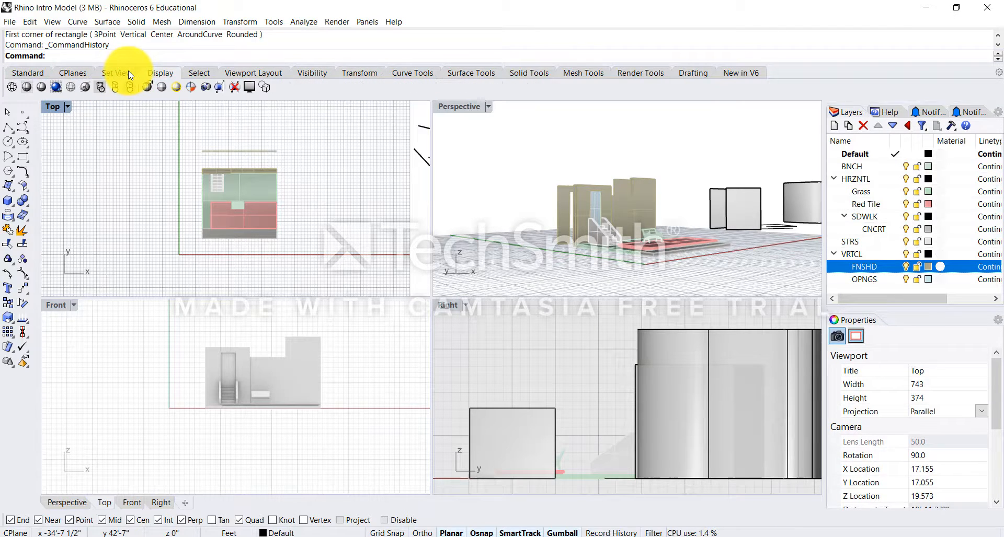
scroll(141, 72, "up", 4)
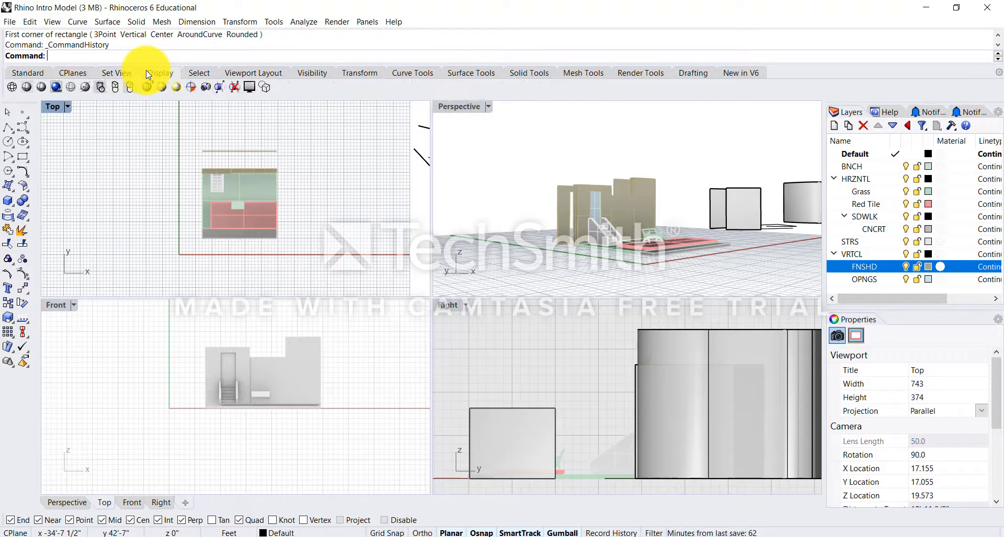
scroll(149, 74, "down", 6)
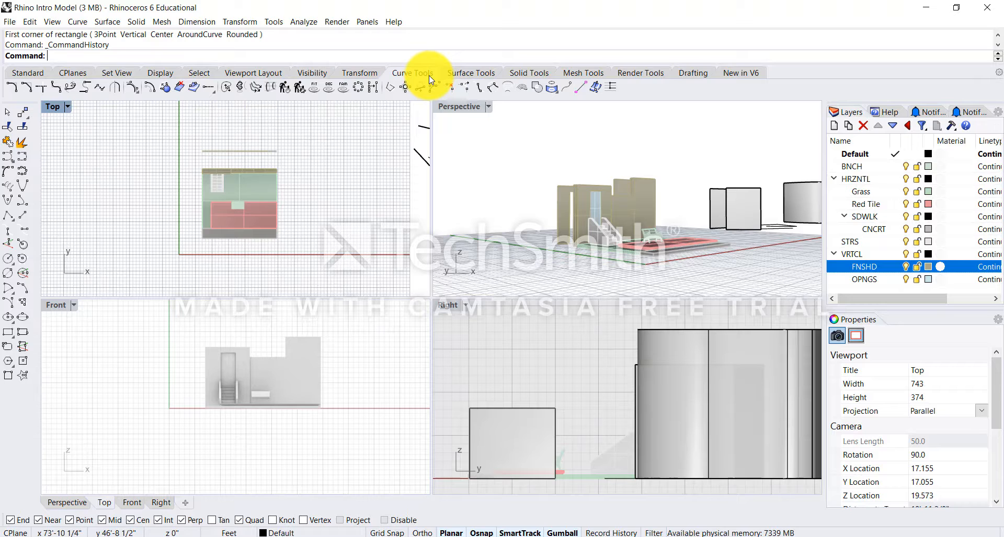
Browse the tool sets between Viewport Layout and the modelling tools without running anything, and return to the Standard set
scroll(432, 79, "down", 2)
scroll(432, 78, "up", 5)
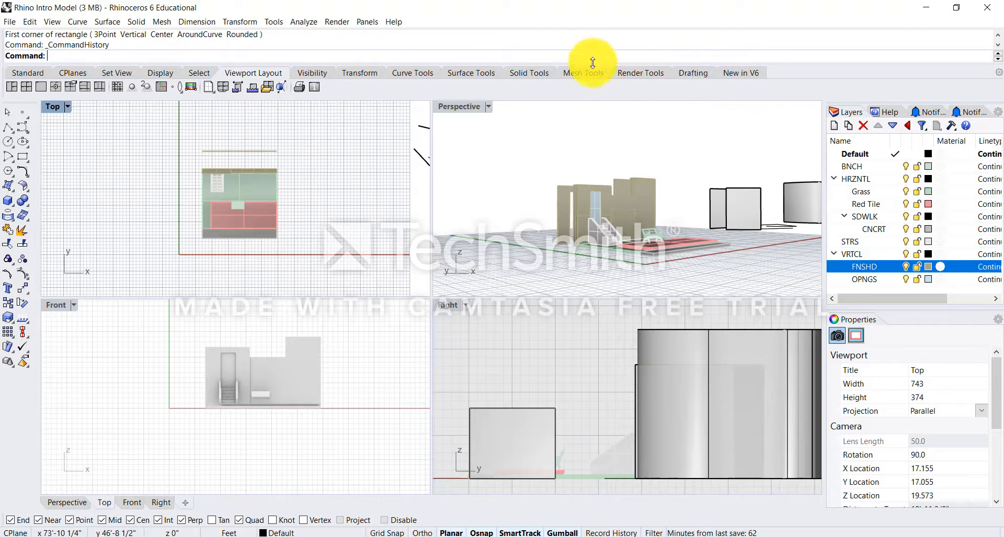
scroll(594, 69, "down", 3)
scroll(594, 69, "up", 3)
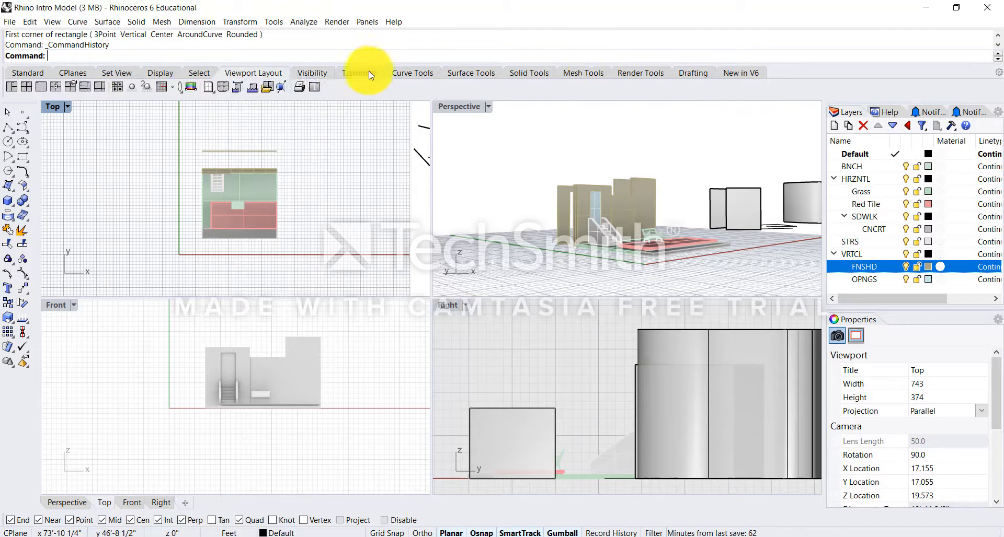
left_click(18, 73)
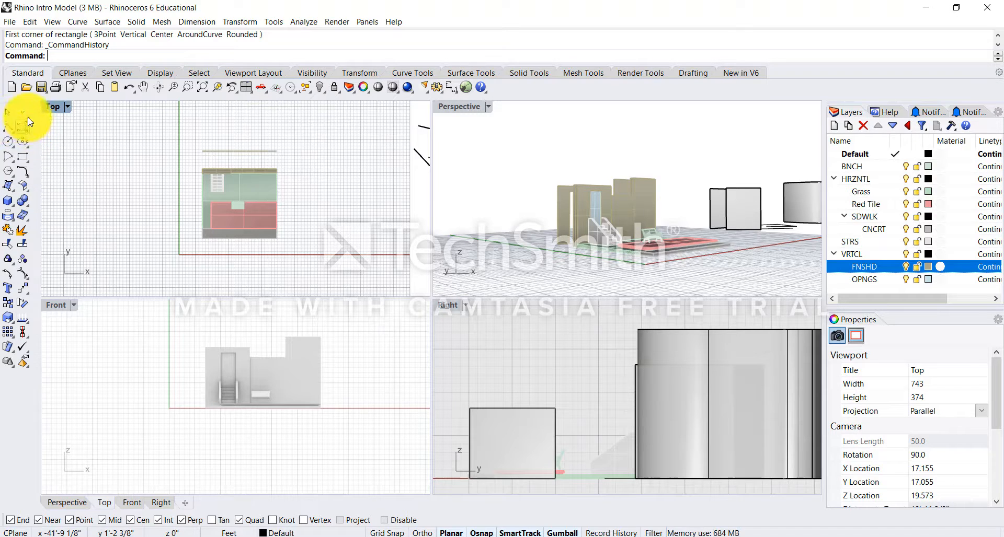
left_click_drag(22, 104, 3, 147)
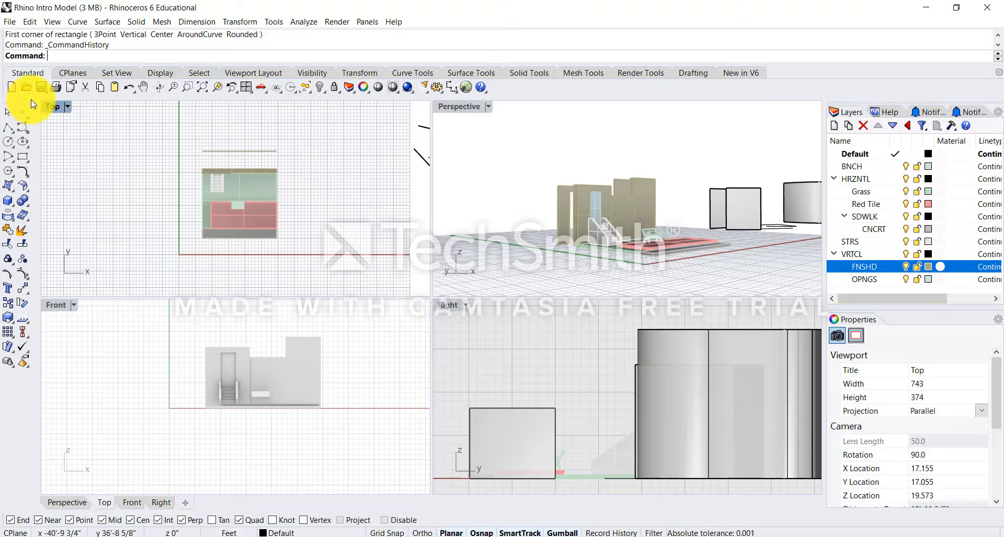
left_click_drag(25, 105, 7, 126)
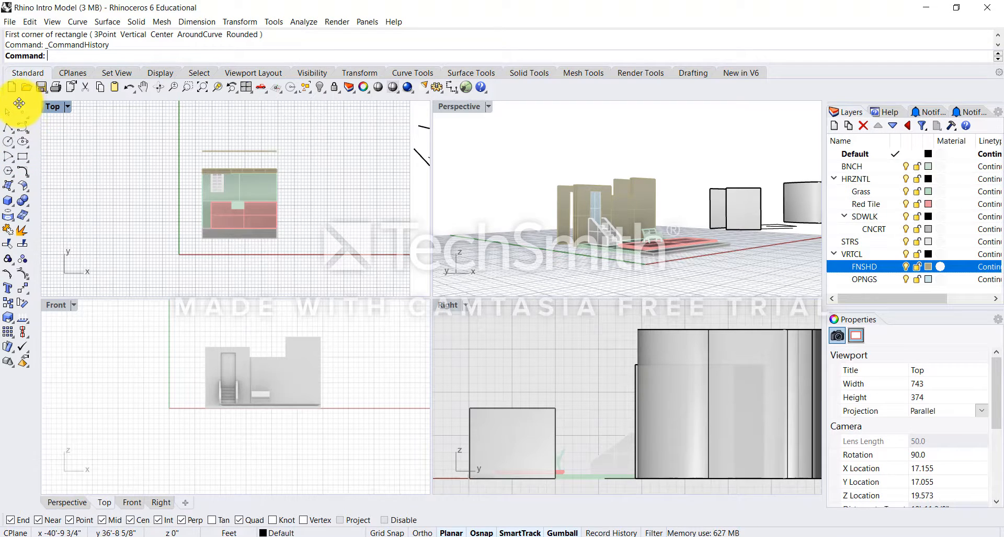
left_click_drag(19, 104, 6, 157)
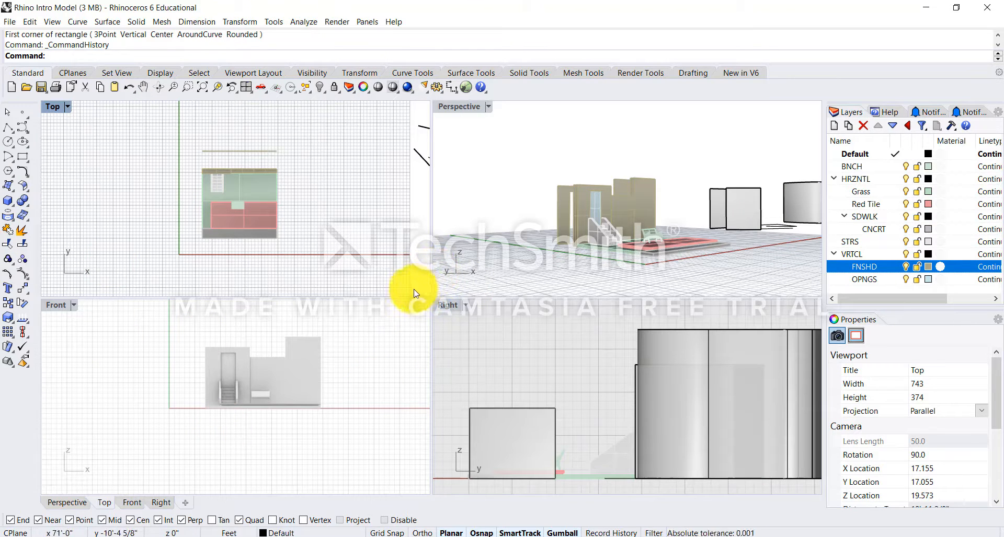
Orbit the Perspective view, make the Top, Front and Right viewports active in turn, and return to Perspective
right_click_drag(575, 251, 558, 219)
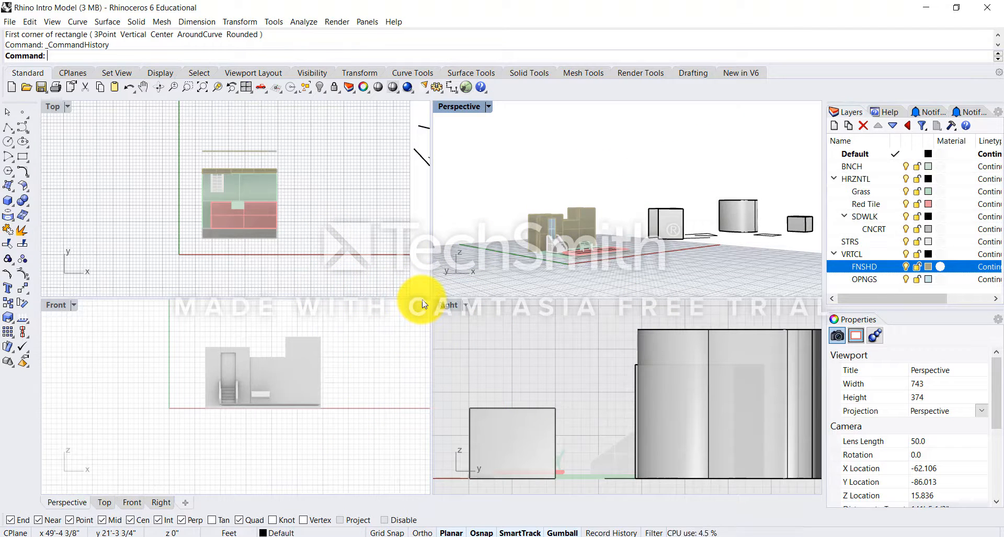
left_click(54, 107)
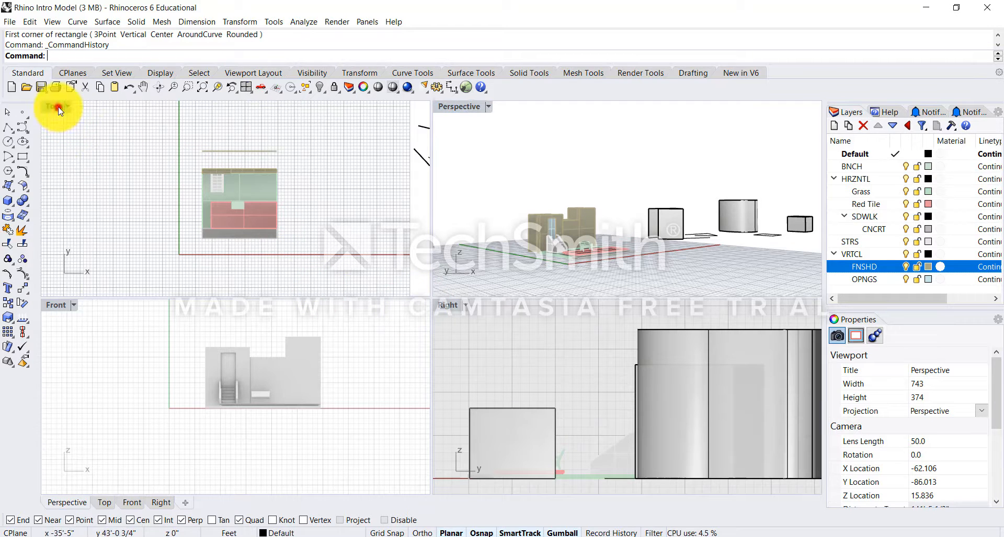
left_click(55, 305)
left_click(448, 306)
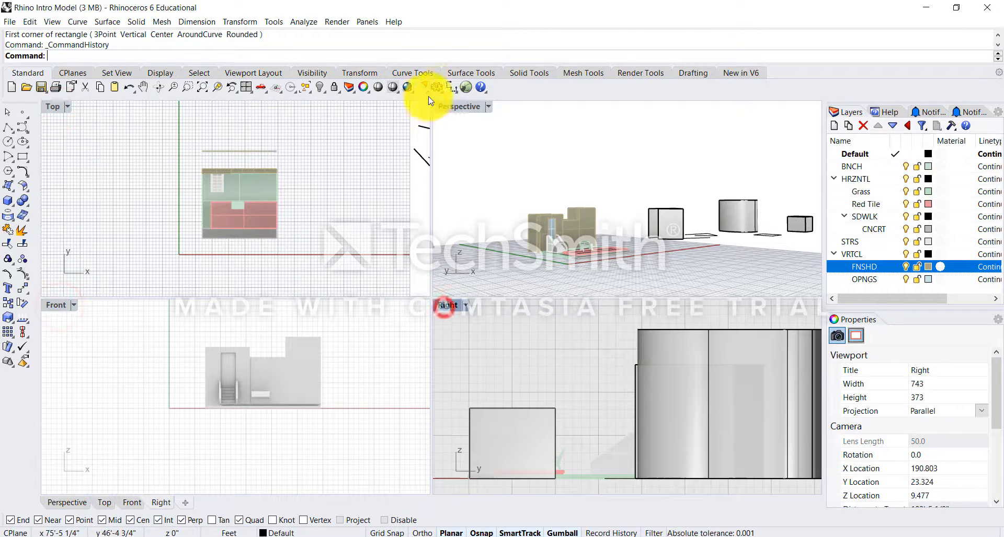
left_click(458, 108)
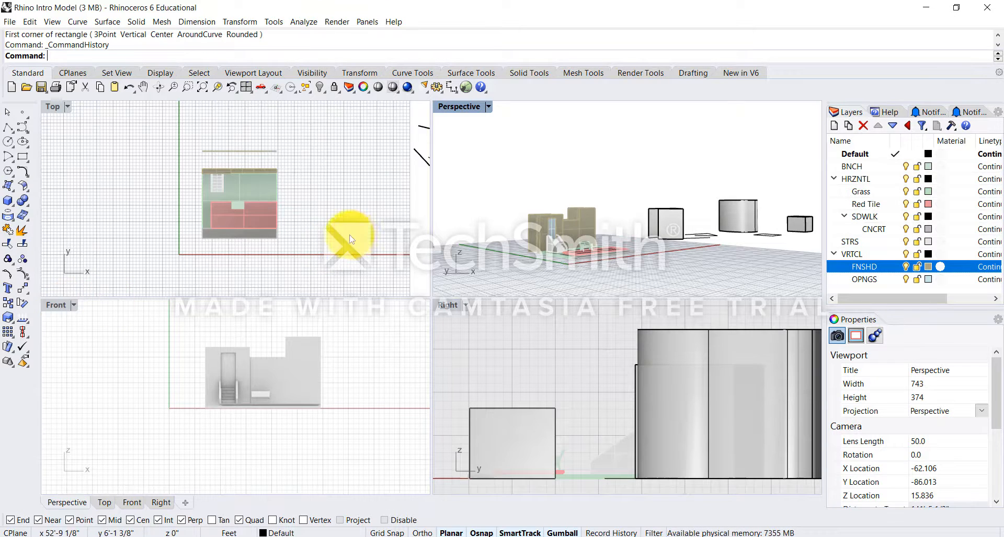
Pan the Top view and orbit the Perspective view around the model to a raised view from the front
right_click_drag(176, 223, 209, 238)
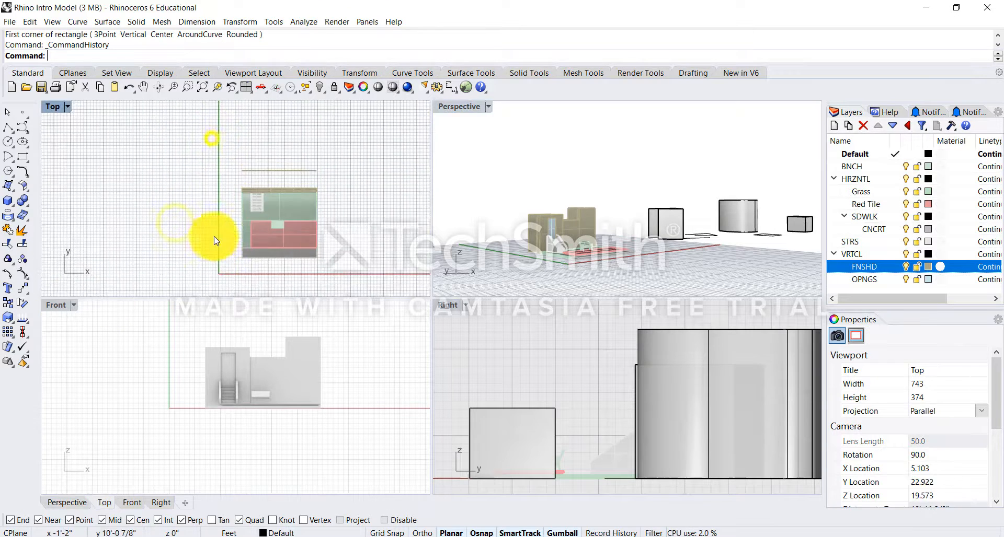
right_click_drag(646, 268, 527, 279)
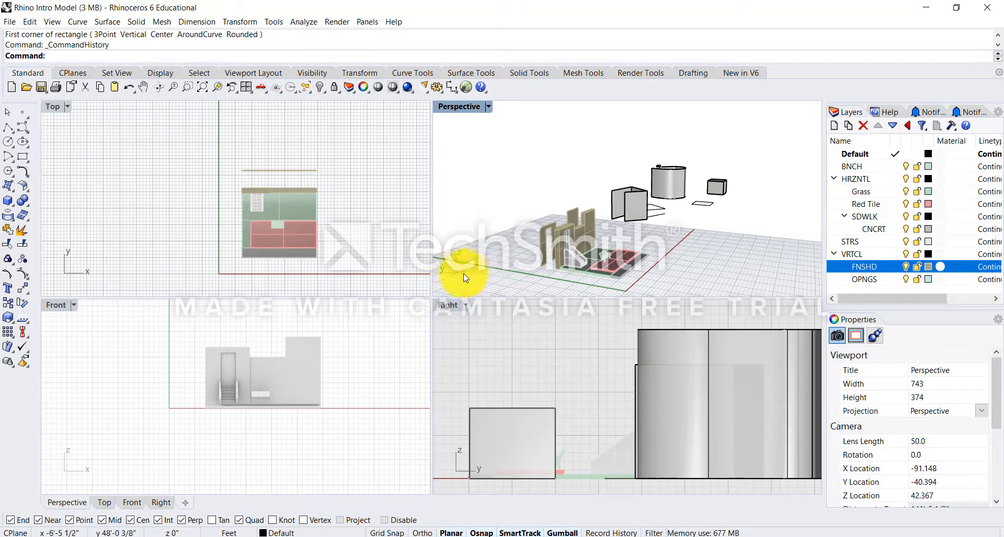
right_click_drag(459, 276, 625, 246)
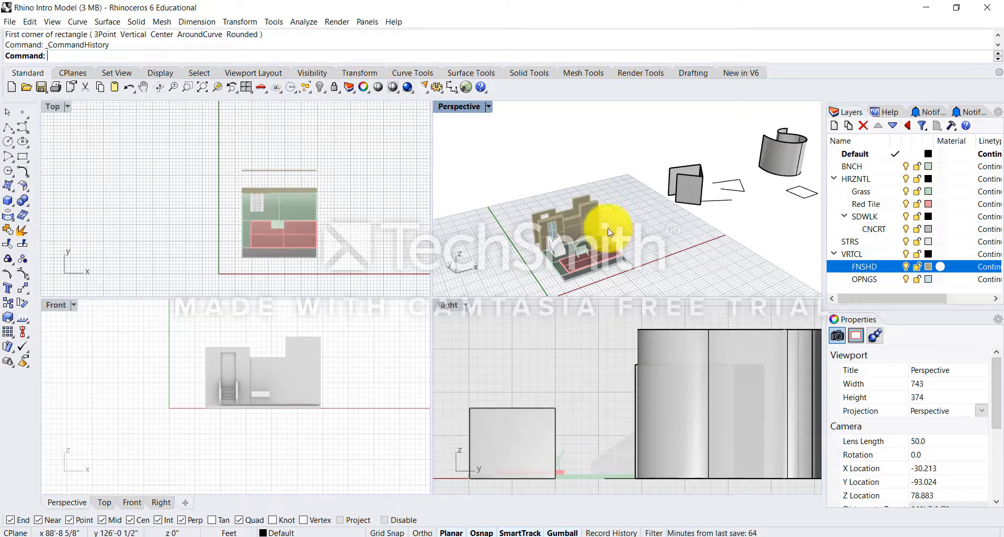
right_click_drag(609, 233, 529, 228)
Zoom and pan the Right view until the box, the curved wall and the whole grid are in view
scroll(575, 329, "down", 13)
right_click_drag(604, 385, 629, 433)
scroll(621, 412, "up", 8)
right_click_drag(653, 346, 686, 411)
scroll(545, 342, "down", 10)
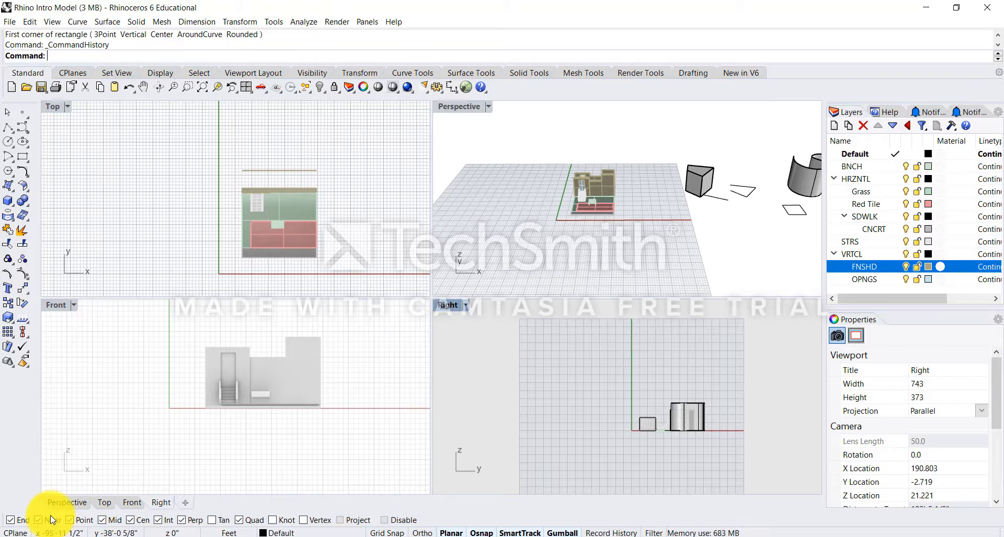
Switch the active viewport between Perspective, Front and Top, and finish on Right
left_click(82, 503)
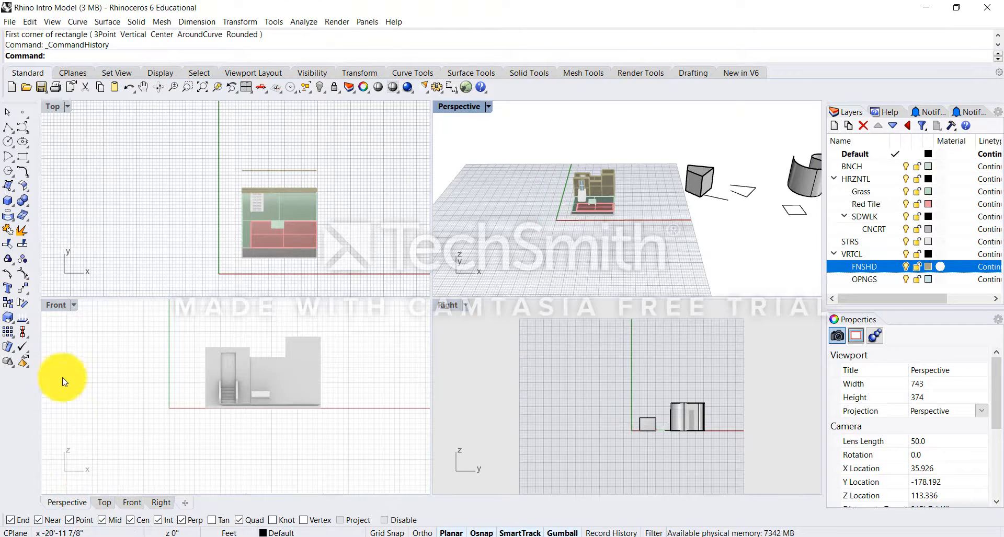
left_click(58, 307)
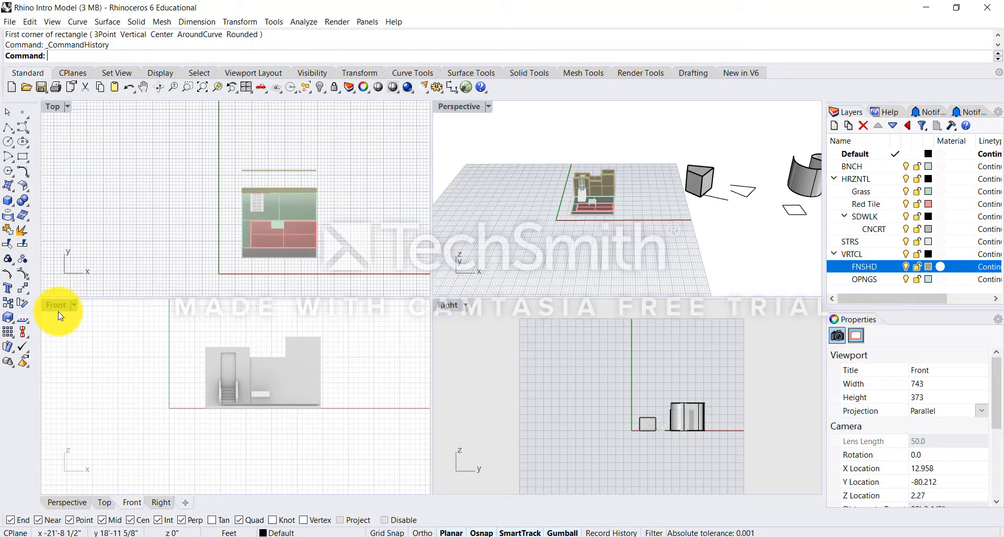
left_click(103, 503)
left_click(74, 502)
left_click(131, 503)
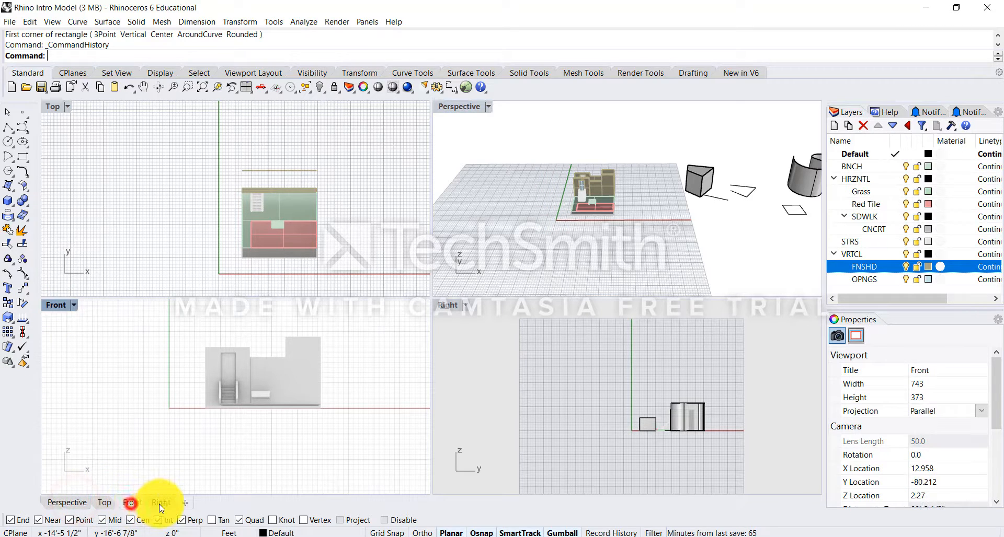
left_click(161, 503)
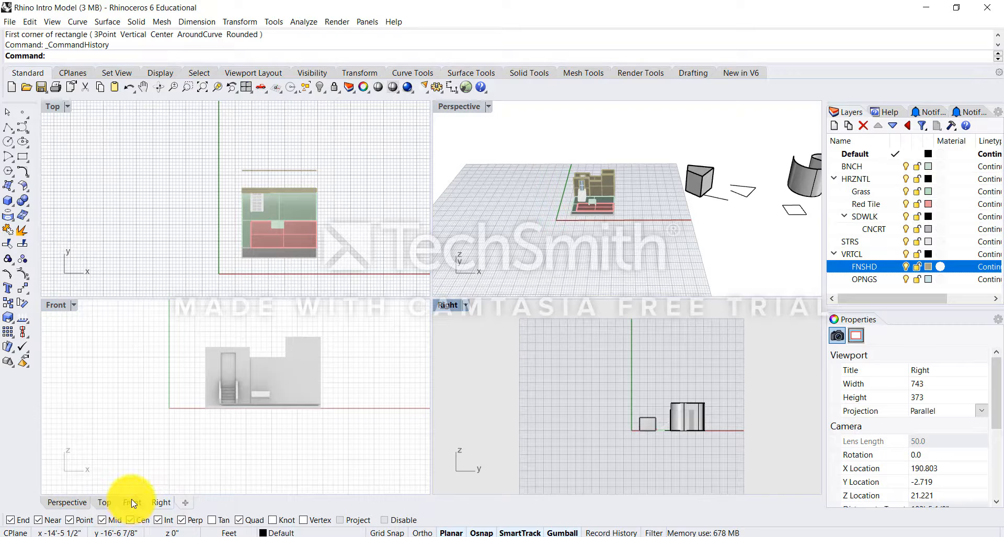
Cycle the active viewport back and forth through the viewport list, ending on Top
scroll(145, 502, "up", 3)
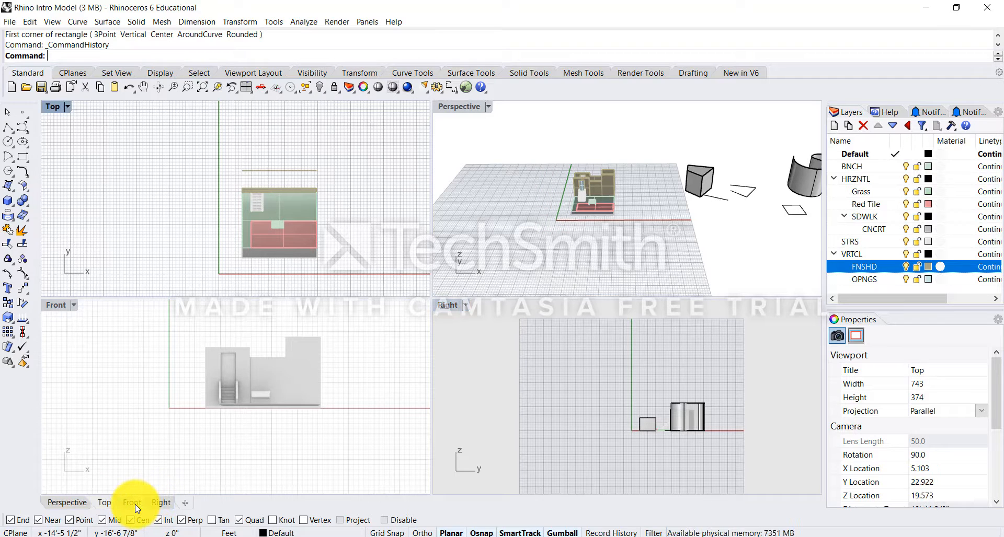
scroll(136, 504, "down", 1)
scroll(139, 509, "down", 1)
scroll(141, 507, "up", 2)
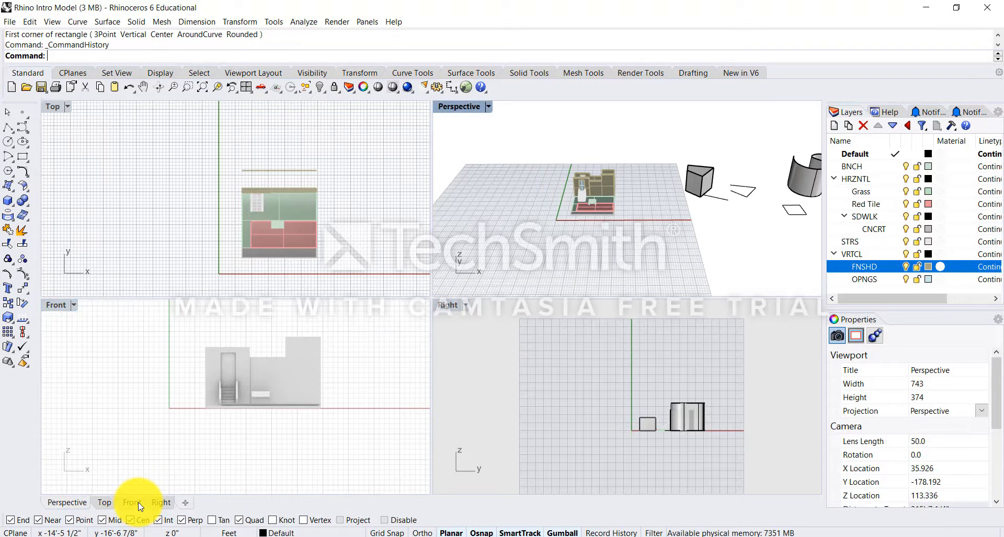
scroll(140, 506, "down", 3)
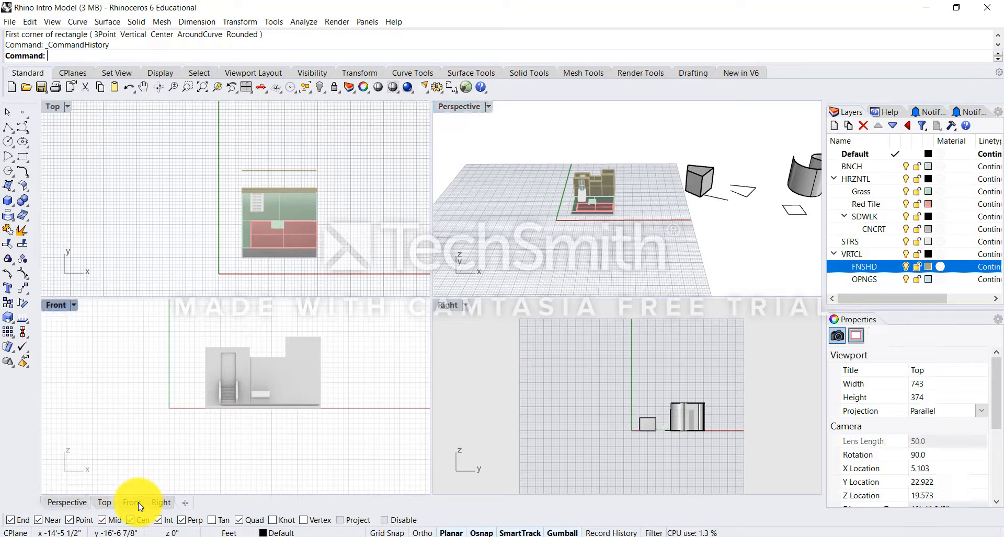
scroll(138, 507, "up", 2)
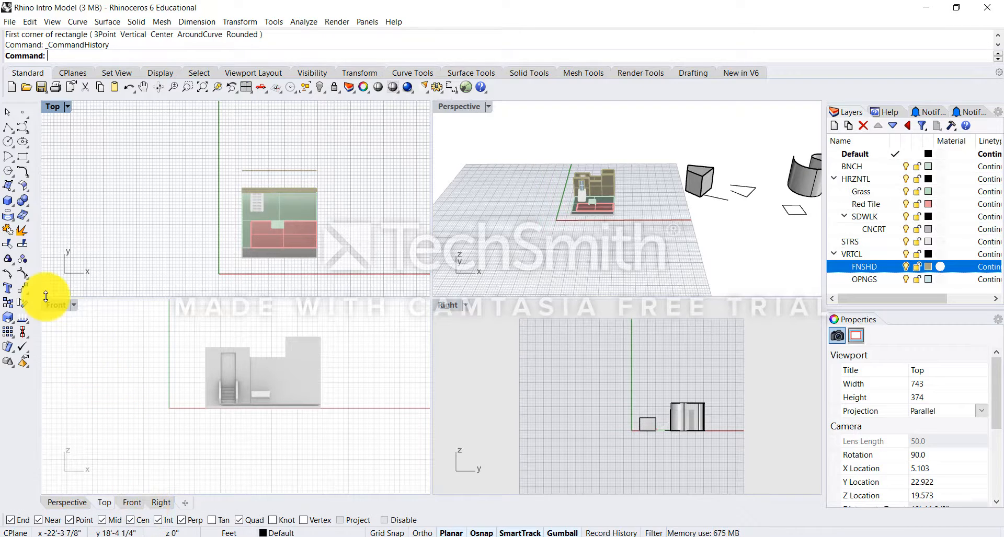
Activate the Front and Right viewports, open the current-layer list, and close it by activating Front, leaving the layer as is
left_click(58, 309)
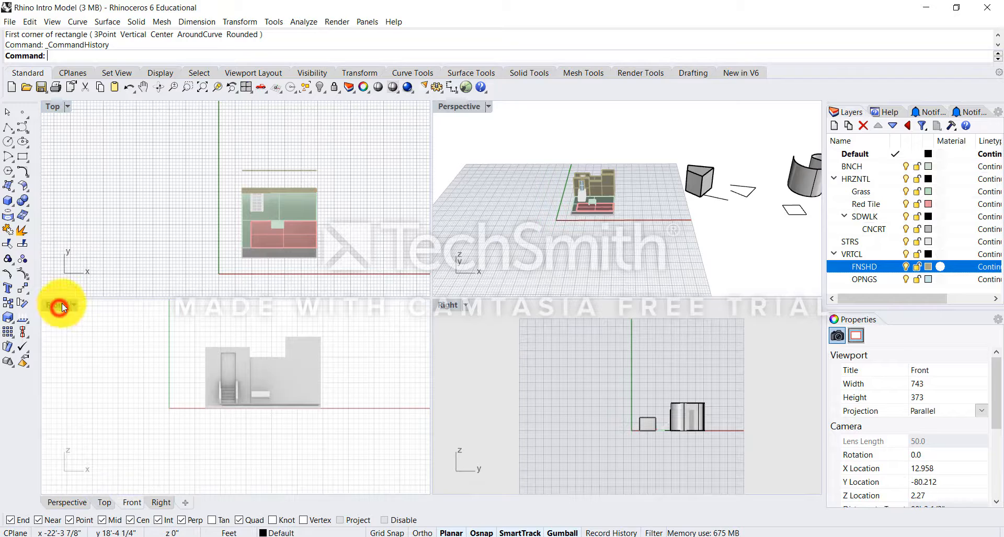
left_click(442, 307)
left_click(500, 345)
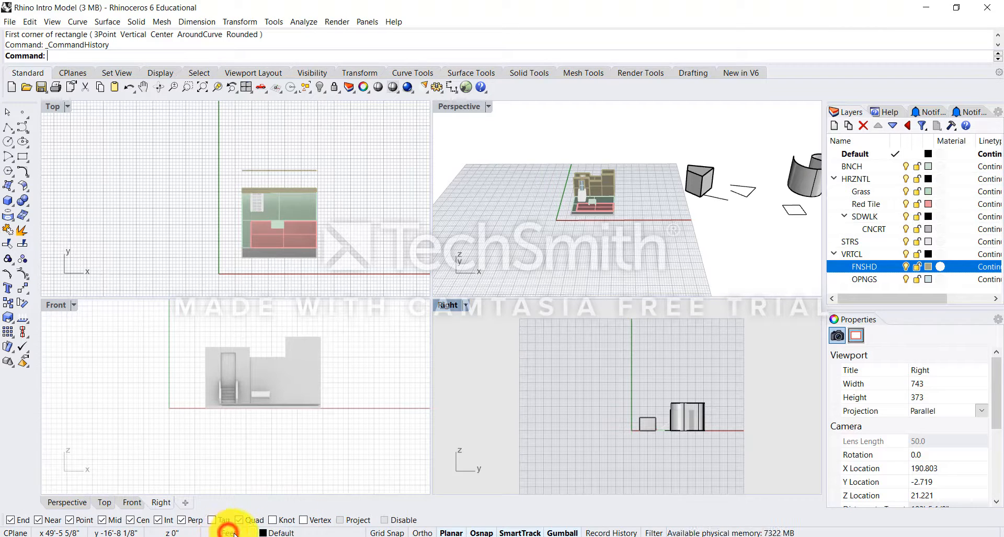
left_click(282, 533)
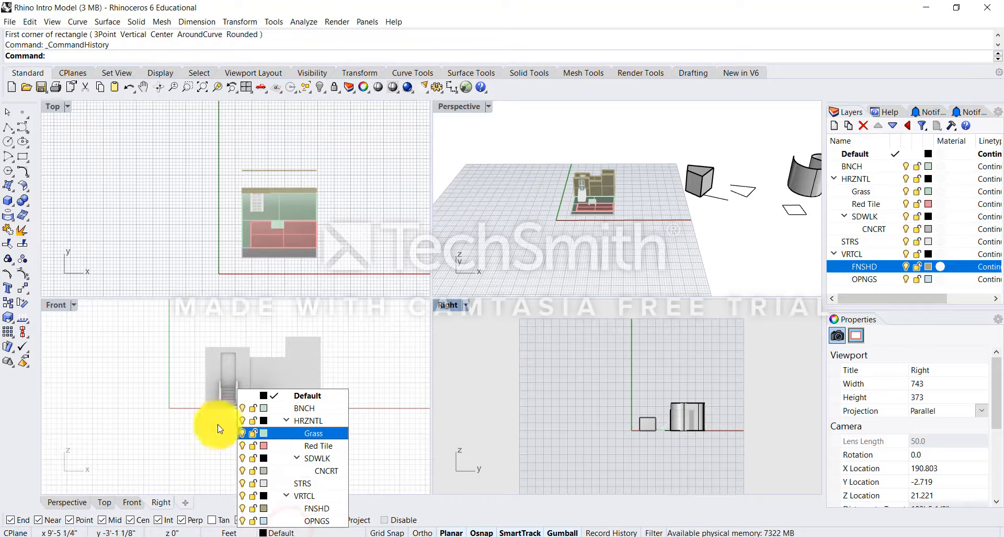
left_click(141, 445)
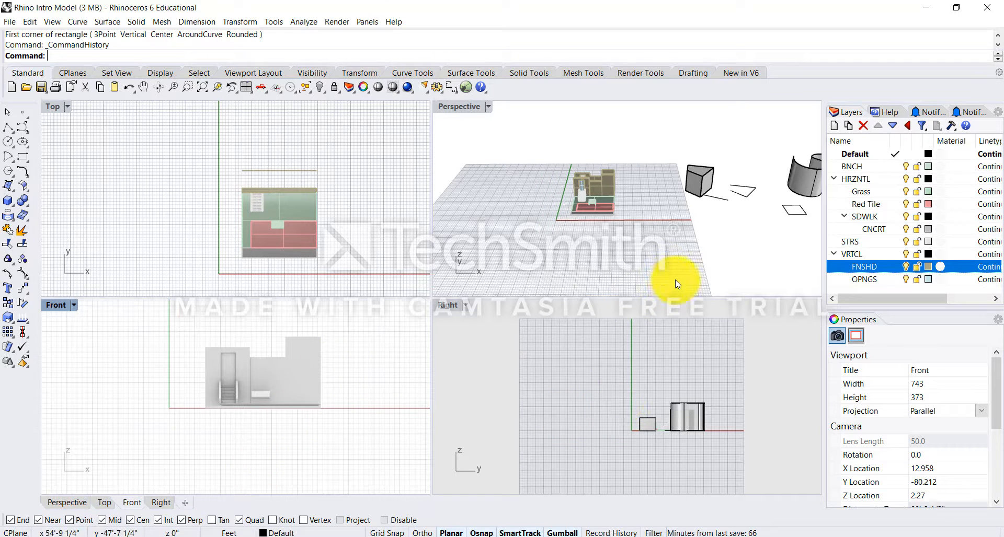
Activate the Perspective viewport and orbit the model to a low side view of the box and the curved wall
left_click(680, 261)
right_click_drag(659, 208, 672, 246)
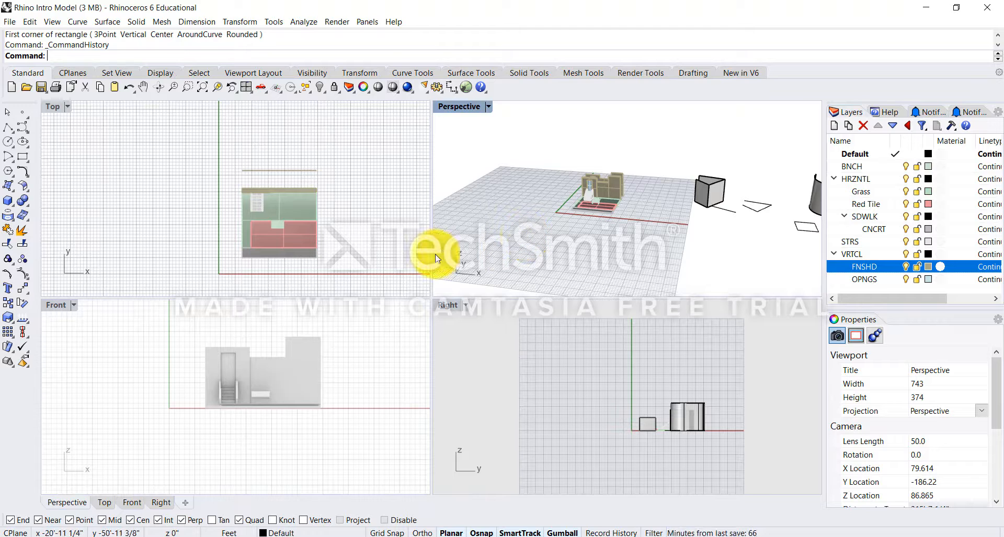
right_click_drag(587, 233, 626, 214)
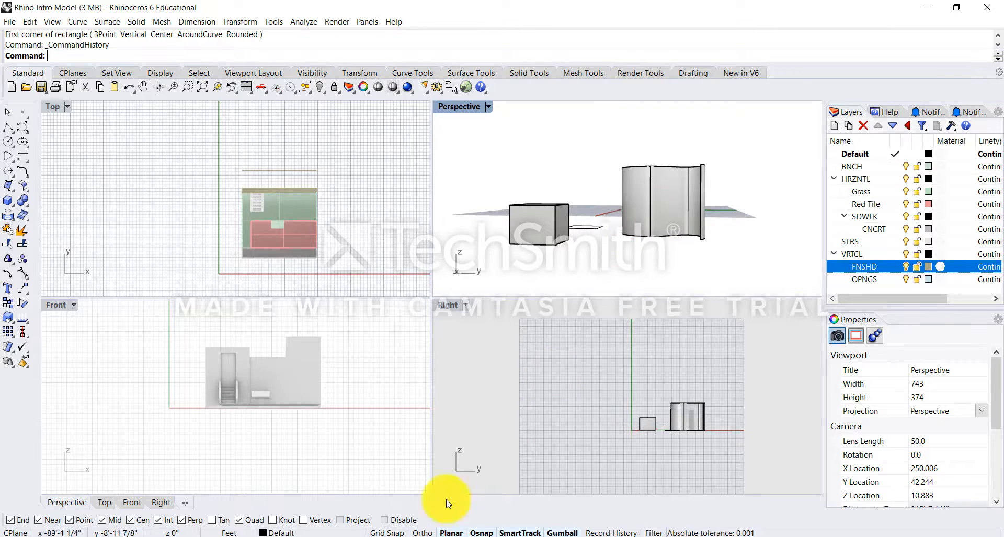
right_click_drag(540, 203, 477, 279)
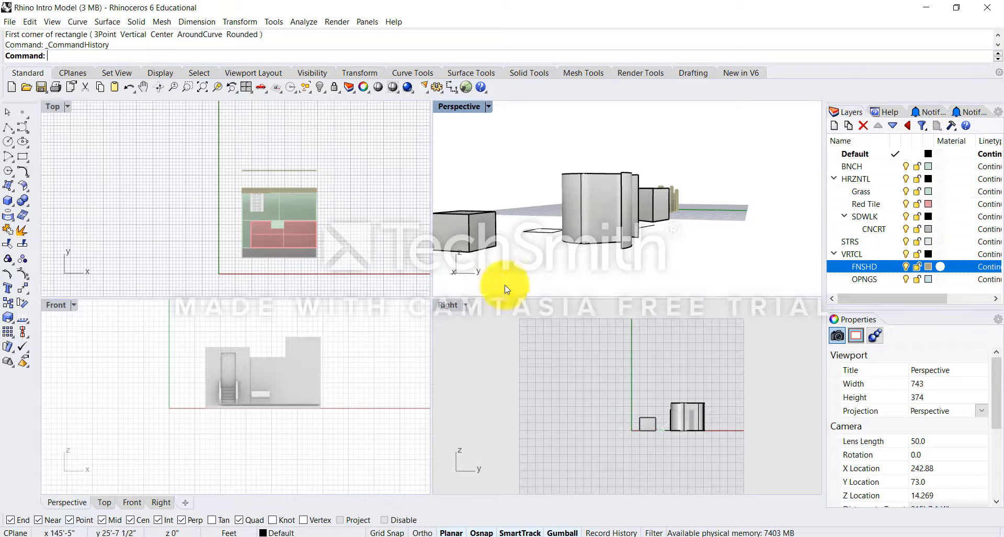
mouse_move(578, 246)
right_mouse_down()
mouse_move(593, 235)
mouse_move(580, 245)
right_mouse_up()
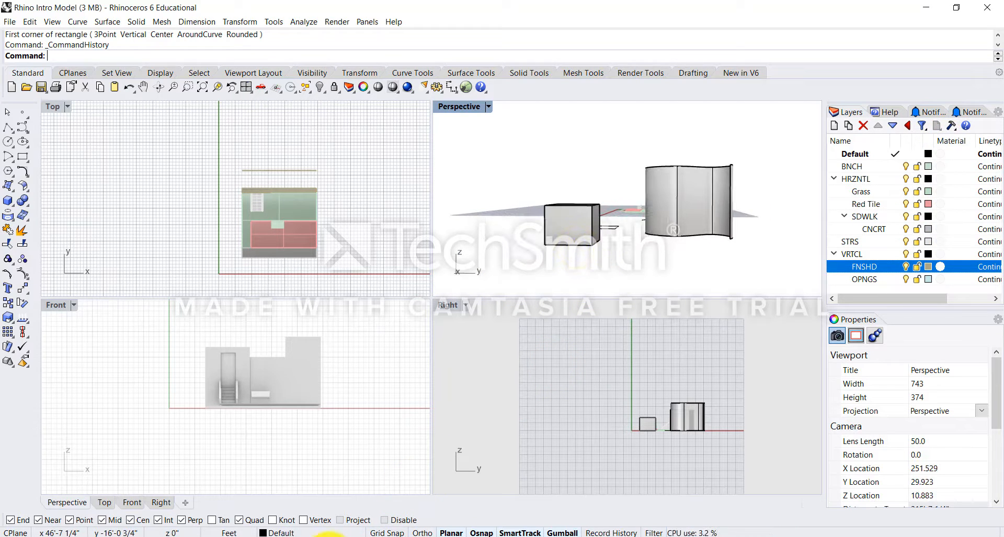
left_click(337, 536)
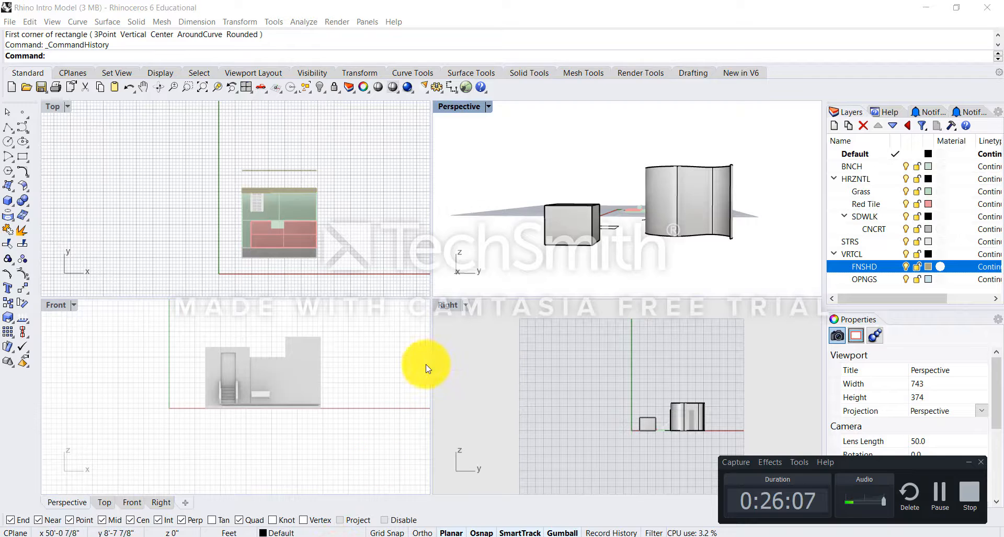
left_click(938, 494)
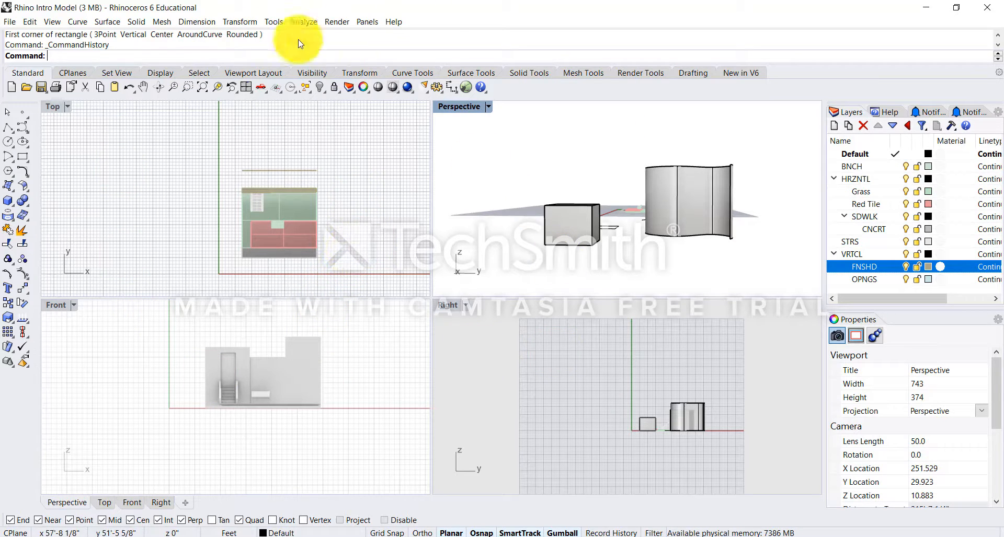
Examine the surface creation commands, including the Plane and Variable Fillet/Blend/Chamfer variants
left_click(250, 24)
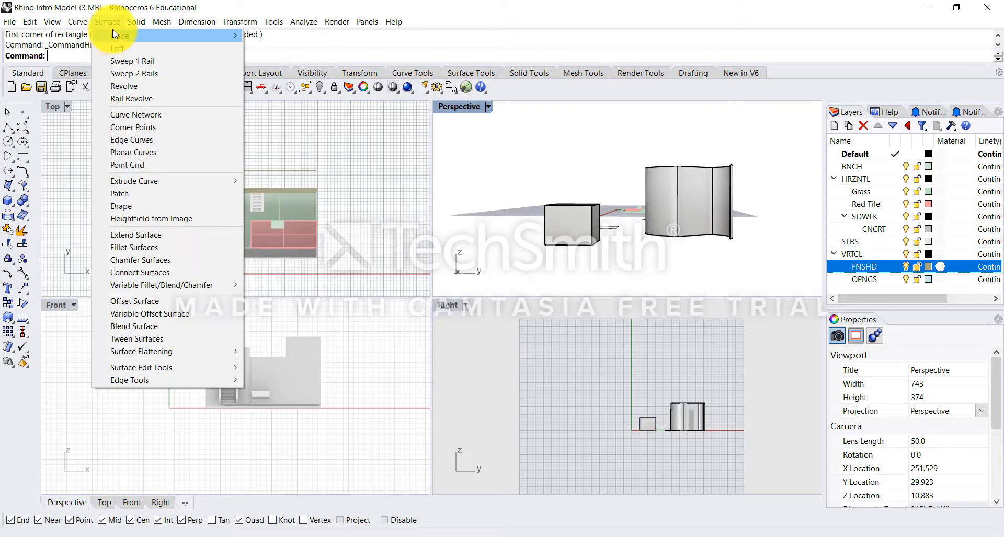
mouse_move(119, 40)
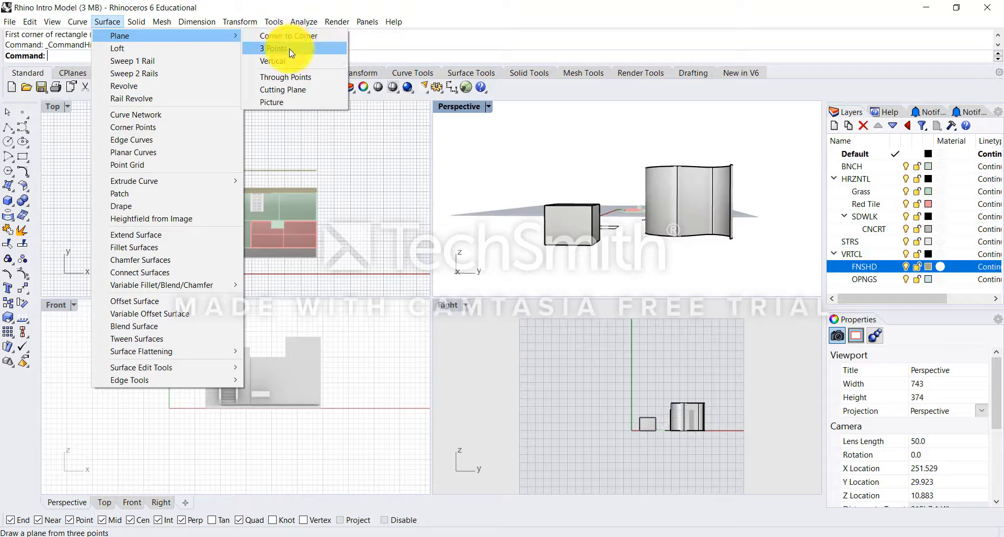
mouse_move(226, 289)
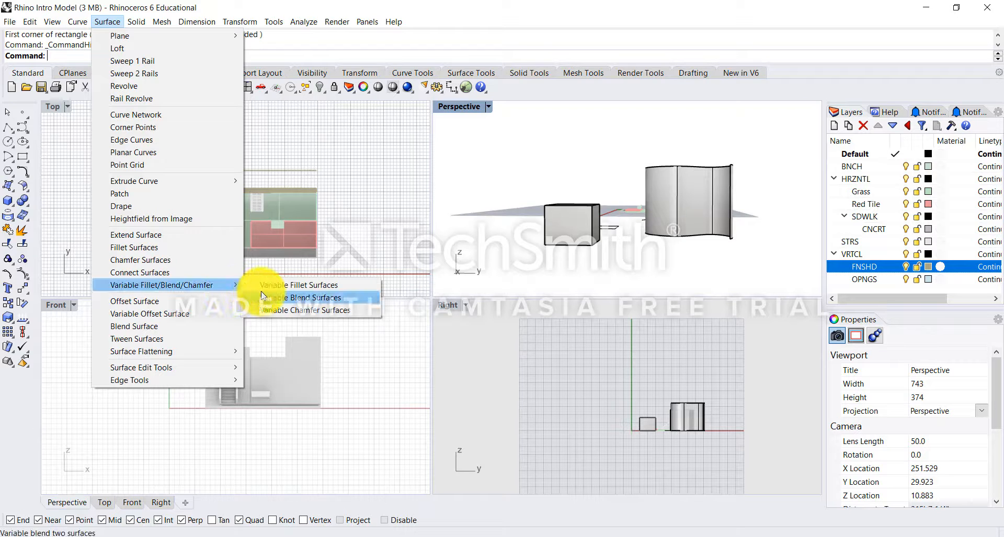
left_click(440, 15)
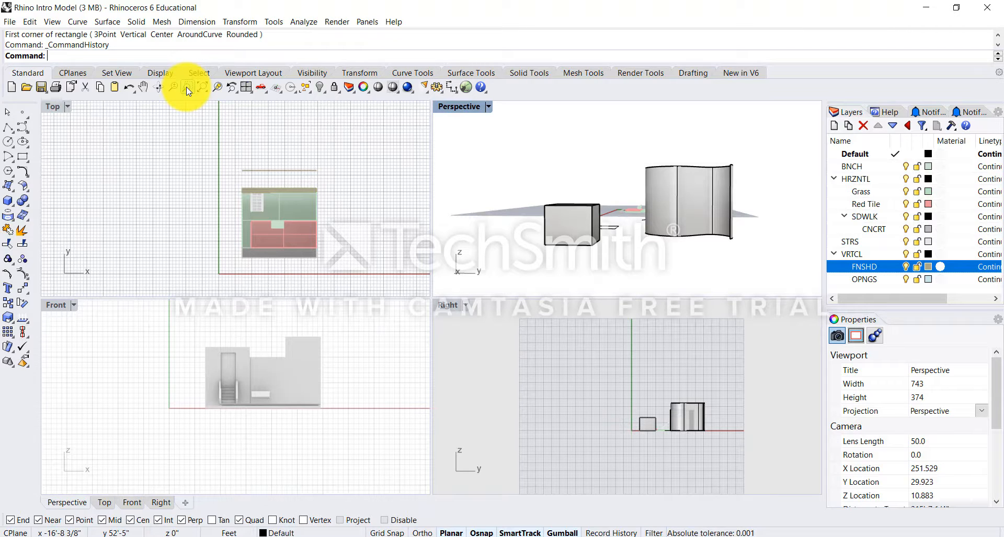
Examine the rectangle and point tool variants, leaving without placing a point
left_click(29, 166)
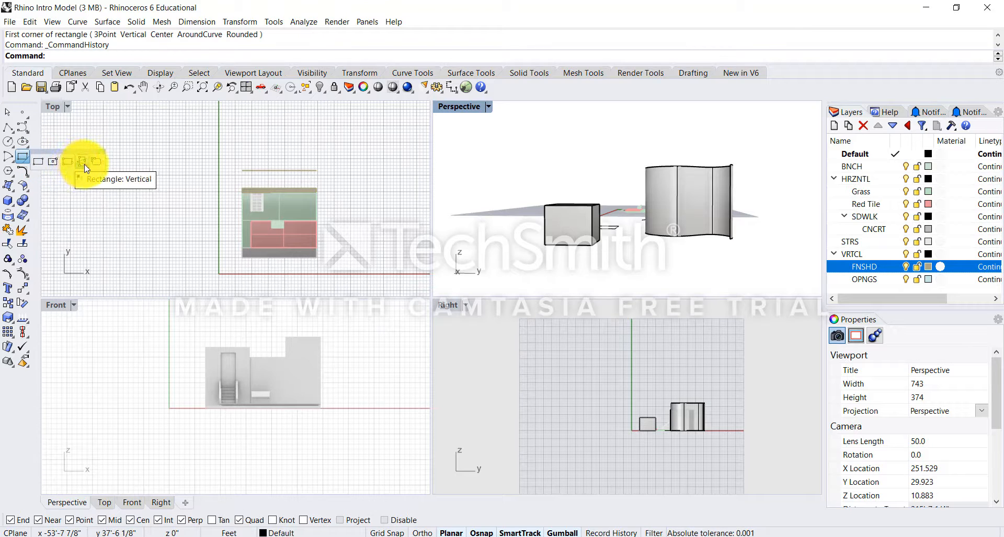
left_click(24, 116)
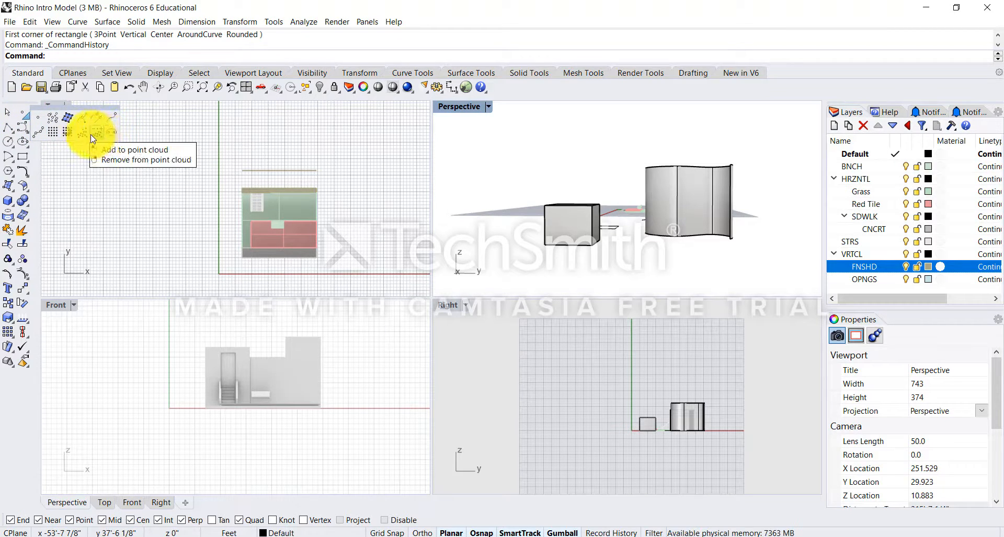
left_click(25, 117)
key("Escape")
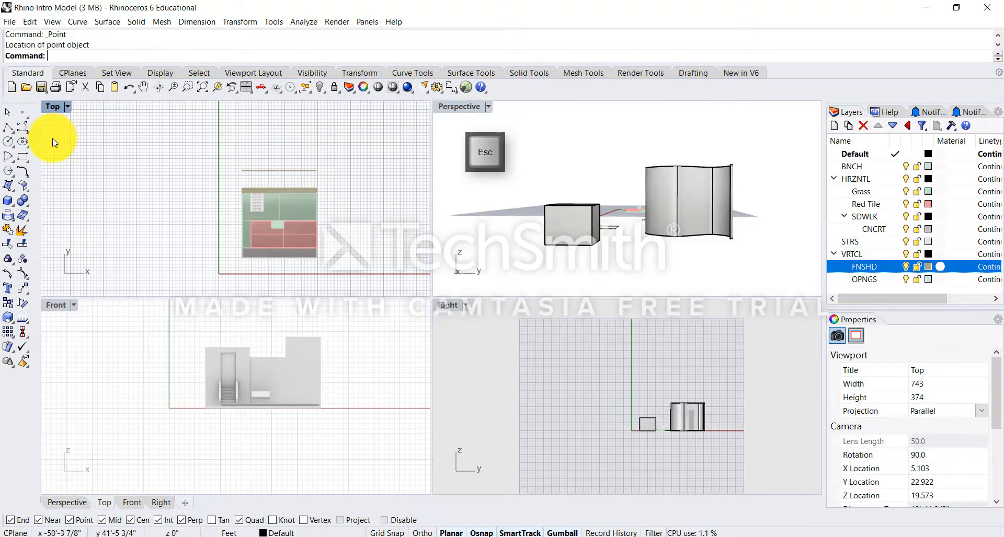
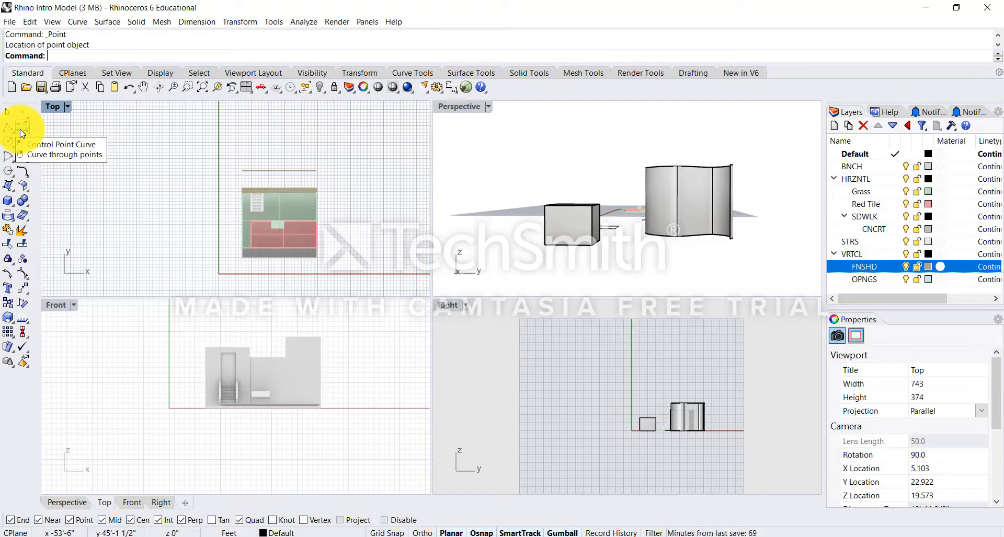
Draw an open degree 3 control point curve with five control points in the Top viewport, in the empty area beside the building plan
left_click(21, 132)
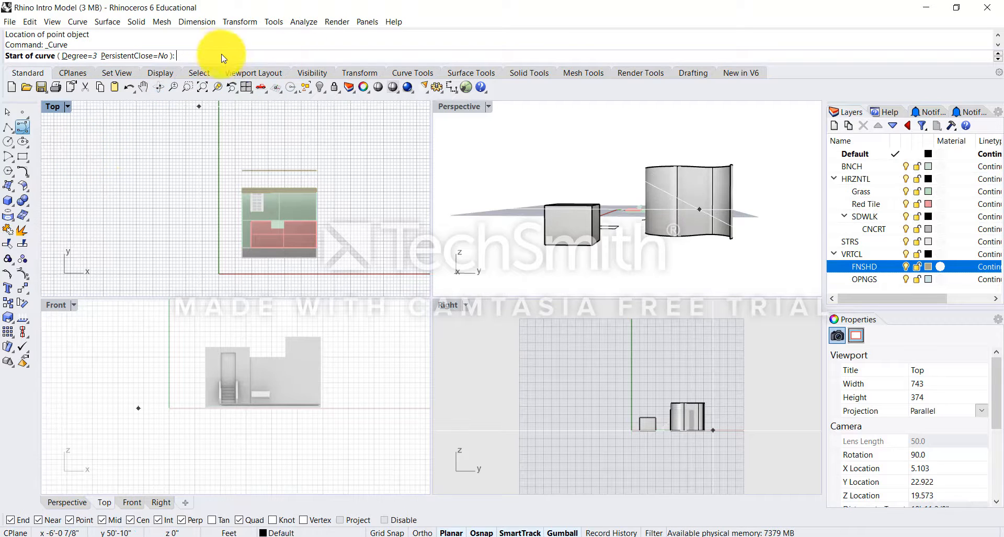
left_click(86, 150)
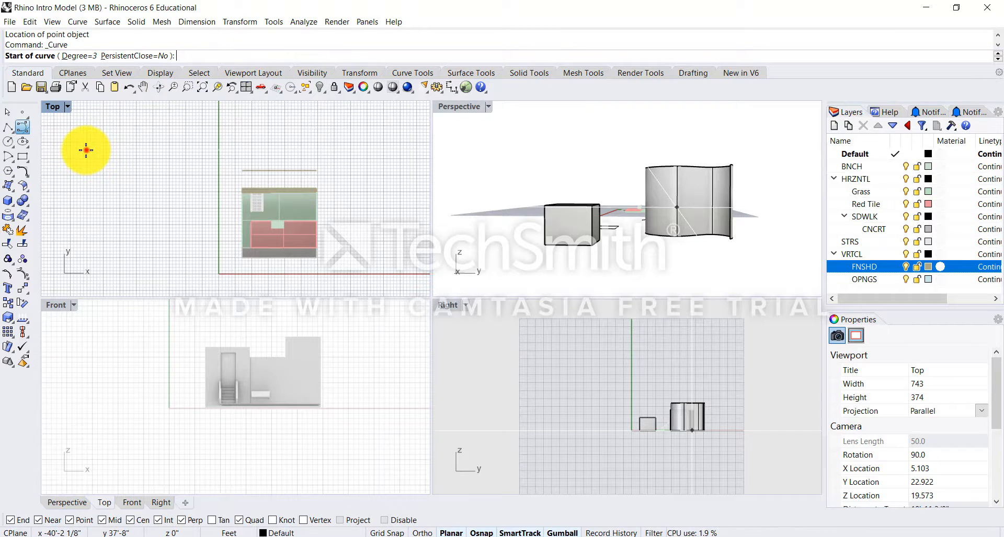
left_click(82, 196)
left_click(140, 205)
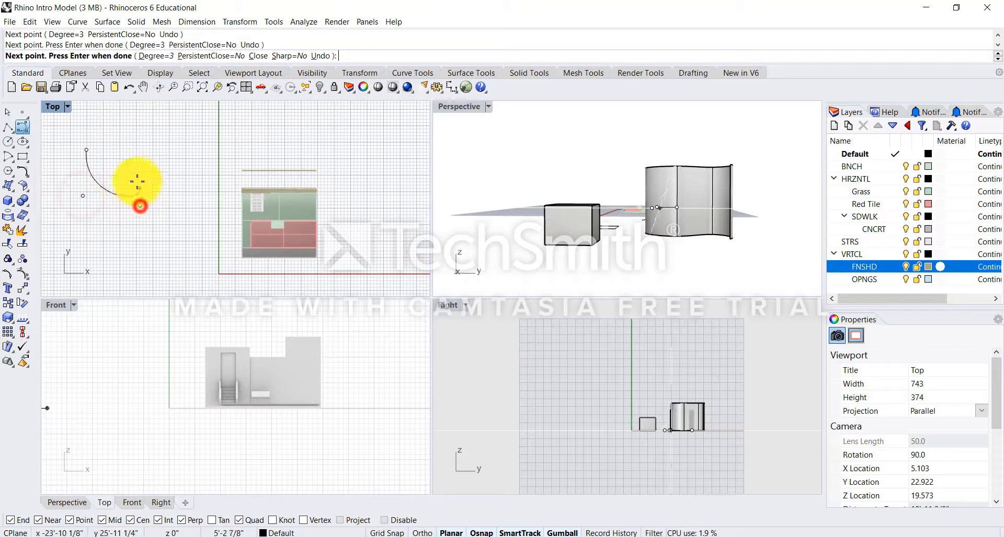
left_click(135, 140)
left_click(197, 129)
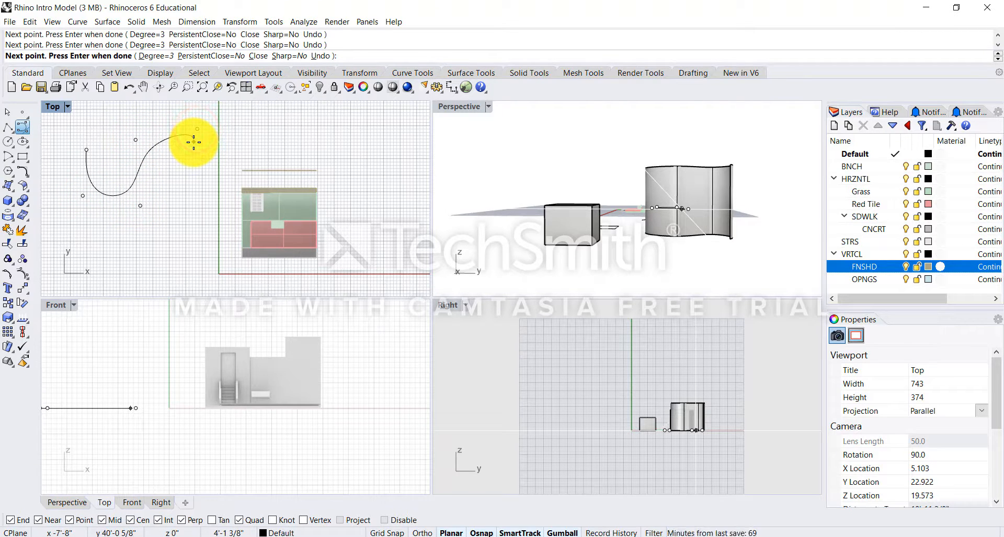
key("Return")
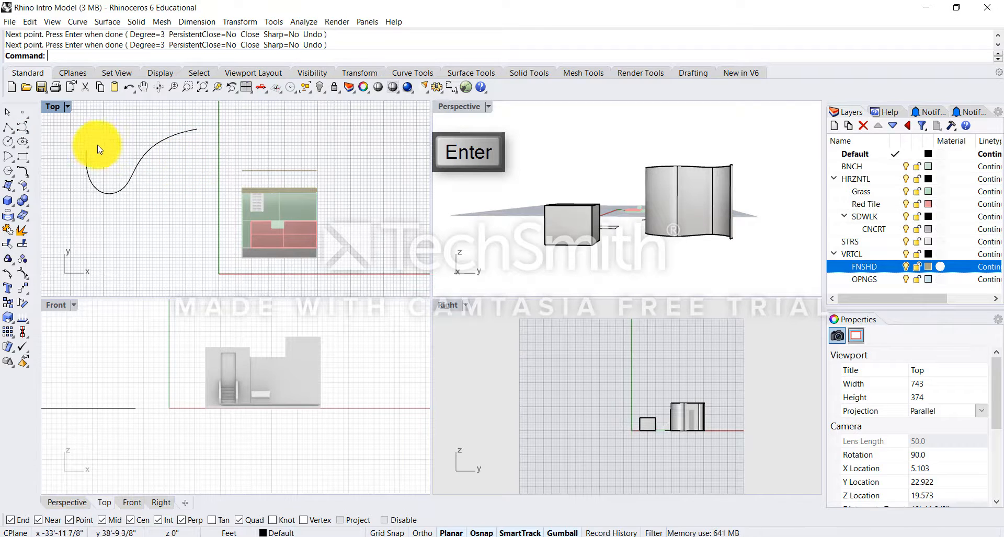
right_click(21, 128)
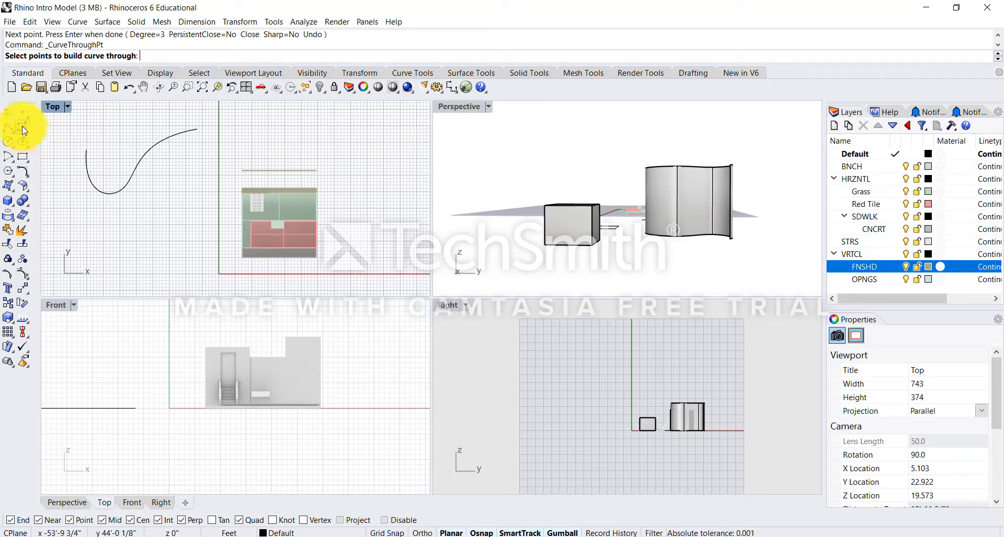
key("Escape")
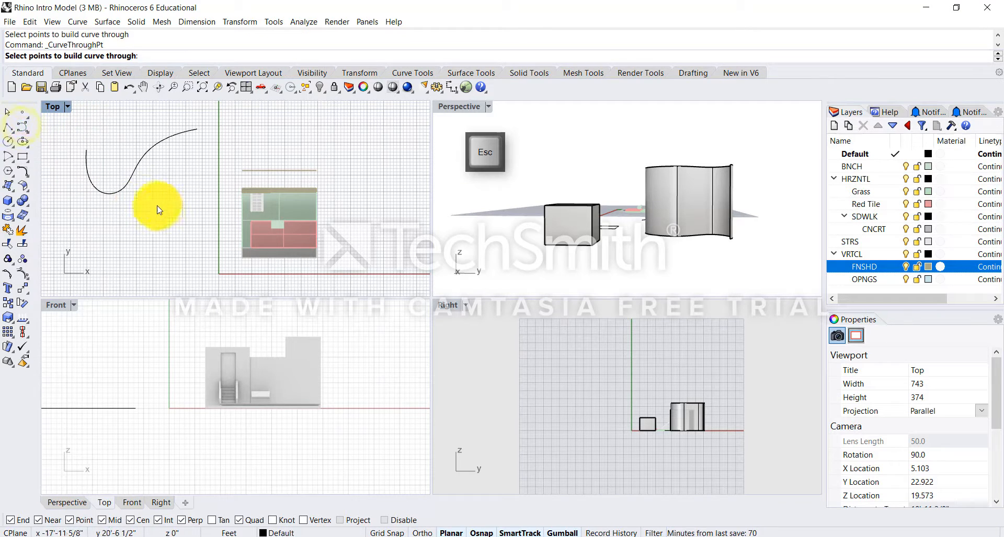
key("Escape")
Place four separate point objects in the Top viewport, below the control point curve and beside the building plan
left_click(22, 112)
left_click(100, 253)
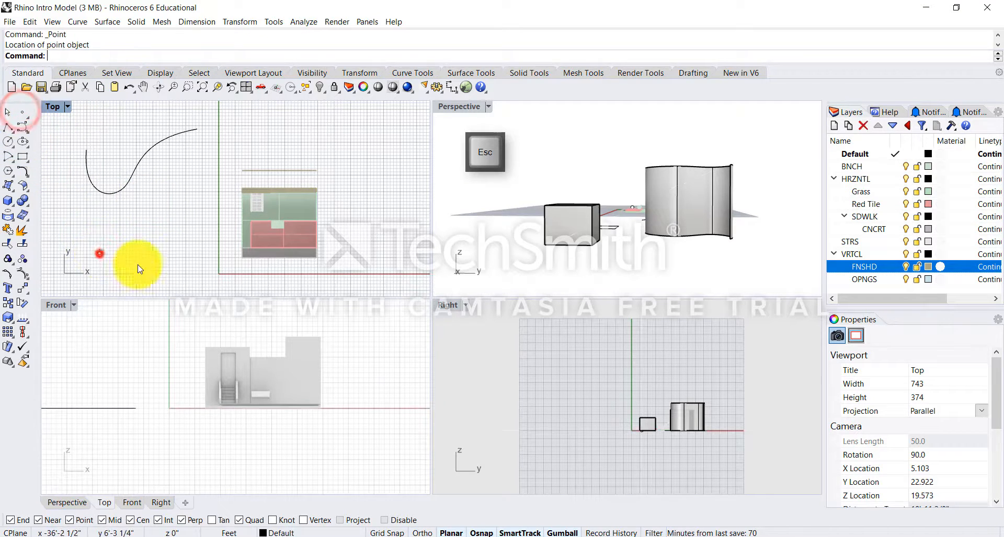
right_click(195, 268)
left_click(146, 244)
right_click(157, 215)
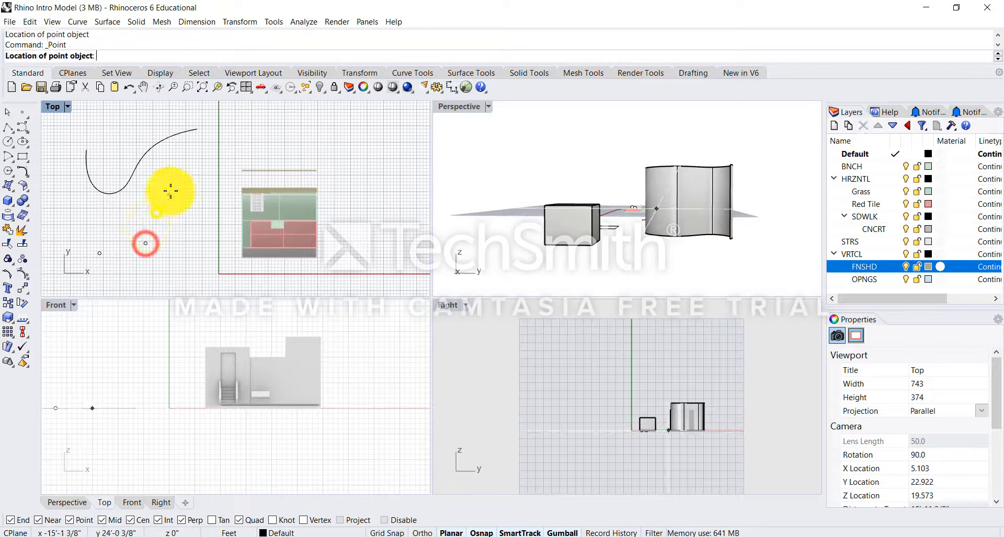
left_click(171, 190)
right_click(189, 225)
left_click(200, 232)
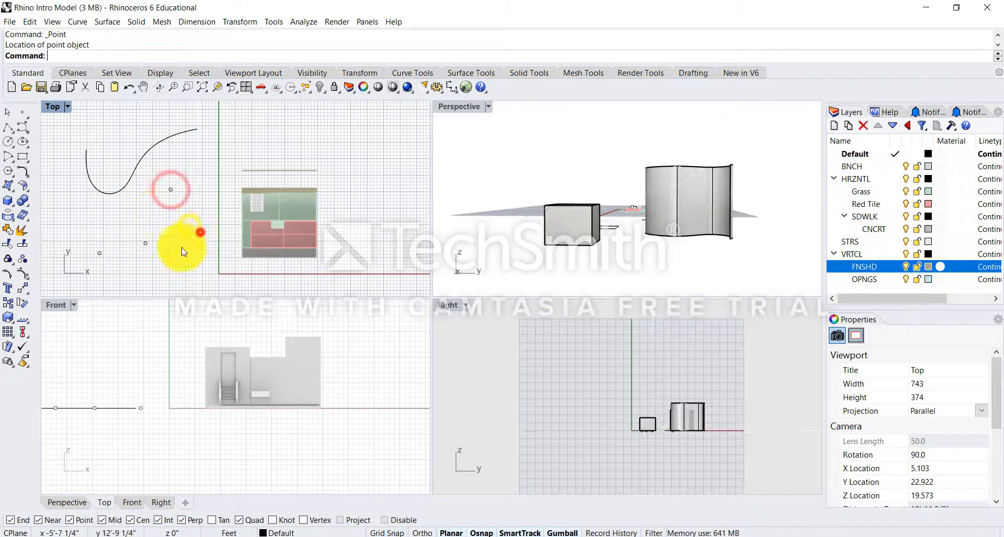
right_click(23, 126)
left_click(99, 254)
left_click(145, 244)
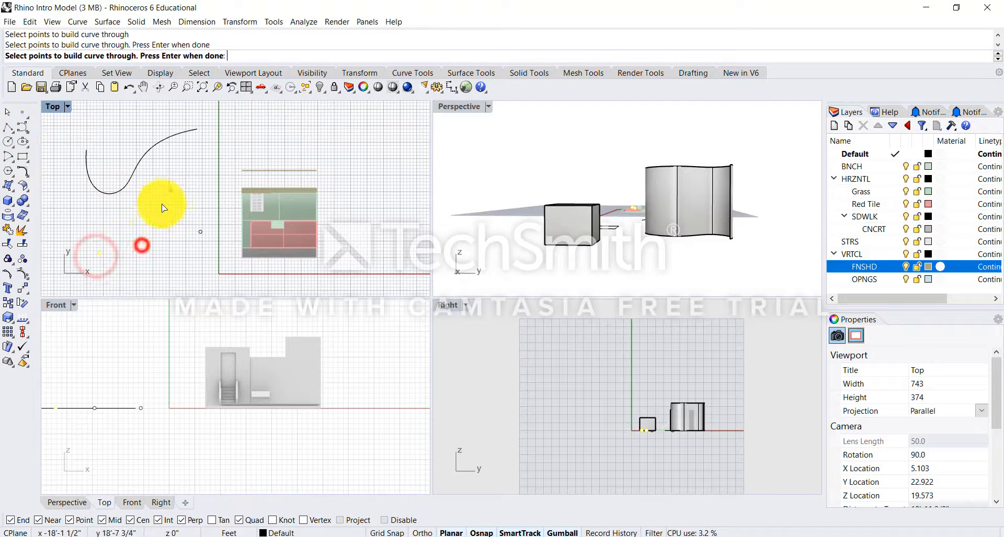
left_click(171, 189)
left_click(200, 231)
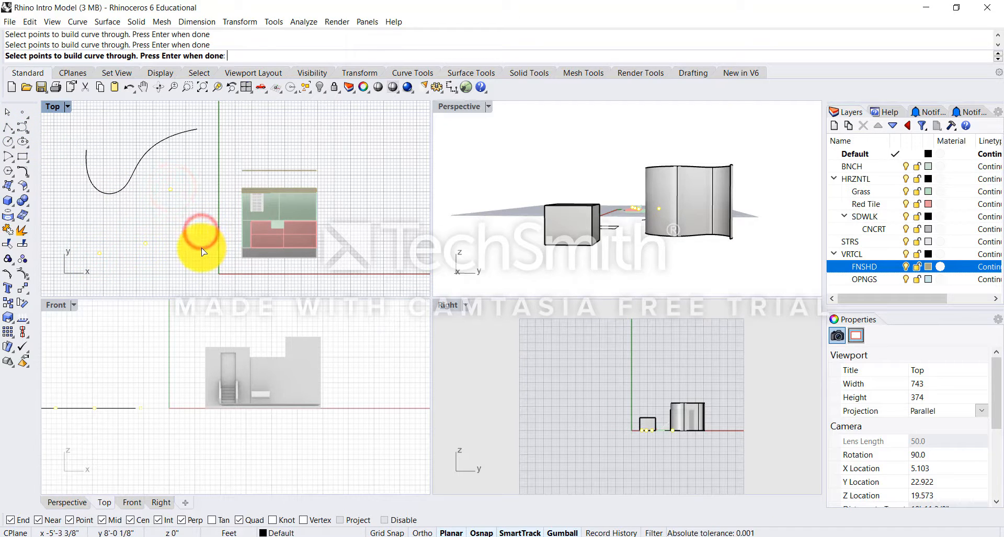
key("Return")
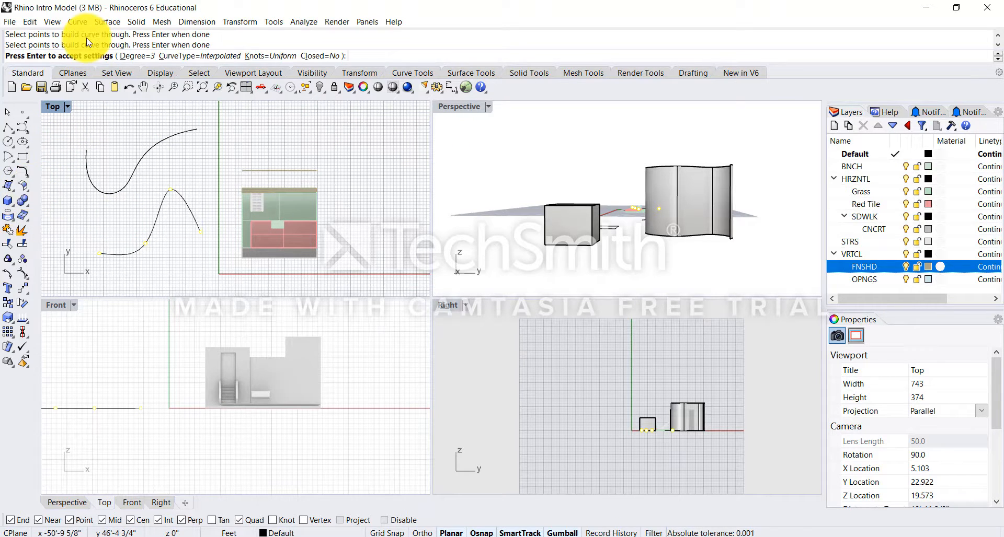
left_click(215, 109)
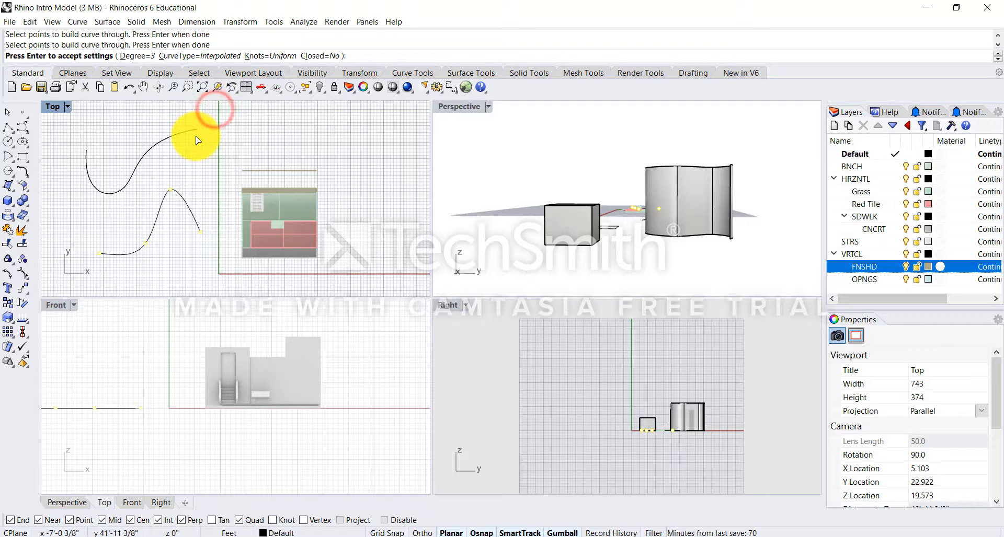
key("Escape")
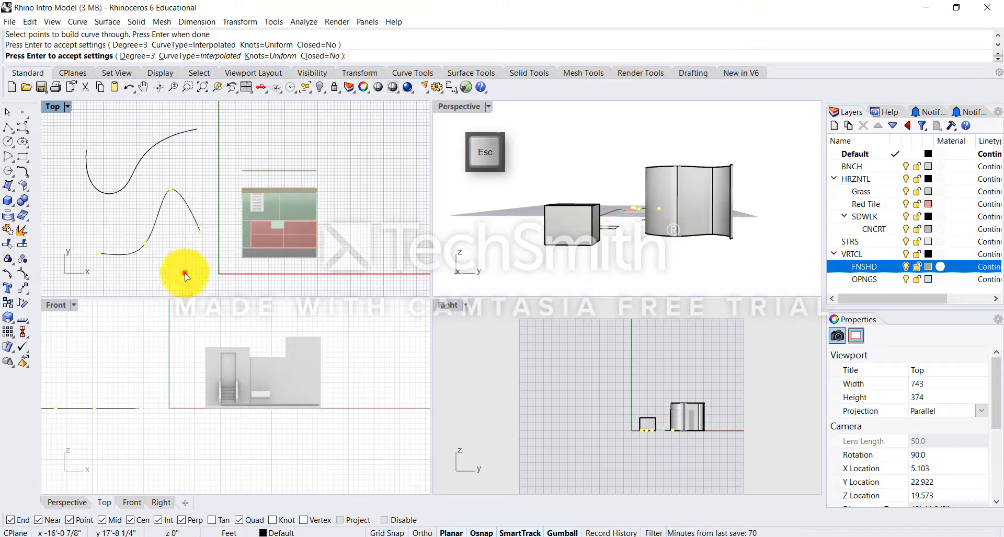
key("Escape")
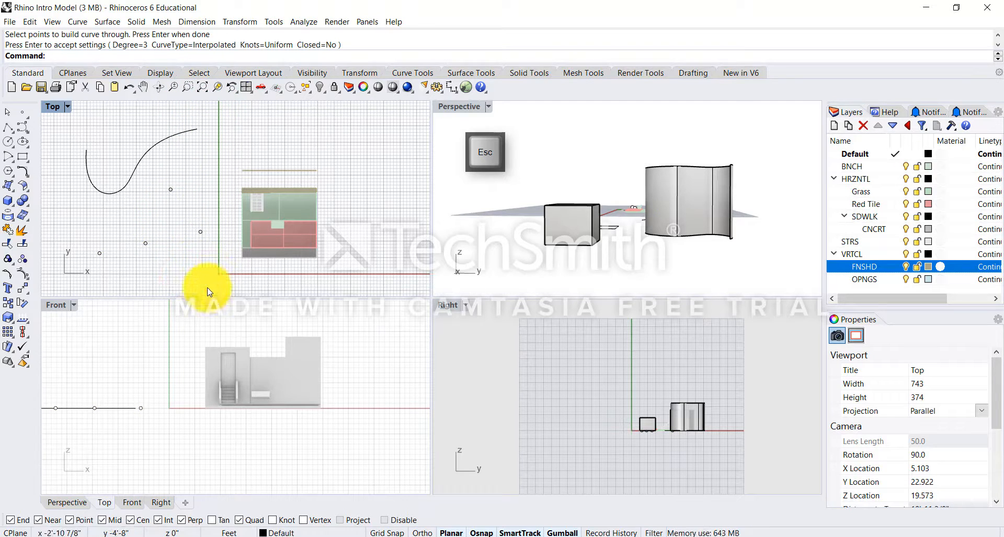
Build an open, interpolated degree 3 curve with uniform knots through the four point objects
right_click(204, 285)
left_click(101, 252)
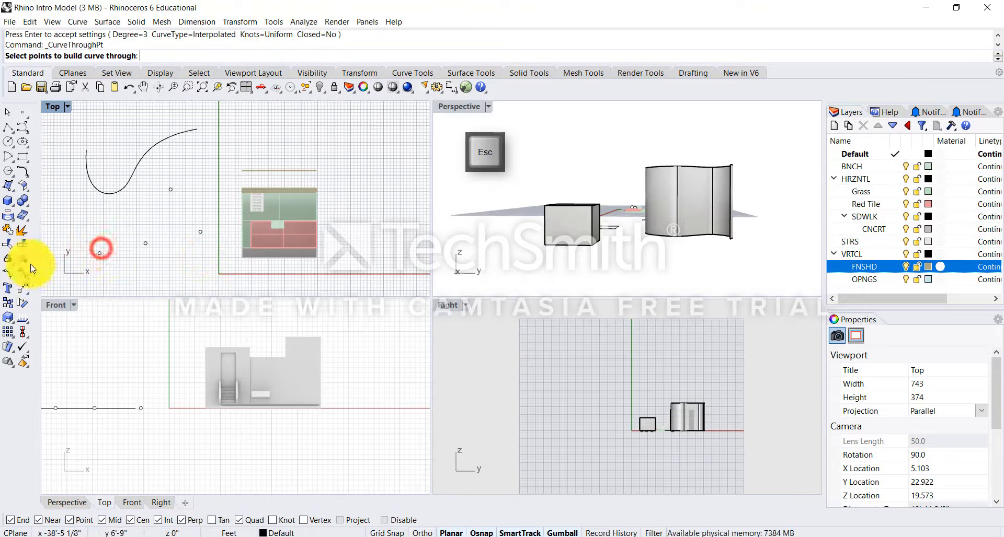
left_click(149, 244)
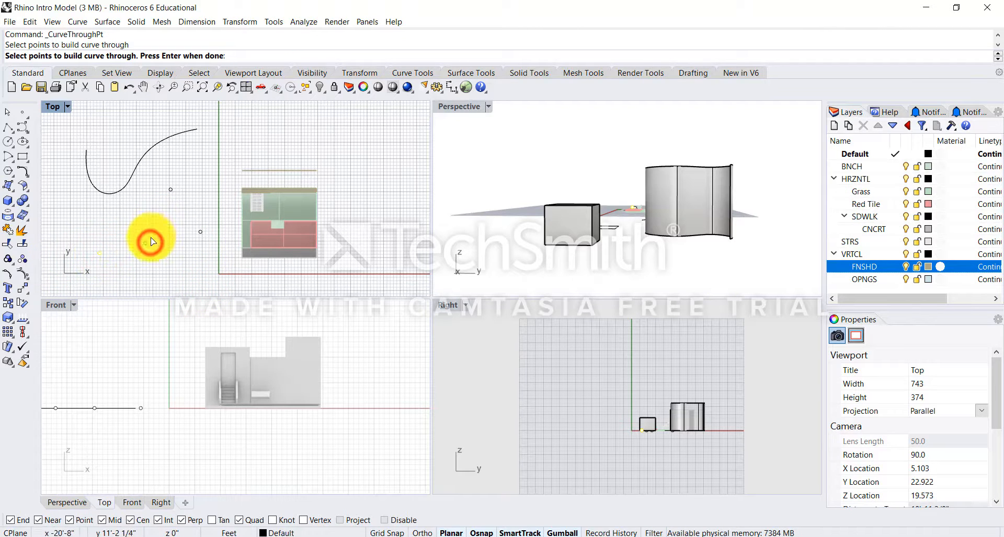
left_click(170, 191)
left_click(199, 231)
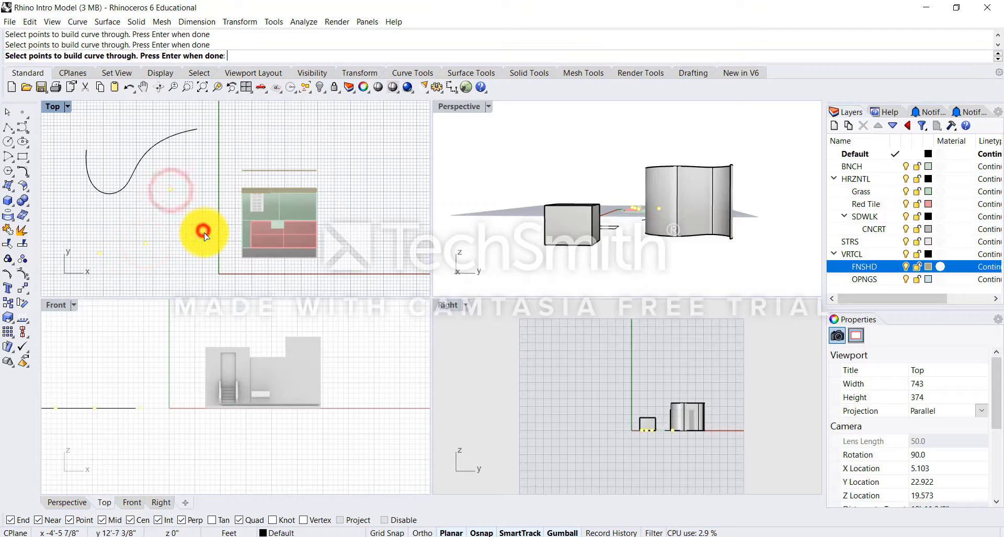
key("Return")
key("Return")
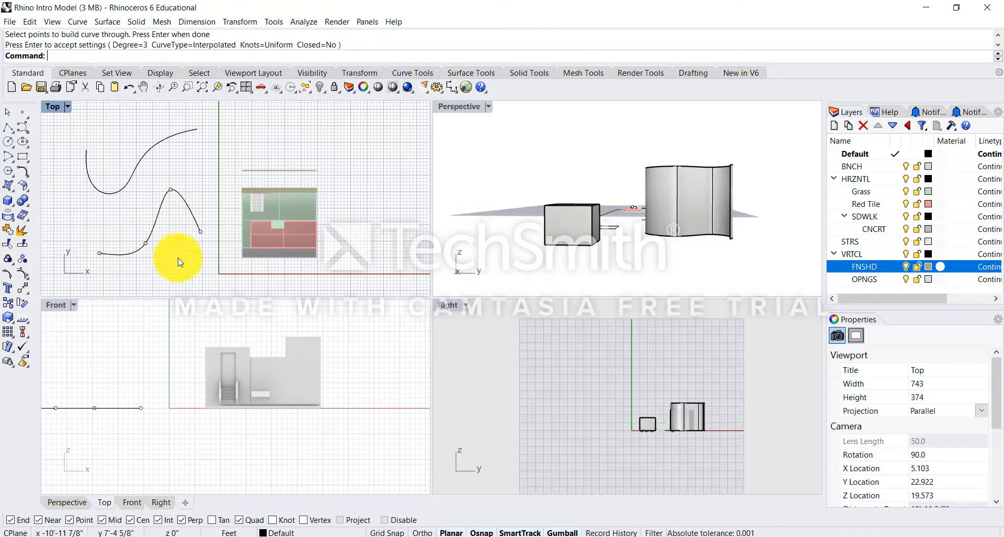
right_click_drag(182, 250, 202, 259)
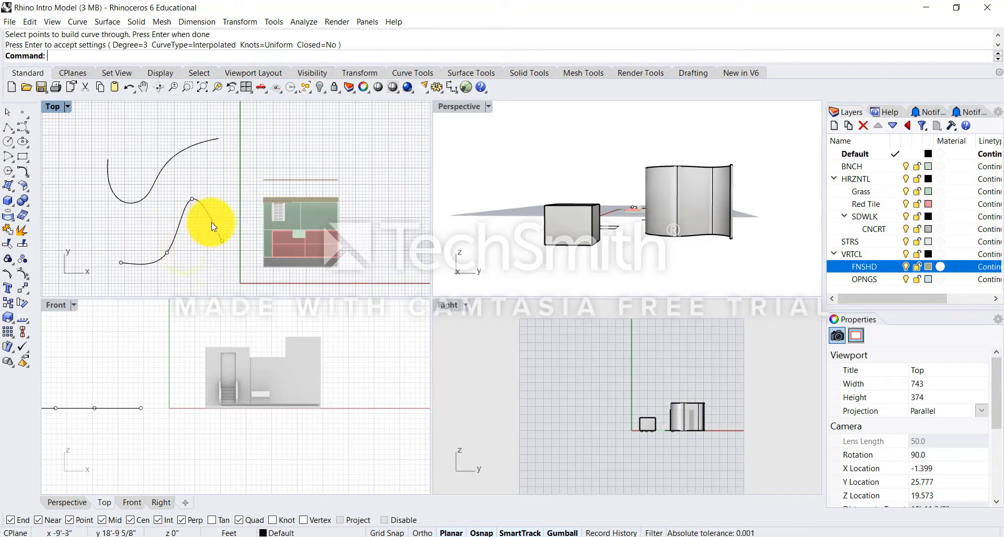
right_click_drag(208, 219, 226, 238)
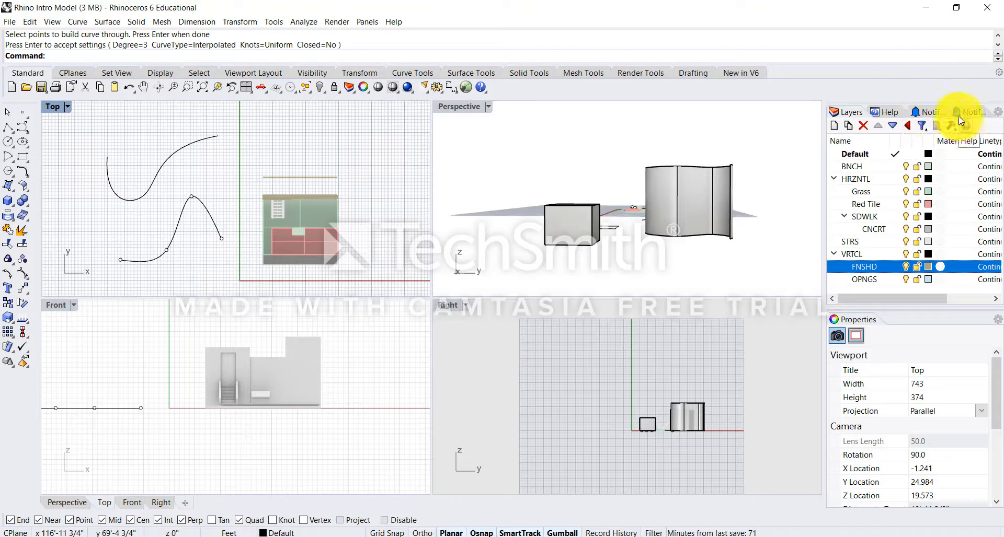
Add the Calculator and Materials panels beside Properties and bring Properties back to the front
right_click(888, 324)
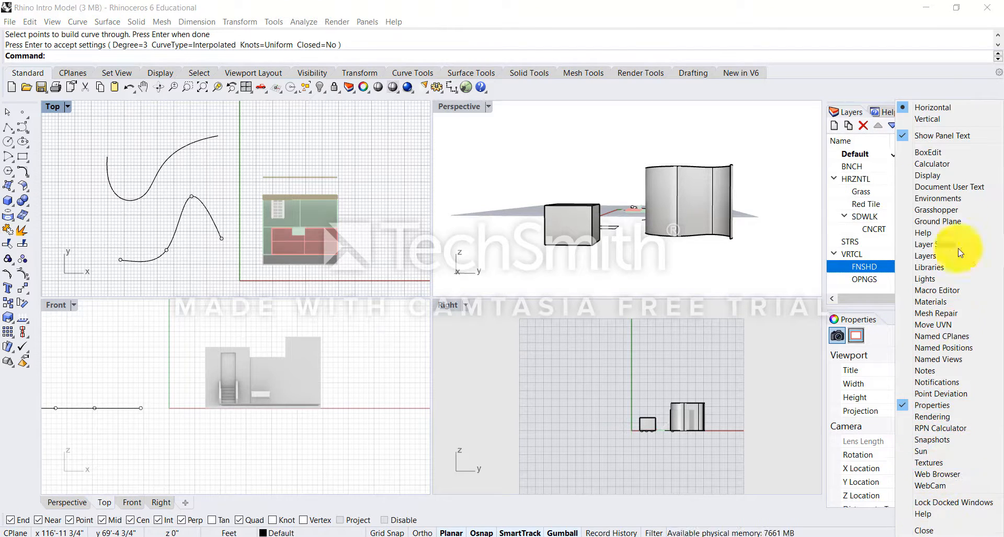
left_click(949, 173)
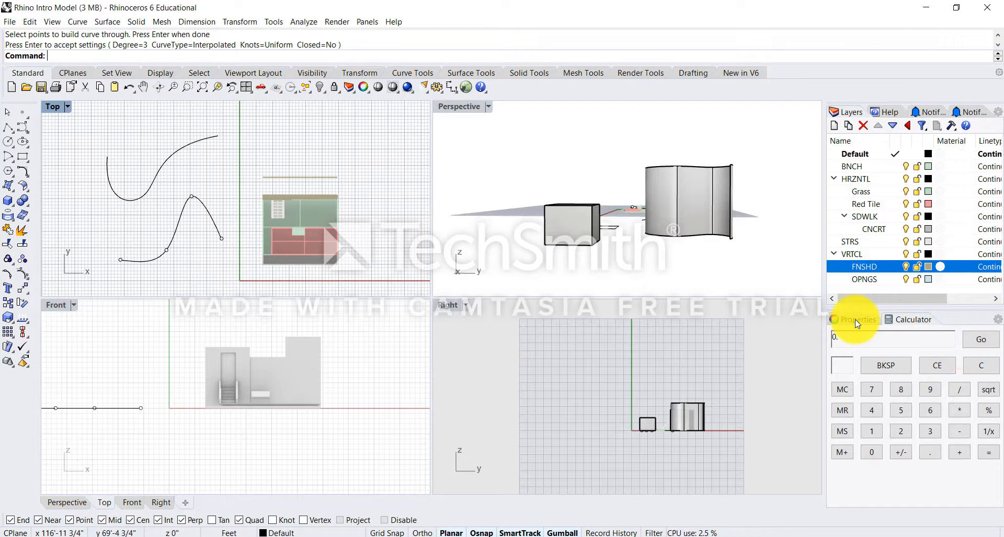
right_click(946, 321)
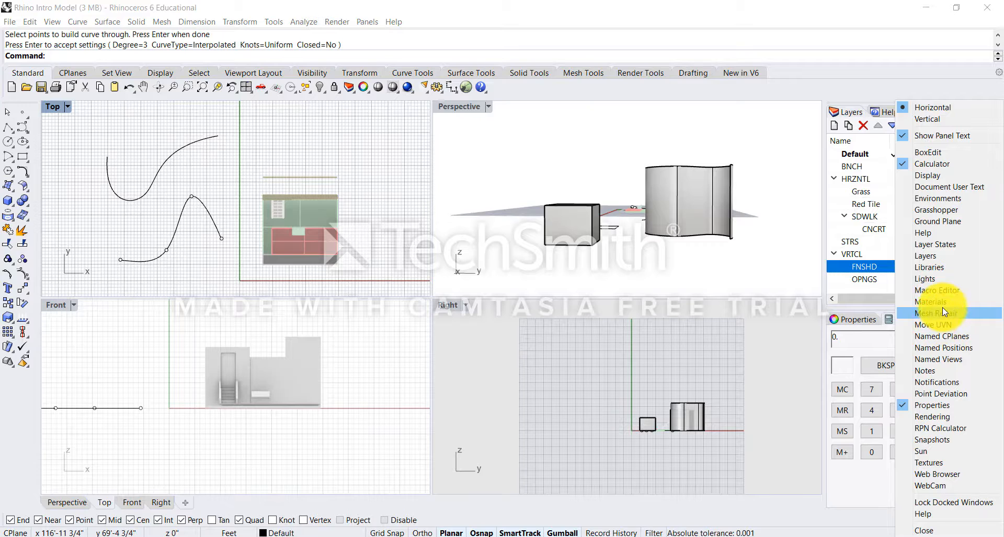
left_click(936, 302)
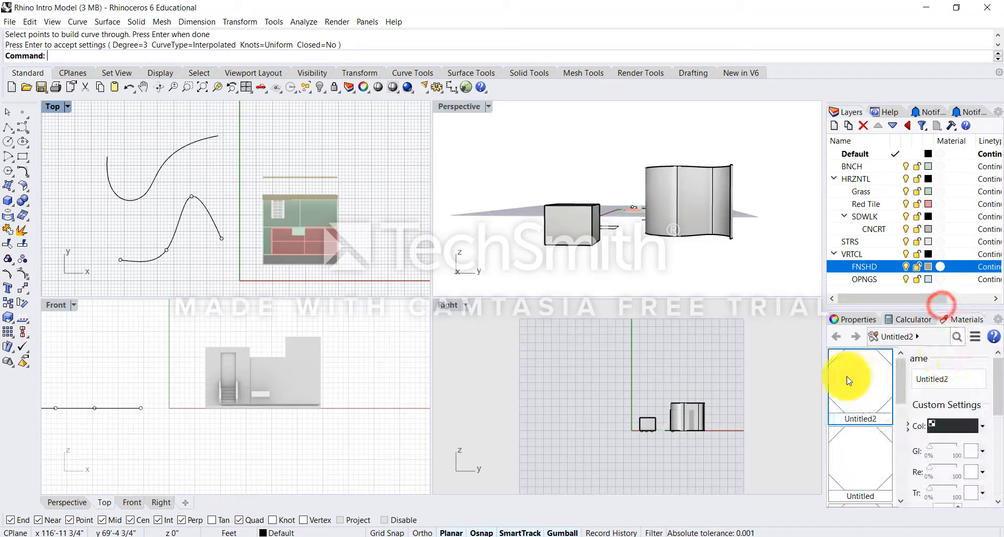
left_click(852, 320)
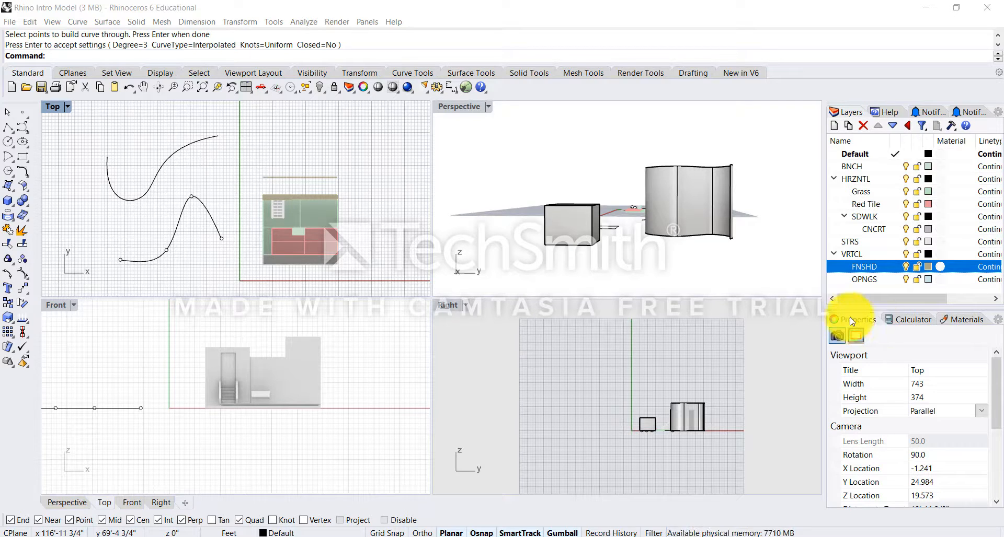
Undock the Calculator panel from beside Materials, close it, and bring Properties back to the front after viewing Materials
left_click_drag(962, 320, 901, 312)
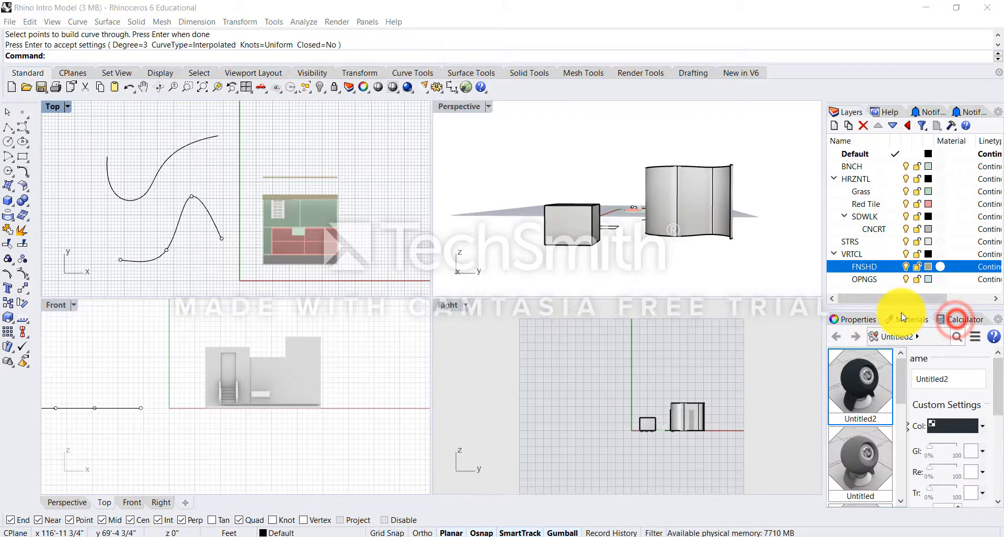
left_click(962, 320)
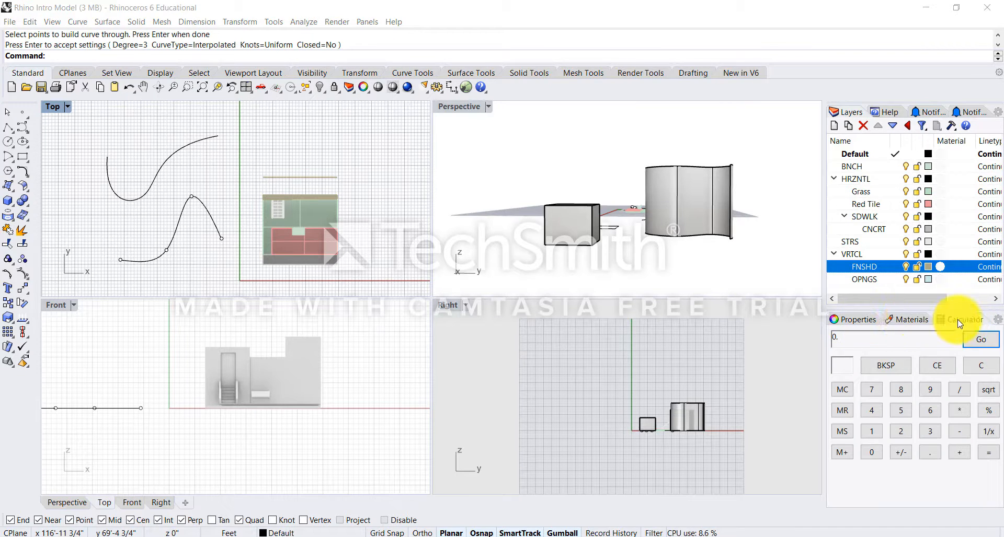
left_click_drag(962, 320, 632, 230)
mouse_move(815, 217)
left_mouse_down()
mouse_move(396, 165)
mouse_move(384, 180)
mouse_move(372, 164)
mouse_move(374, 217)
mouse_move(366, 169)
mouse_move(334, 161)
mouse_move(587, 168)
mouse_move(985, 213)
mouse_move(213, 161)
mouse_move(419, 173)
mouse_move(275, 155)
mouse_move(372, 148)
mouse_move(384, 77)
mouse_move(385, 85)
mouse_move(874, 168)
mouse_move(948, 197)
mouse_move(790, 296)
mouse_move(920, 216)
mouse_move(907, 338)
mouse_move(410, 165)
left_mouse_up()
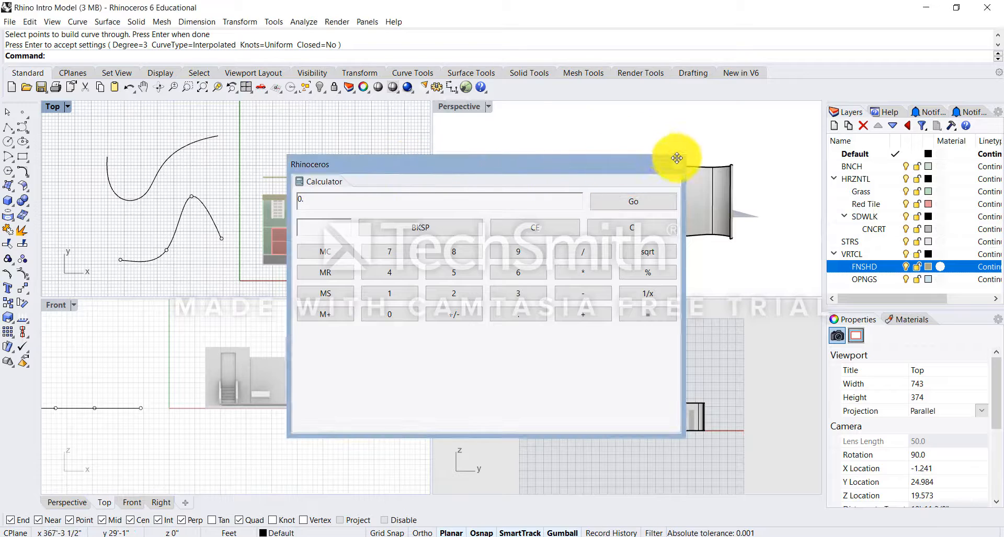
left_click(679, 164)
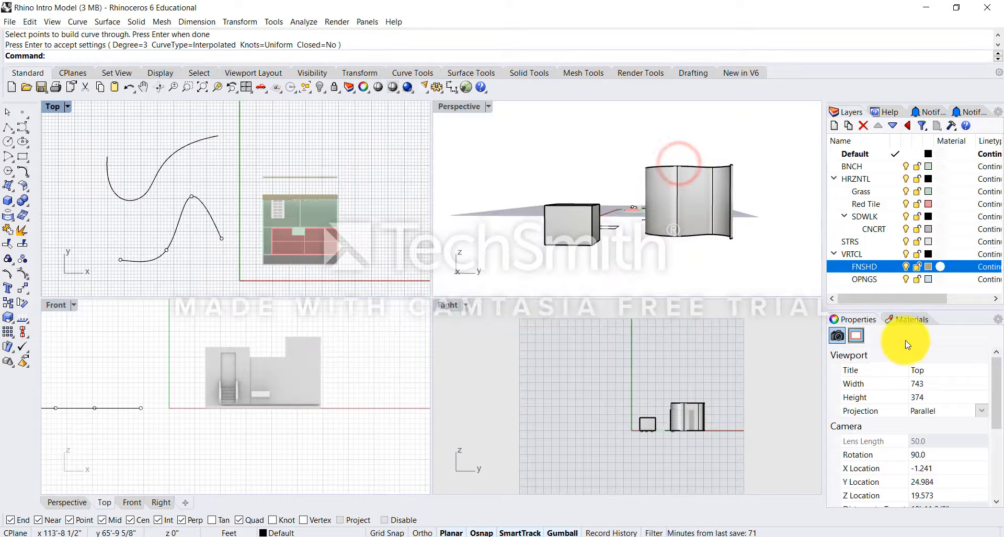
left_click(899, 320)
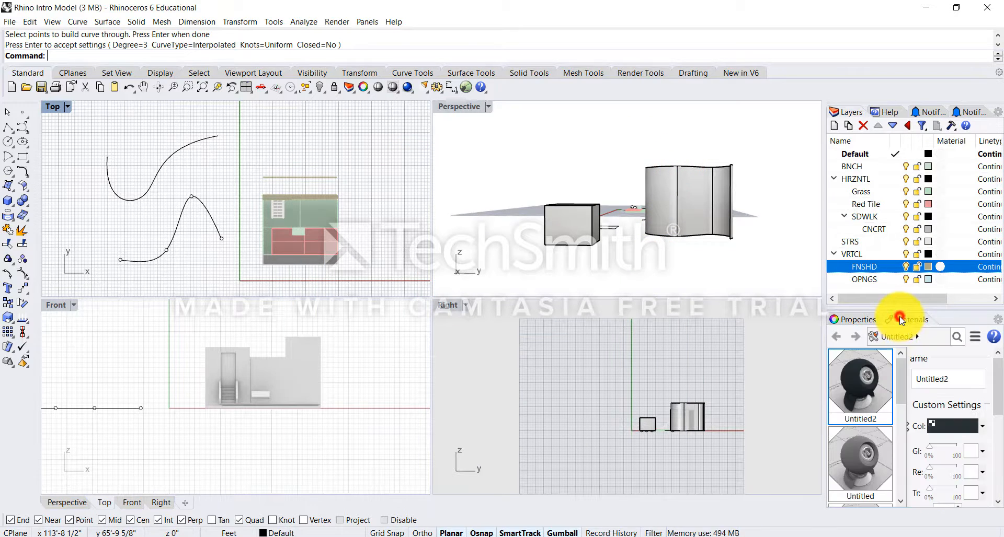
left_click(860, 319)
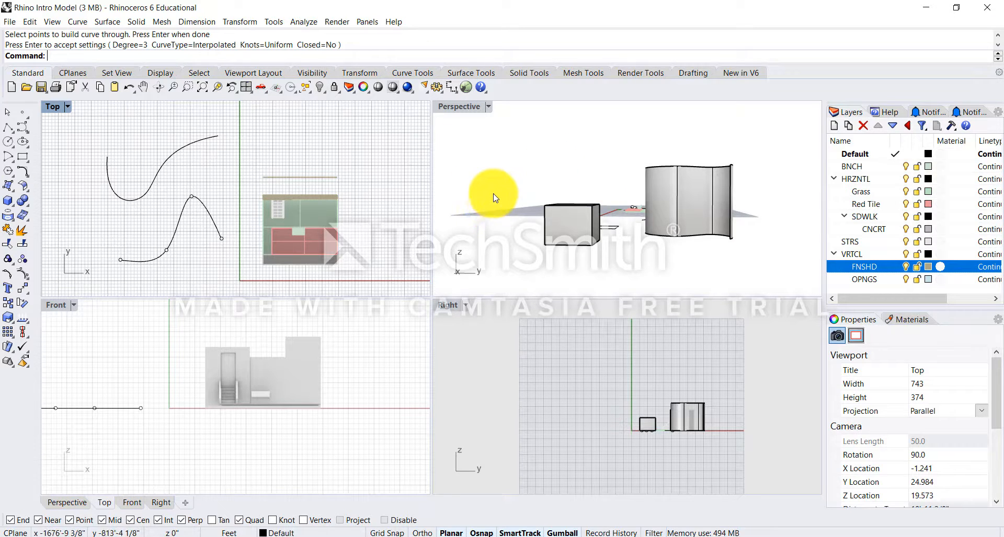
Check the Perspective viewport's context menu, dismiss it, and repeat and cancel the curve-through-points command
mouse_move(496, 205)
right_mouse_down()
mouse_move(540, 215)
mouse_move(495, 208)
right_mouse_up()
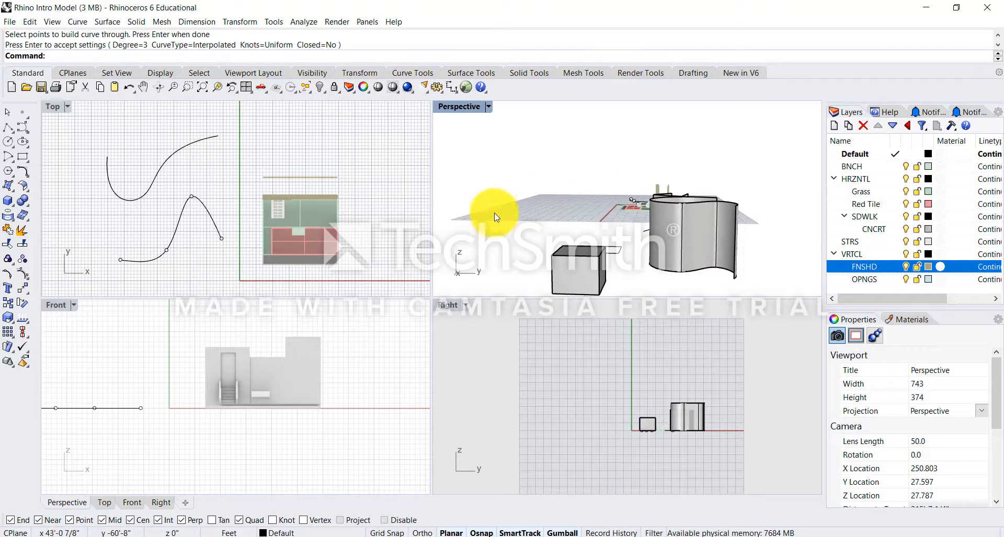
right_click(570, 183)
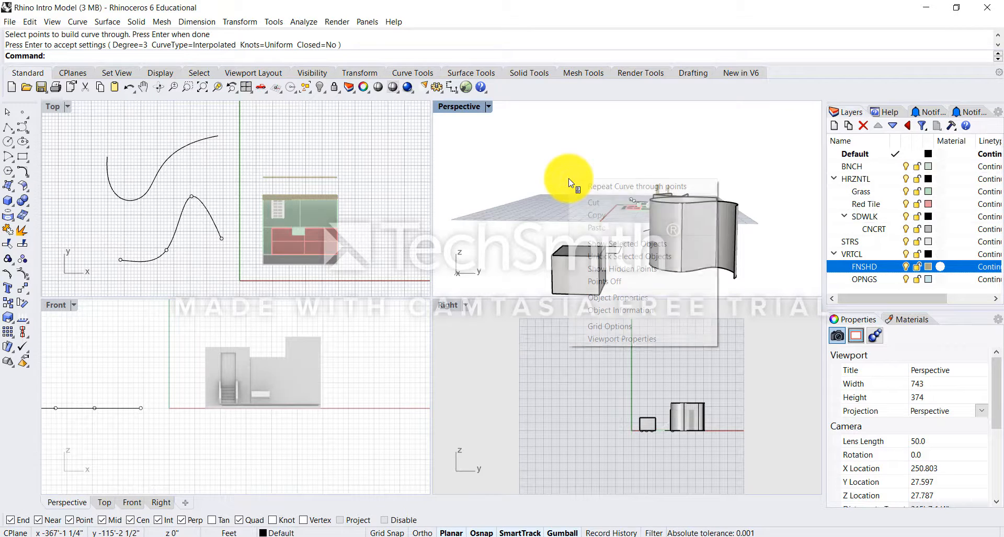
left_click(524, 150)
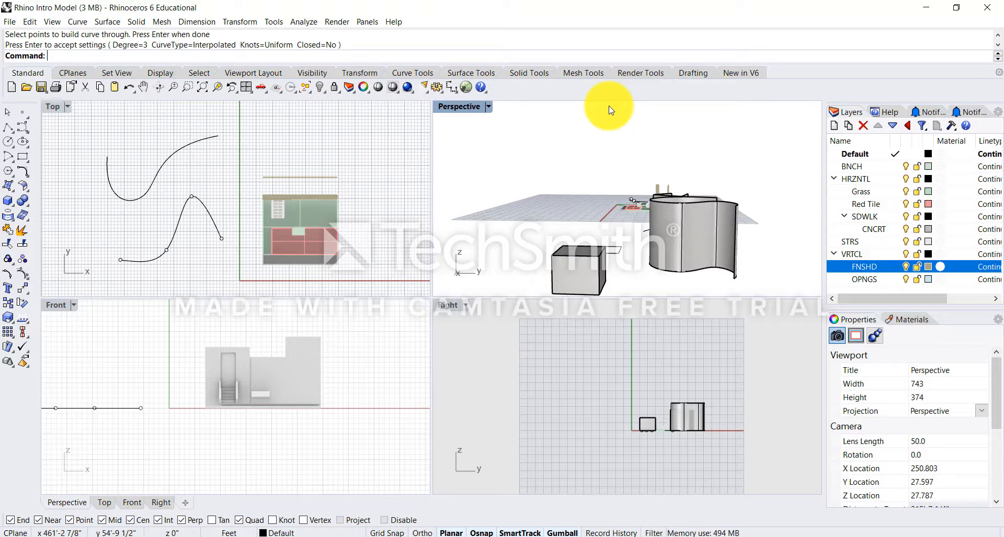
right_click(529, 164)
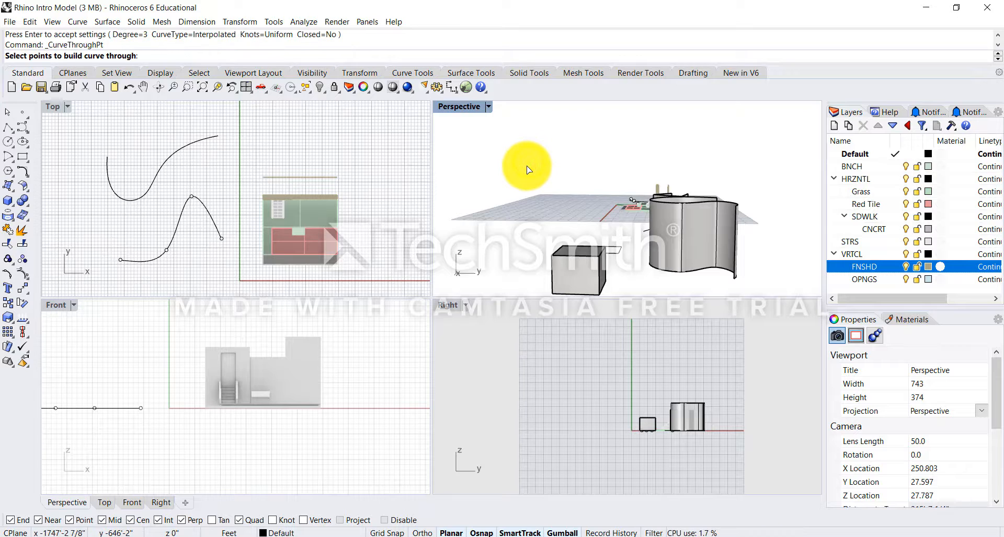
key("Escape")
Orbit and zoom out the Perspective view to examine the curves, the building and the separate solids together
scroll(536, 176, "down", 2)
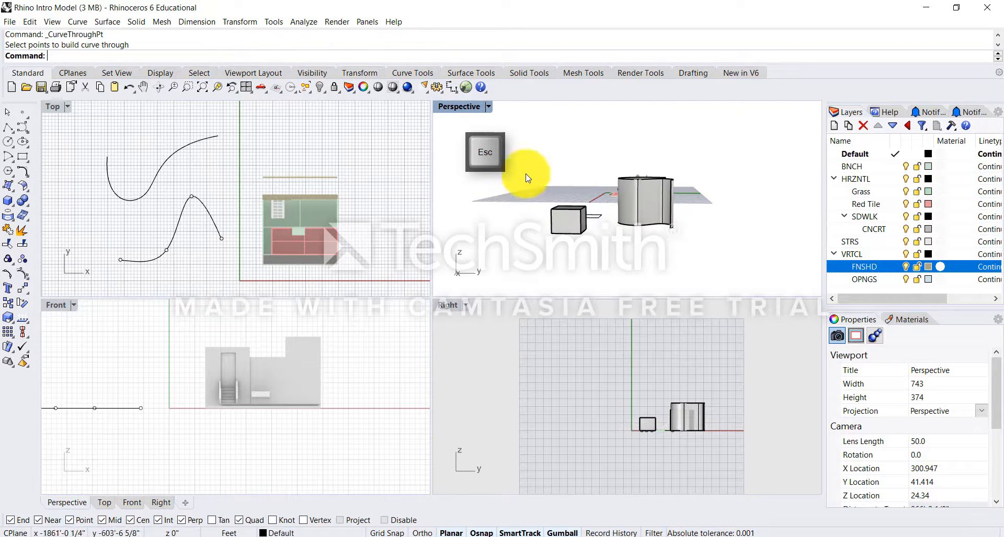
right_click_drag(533, 181, 513, 186)
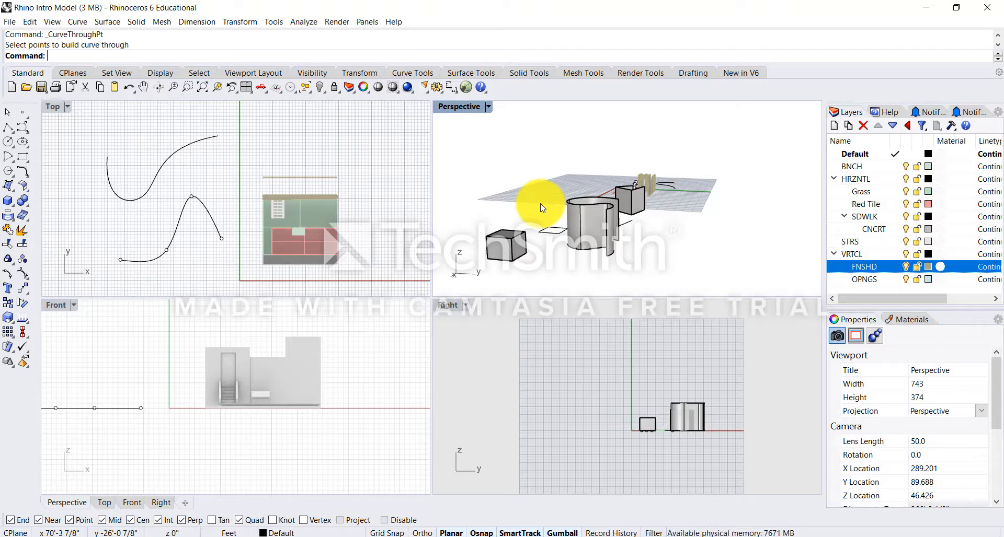
left_click(562, 169)
key("Escape")
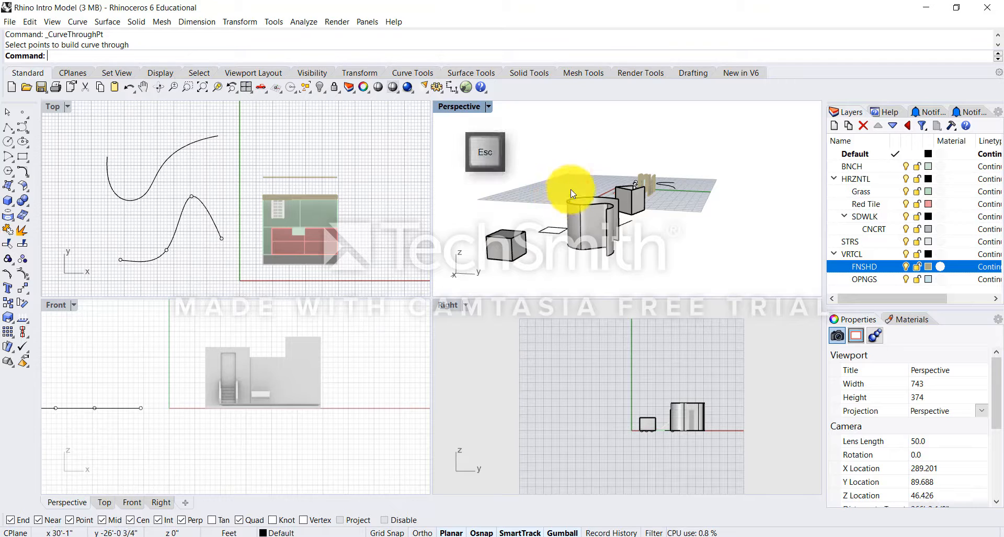
right_click_drag(647, 184, 665, 184)
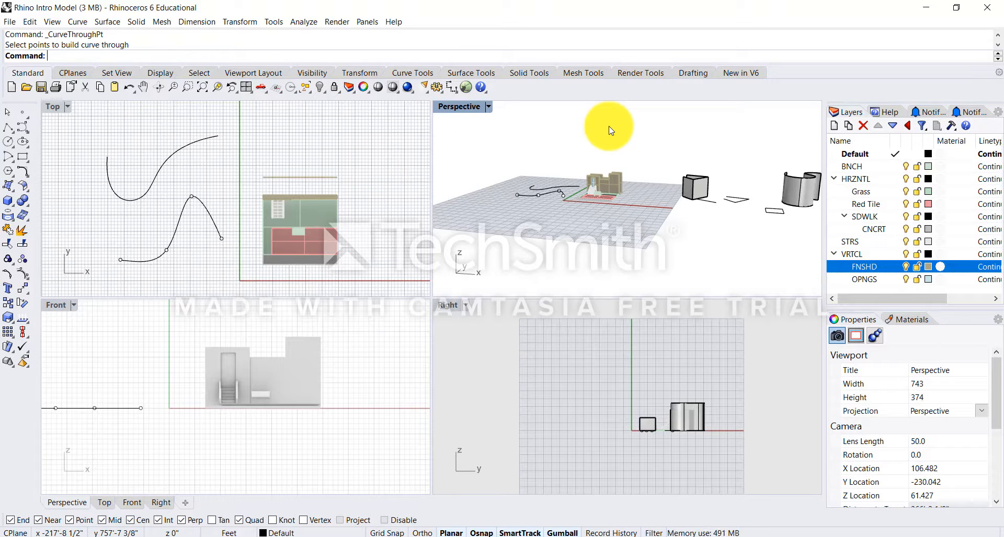
key("Escape")
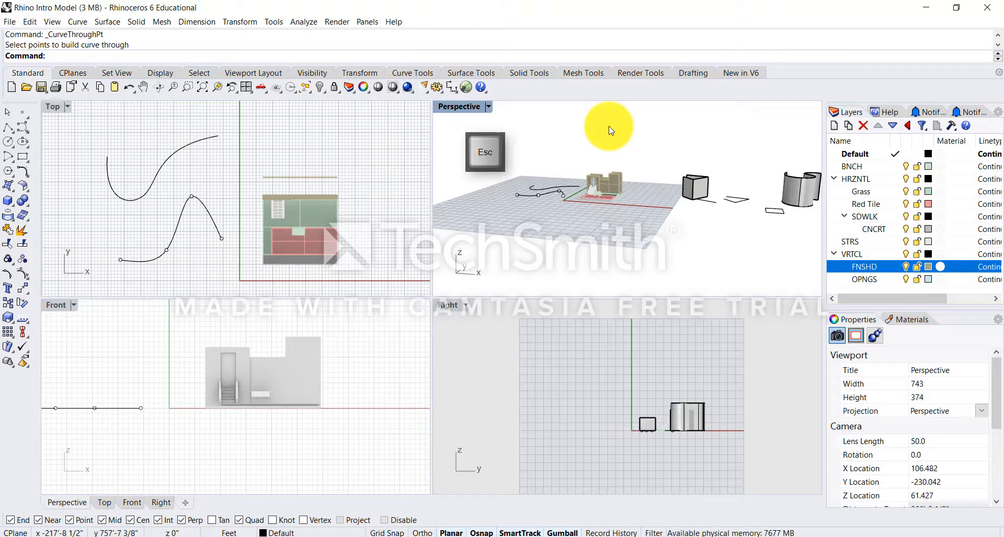
Move the control point curve about 28' in the Top viewport, toward the area above the building plan
type("Mo")
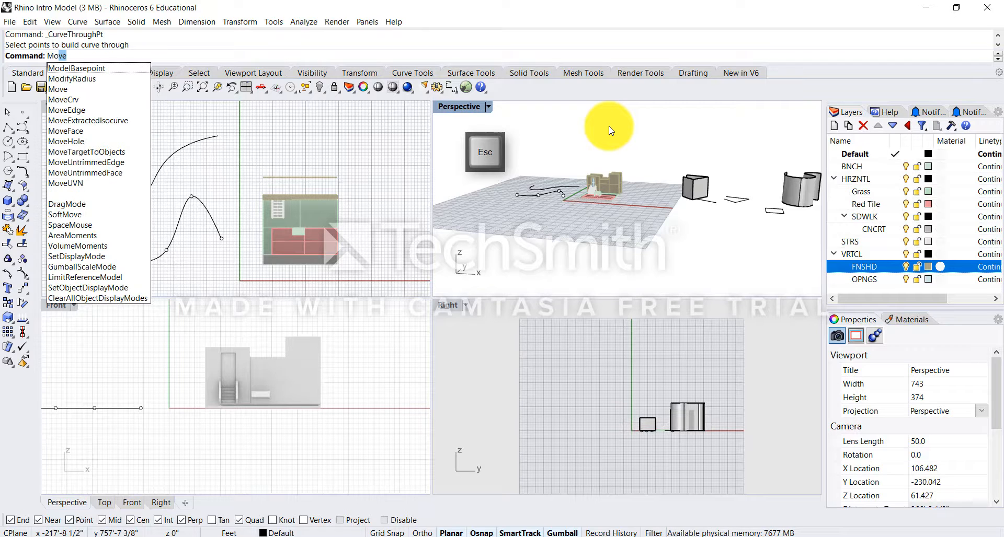
type("v")
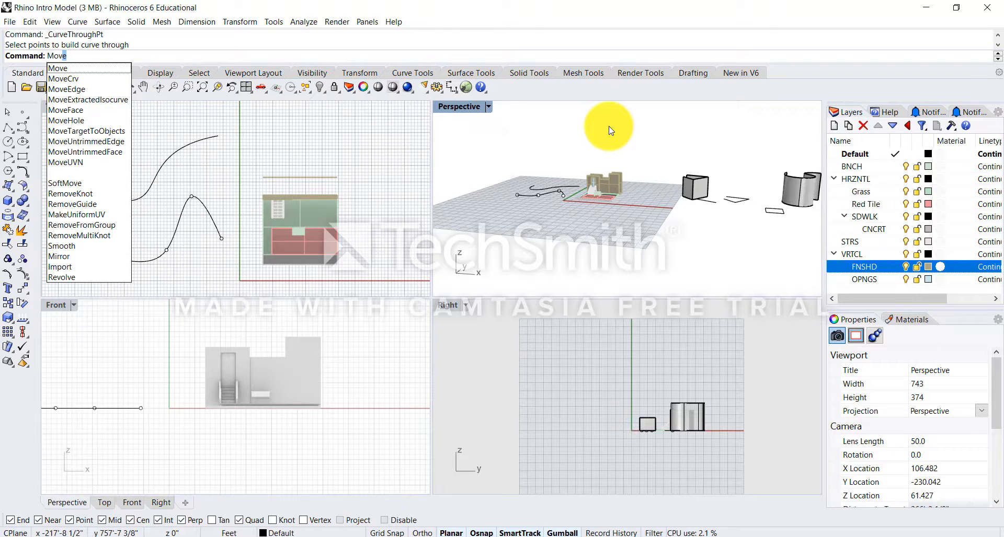
type("e")
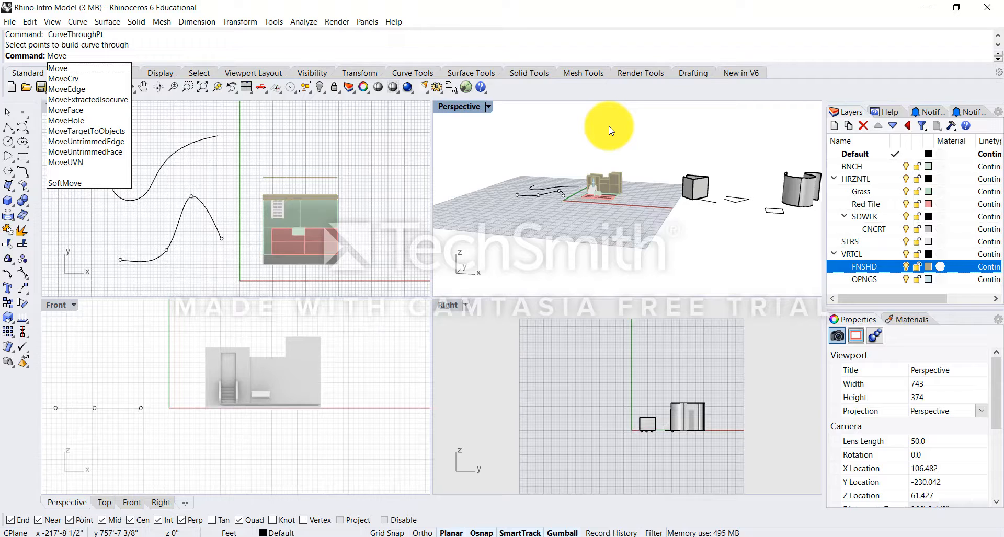
key("Return")
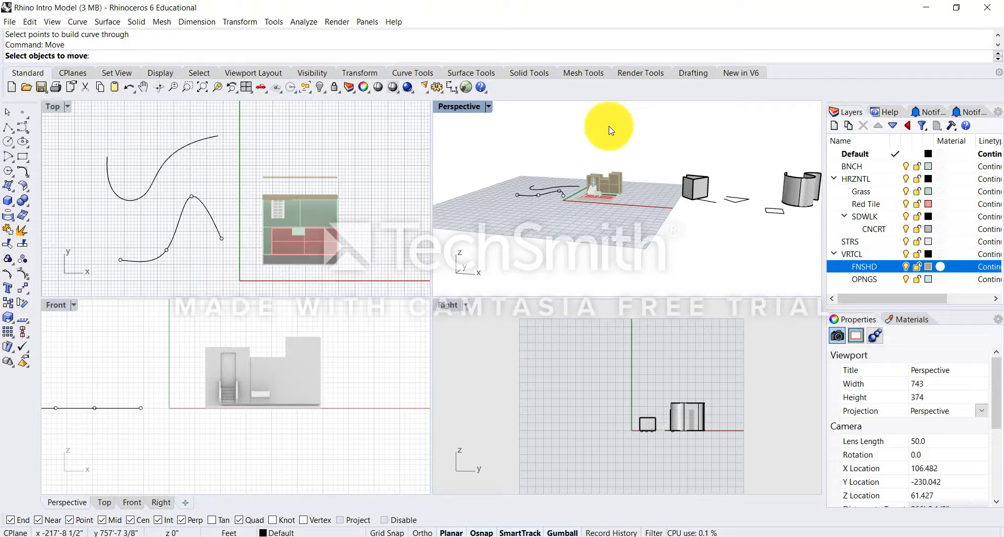
left_click(191, 146)
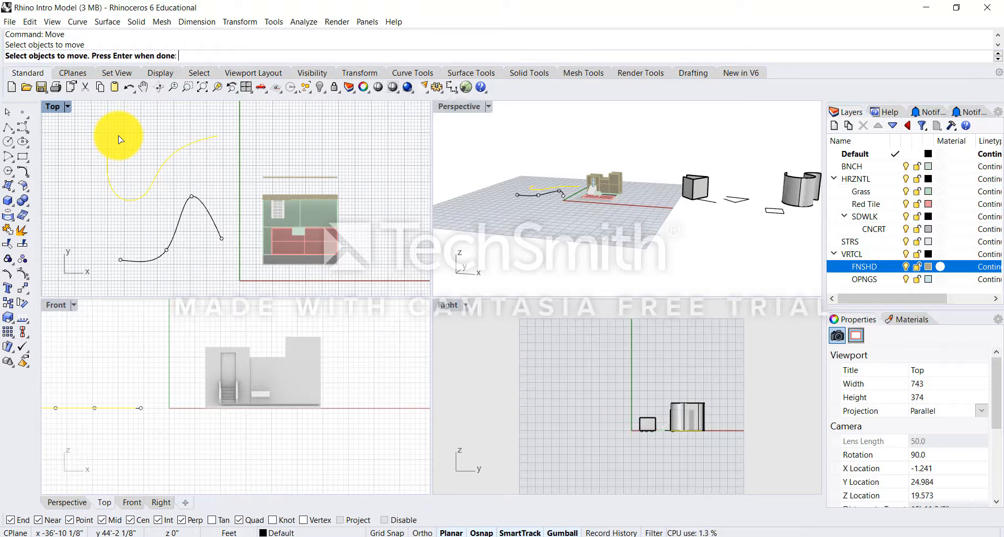
key("Return")
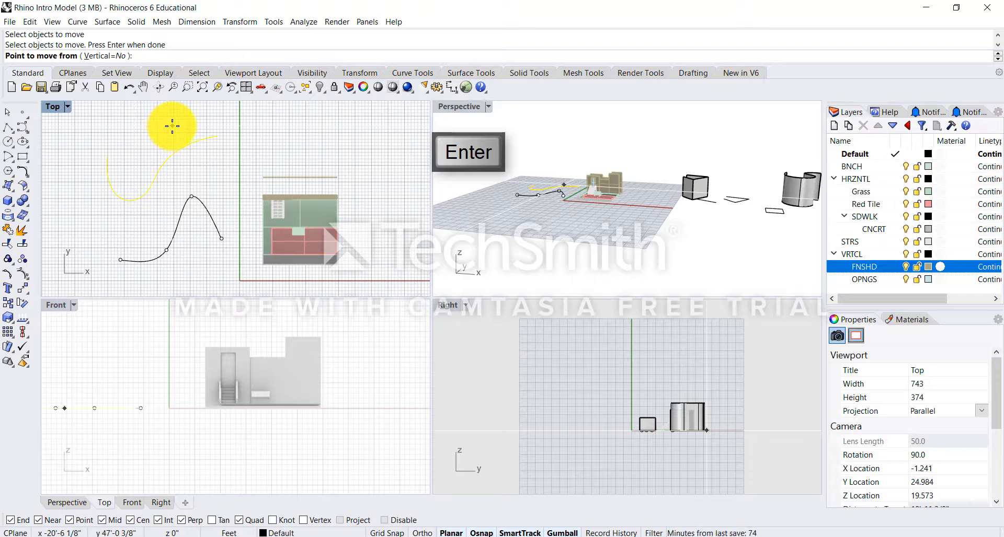
left_click(172, 126)
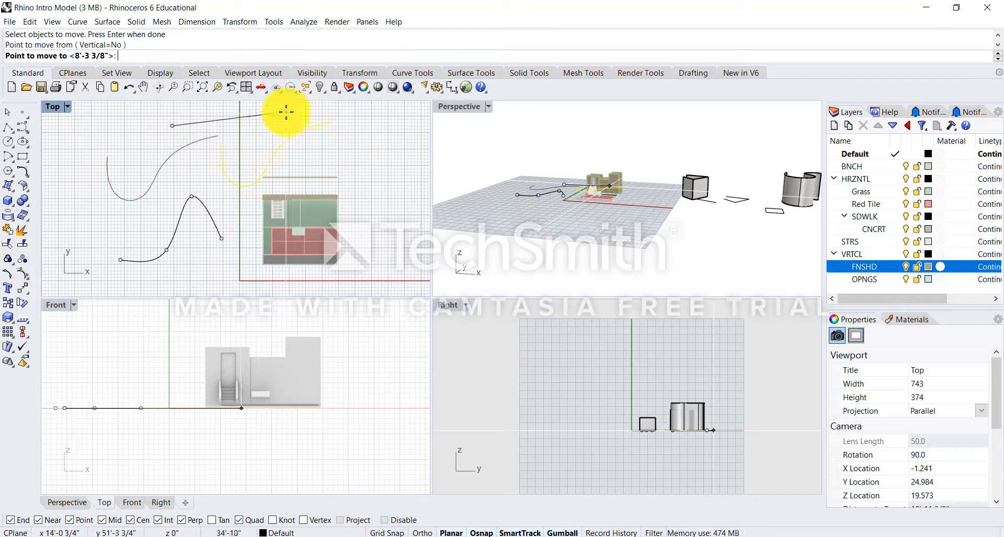
left_click(263, 105)
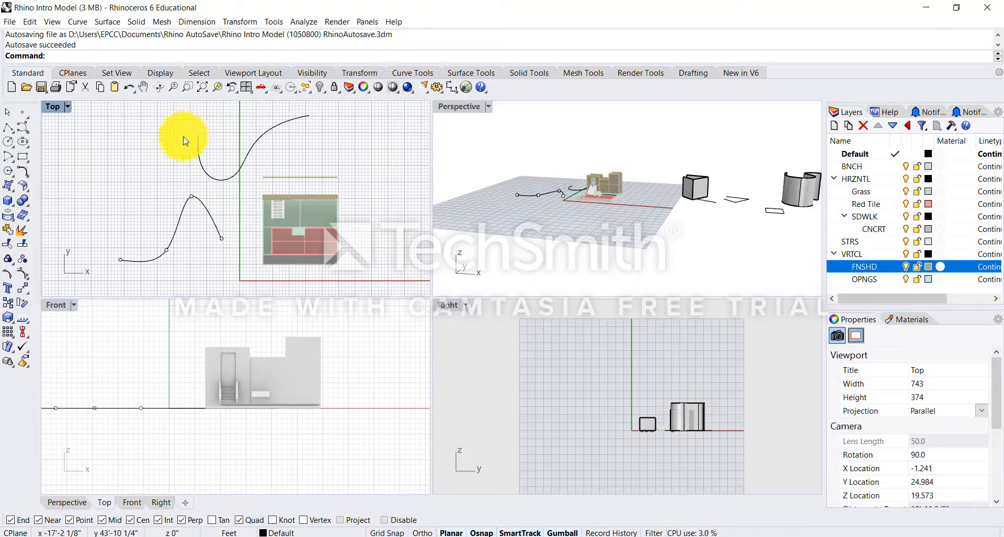
key("Return")
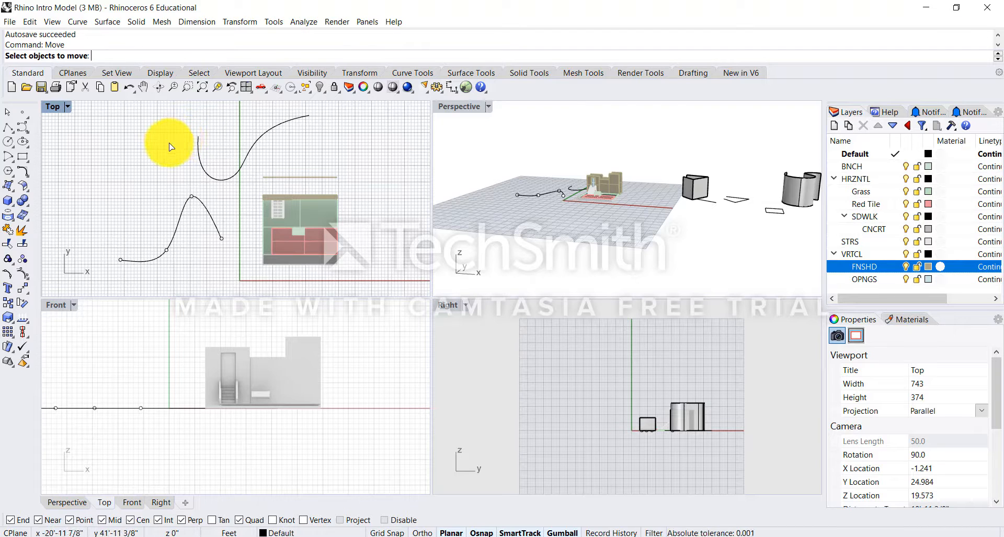
key("Return")
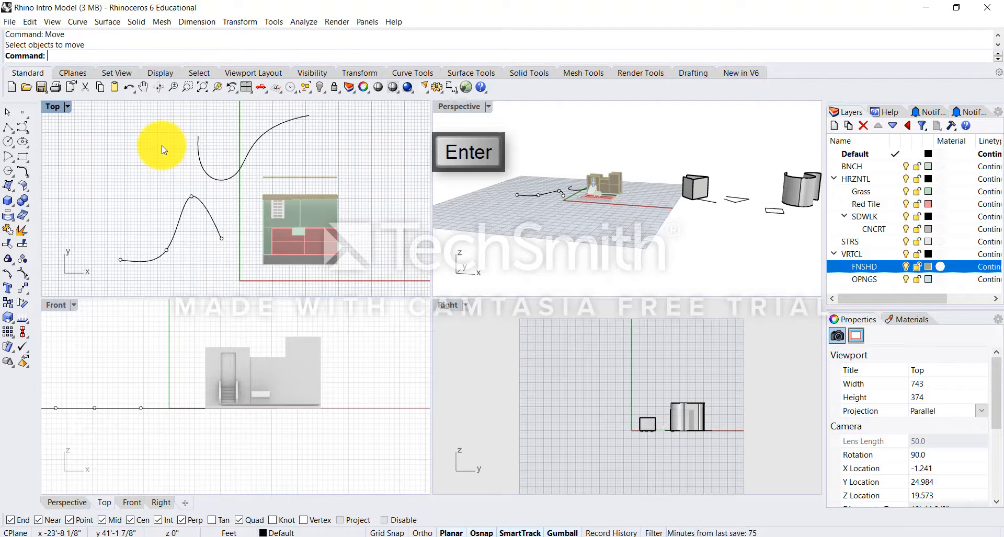
key("Escape")
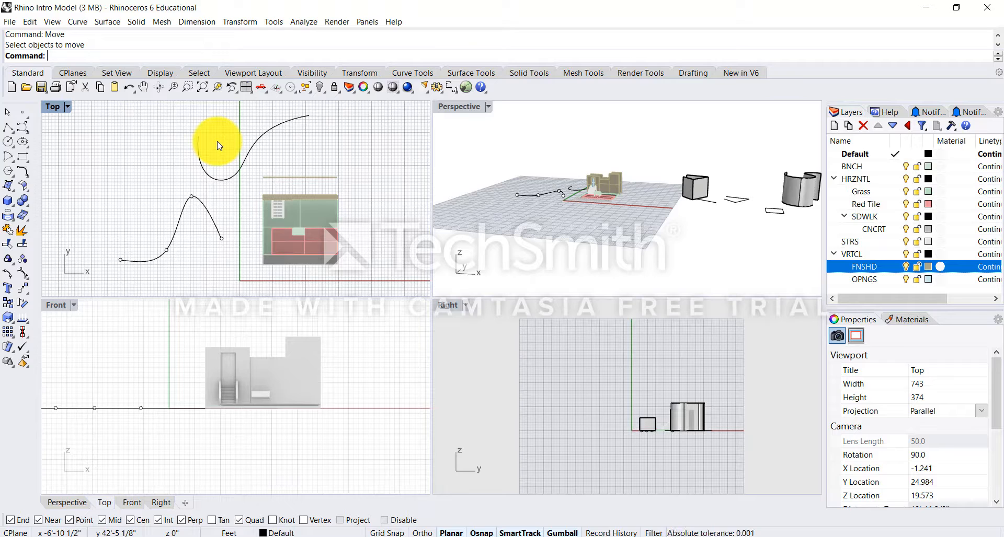
key("Return")
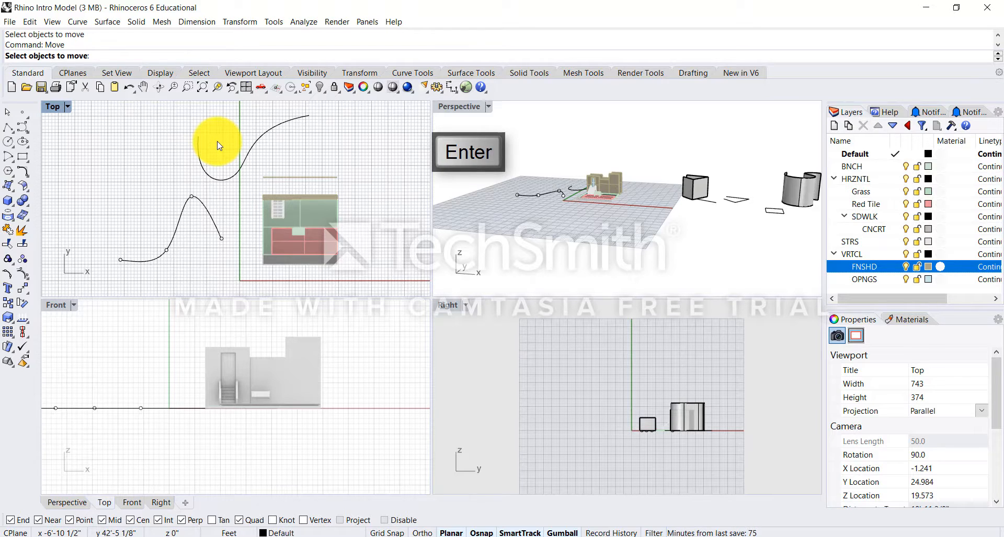
key("Escape")
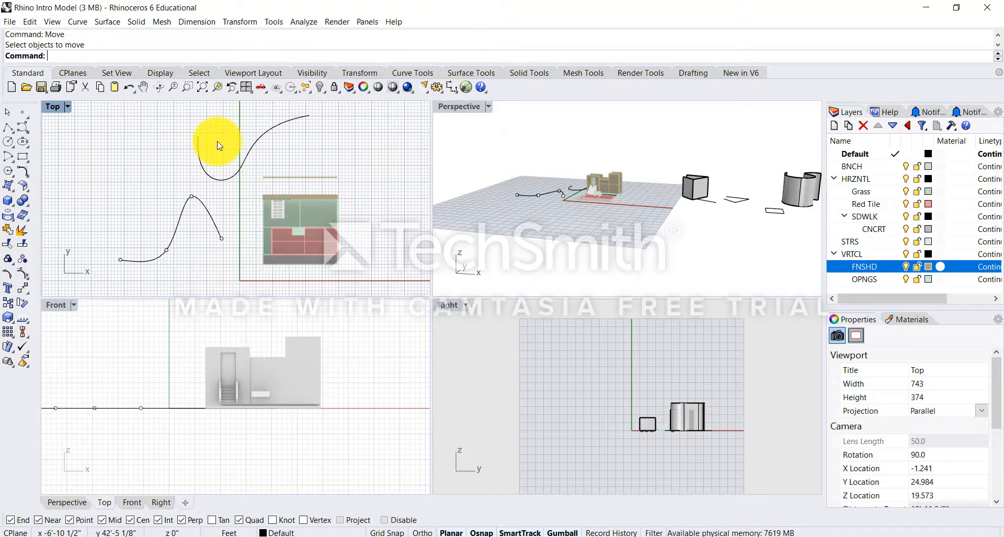
Repeat the Move command to place the control point curve back in the empty area beside the building plan in the Top viewport
right_click(147, 182)
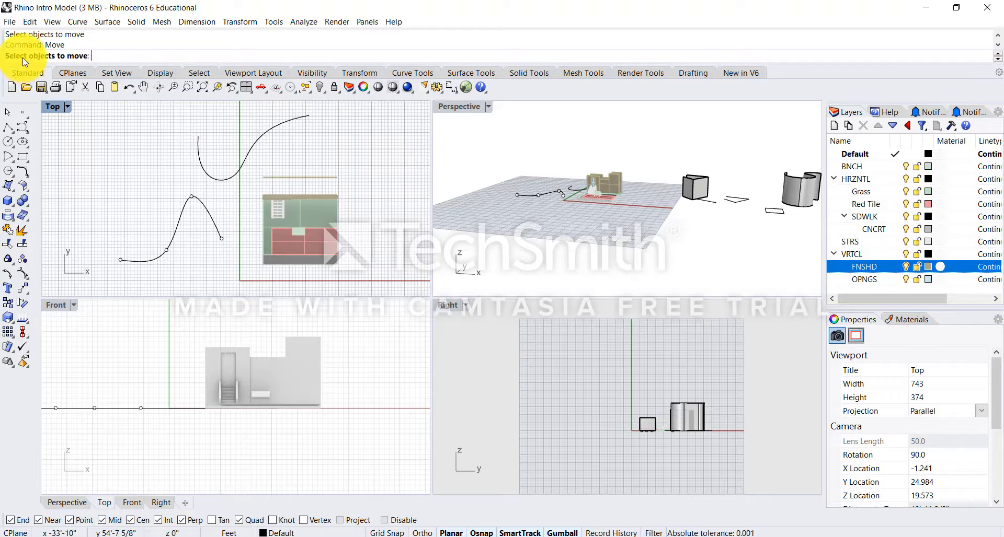
left_click(259, 141)
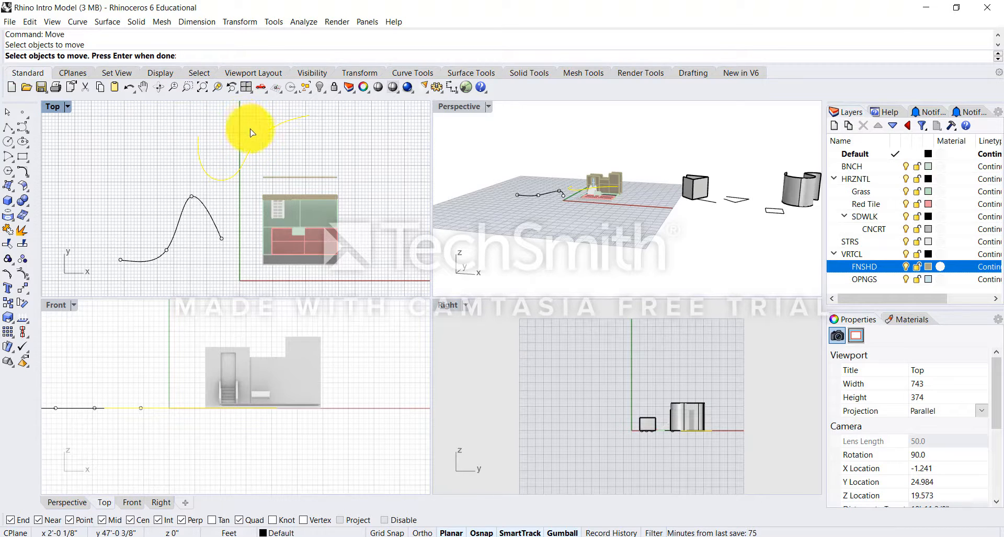
key("Return")
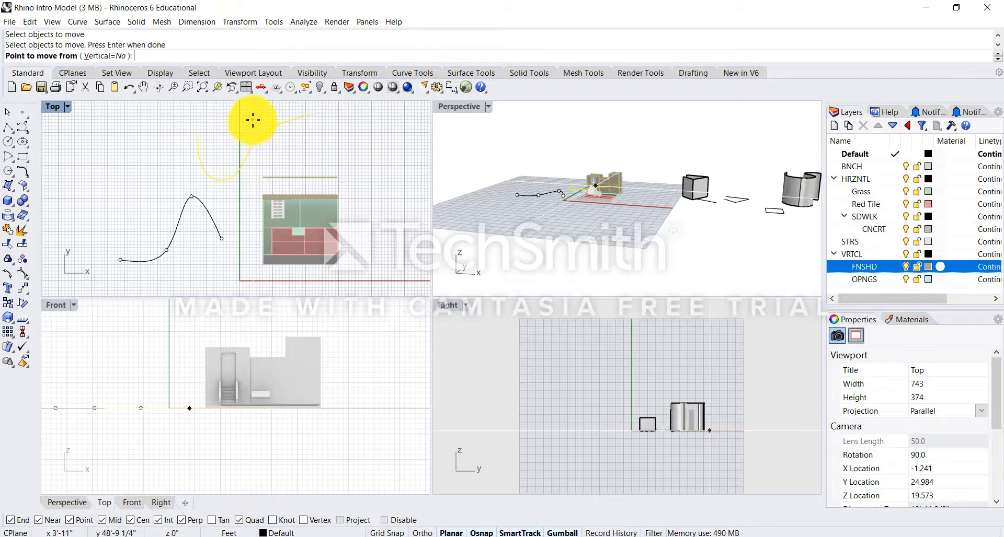
left_click(256, 124)
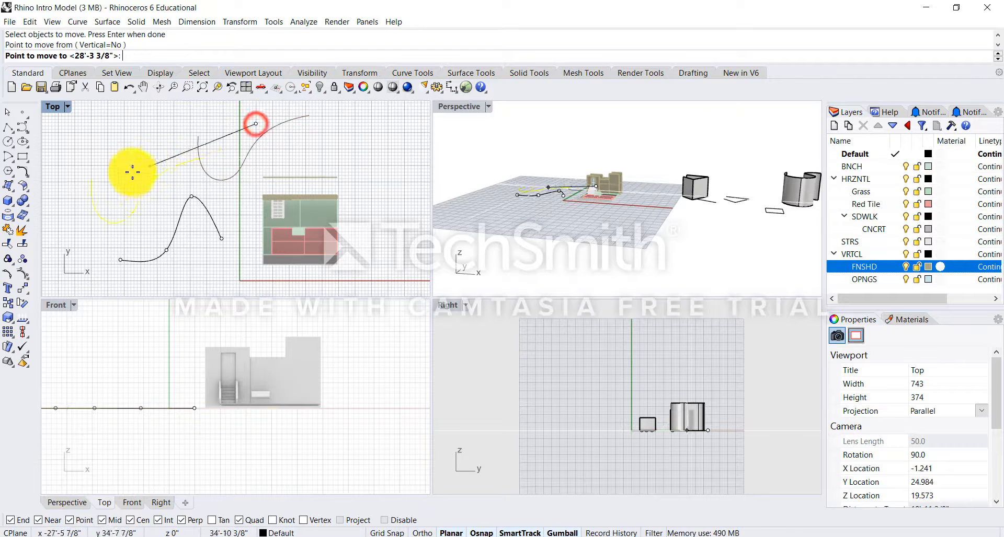
left_click(133, 158)
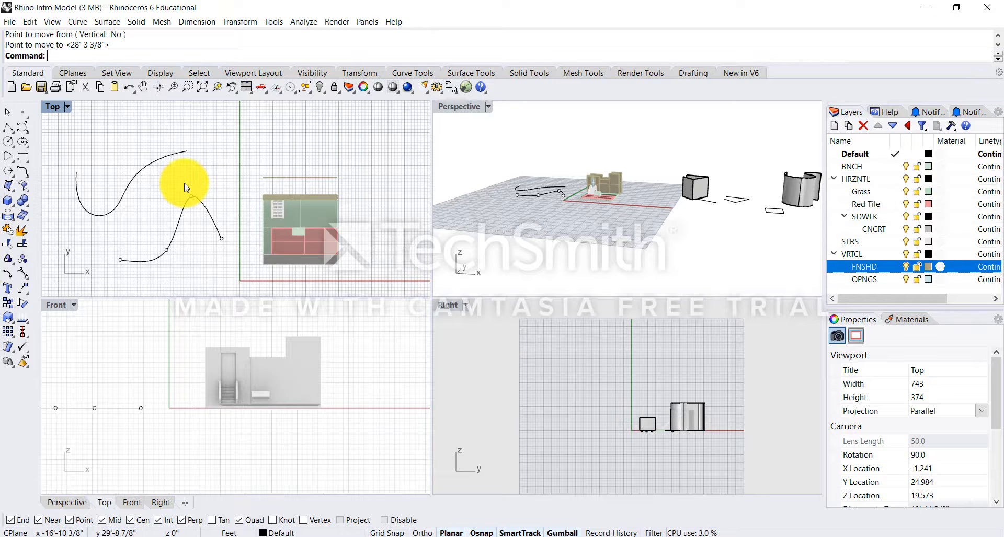
Browse the autocomplete suggestions for "Move" through the Move-related commands and back to Move, and cancel the entry
key("Escape")
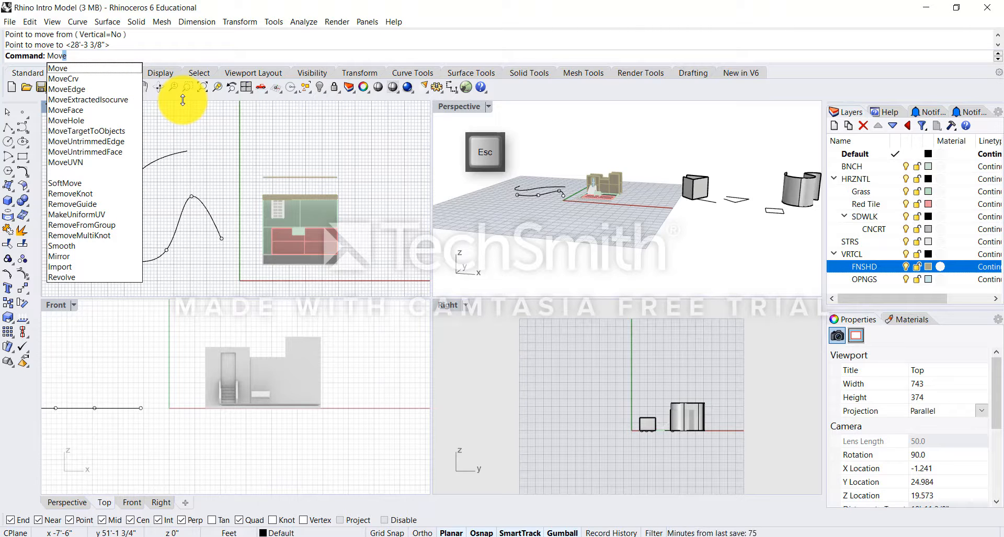
key("Down")
key("Down")
key("Down")
key("Down")
key("Down")
key("Down")
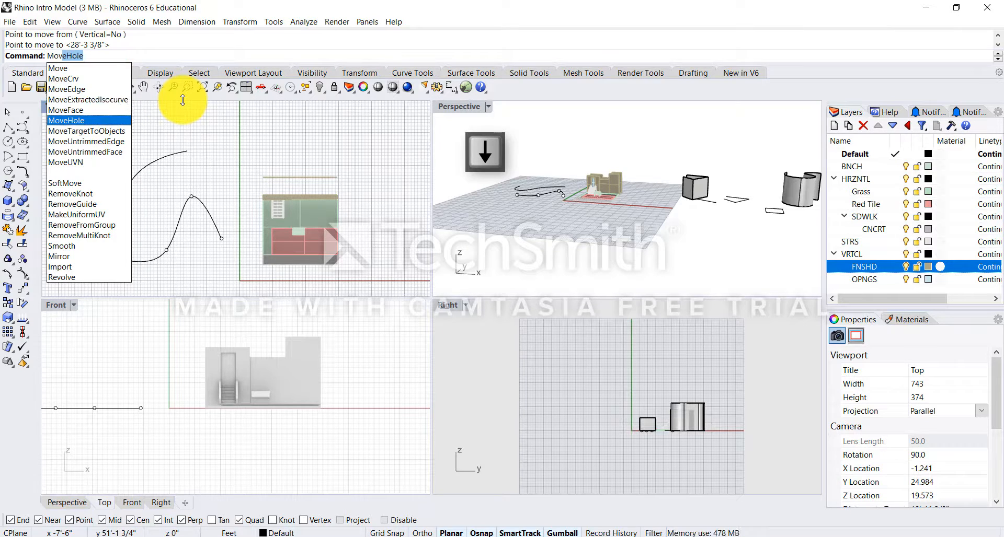
key("Down")
key("Down")
key("Down")
key("Down")
key("Down")
key("Up")
key("Up")
key("Up")
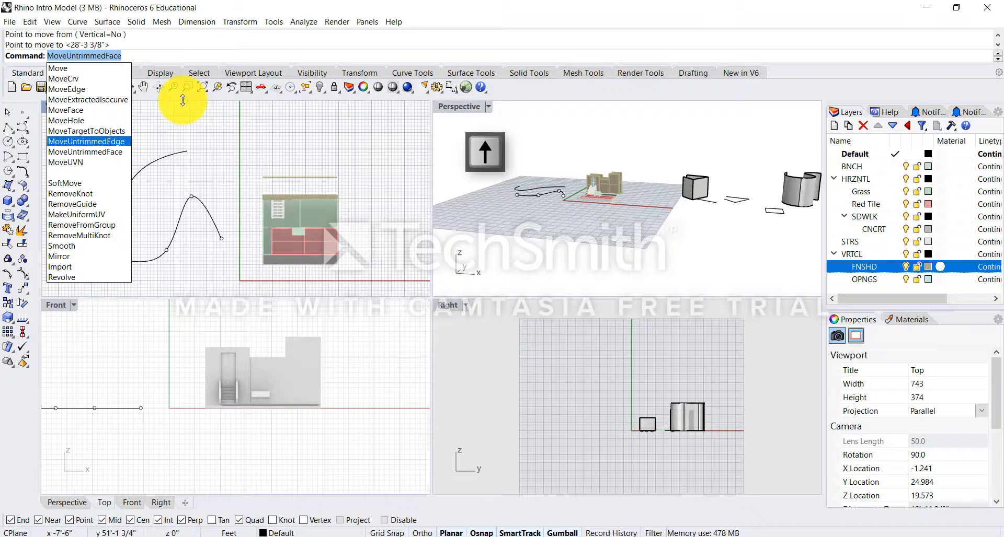
key("Up")
key("Up")
key("Up")
key("Up")
key("Up")
key("Up")
key("Up")
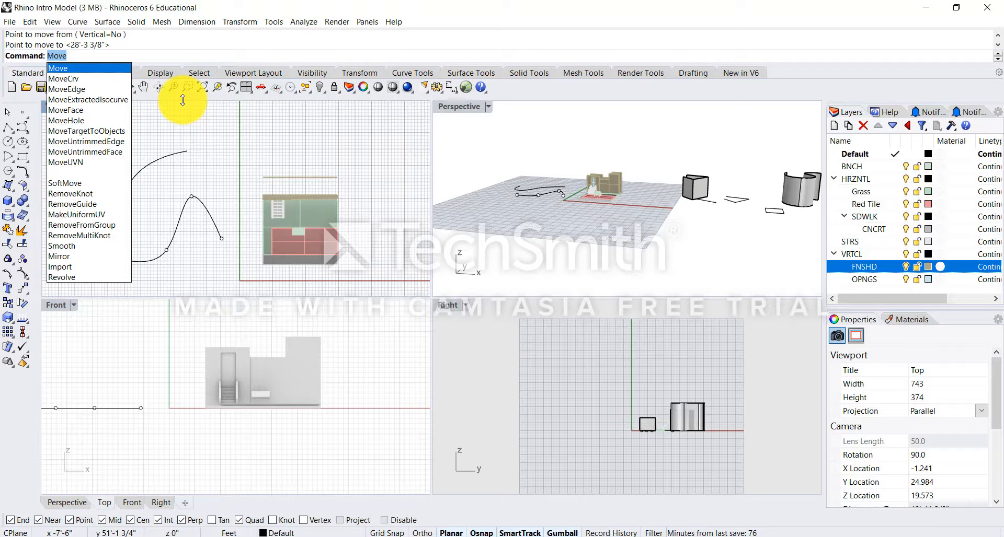
key("Escape")
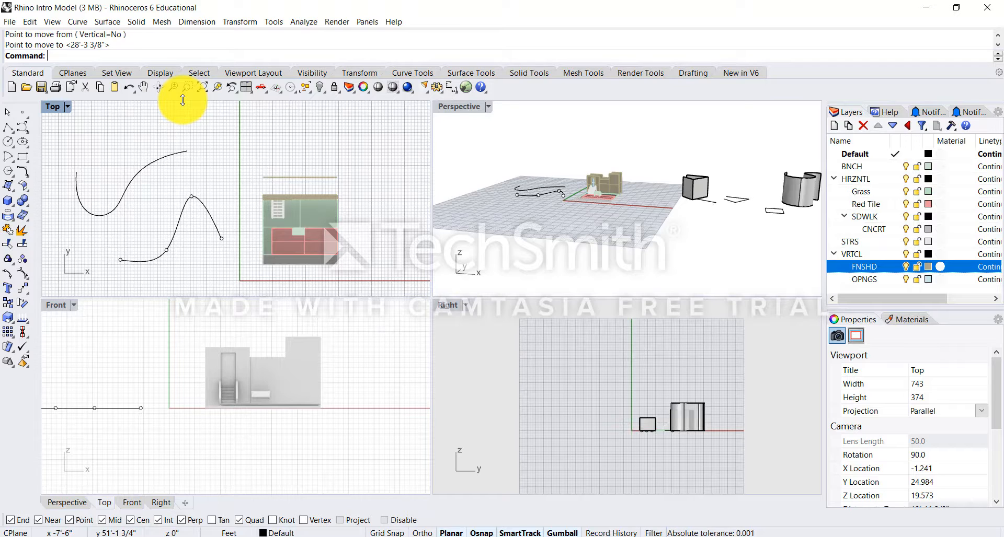
key("Escape")
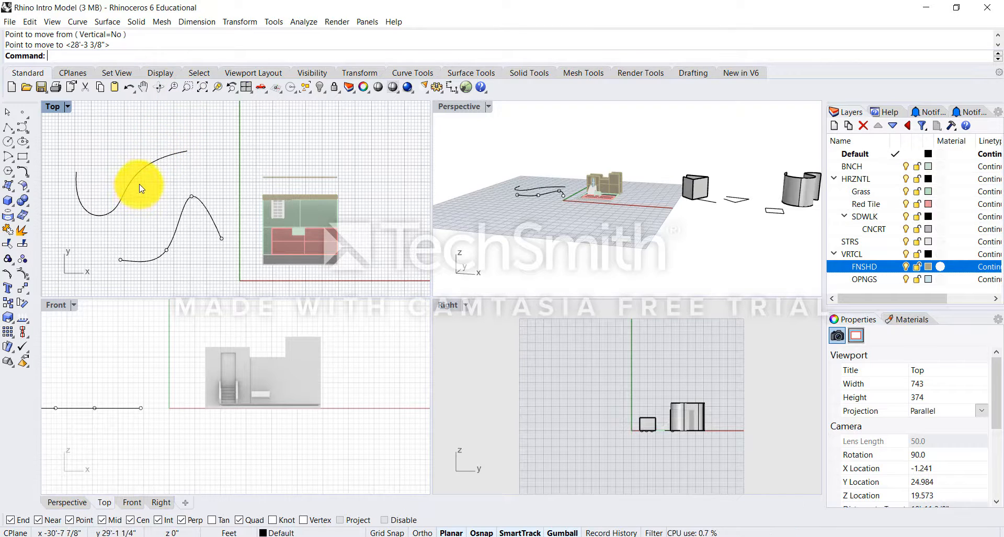
Repeat the Move command in the Top viewport and cancel it before selecting any object, several times in a row
right_click(166, 147)
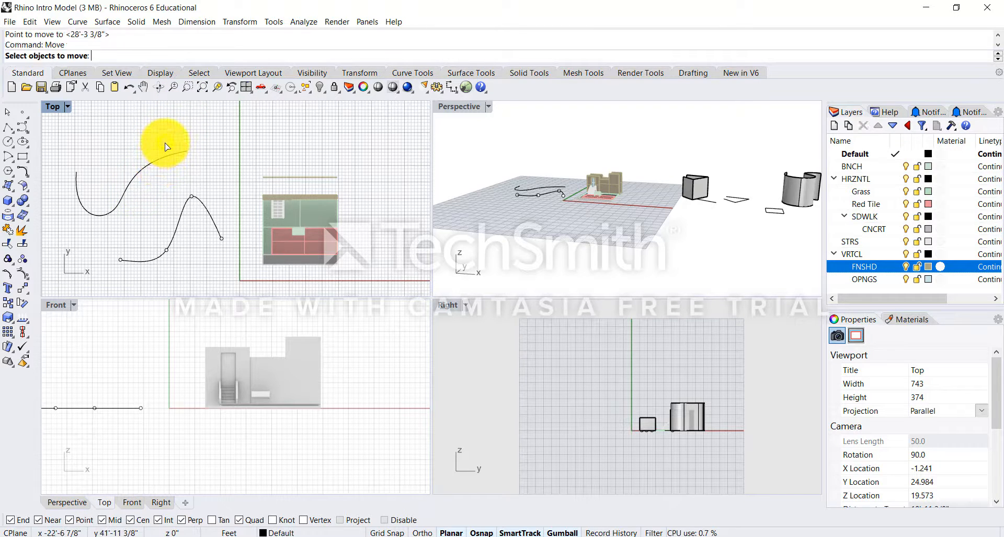
key("Escape")
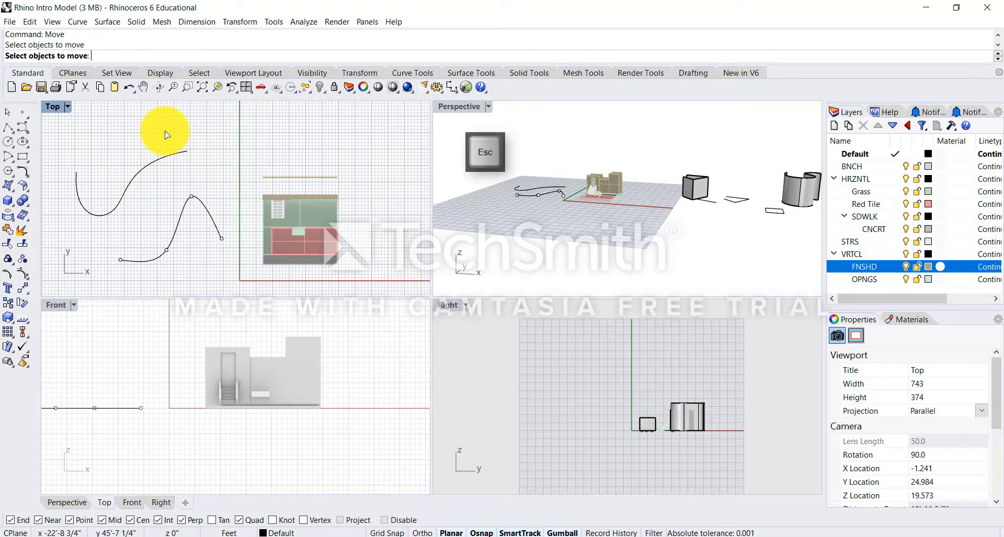
right_click(164, 136)
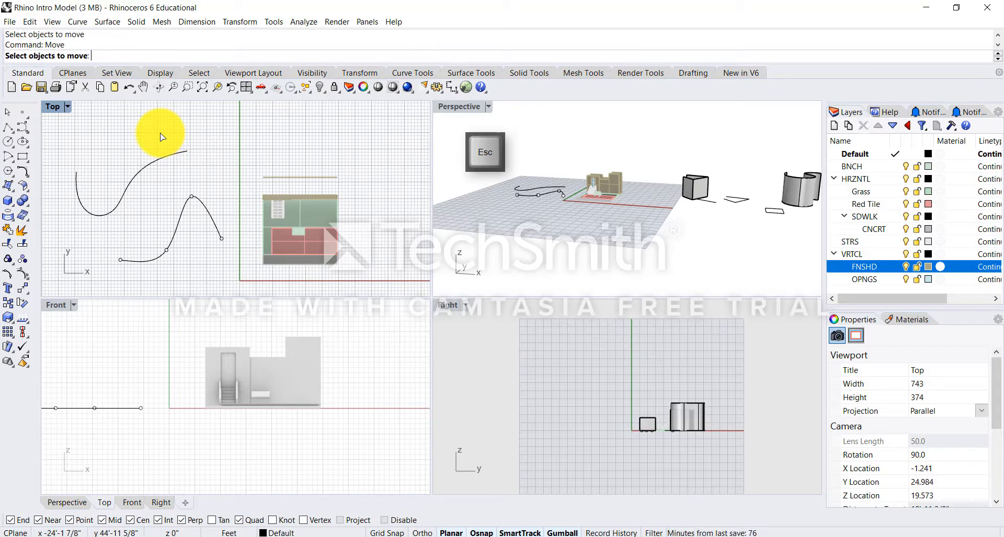
key("Escape")
key("Return")
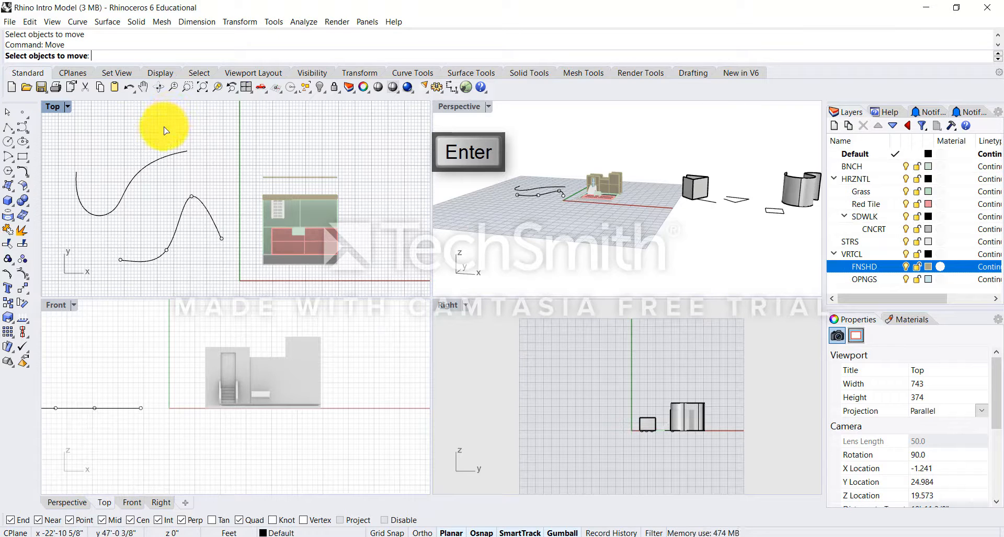
key("Escape")
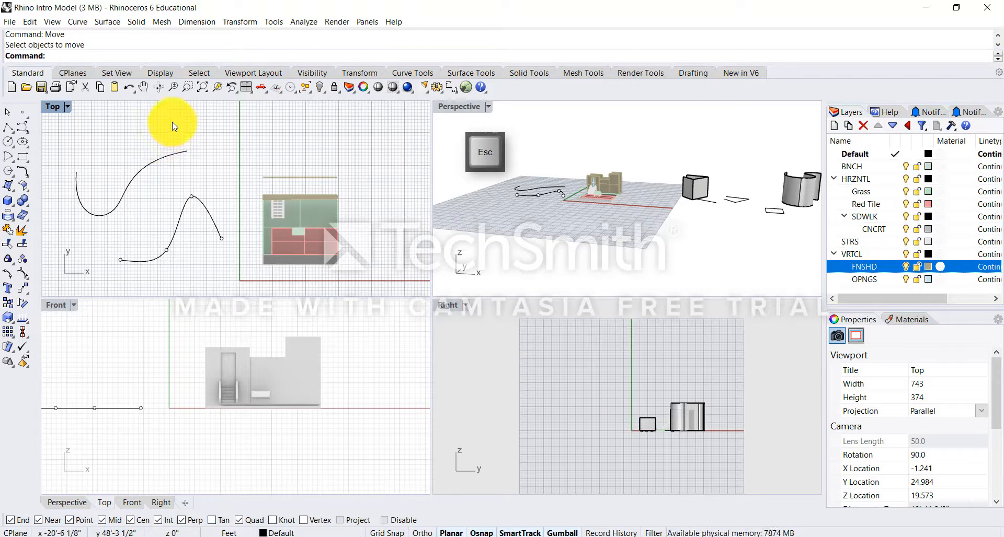
key("Return")
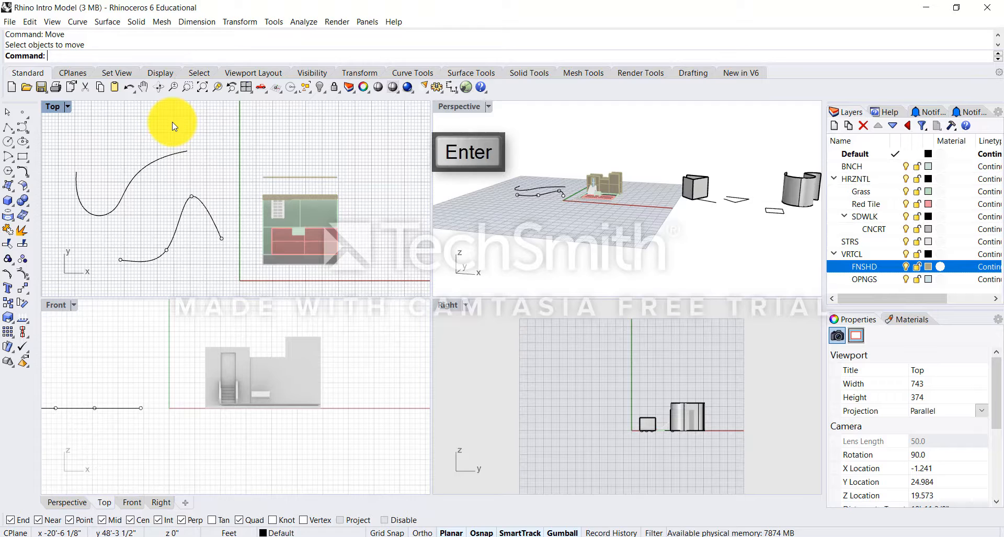
key("Escape")
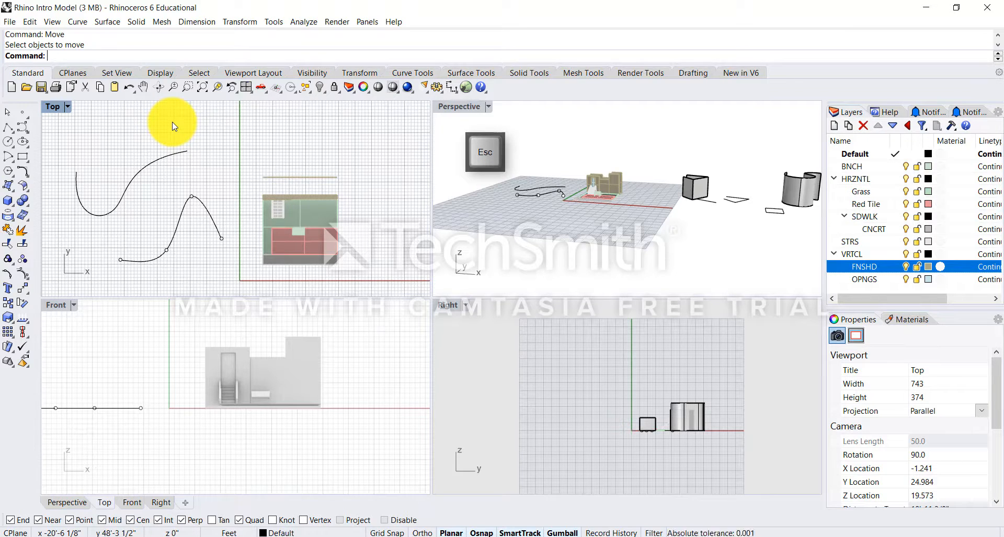
key("Return")
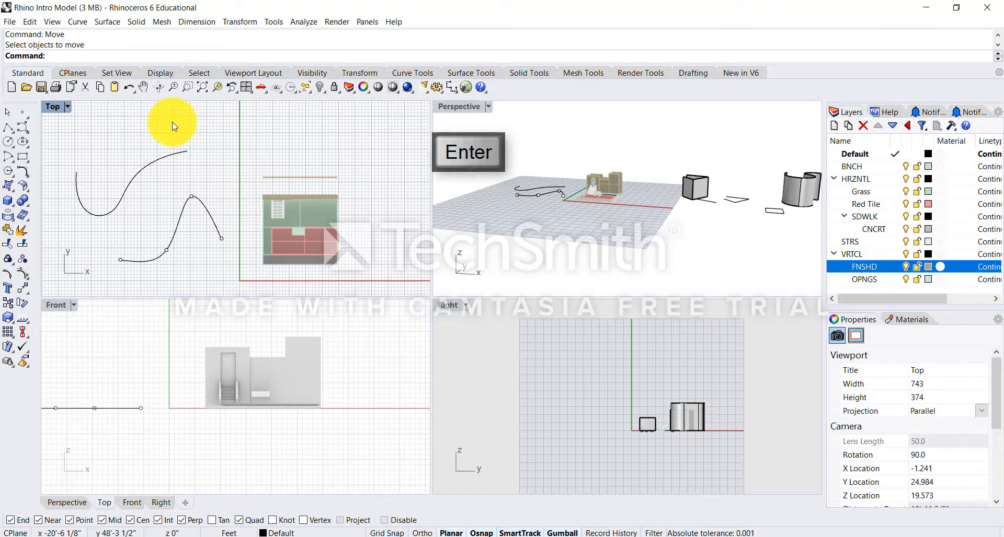
key("Escape")
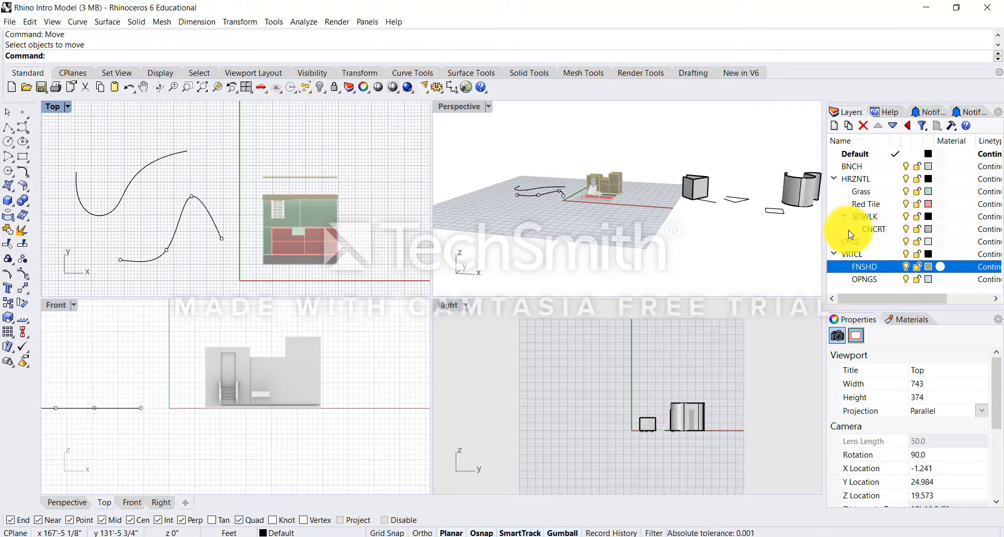
Undock and close the Layers, Help and both Notifications panels
left_click(365, 23)
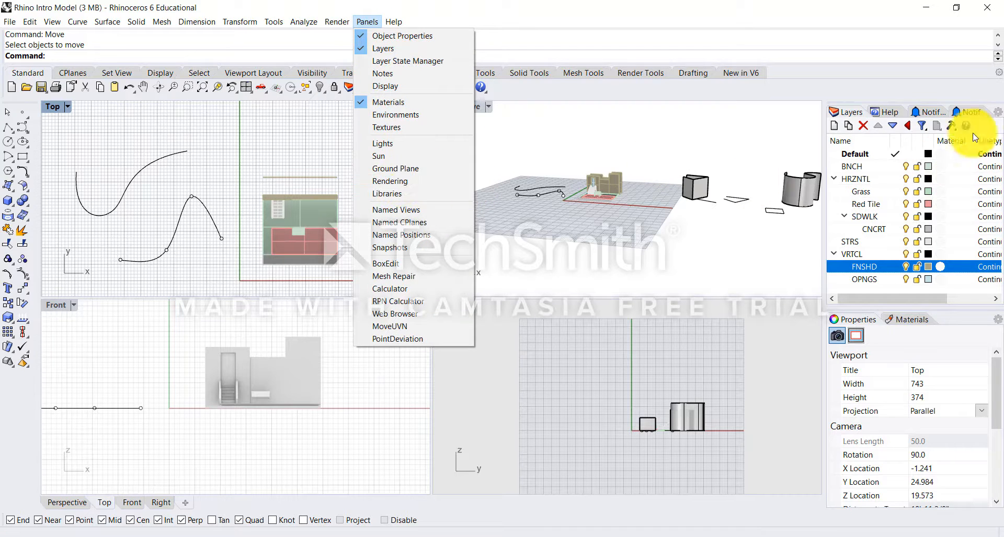
left_click(897, 83)
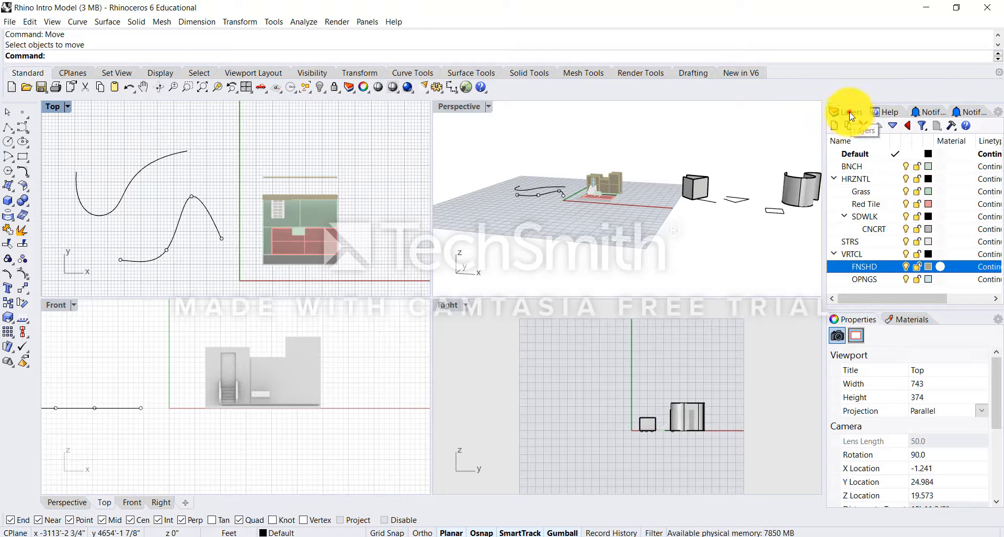
left_click_drag(848, 116, 578, 172)
left_click(741, 173)
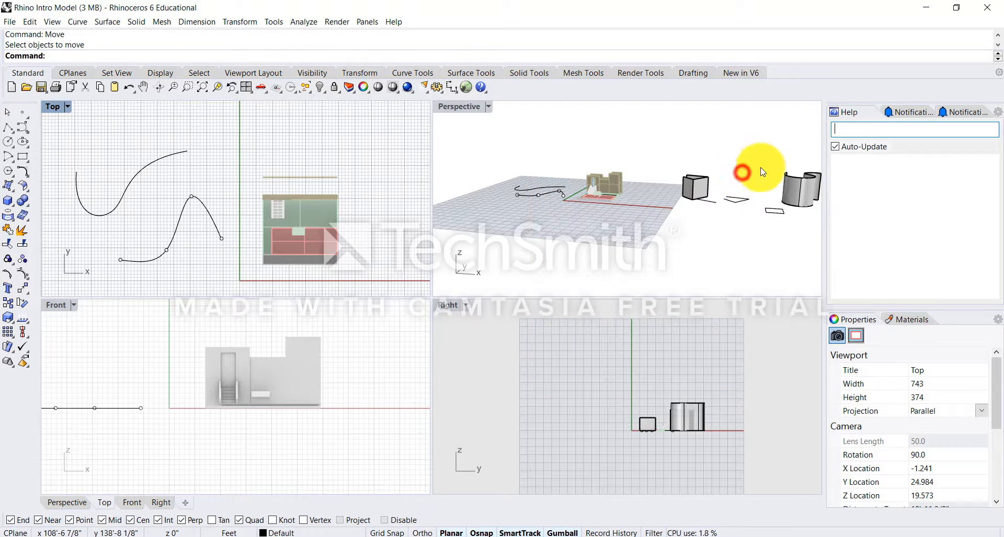
left_click(845, 112)
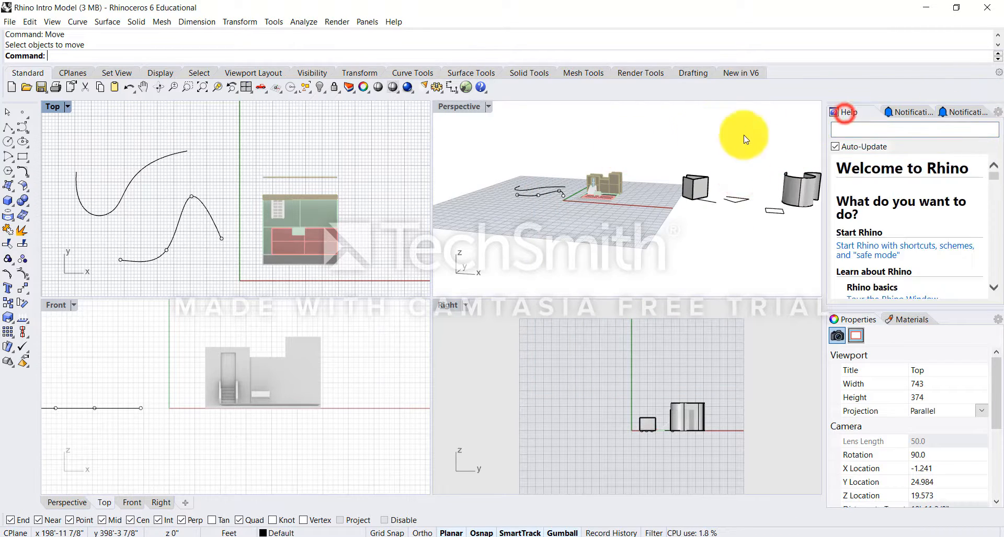
mouse_move(862, 112)
left_mouse_down()
mouse_move(848, 134)
mouse_move(852, 121)
left_mouse_up()
left_click(930, 112)
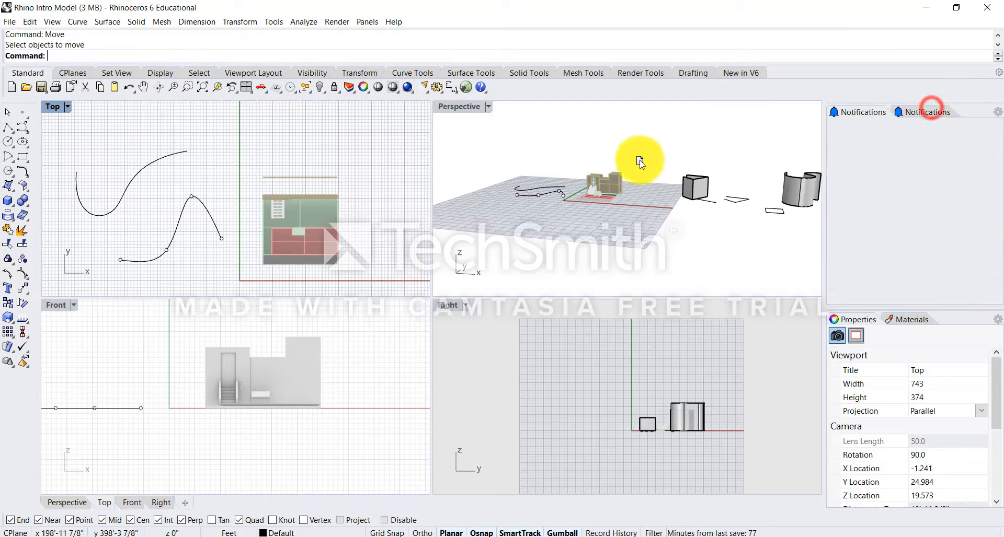
left_click_drag(639, 160, 639, 161)
left_click(830, 153)
left_click_drag(853, 112, 829, 141)
left_click(901, 128)
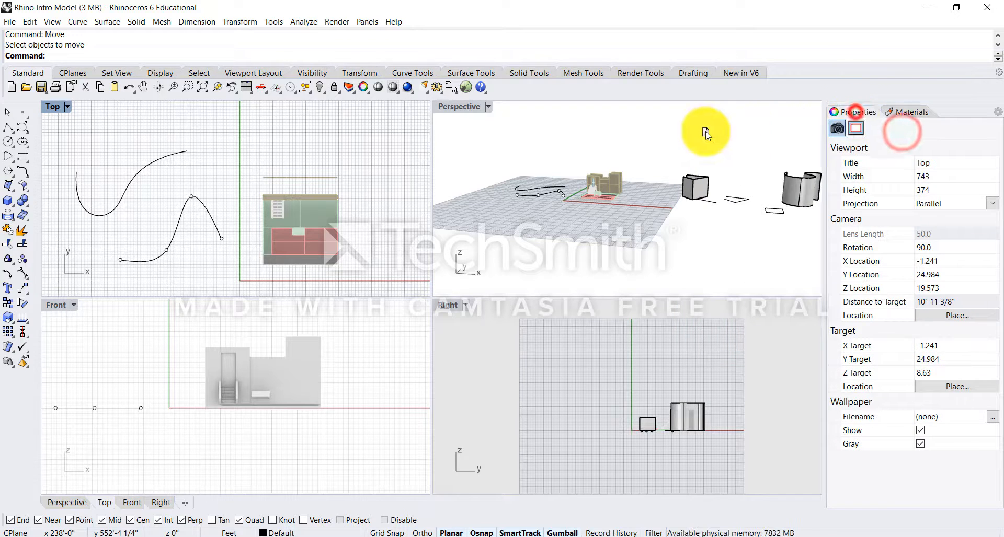
Undock and close the Properties and Materials panels, leaving the viewports the full working width
left_click_drag(706, 131, 704, 132)
left_click(907, 125)
left_click_drag(859, 109, 734, 126)
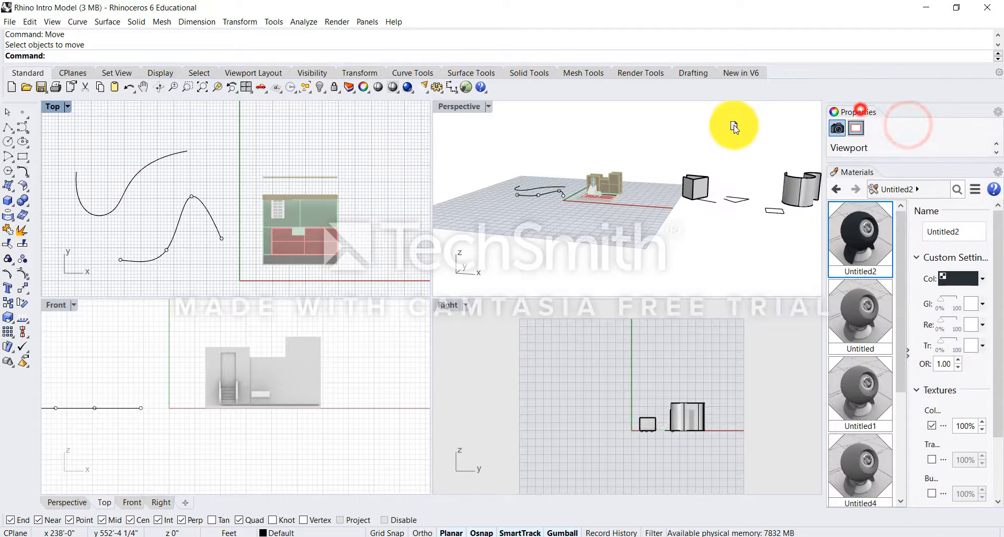
left_click(921, 116)
left_click_drag(851, 111, 660, 144)
left_click(840, 141)
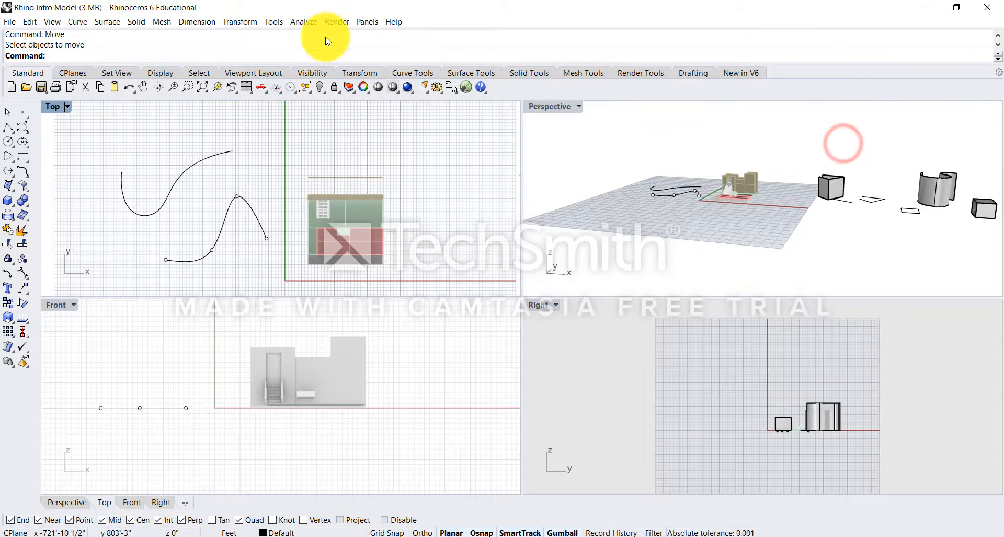
Reopen the Layers and Object Properties panels as floating windows and place Properties clear of Layers
left_click(365, 21)
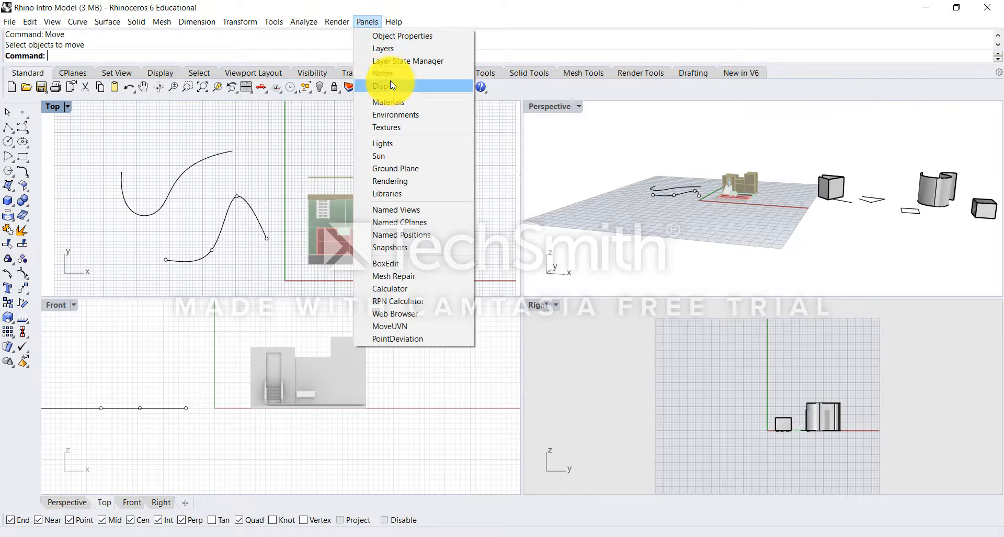
left_click(387, 48)
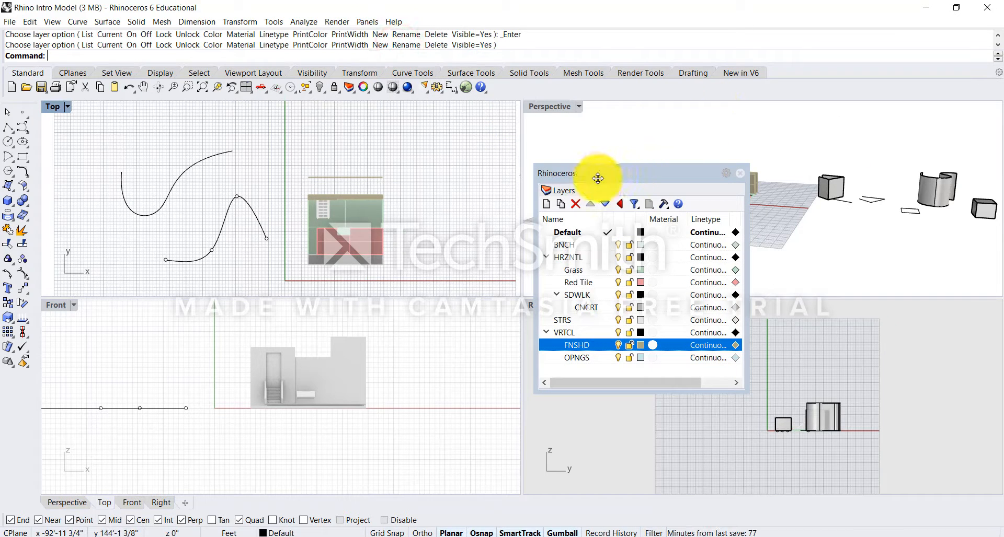
left_click(366, 21)
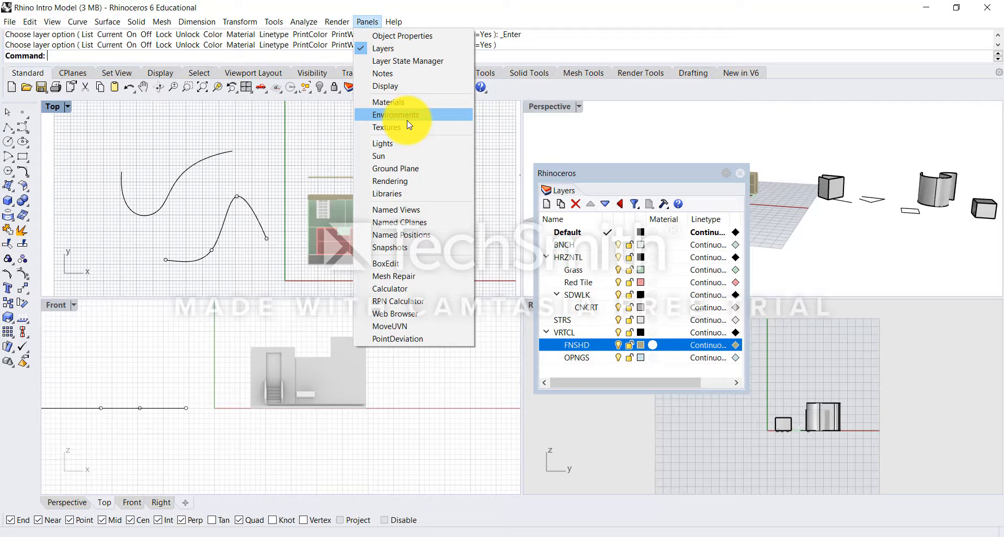
left_click(414, 37)
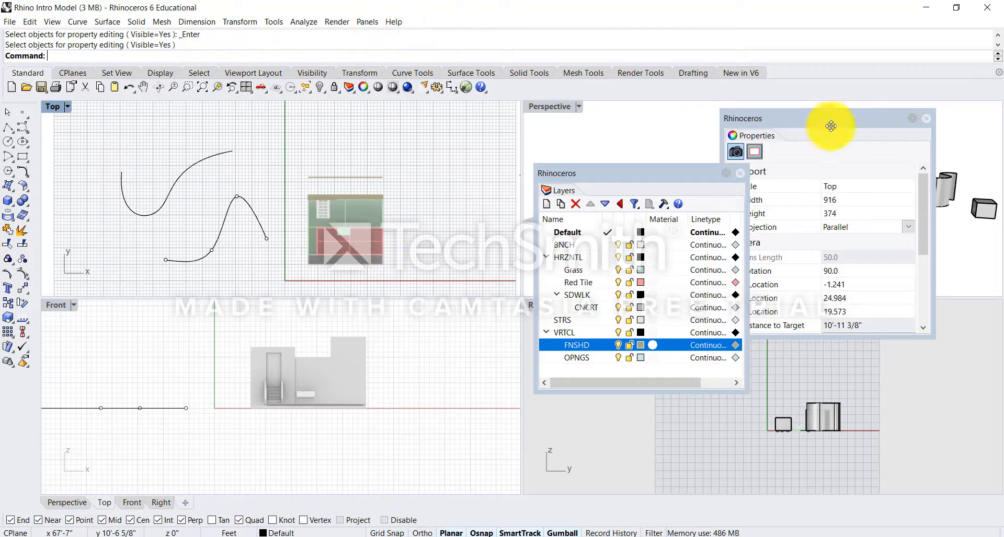
left_click_drag(831, 122, 403, 190)
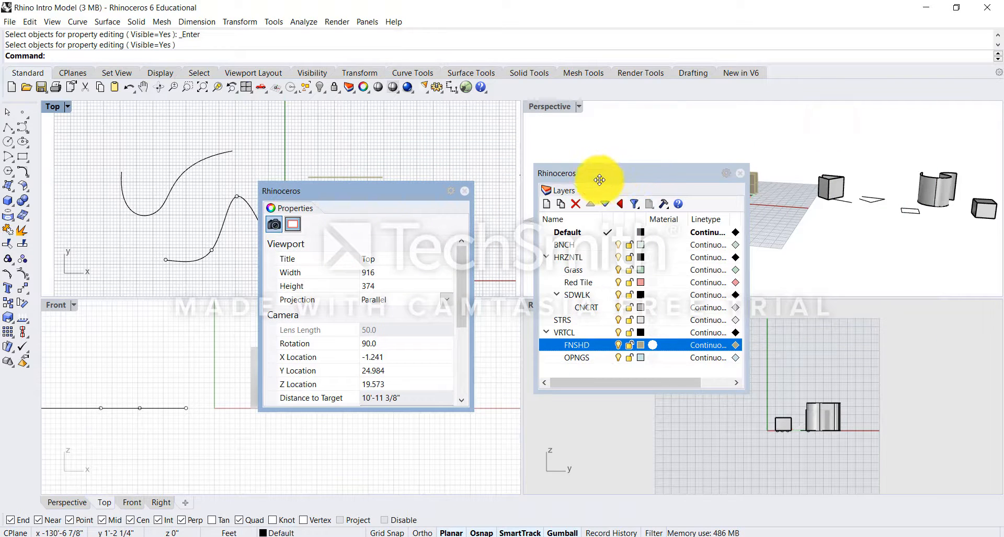
Dock the Layers panel beside the Perspective and Right viewports and dock the Properties panel directly beneath it
left_click_drag(589, 177, 812, 145)
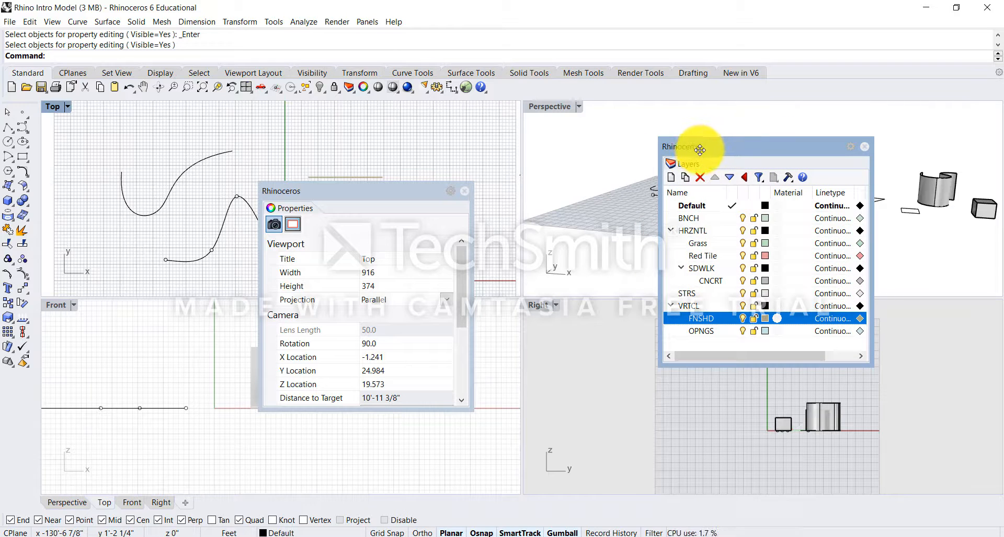
mouse_move(699, 146)
left_mouse_down()
mouse_move(871, 103)
mouse_move(987, 113)
left_mouse_up()
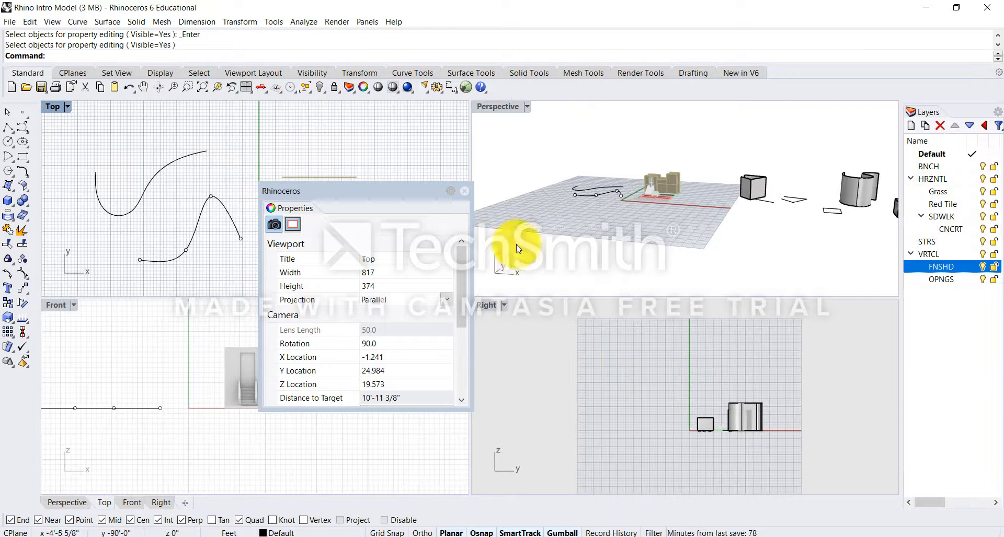
left_click_drag(321, 191, 911, 311)
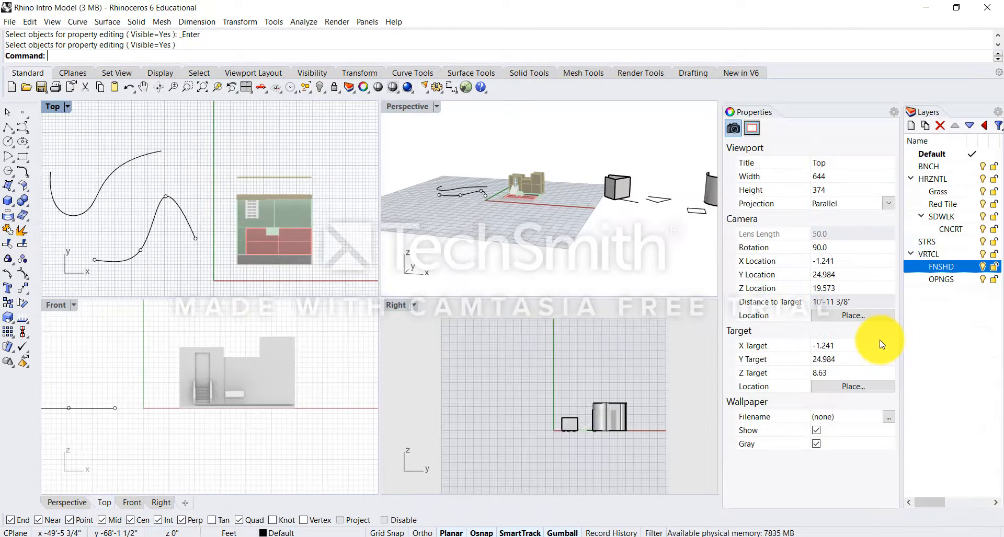
left_click_drag(754, 114, 964, 479)
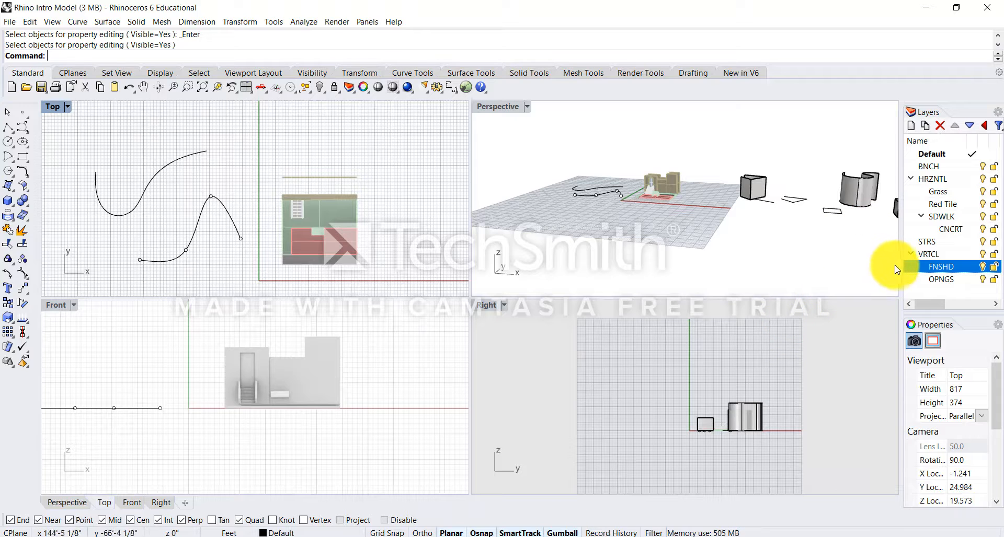
Widen the docked Layers and Properties column to show the layer colors, materials and property values, keeping the viewports large
left_click_drag(900, 273, 692, 269)
left_click(865, 278)
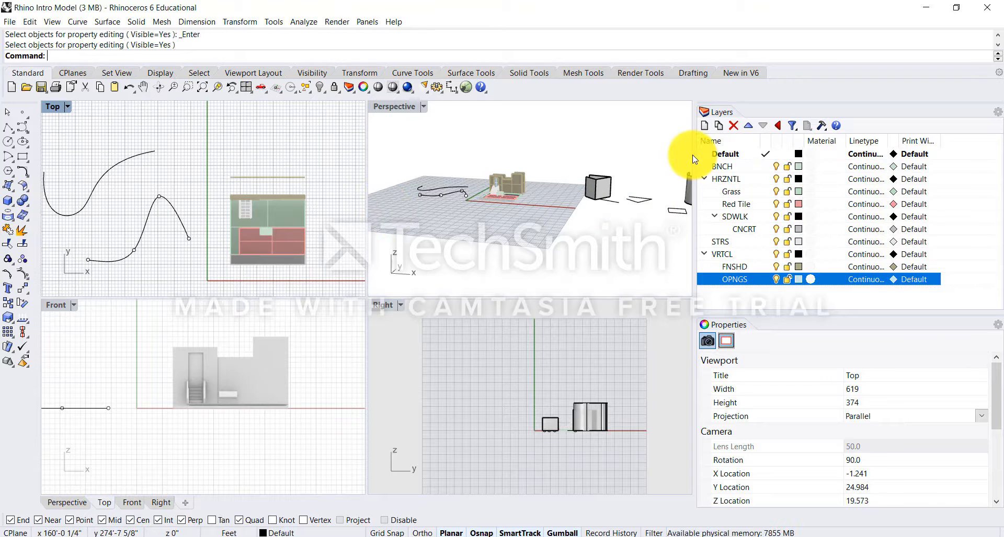
left_click_drag(694, 158, 823, 192)
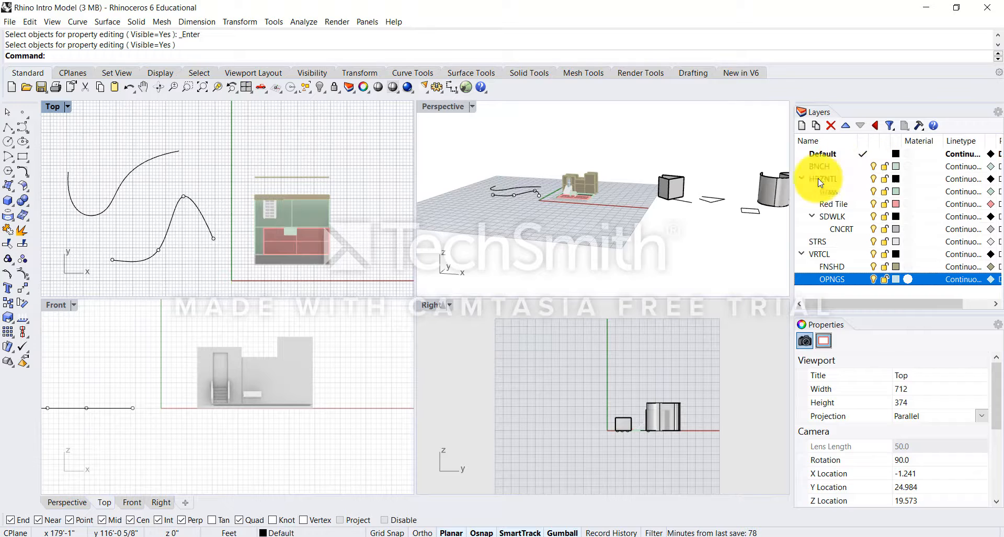
left_click_drag(791, 187, 827, 187)
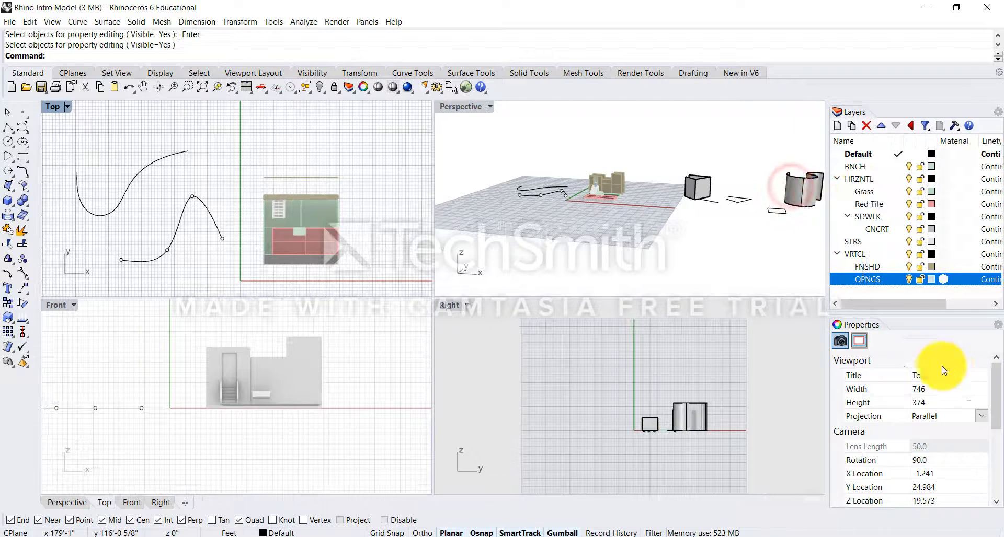
Widen the docked Layers and Properties column to reveal linetypes and print widths, and finish by narrowing it to enlarge the viewports
left_click(823, 266)
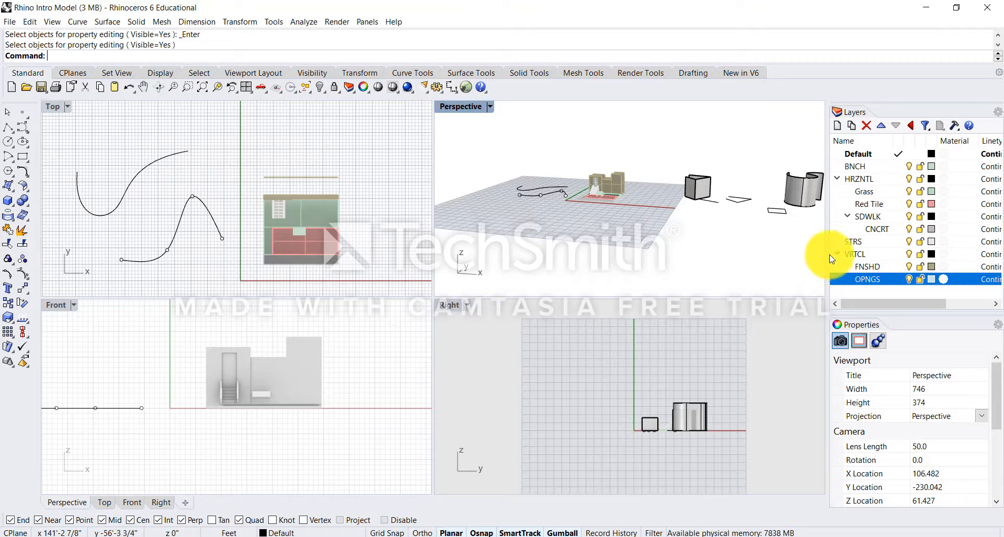
left_click_drag(830, 257, 738, 254)
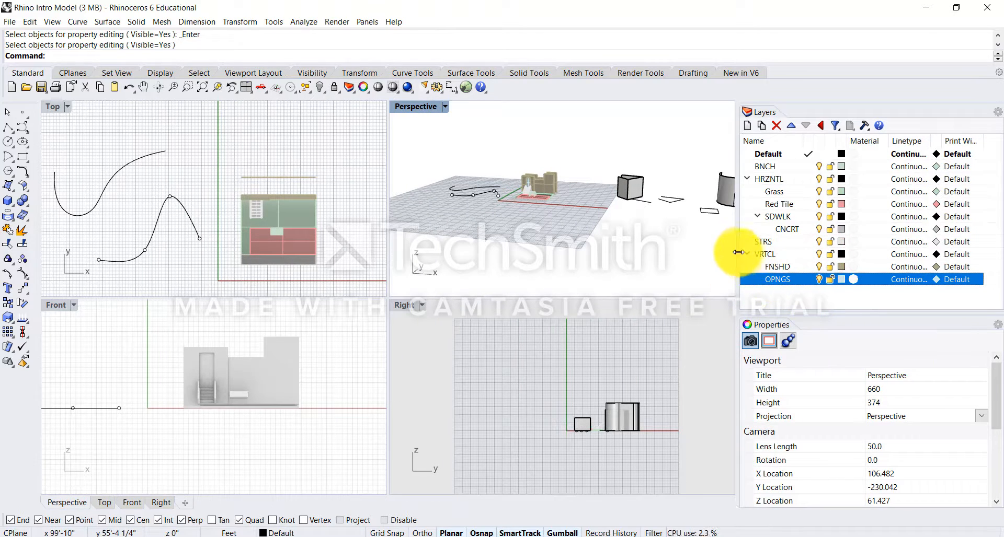
left_click_drag(738, 251, 892, 243)
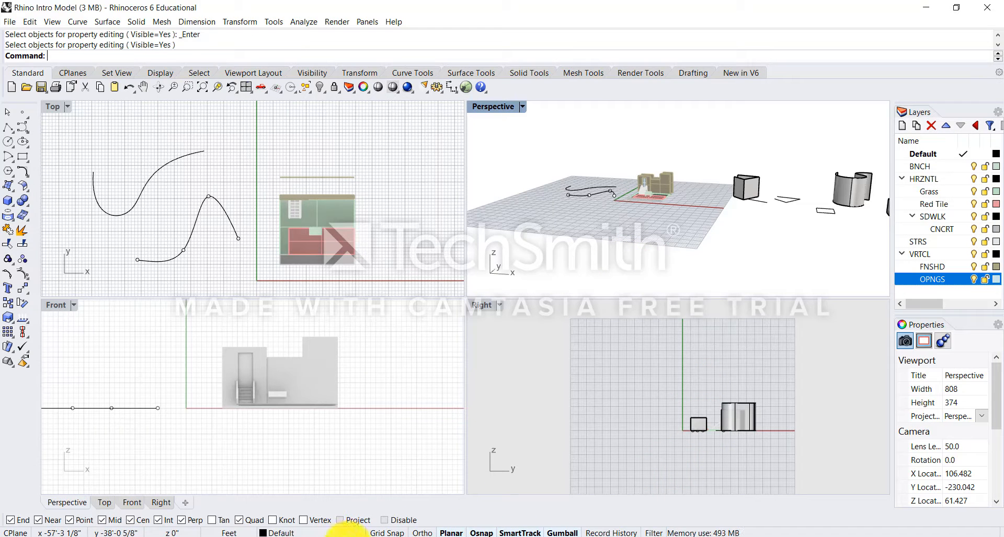
mouse_move(347, 534)
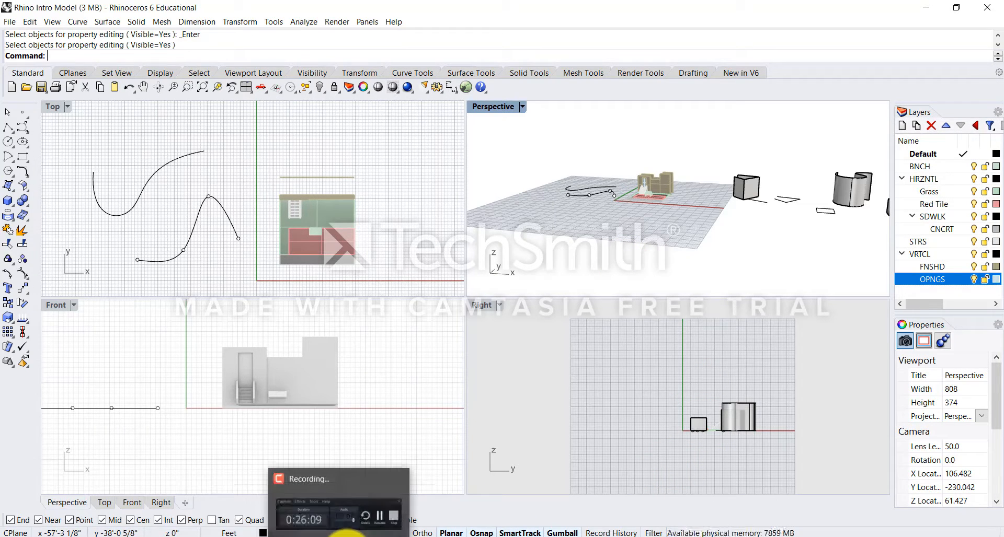
left_click(590, 24)
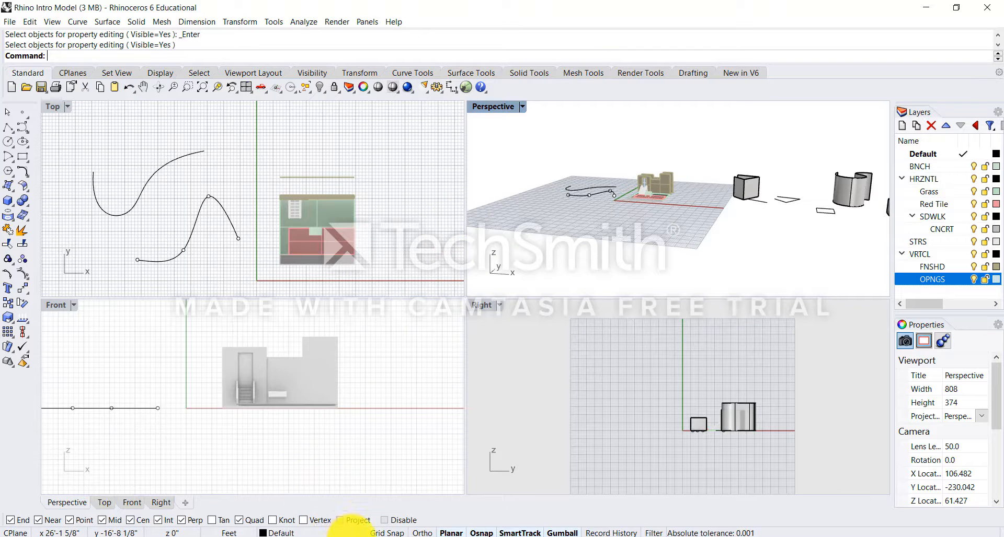
left_click(573, 15)
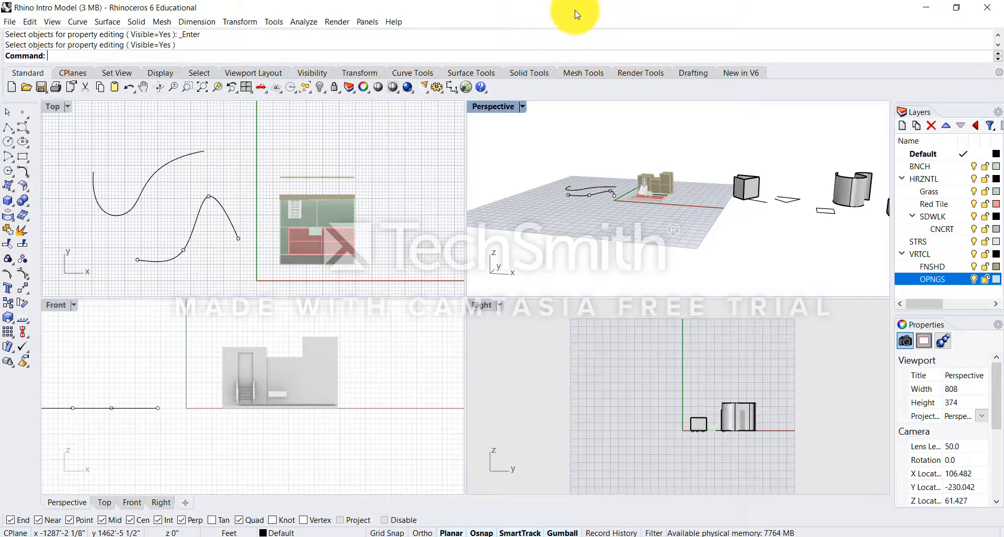
Minimize the Start model window to show the desktop
left_click(341, 536)
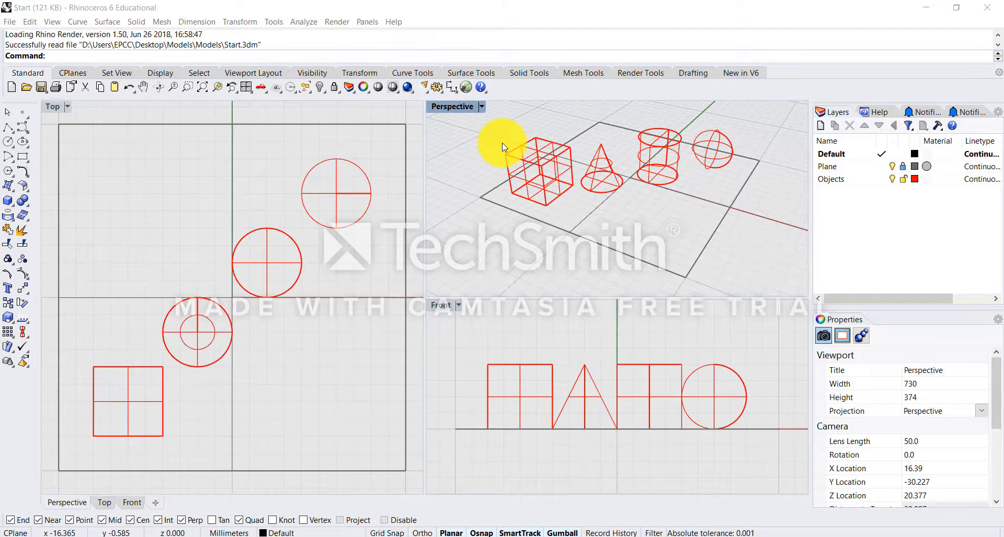
left_click(132, 6)
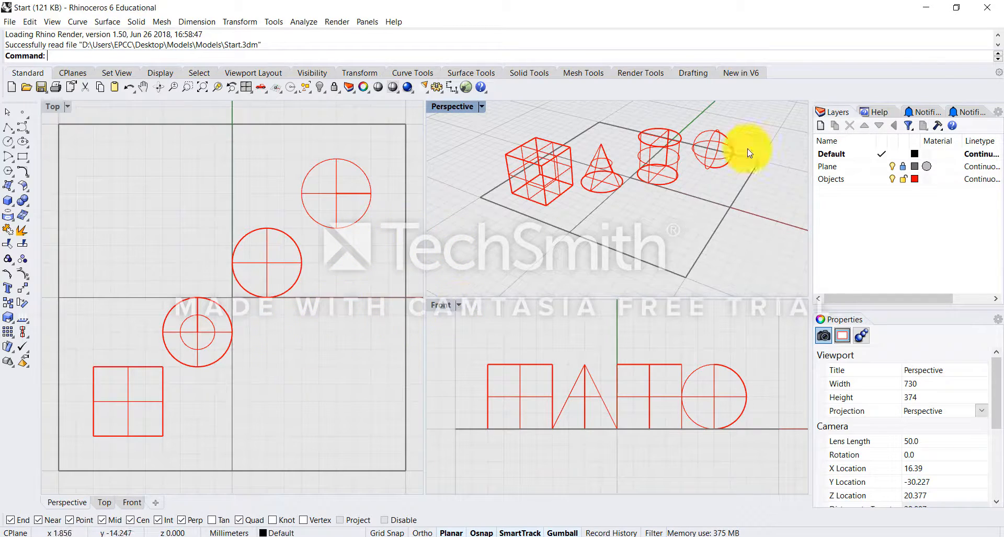
left_click(923, 6)
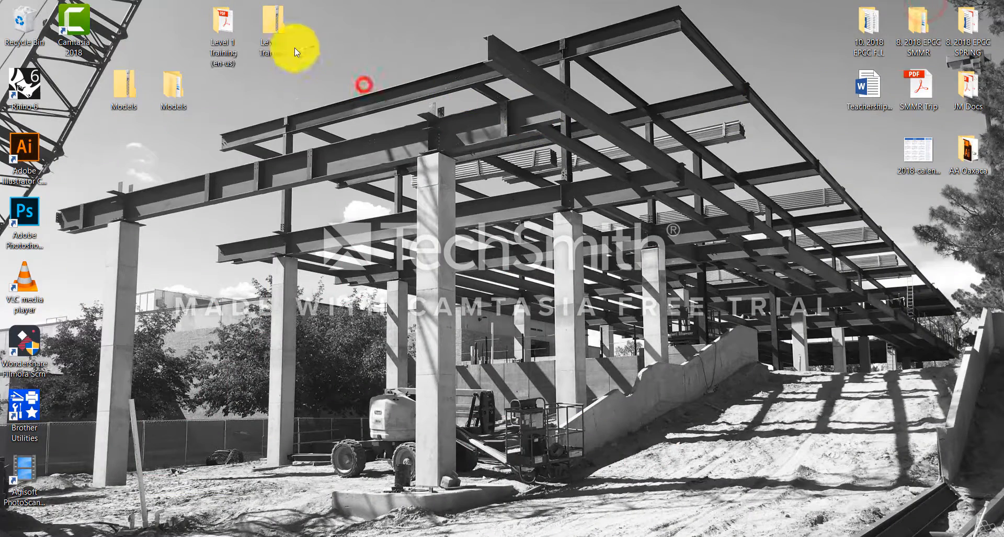
Open the Level 1 Training (en-us) folder from the desktop and maximize its window
left_click(125, 84)
left_click(258, 27)
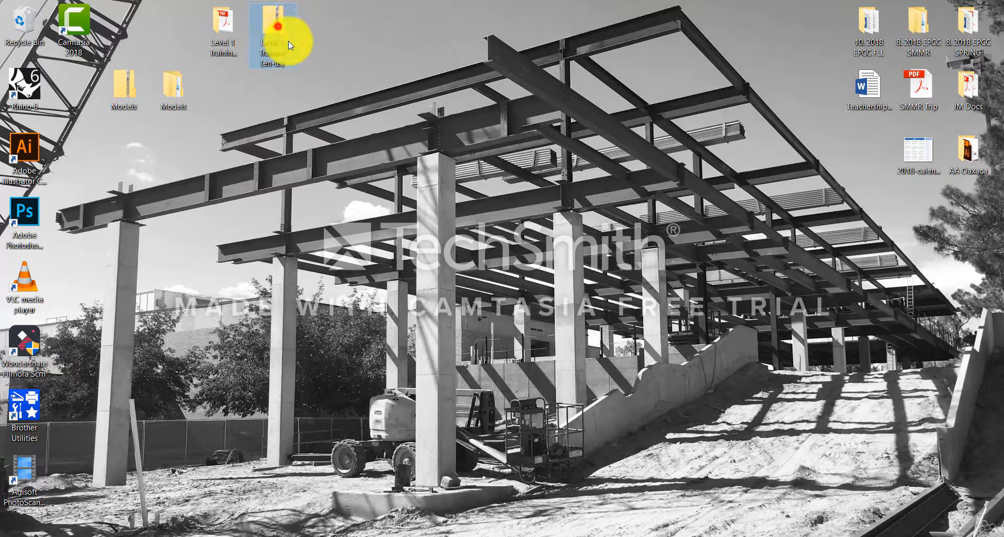
left_click(267, 34)
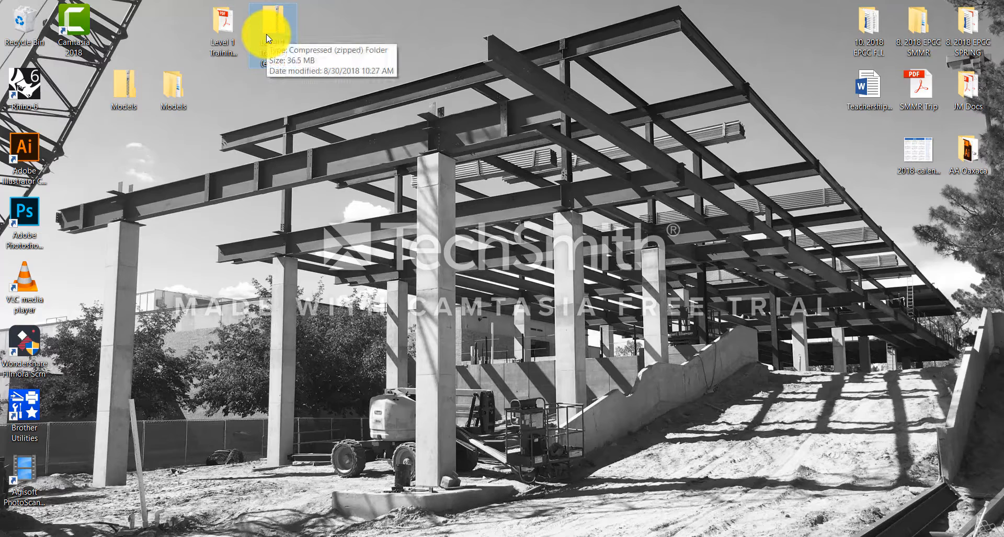
double_click(222, 24)
left_click_drag(490, 121, 418, 61)
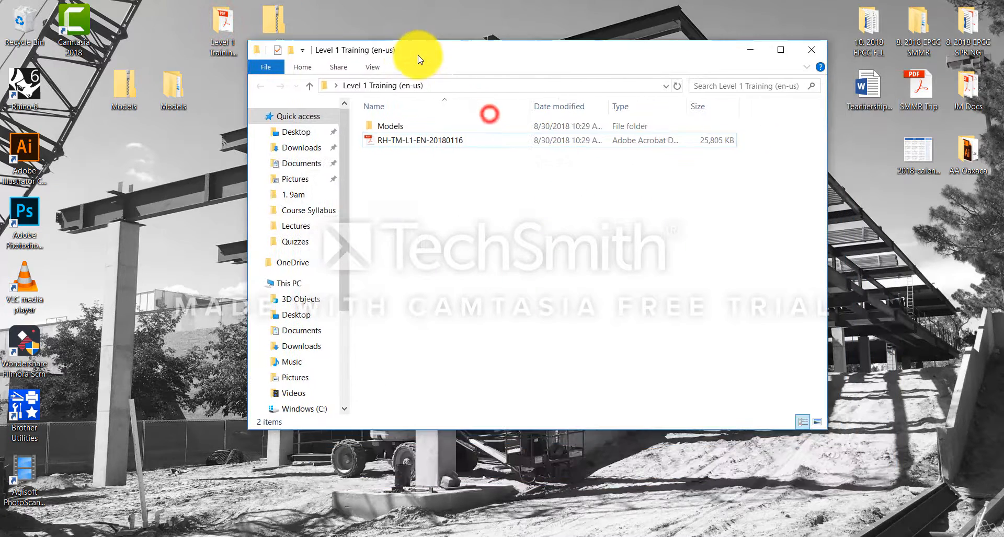
left_click(416, 121)
left_click(780, 49)
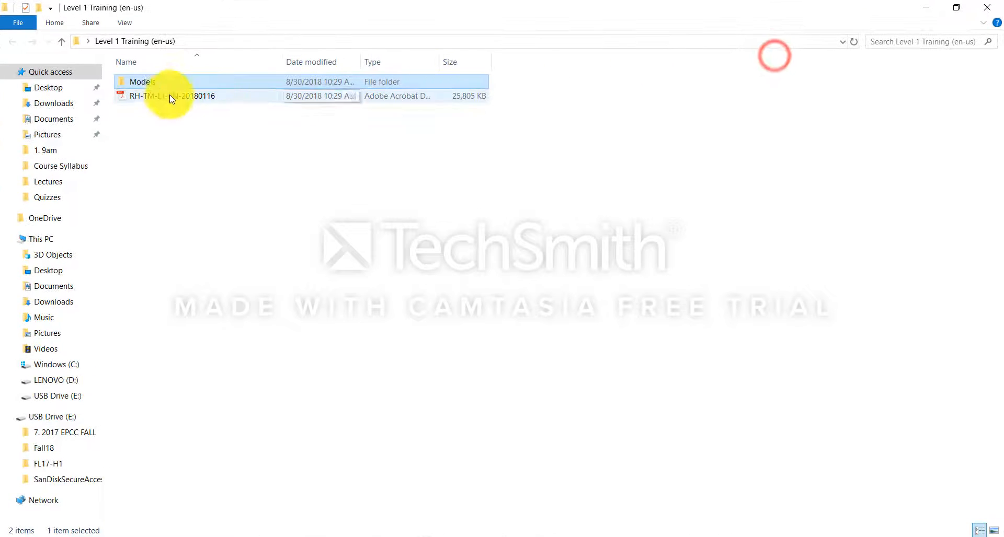
Inspect the RH-TM-L1-EN-20180116 manual and the contents of the Models folder, returning to the Level 1 Training folder
left_click(149, 97)
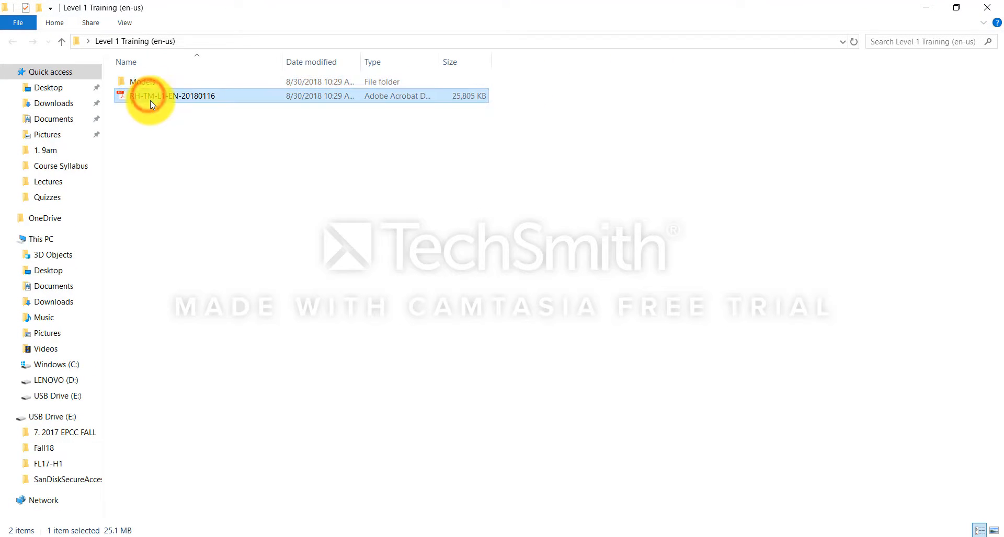
double_click(151, 103)
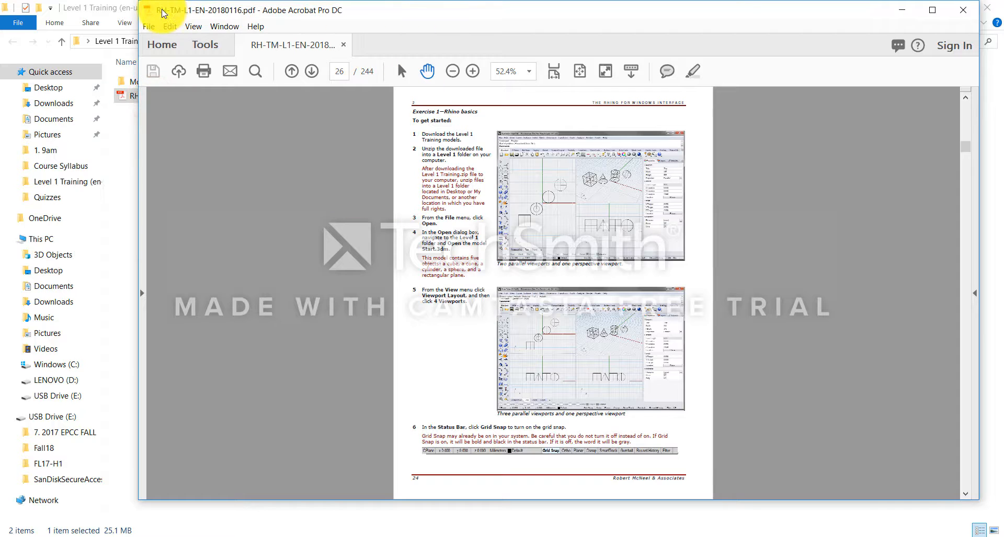
left_click(900, 10)
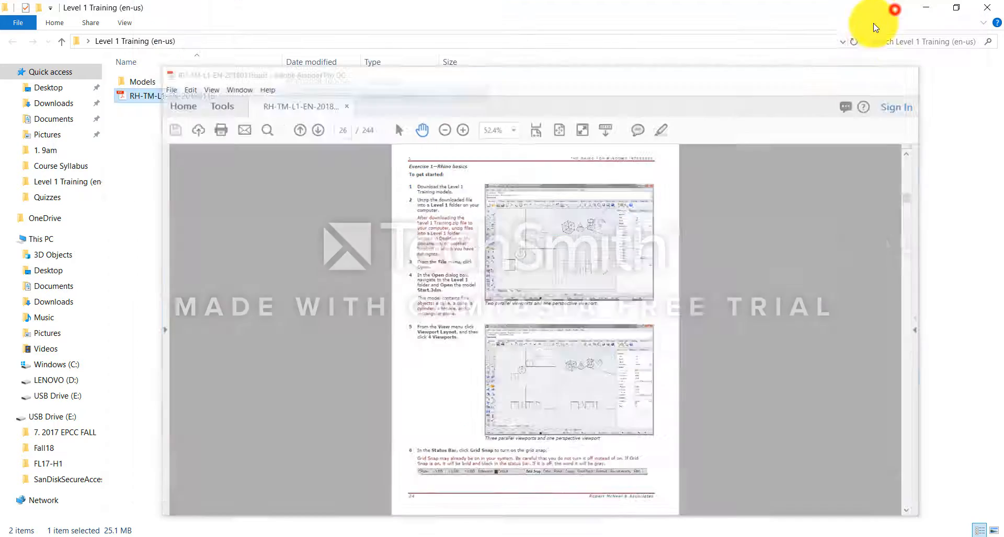
double_click(216, 84)
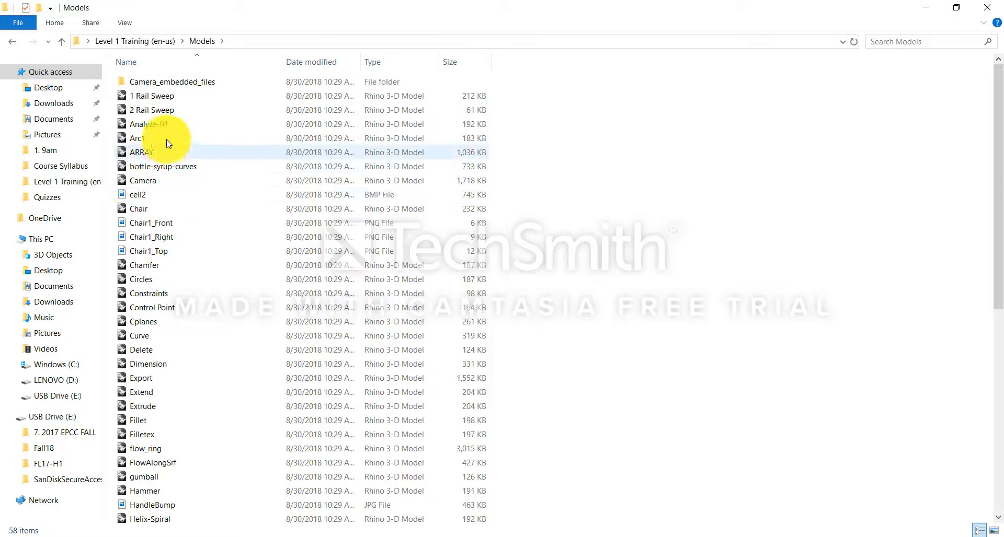
left_click(12, 42)
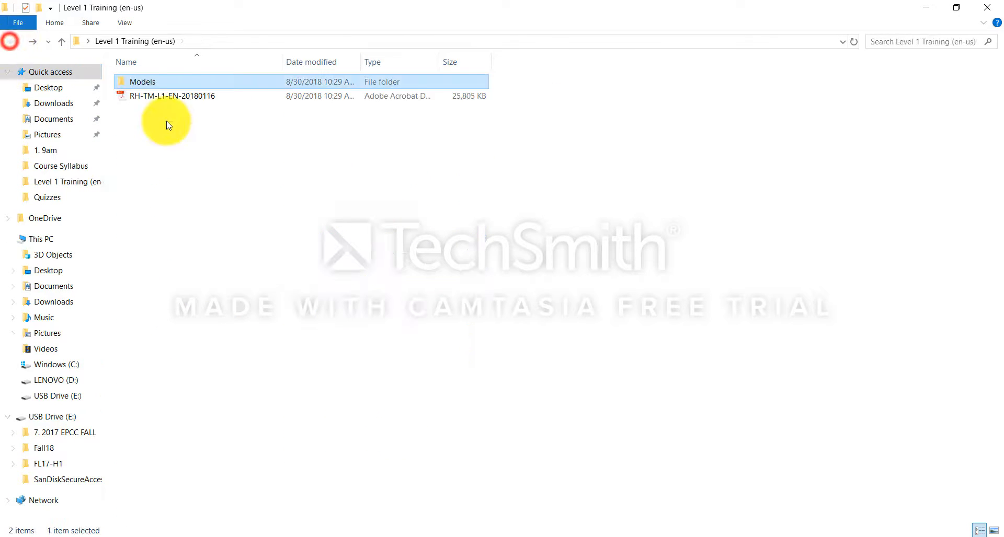
Bring back the training manual in Acrobat and browse the interface pages up to Exercise 1—Rhino basics on page 26
left_click(354, 536)
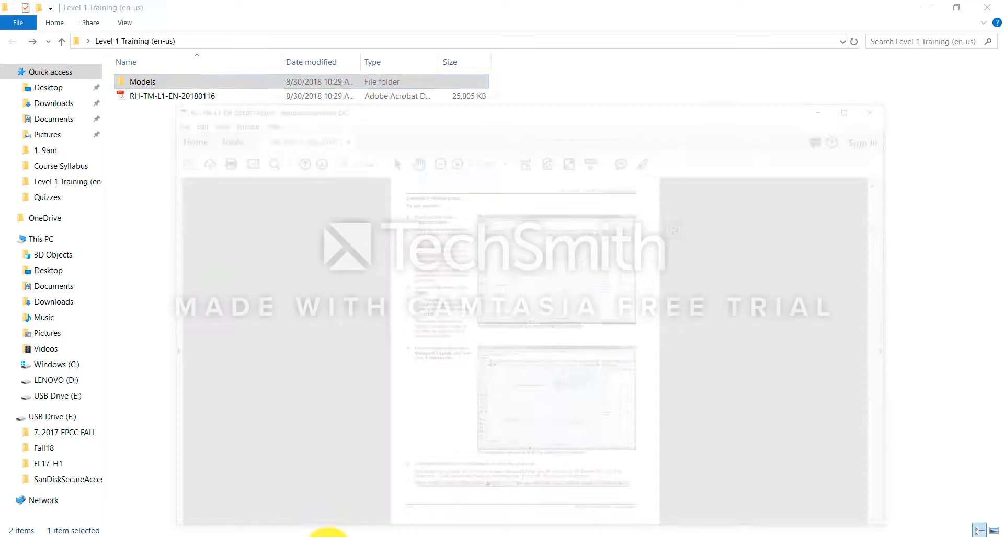
left_click(509, 189)
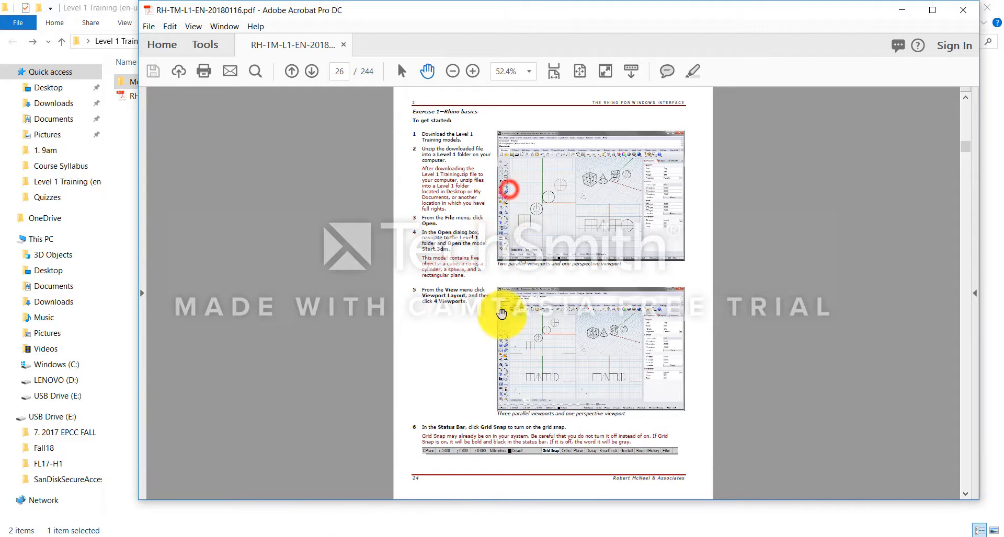
left_click_drag(965, 146, 965, 123)
scroll(554, 230, "down", 20)
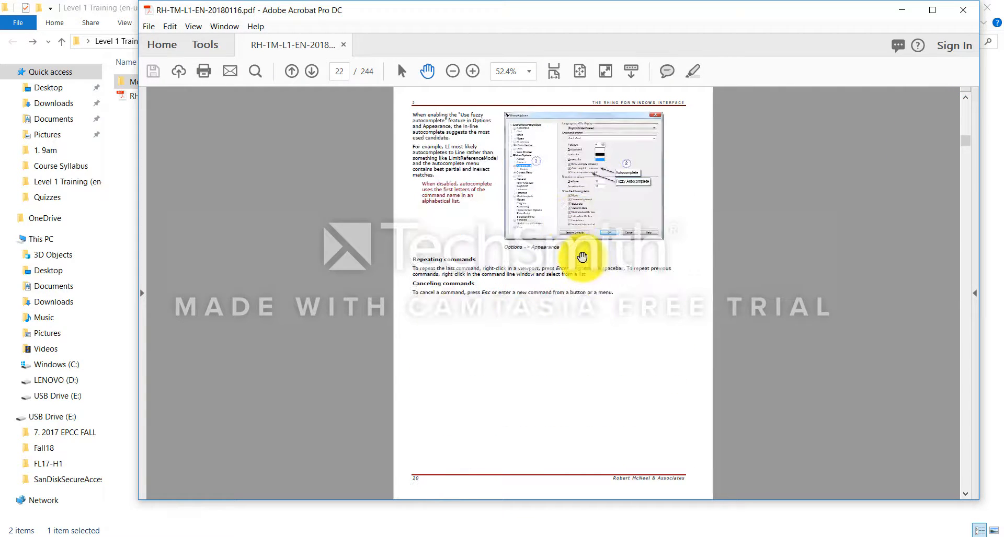
scroll(580, 258, "down", 3)
scroll(588, 263, "down", 1)
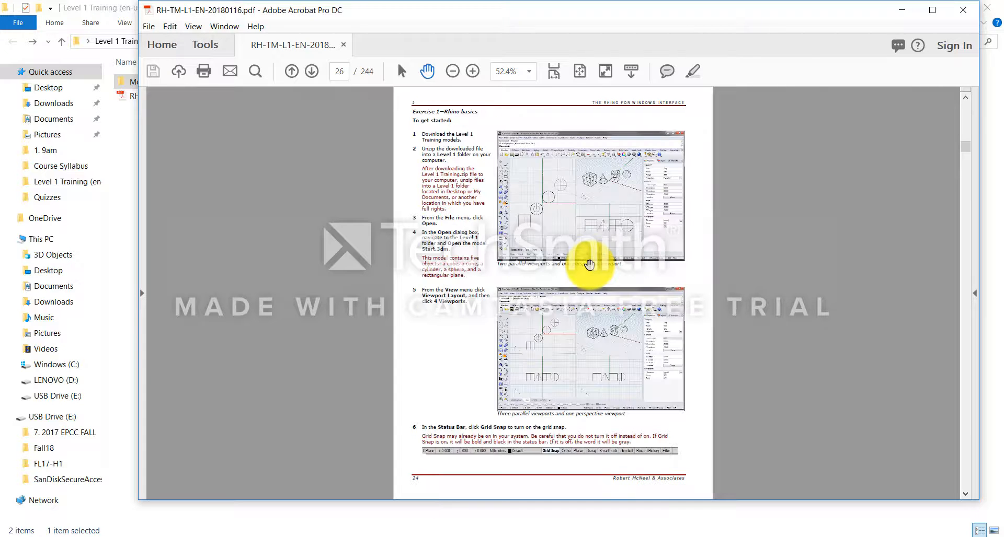
scroll(588, 263, "up", 1)
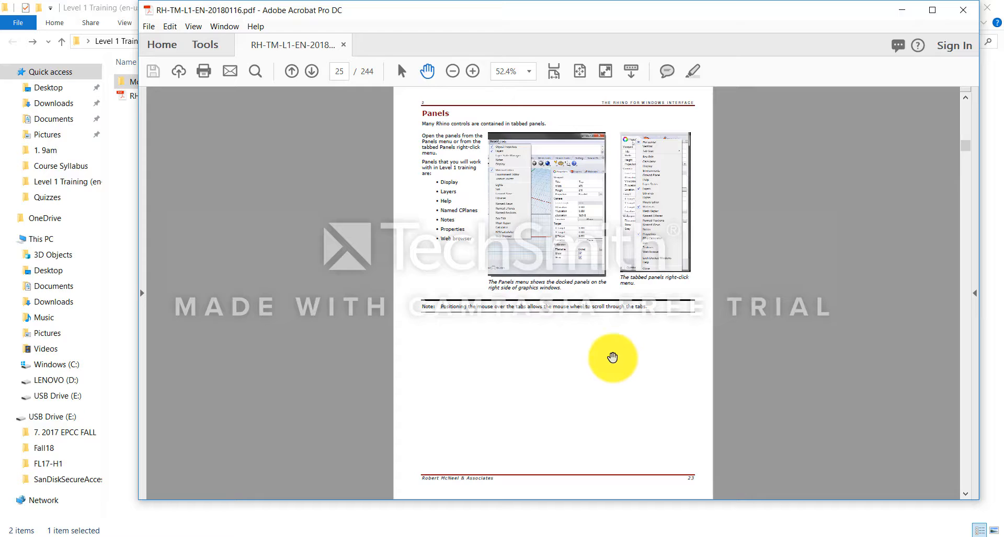
scroll(569, 293, "down", 1)
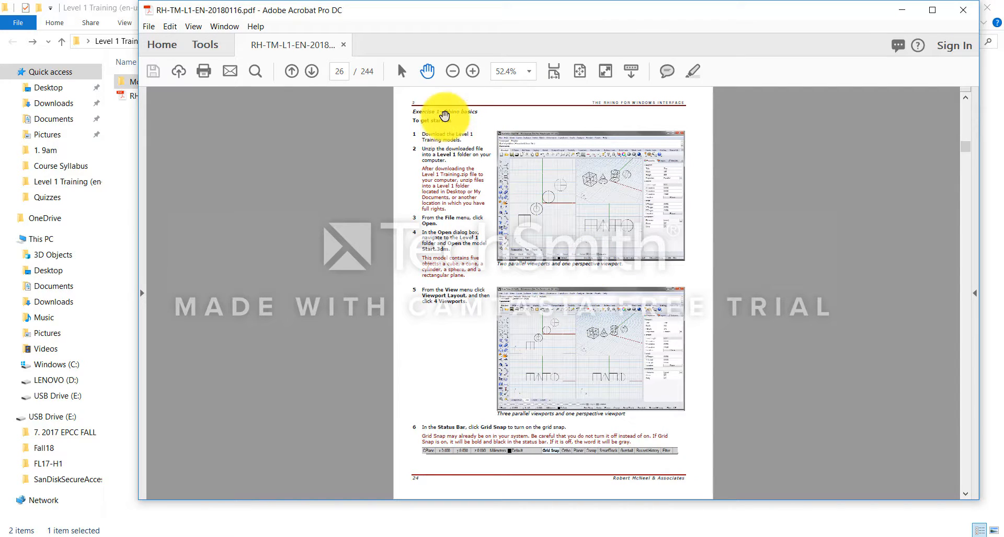
Enlarge the manual page to 125% and read the Exercise 1 getting-started instructions, steps 1 to 5
left_click(473, 72)
left_click(473, 72)
left_click(473, 72)
left_click(473, 72)
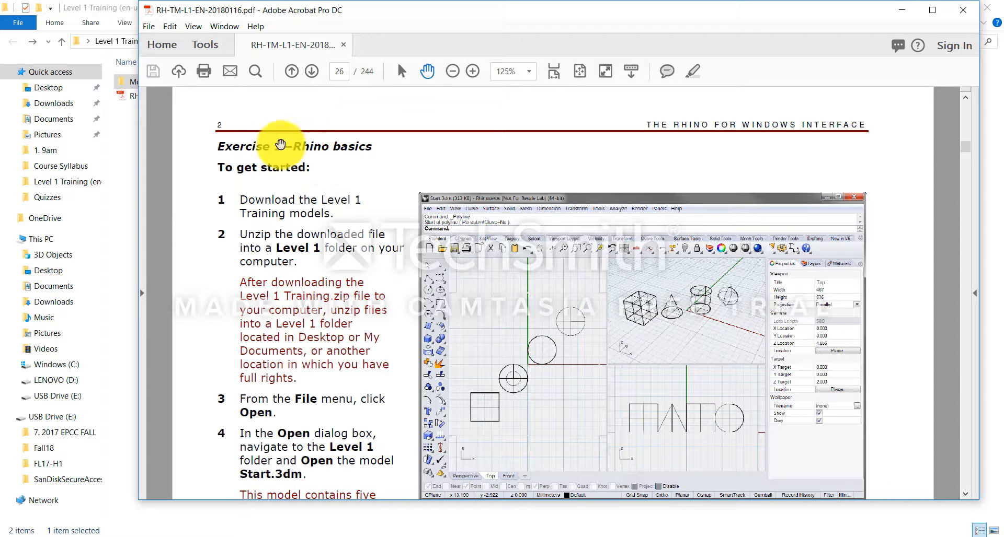
left_click_drag(338, 244, 336, 222)
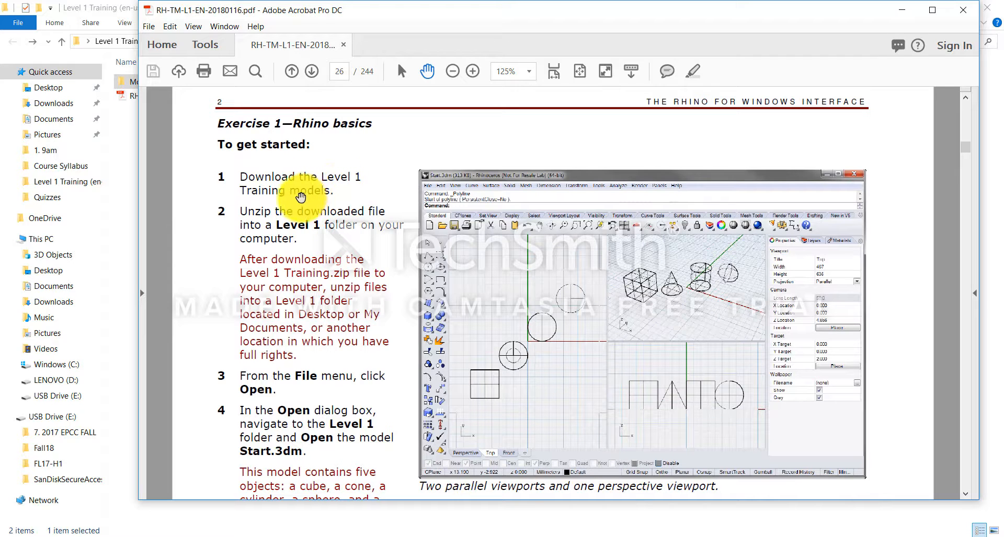
left_click_drag(377, 251, 370, 211)
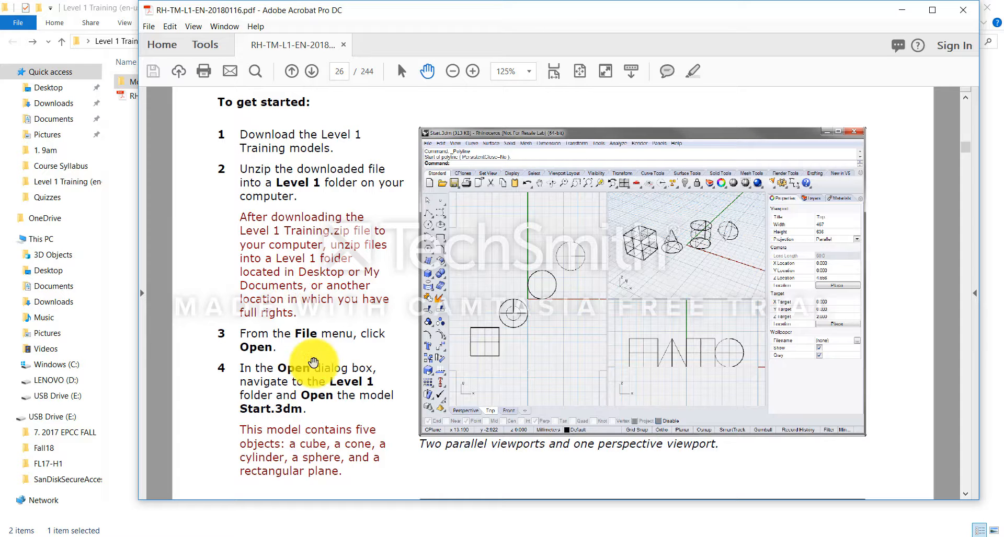
left_click_drag(313, 362, 302, 298)
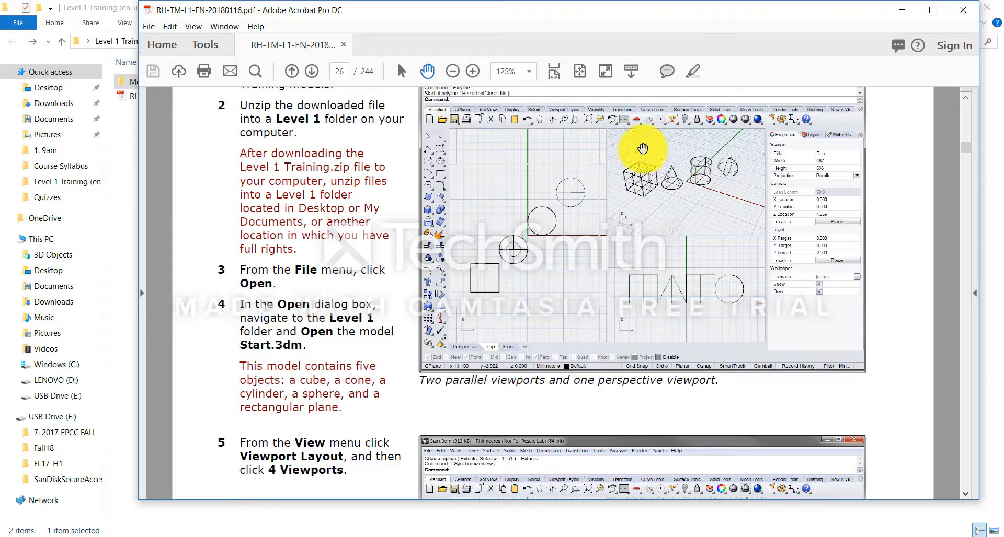
Highlight the file name Start.3dm in step 4 of the exercise and minimize the manual
left_click(693, 71)
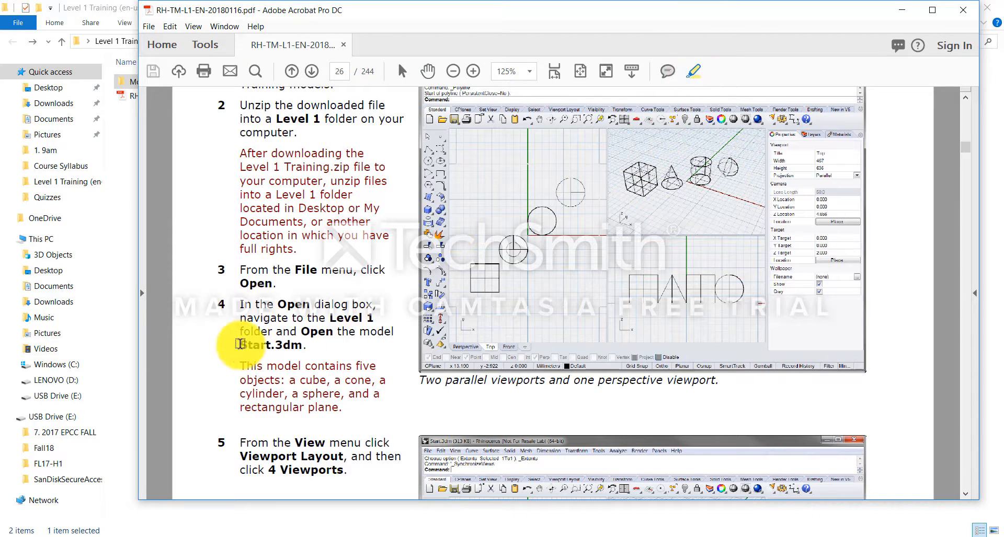
left_click_drag(240, 346, 302, 345)
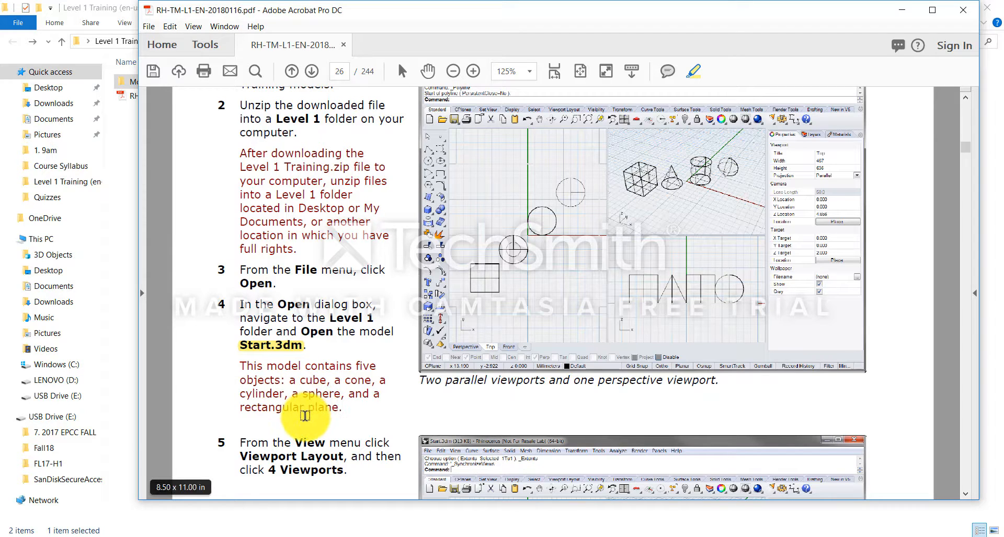
left_click(914, 12)
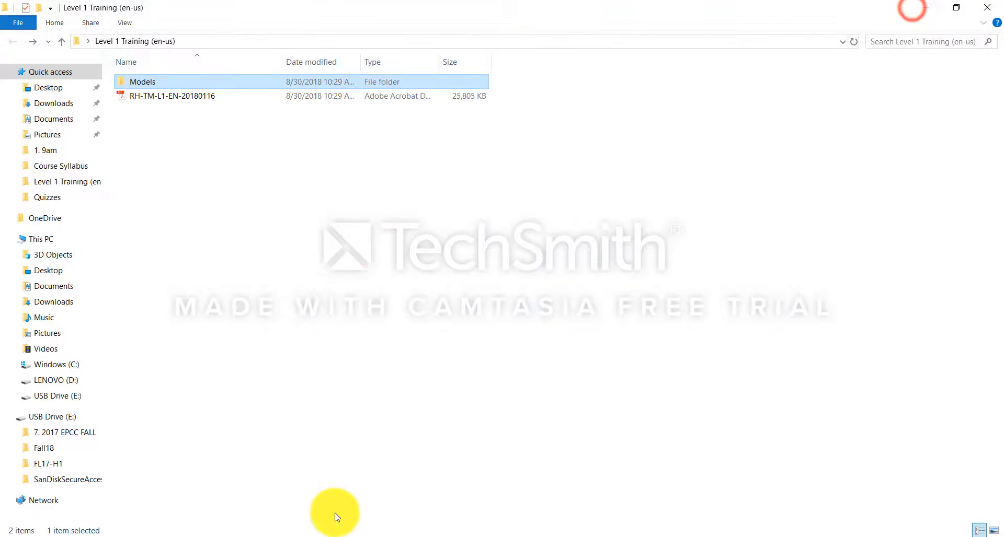
Switch to the Start model in Rhino, close its window and decline installing the available update
mouse_move(320, 533)
left_click(370, 511)
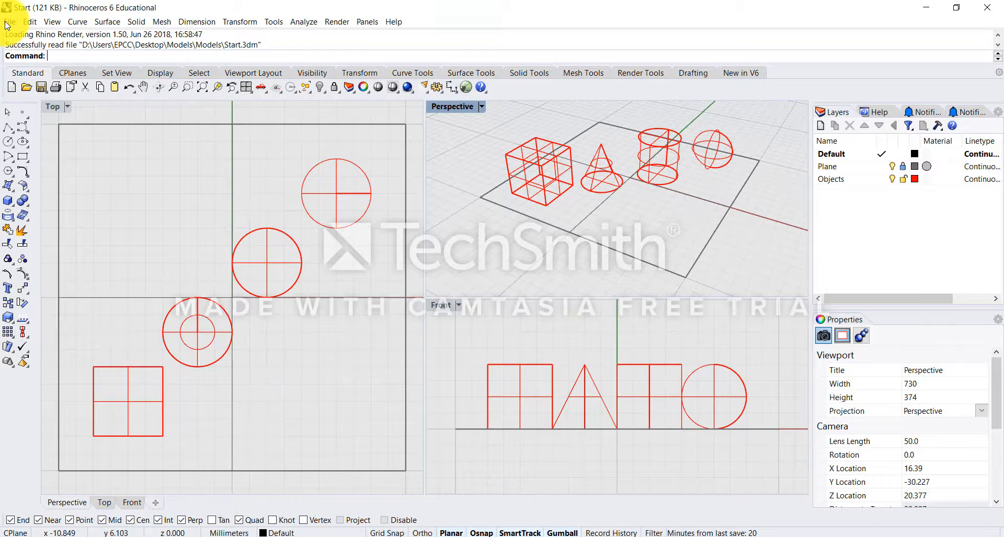
left_click(988, 7)
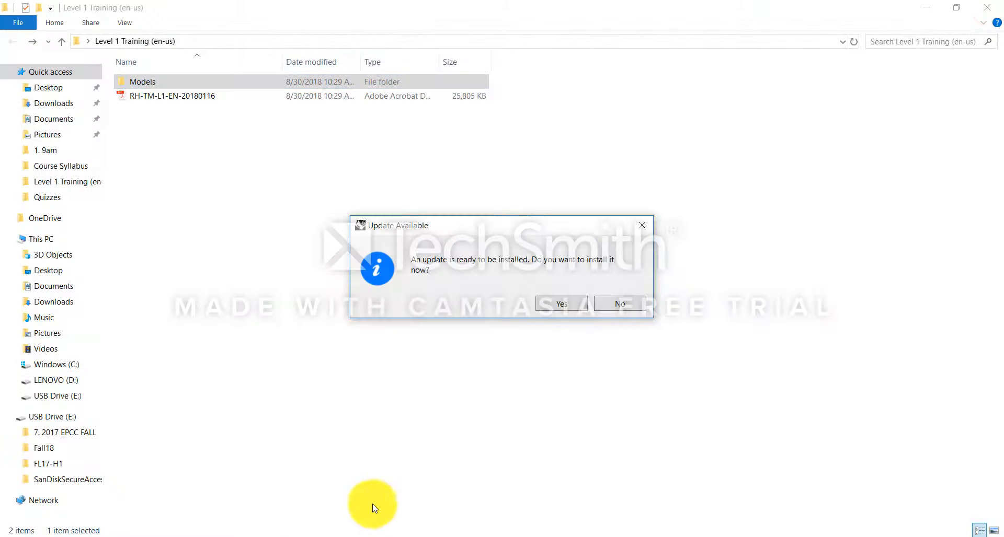
left_click(607, 302)
Switch to Rhino and start opening another model, discarding the changes to Rhino Intro Model
left_click(309, 532)
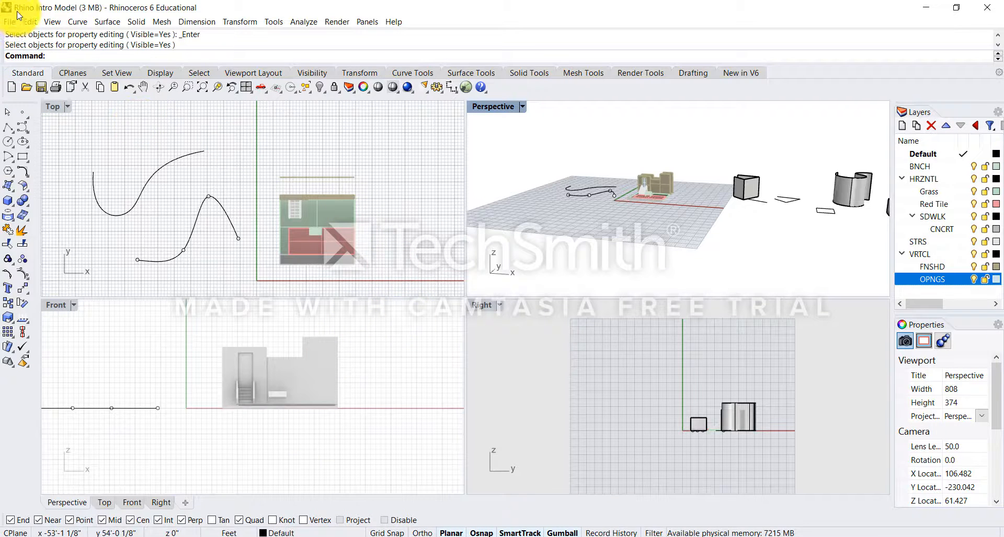
left_click(10, 22)
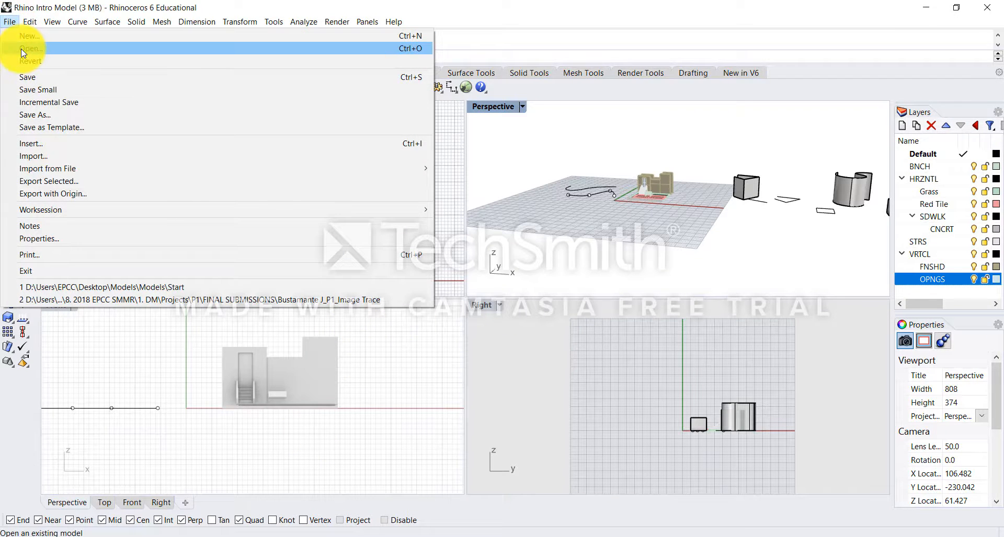
left_click(30, 48)
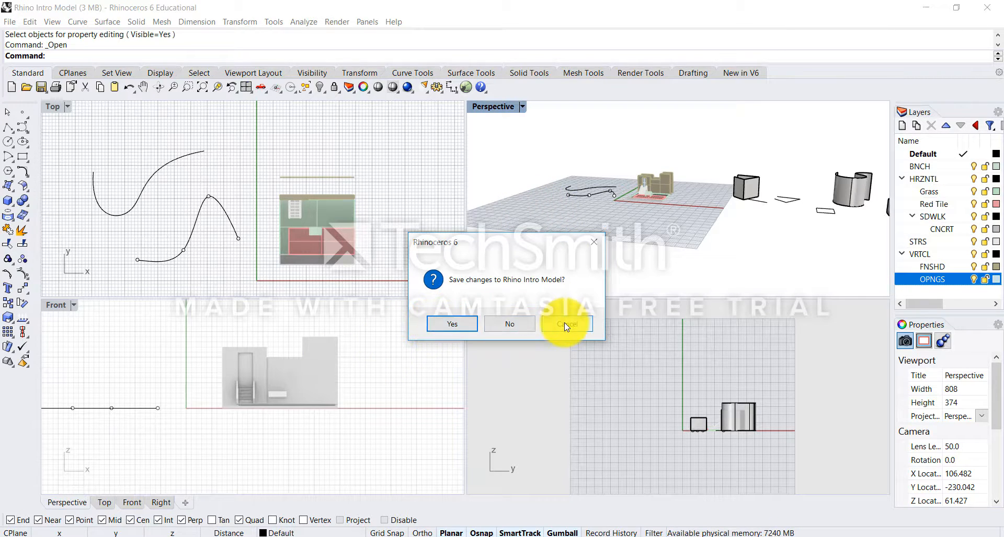
left_click(508, 326)
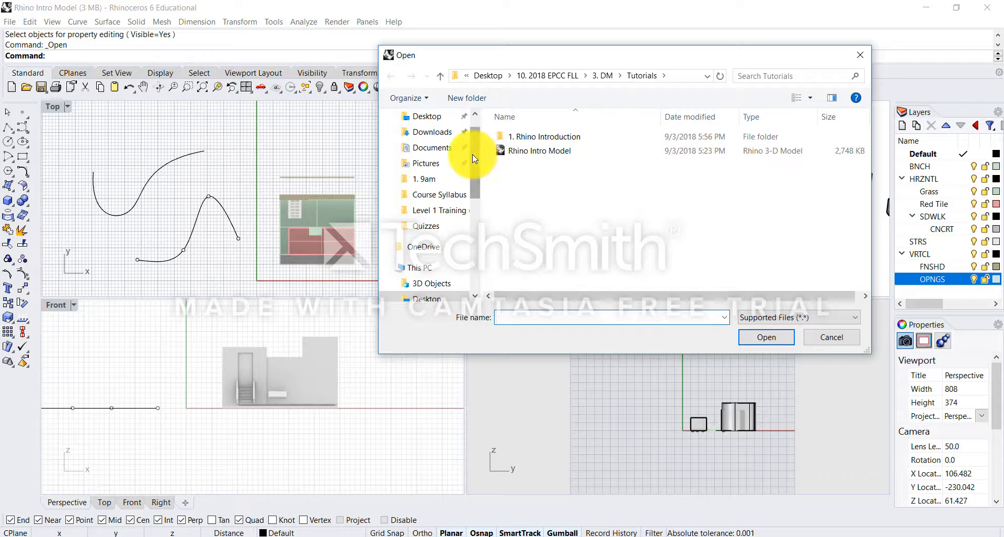
Browse to Desktop > Level 1 Training (en-us) > Models and check the manual for the name of the model required
left_click(423, 119)
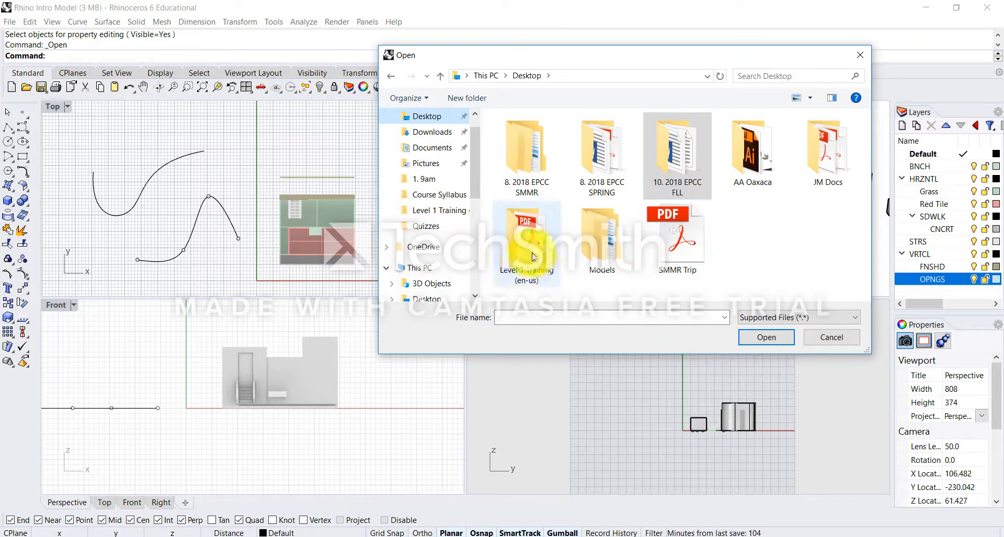
double_click(527, 247)
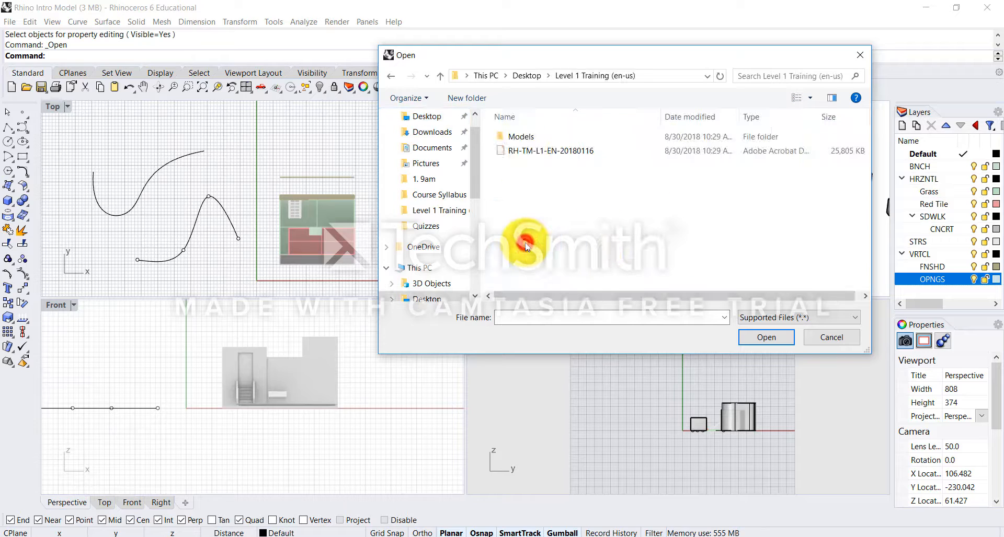
double_click(526, 137)
left_click(339, 536)
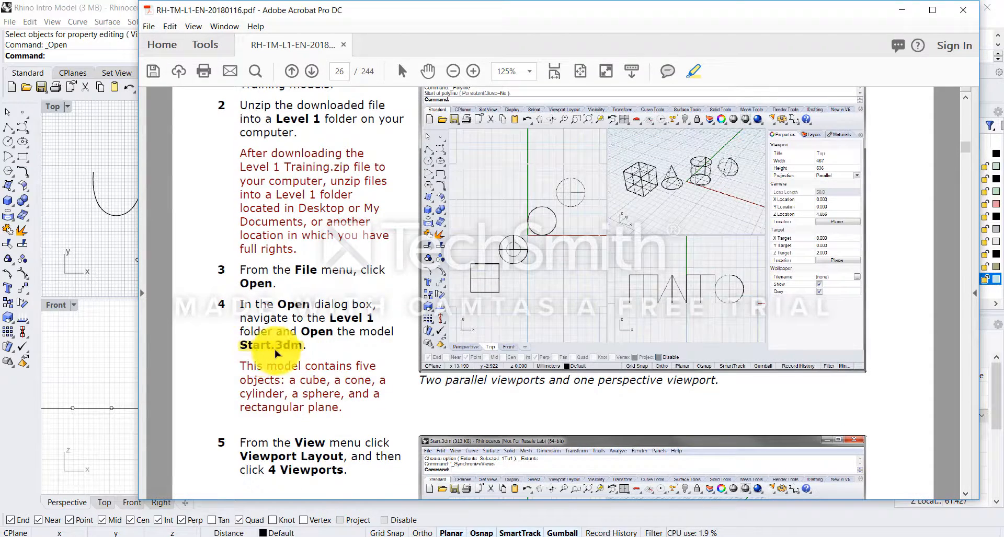
left_click(900, 10)
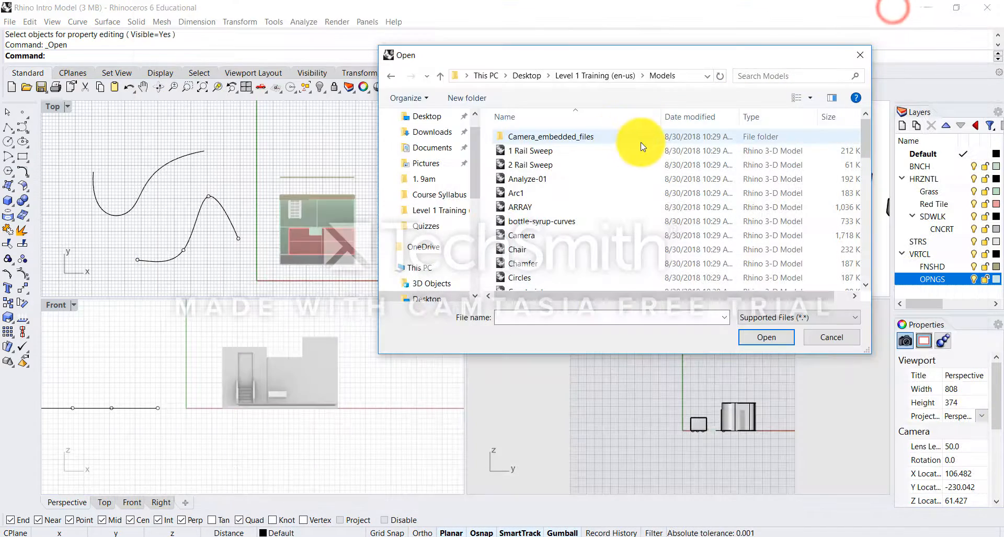
Find the Start model in the Models folder and open it
left_click(538, 114)
left_click(538, 114)
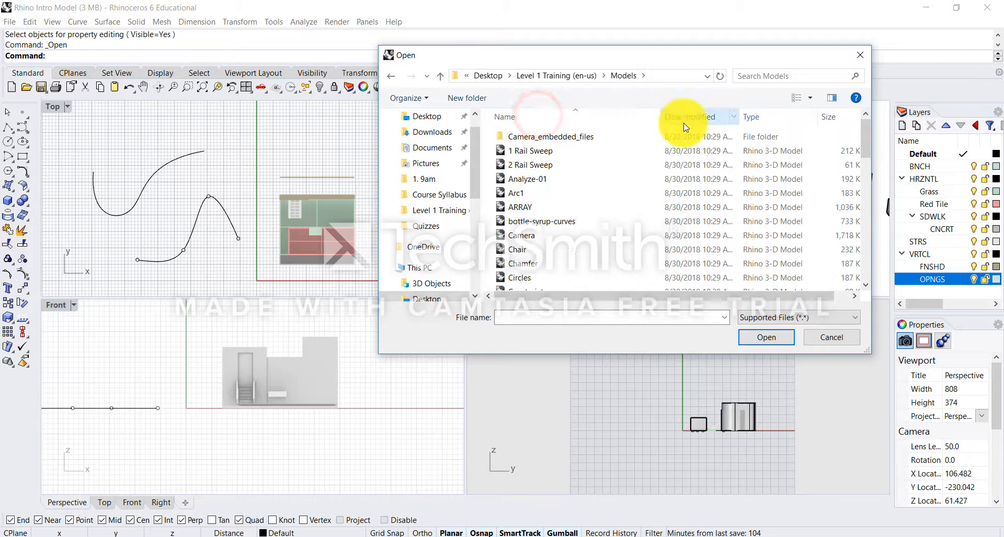
left_click(551, 113)
left_click(580, 113)
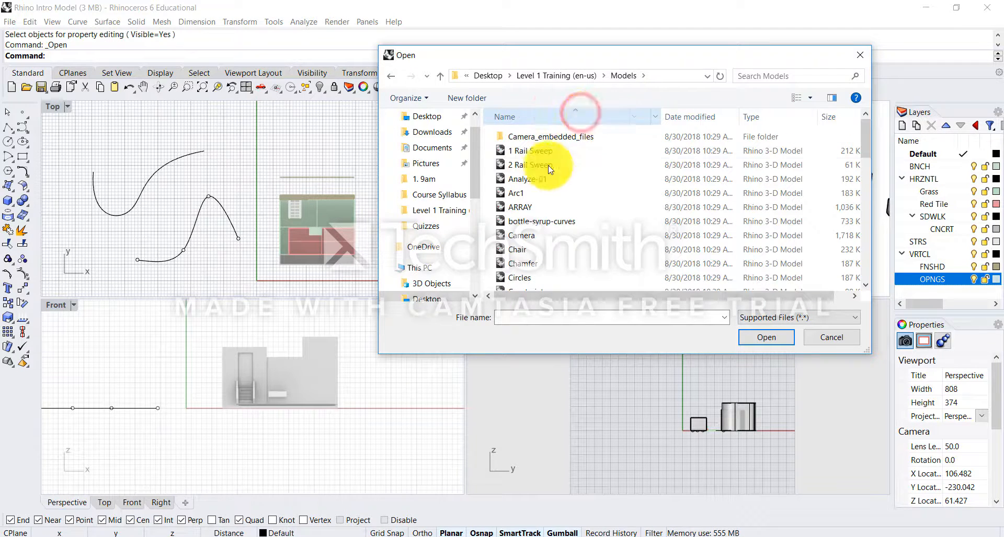
scroll(529, 201, "down", 2)
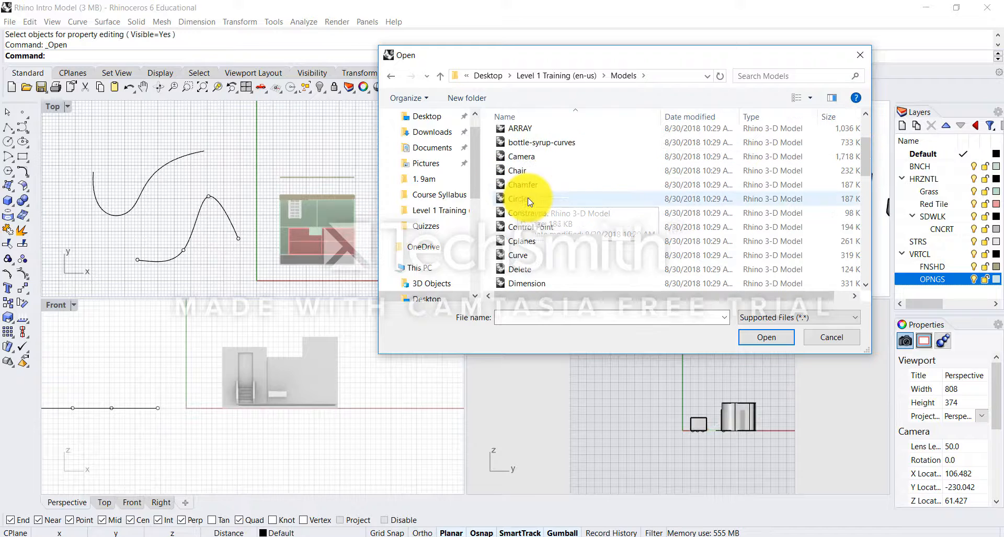
scroll(522, 217, "down", 2)
scroll(518, 233, "down", 4)
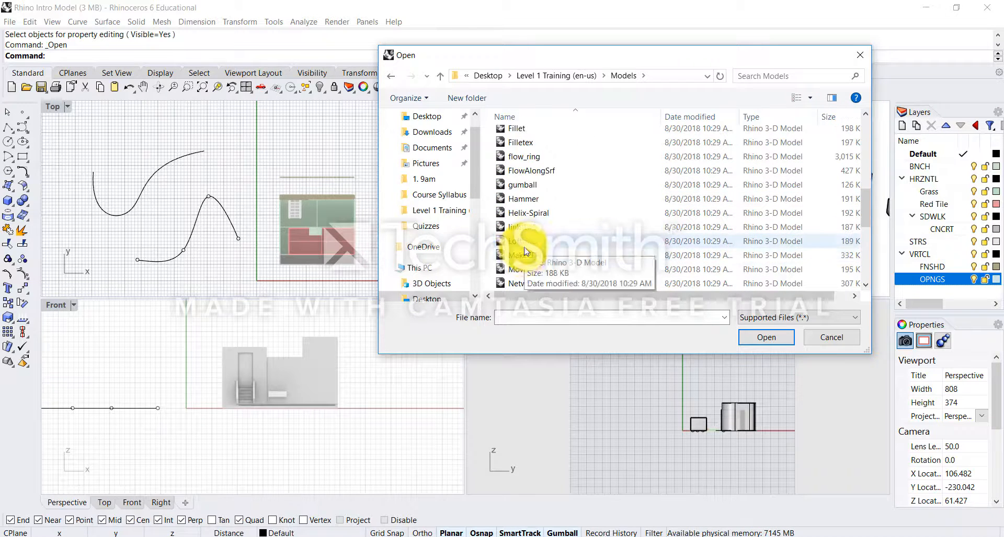
scroll(530, 261, "down", 2)
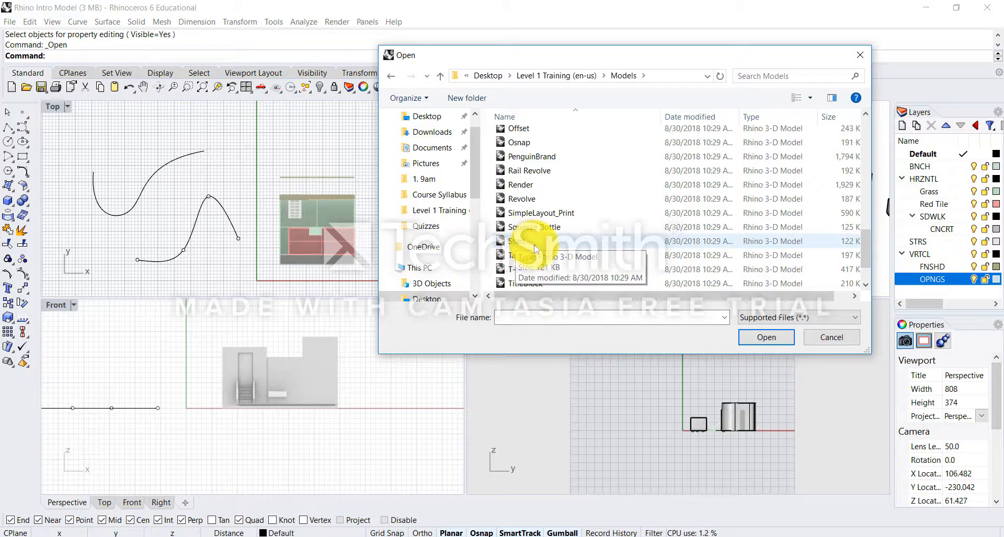
left_click(517, 241)
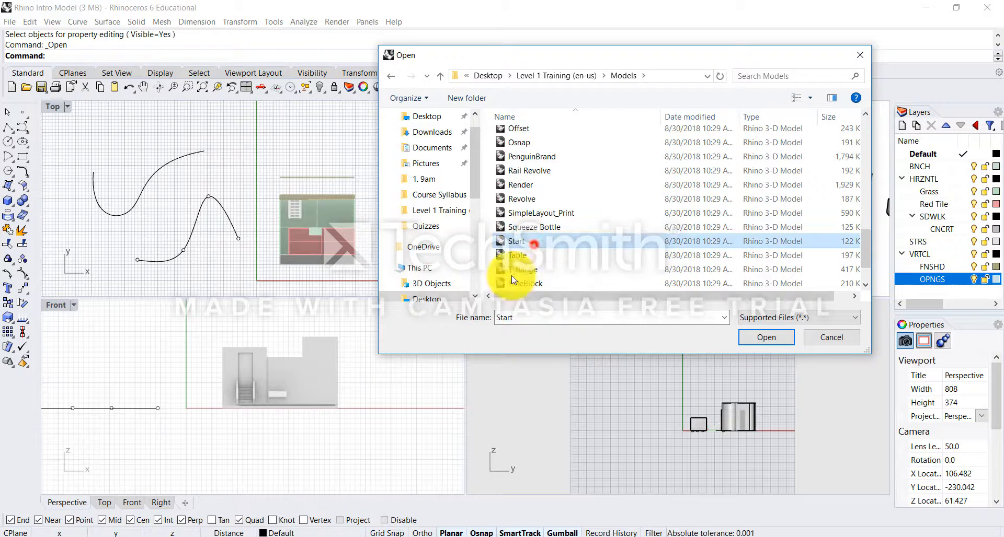
left_click(760, 337)
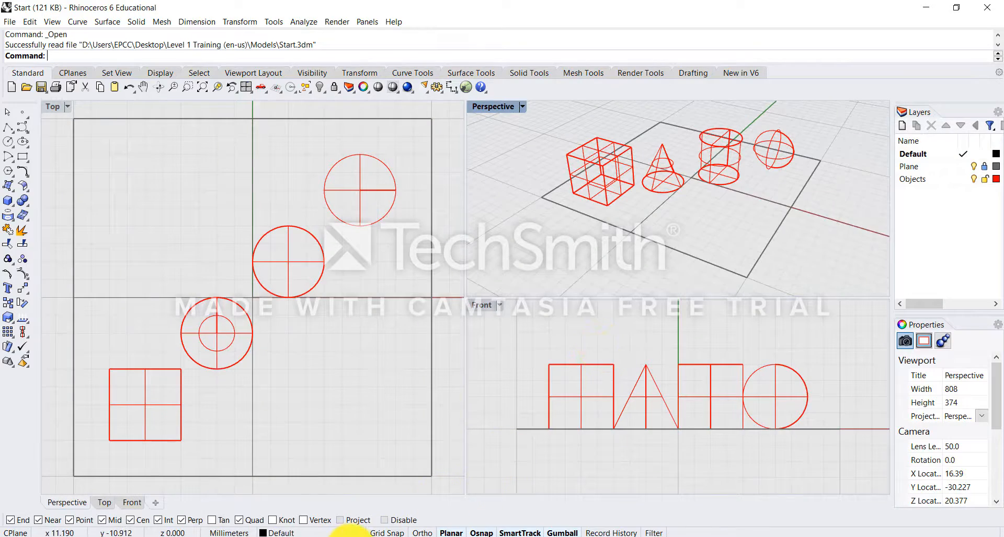
Read Exercise 1 steps 5 to 11 on pages 26 and 27 of the manual, minimize it and rotate Rhino's Perspective view
left_click(348, 536)
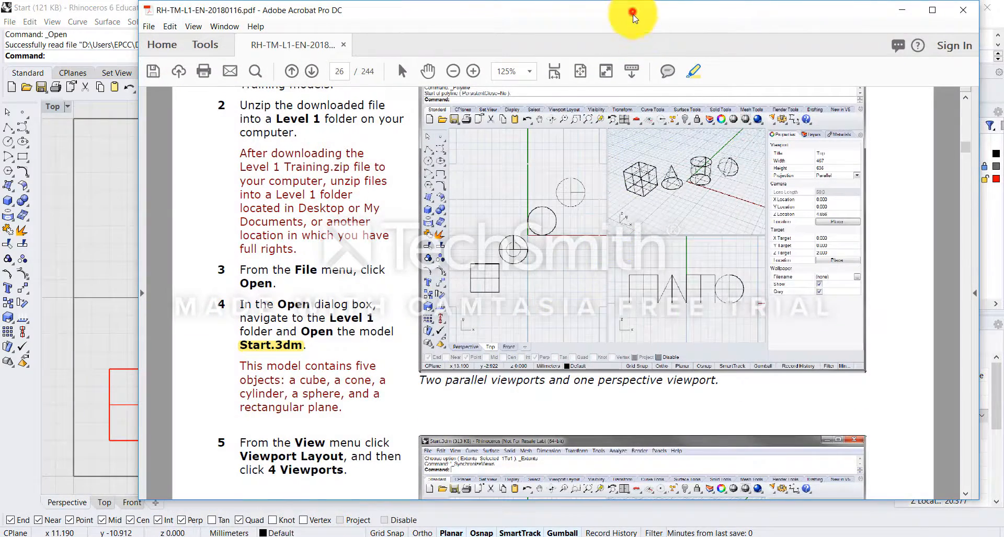
left_click_drag(632, 18, 658, 50)
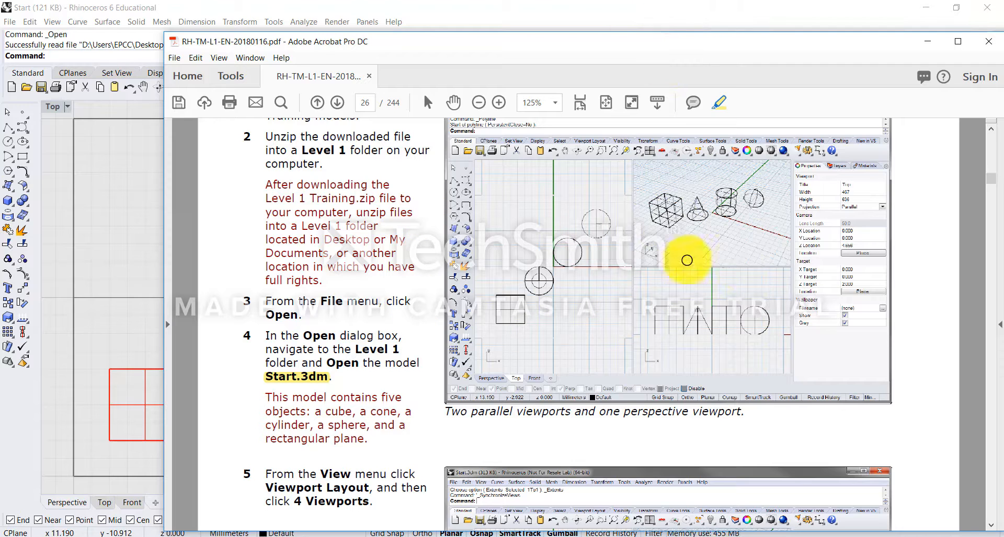
scroll(348, 381, "down", 1)
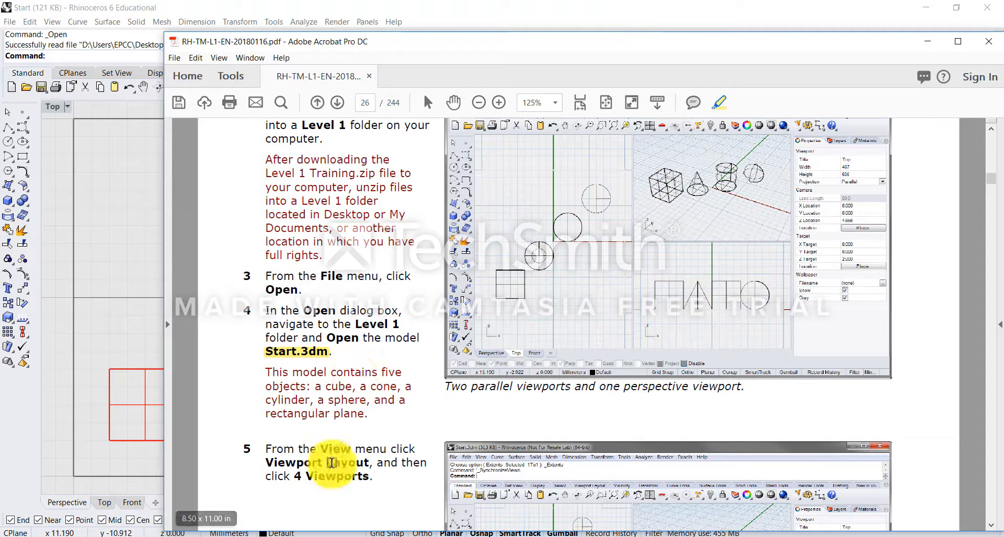
scroll(381, 457, "down", 1)
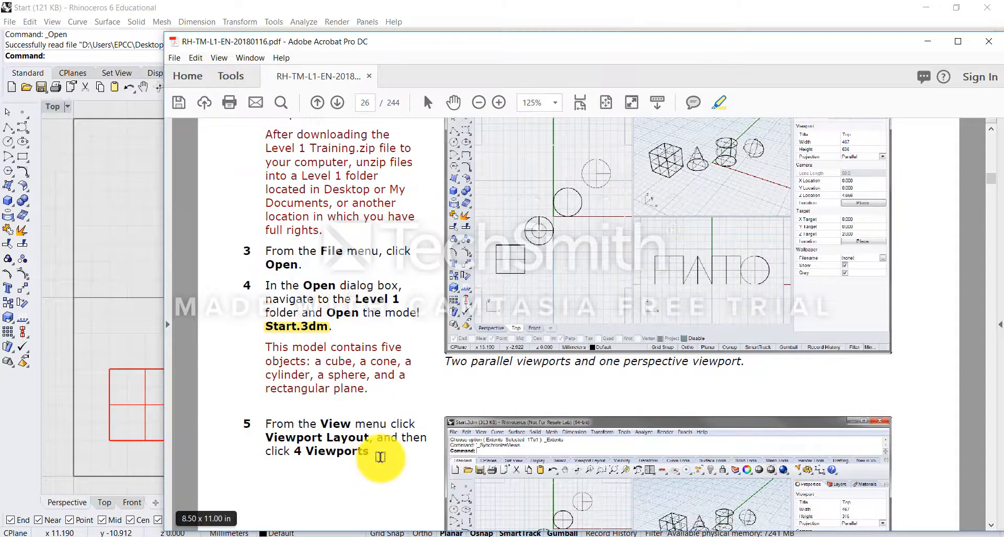
scroll(380, 457, "down", 3)
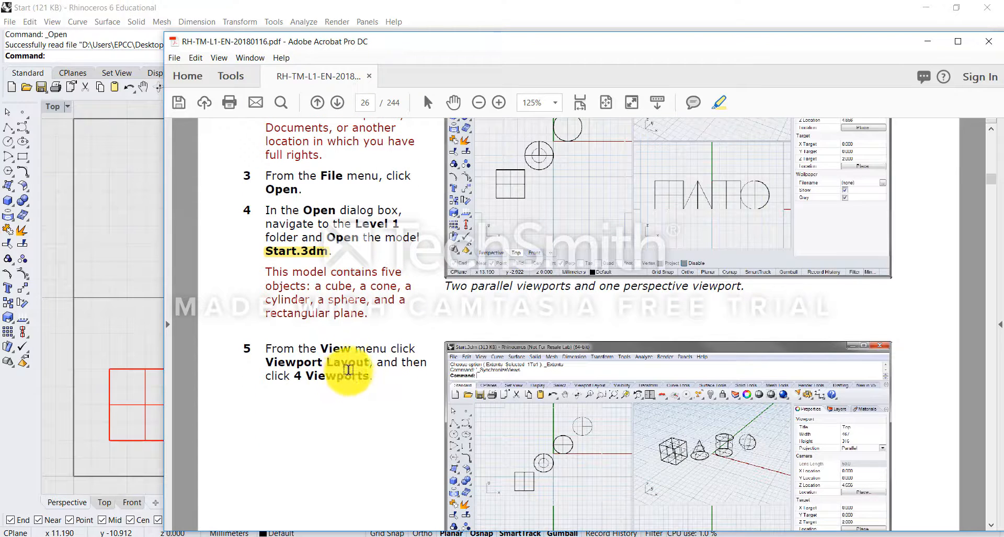
scroll(348, 370, "down", 2)
scroll(372, 365, "up", 1)
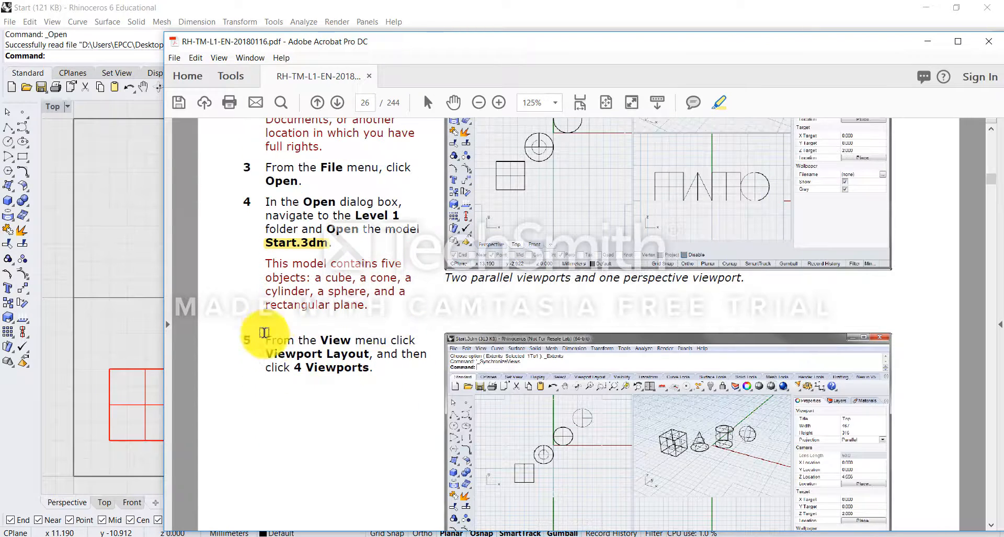
scroll(452, 323, "down", 1)
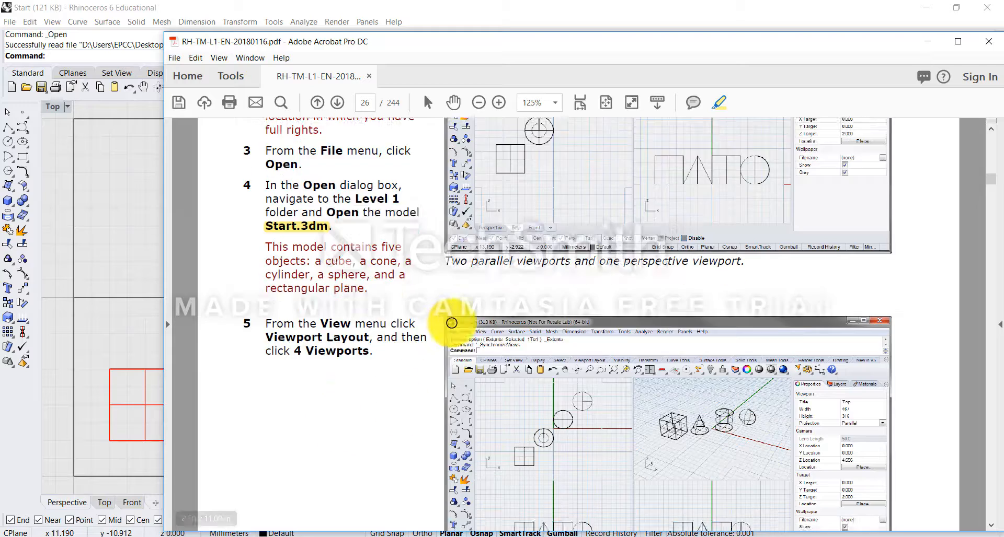
scroll(451, 323, "down", 15)
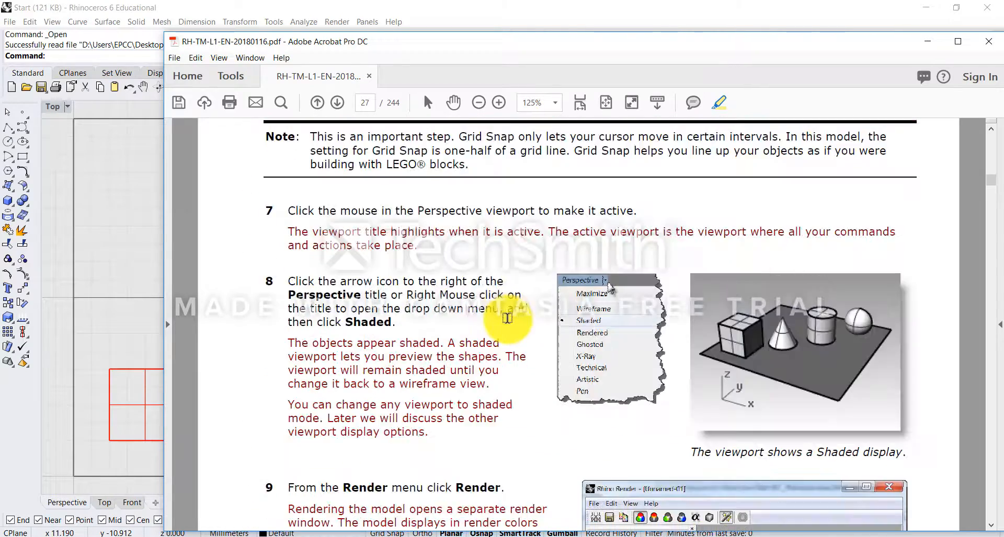
scroll(507, 318, "down", 8)
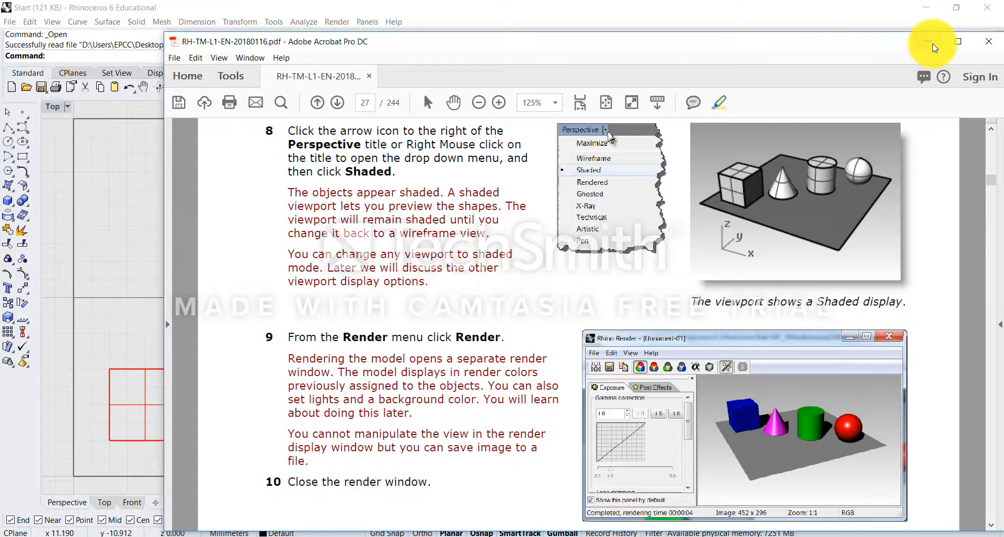
scroll(578, 340, "down", 4)
scroll(580, 368, "down", 15)
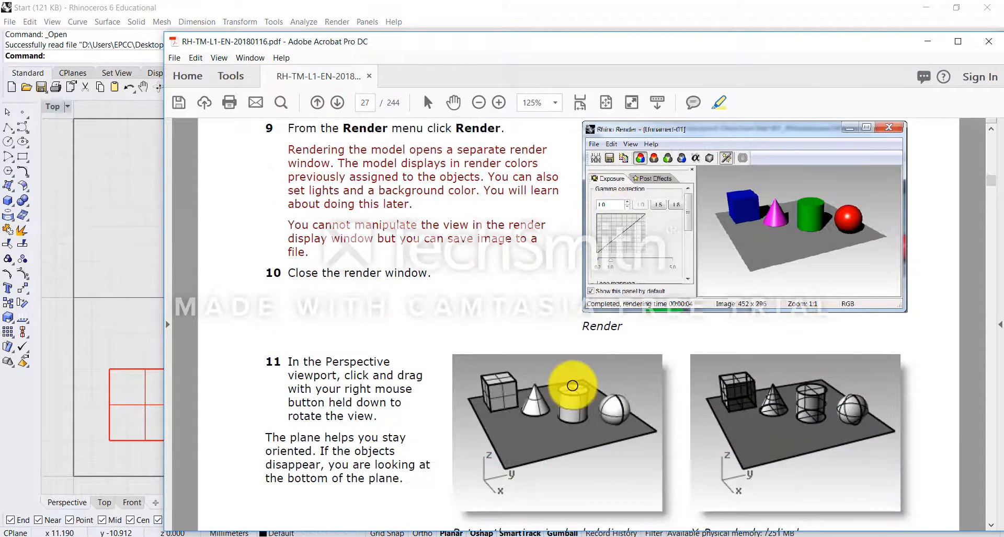
scroll(706, 285, "up", 12)
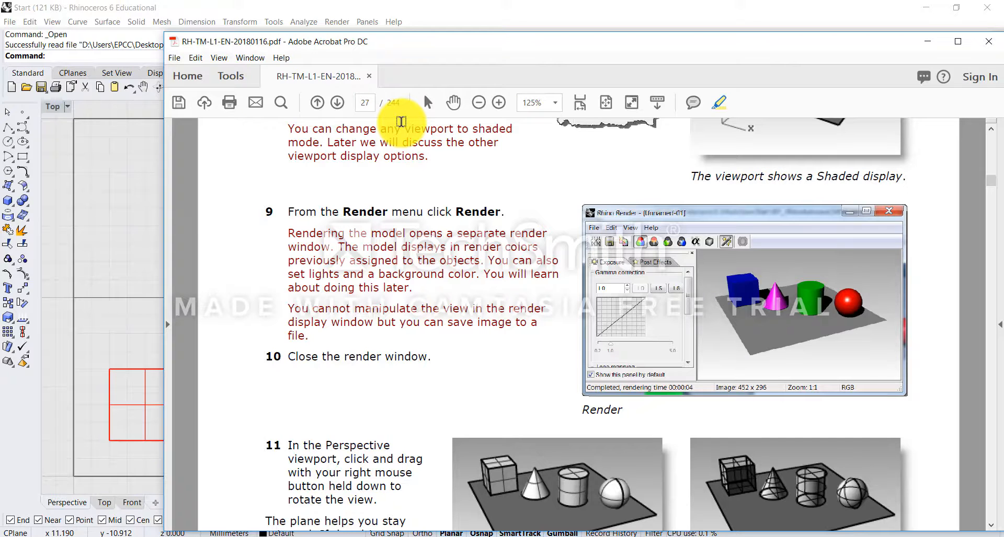
left_click(925, 47)
right_click_drag(606, 238, 675, 276)
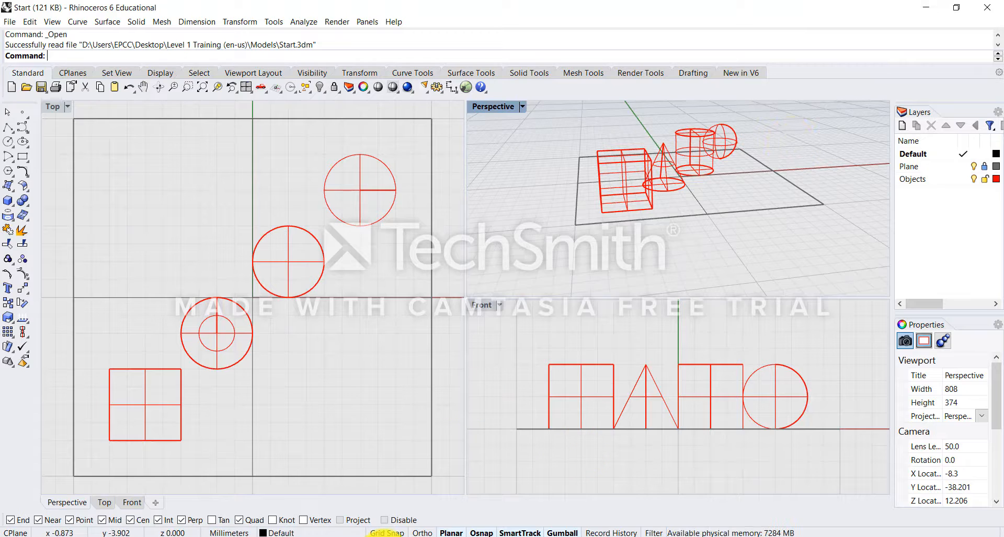
Switch to the Level 1 Training (en-us) folder in File Explorer and create a new folder named My Models
mouse_move(375, 535)
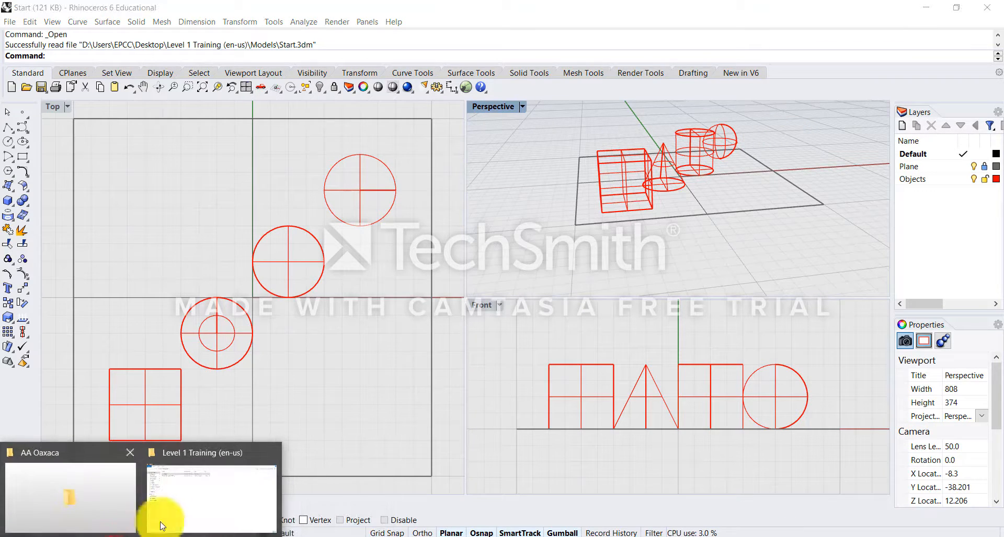
left_click(186, 502)
left_click(376, 180)
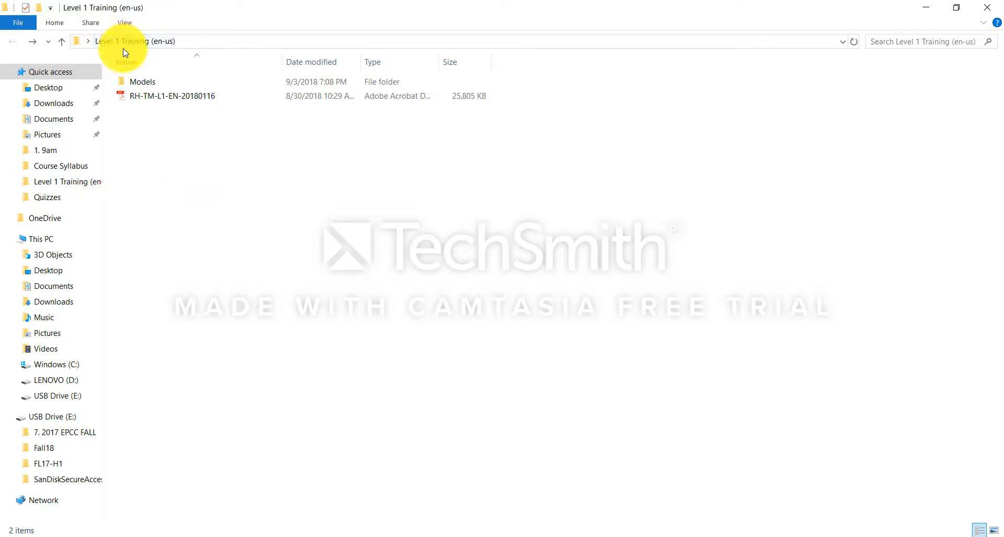
left_click(172, 143)
right_click(171, 164)
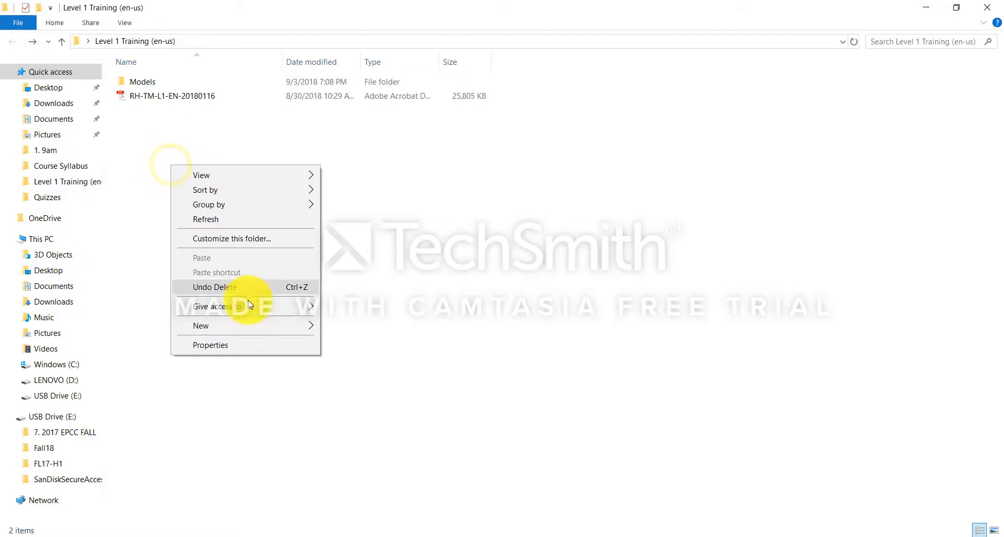
left_click(243, 329)
left_click(331, 329)
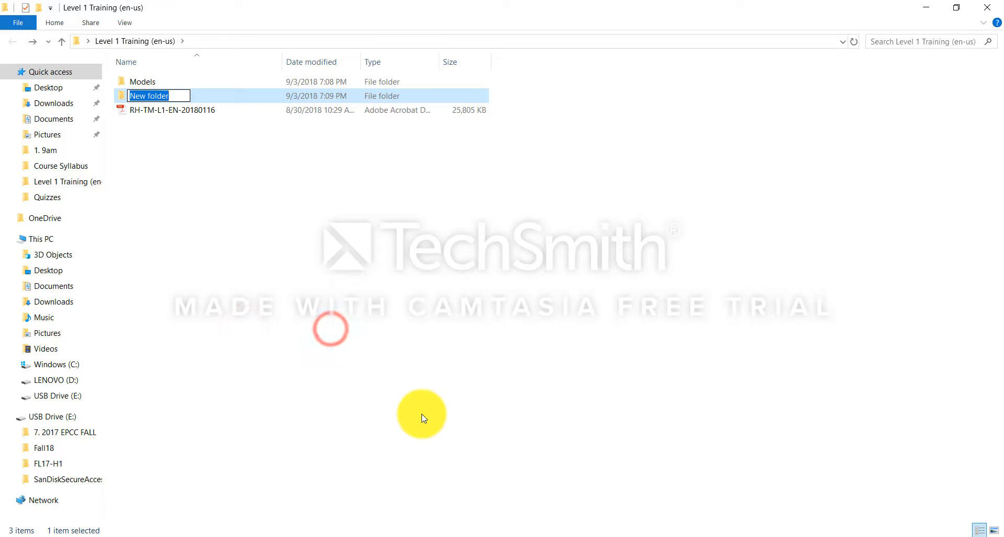
key("Caps_Lock")
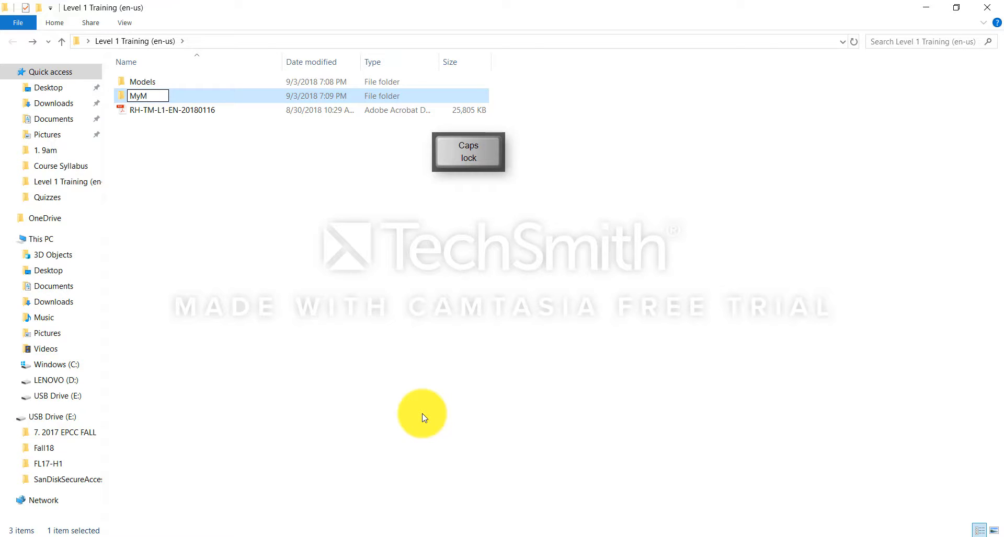
key("Left")
key("Left")
key("Left")
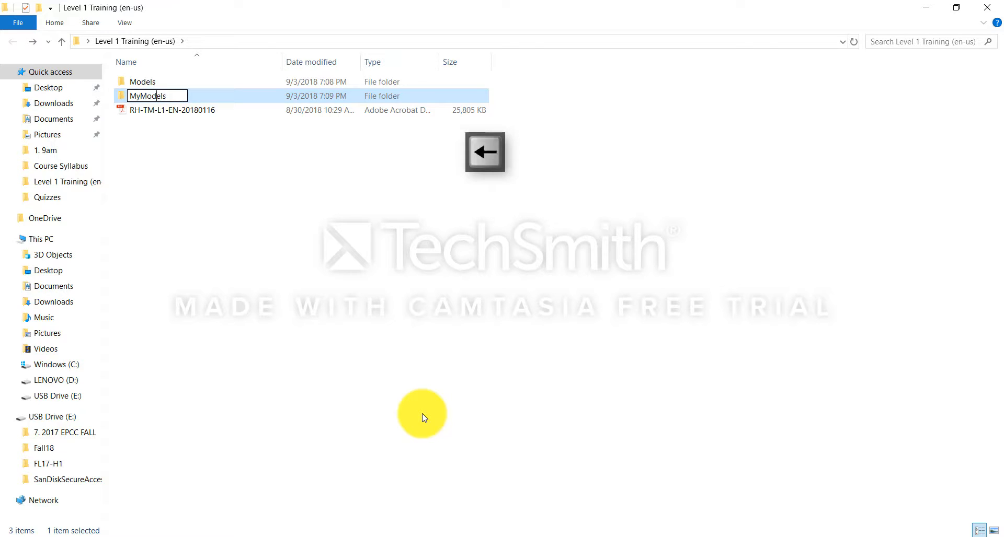
key("Return")
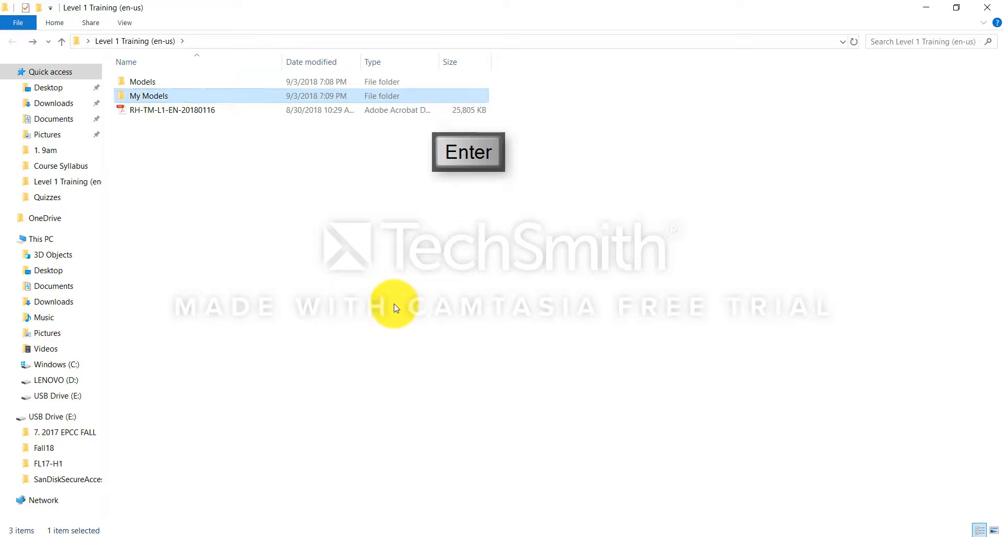
left_click(252, 230)
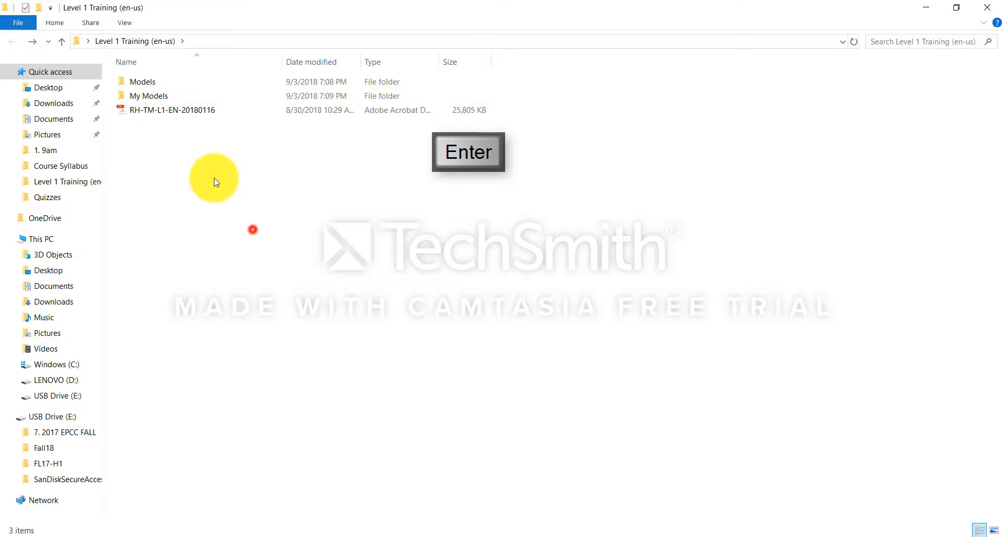
Look inside the Models folder, return to Level 1 Training (en-us), and rotate the Perspective view of the Start model in Rhino
double_click(152, 83)
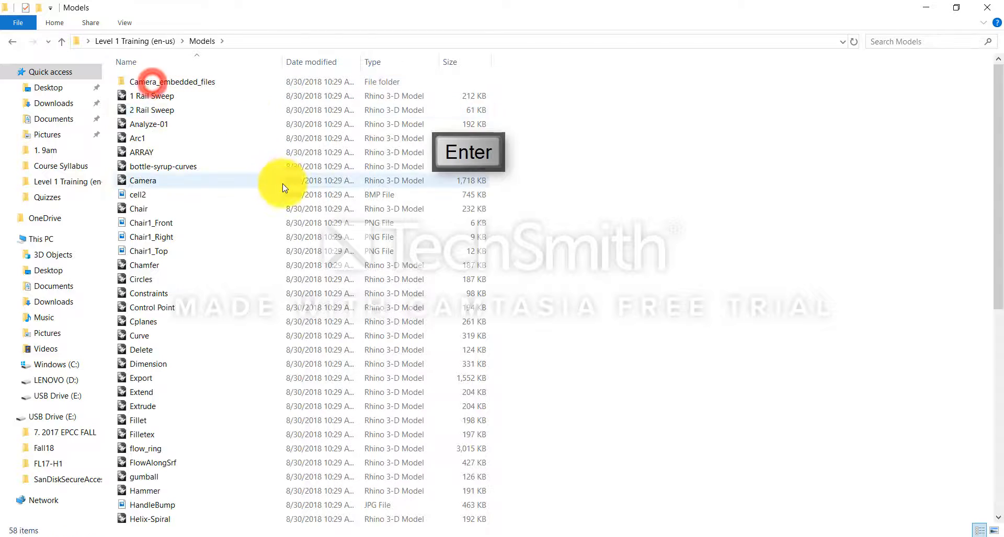
left_click(15, 41)
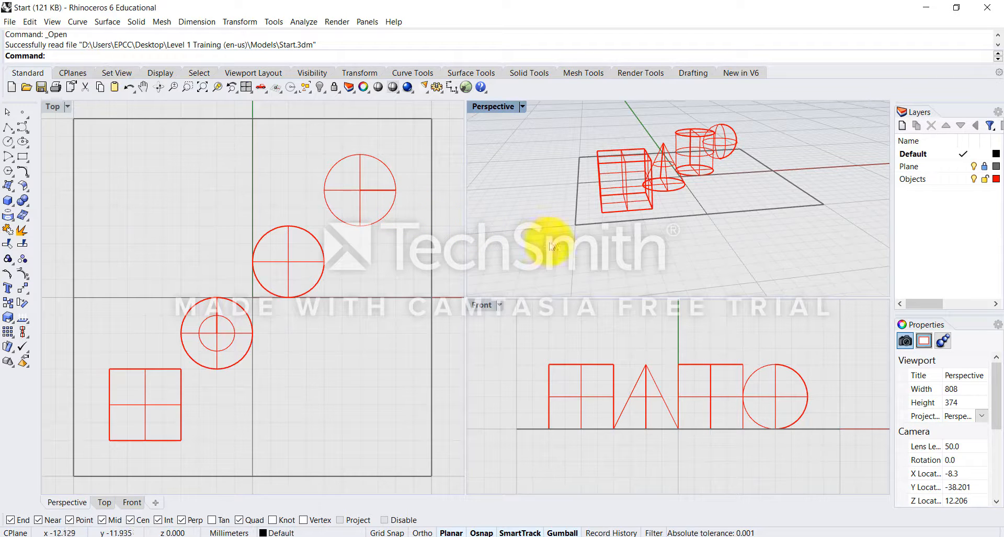
right_click_drag(756, 235, 731, 255)
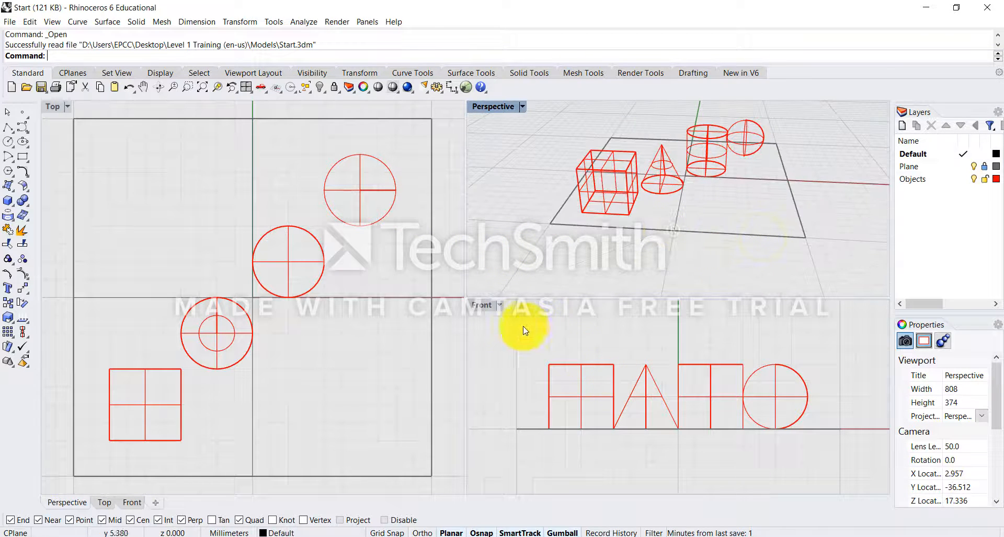
Switch to the training manual in Acrobat and skim pages 27 to 29 on rendering, display modes and panning in a viewport
left_click(364, 536)
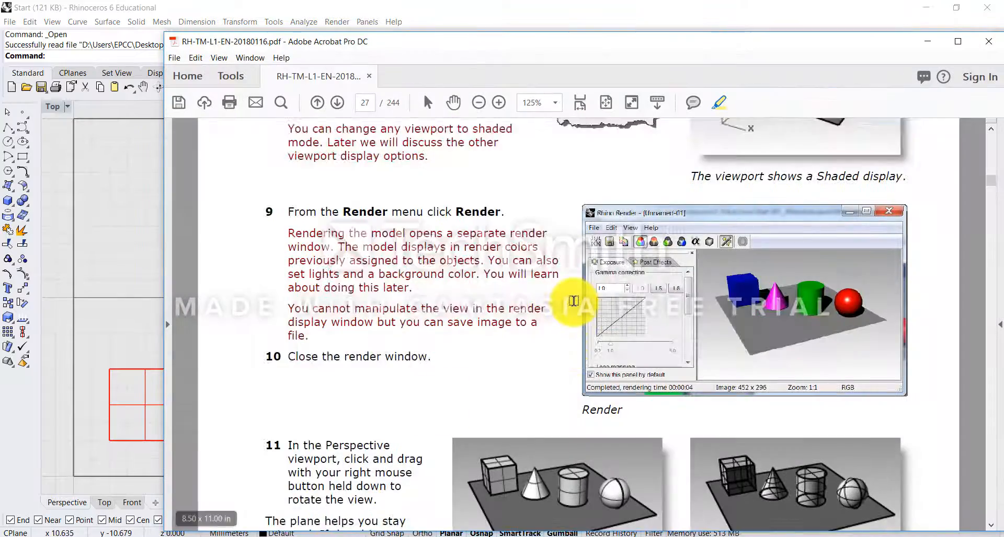
scroll(570, 296, "down", 3)
scroll(533, 259, "up", 2)
scroll(507, 230, "up", 1)
scroll(534, 261, "down", 7)
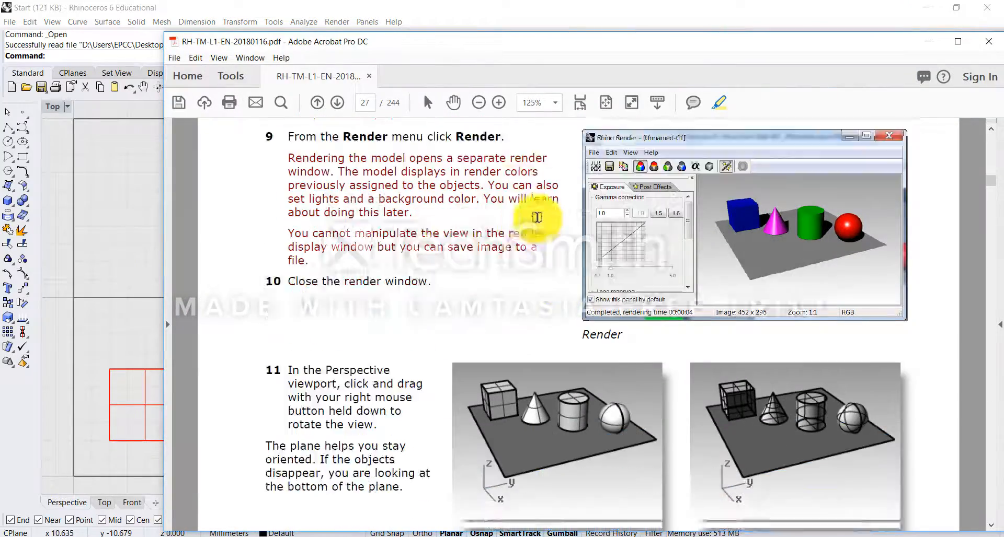
scroll(586, 256, "down", 8)
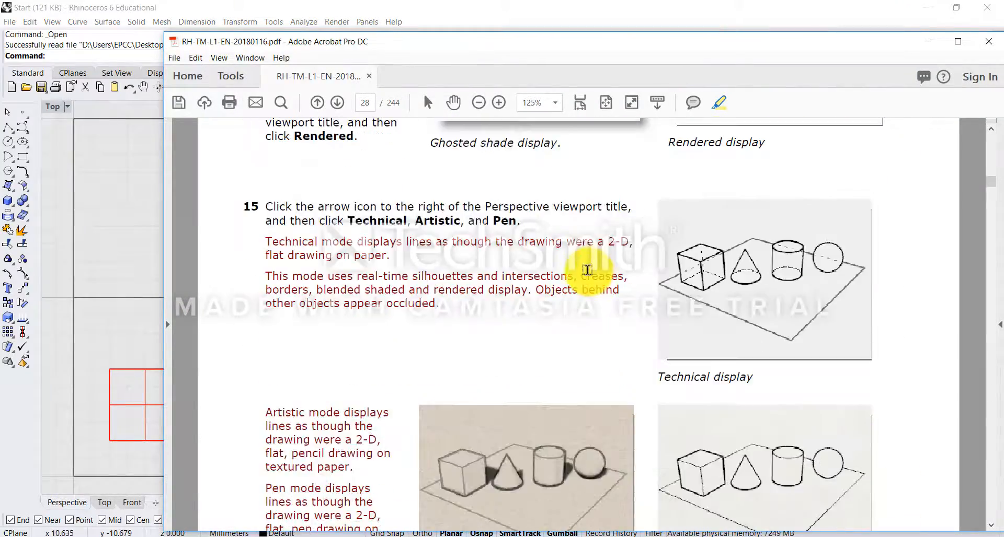
scroll(581, 269, "up", 1)
scroll(615, 325, "down", 10)
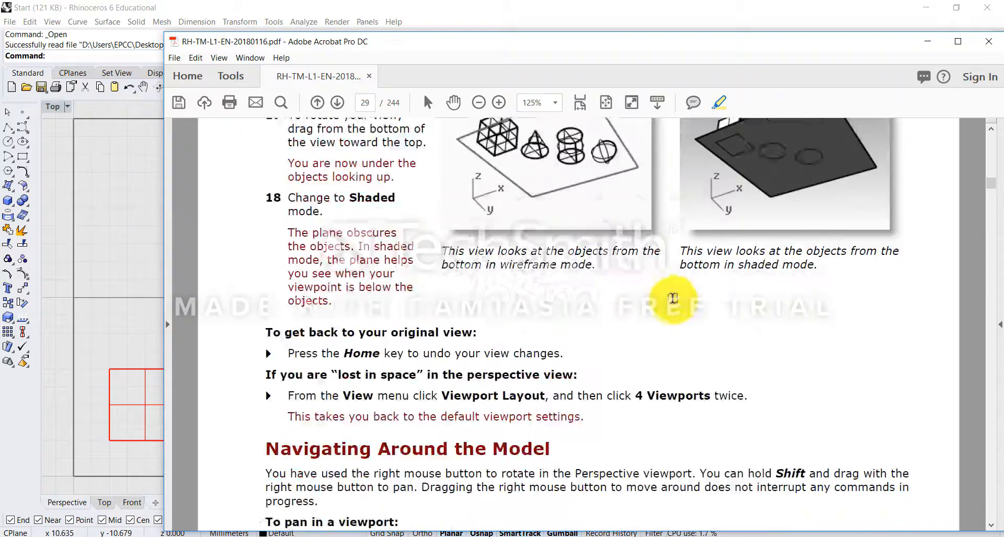
scroll(680, 292, "down", 4)
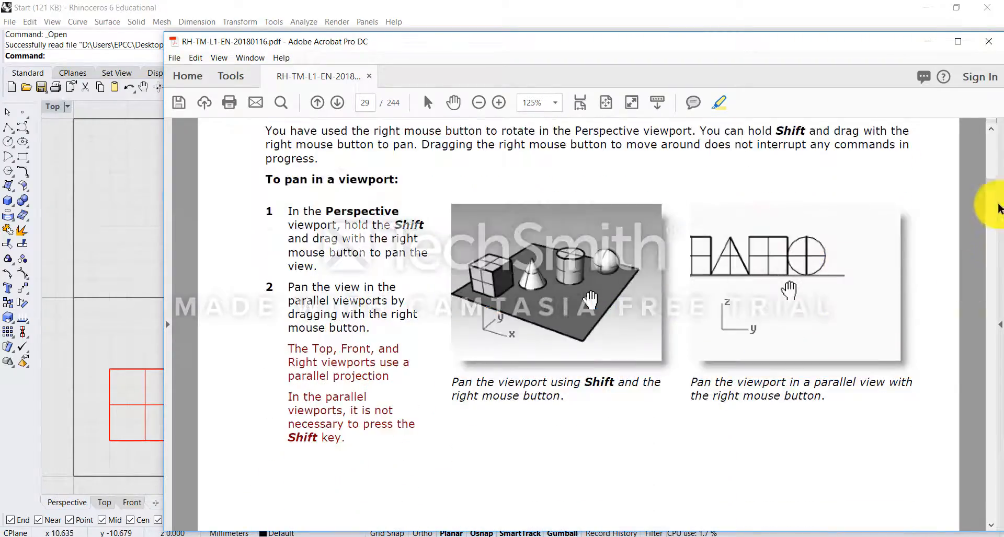
Skim manual pages 30 to 32 on zooming, moving and copying objects as far as the Try on Your Own section
left_click_drag(987, 198, 848, 302)
scroll(847, 314, "down", 10)
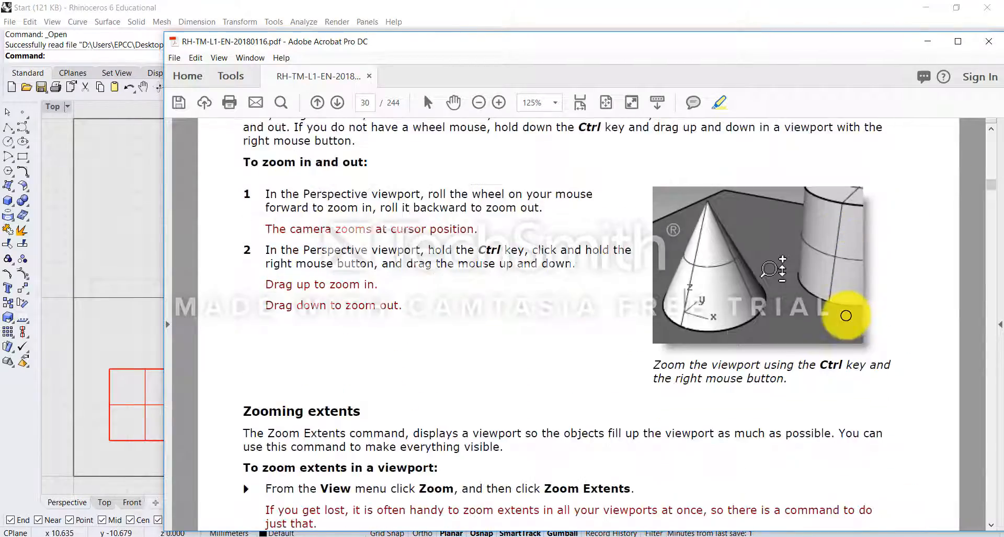
scroll(827, 351, "down", 12)
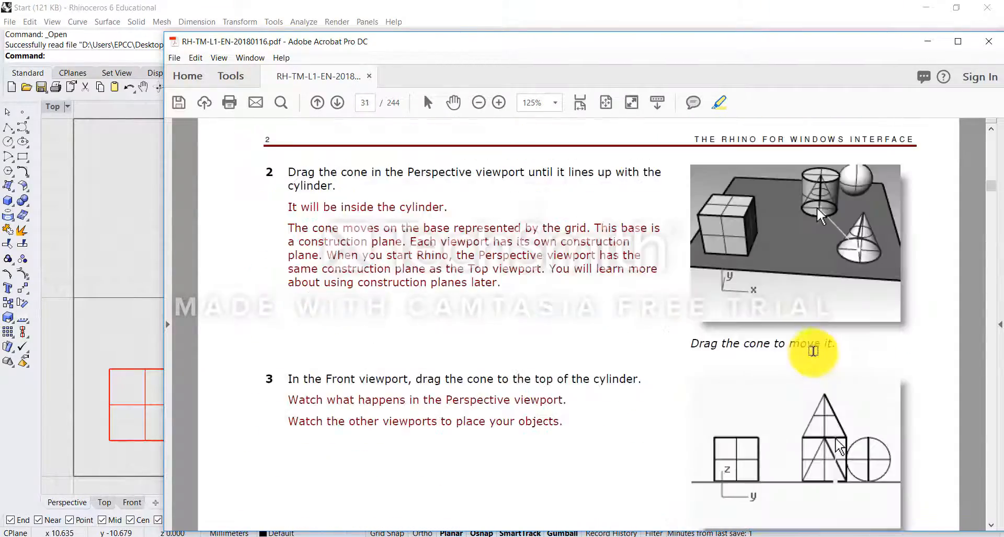
scroll(798, 349, "down", 15)
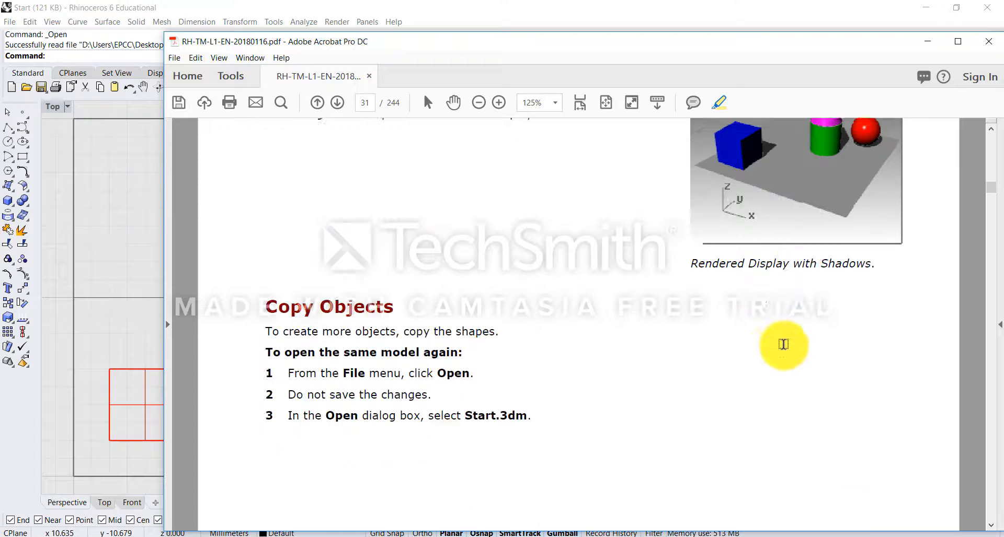
scroll(729, 349, "down", 4)
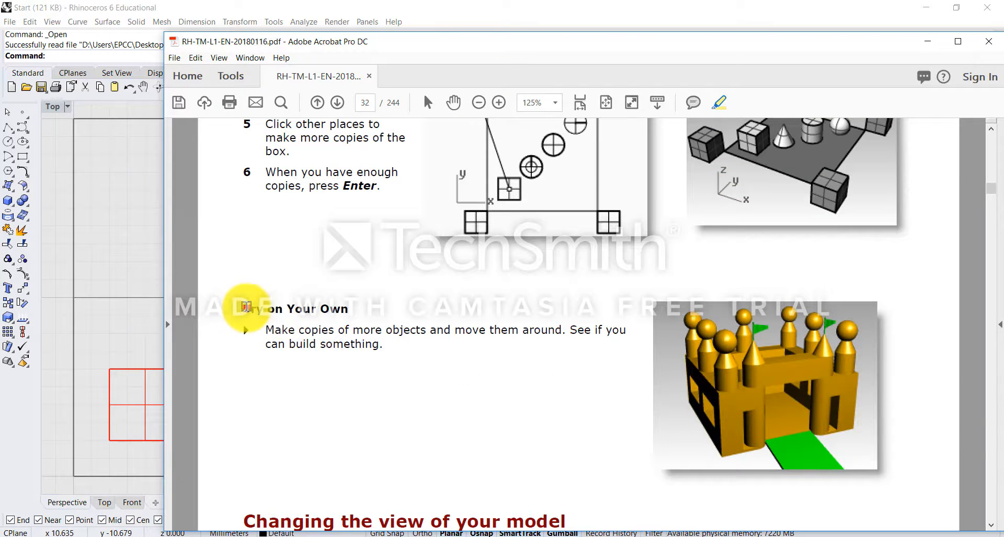
Highlight the heading "Try on Your Own" on page 32 of the manual and minimize the manual
left_click_drag(243, 309, 348, 310)
scroll(694, 370, "down", 1)
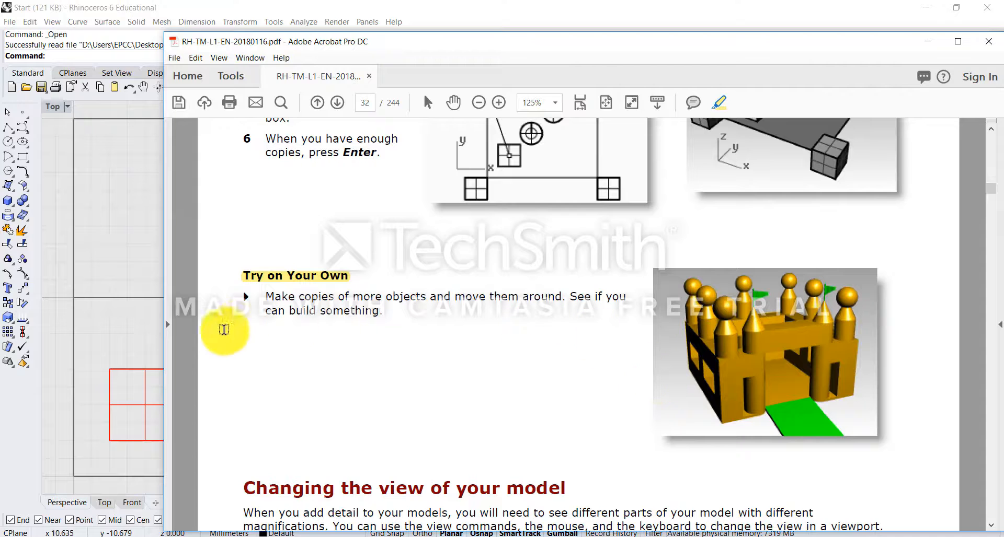
left_click(928, 41)
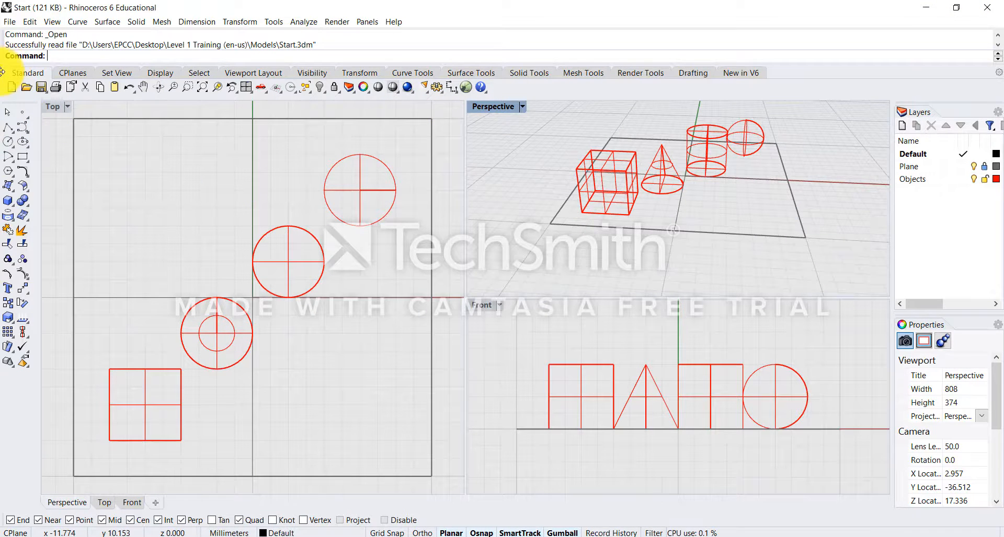
left_click(11, 21)
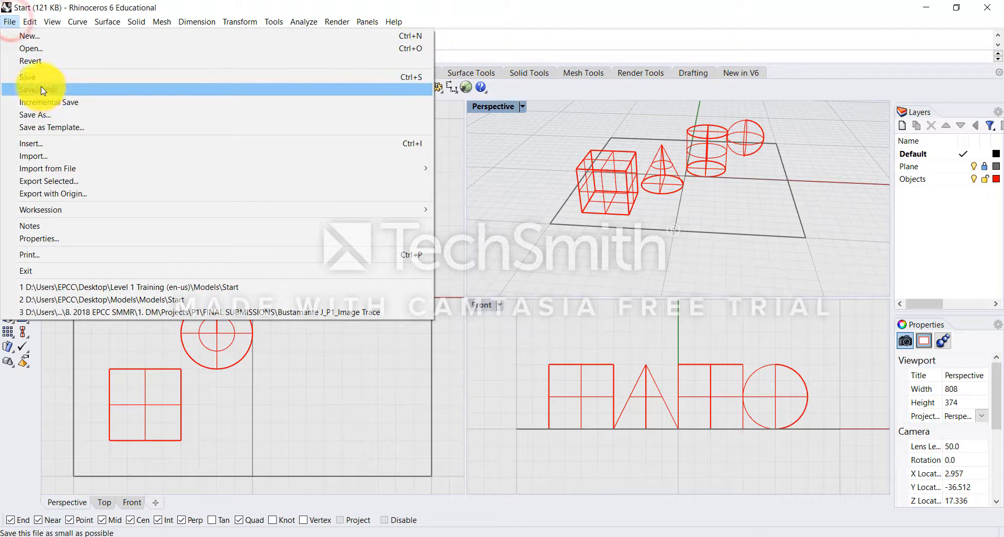
left_click(41, 117)
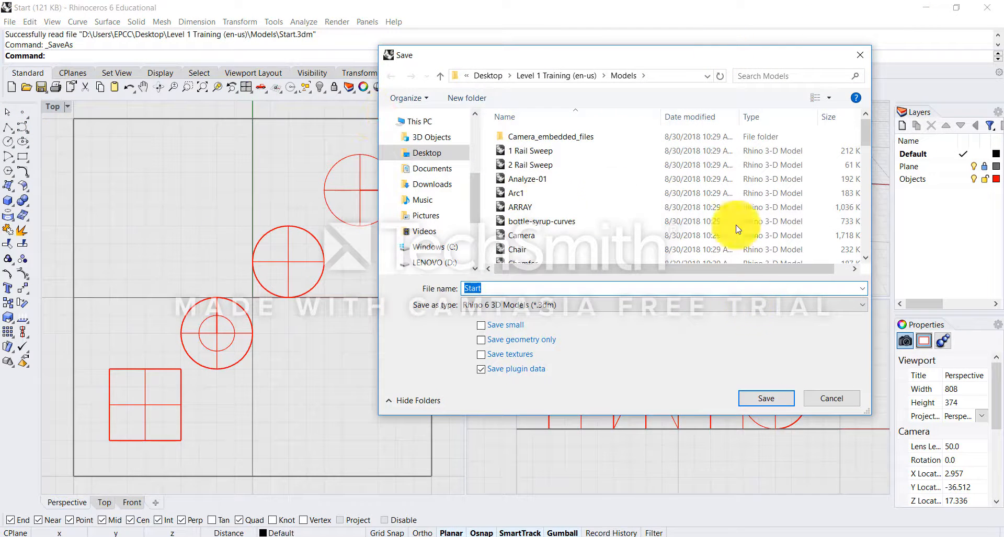
left_click(860, 54)
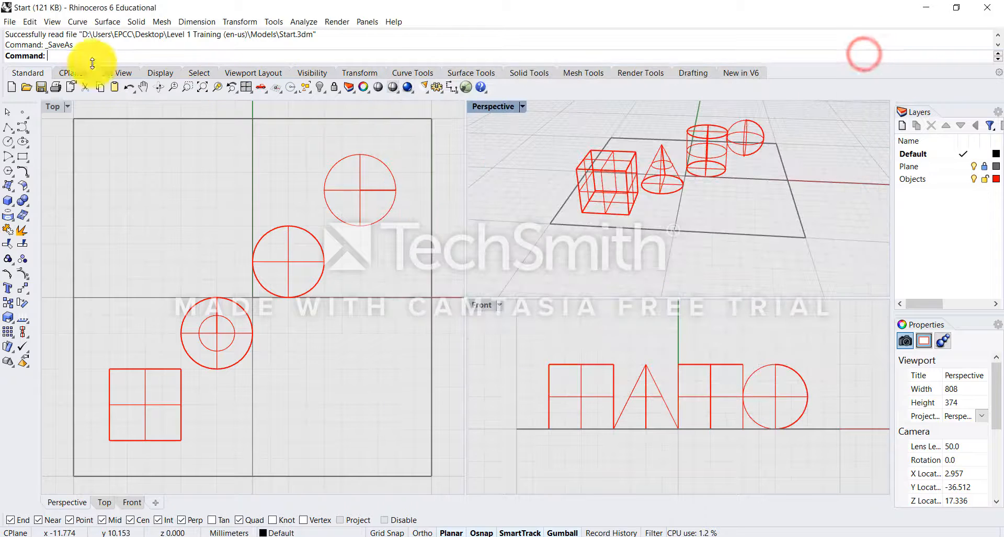
left_click(10, 22)
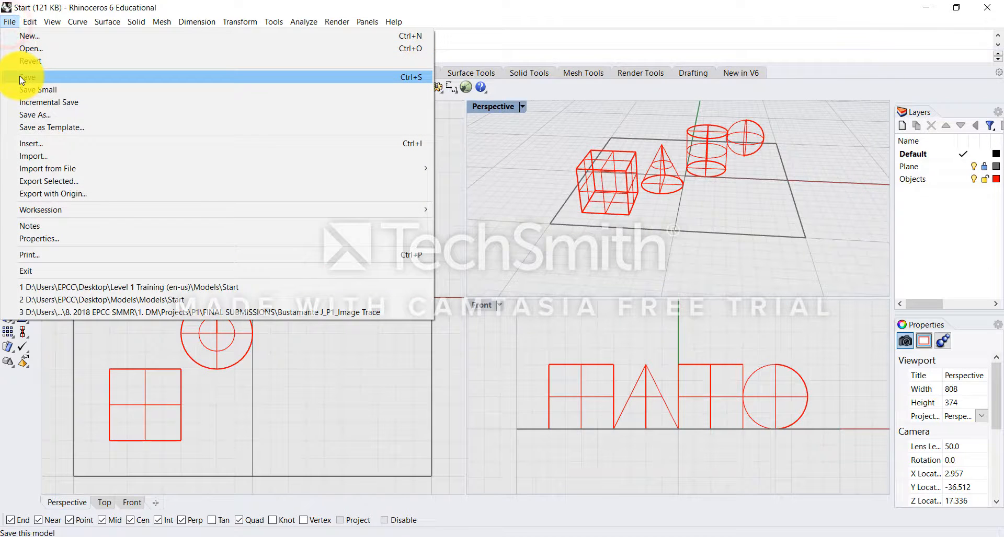
left_click(497, 6)
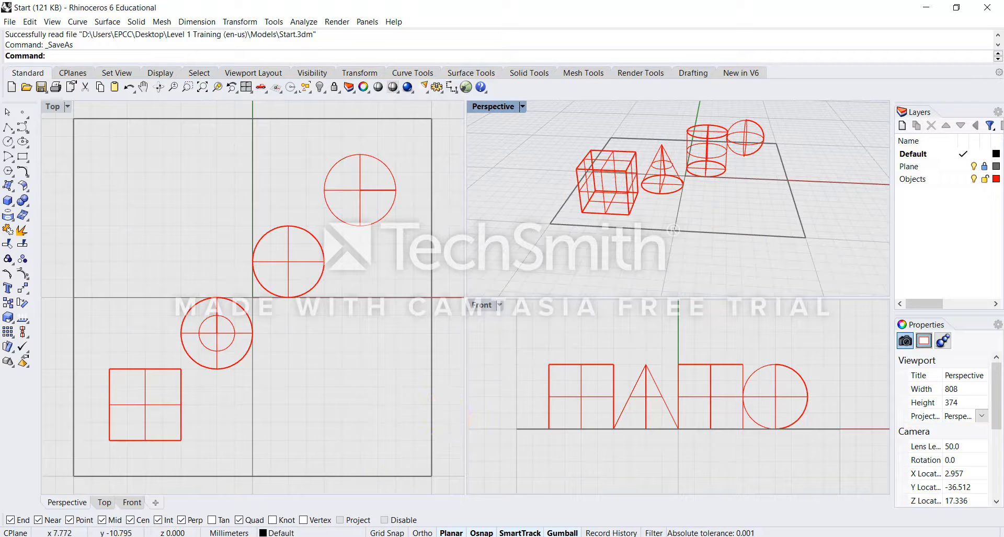
left_click(167, 508)
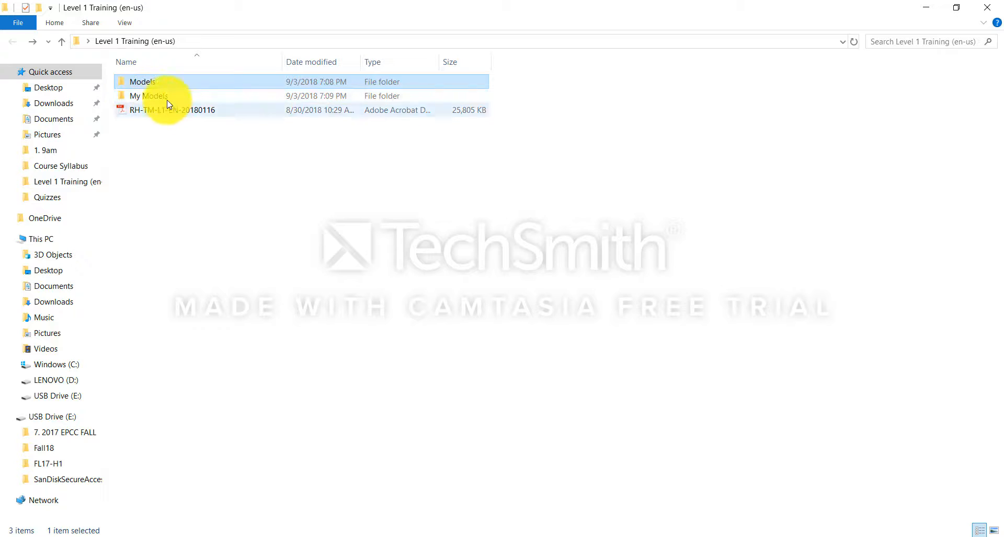
left_click(913, 9)
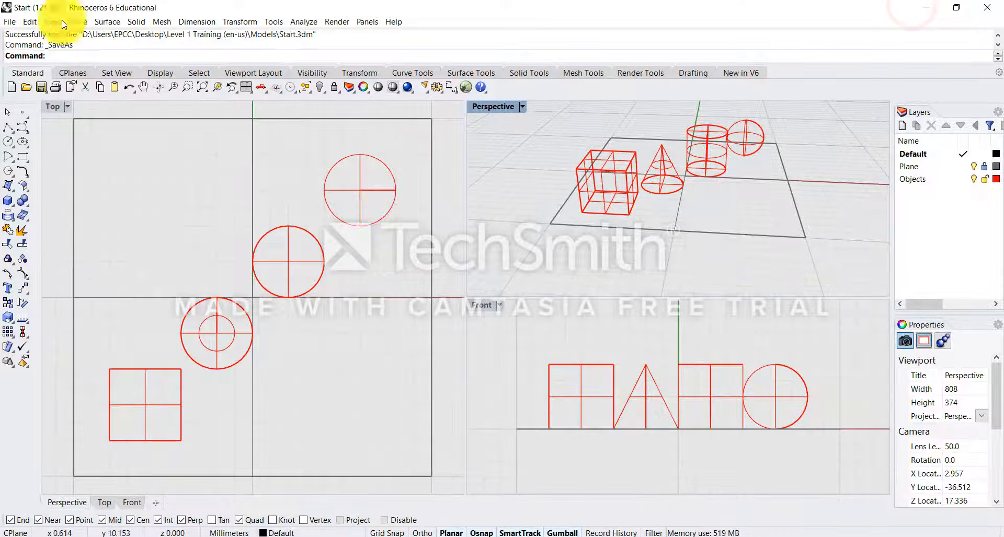
Start saving the Start model as a new file and browse to Level 1 Training (en-us) > My Models
left_click(10, 21)
left_click(29, 114)
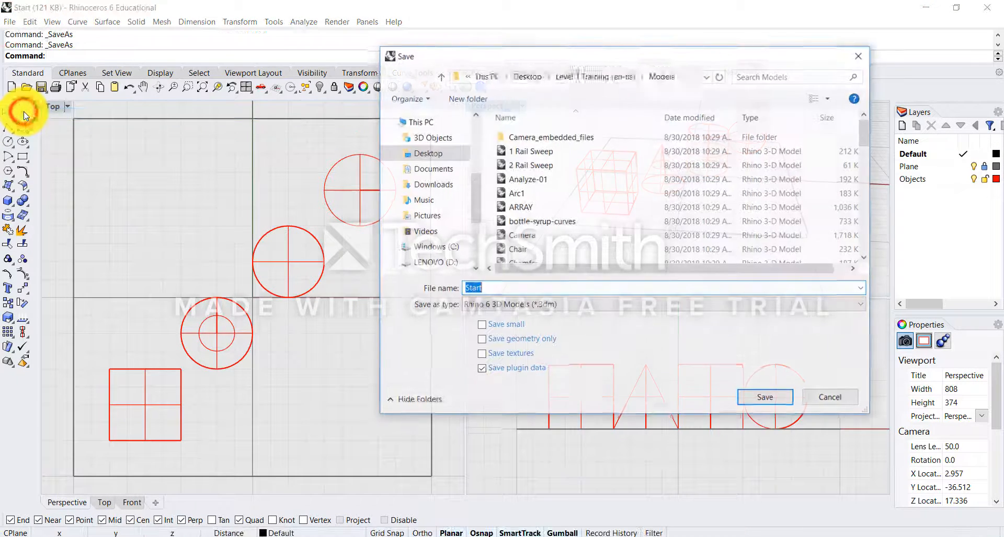
left_click(625, 79)
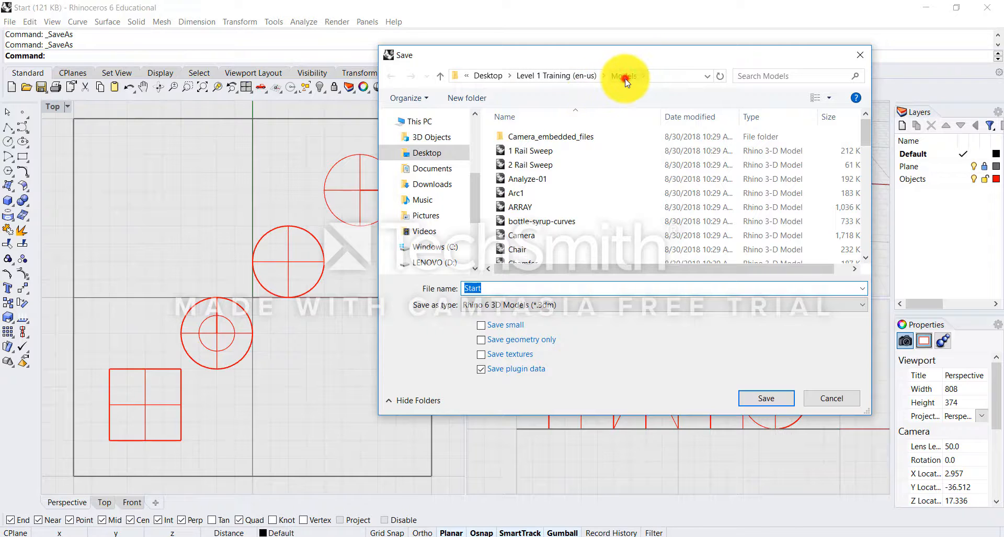
left_click(578, 79)
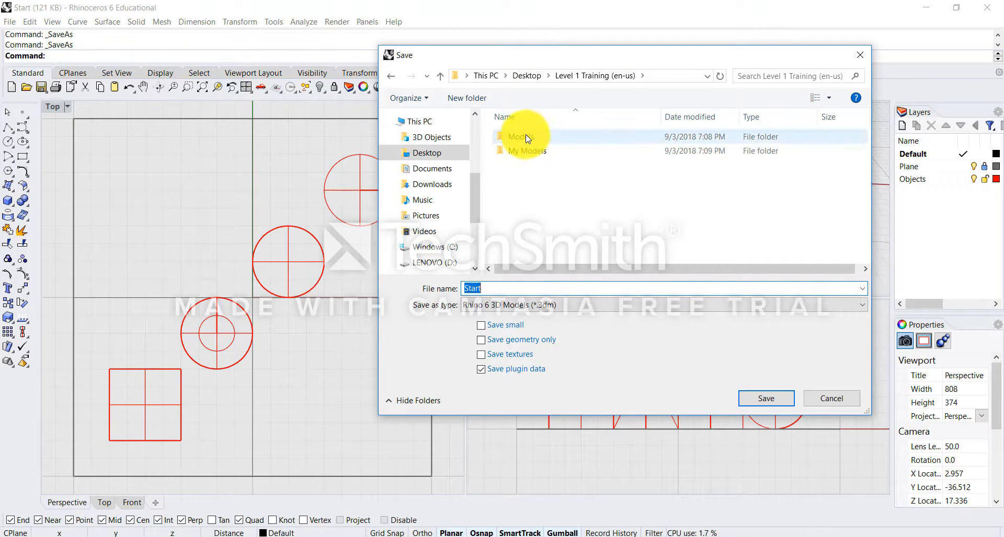
left_click(522, 155)
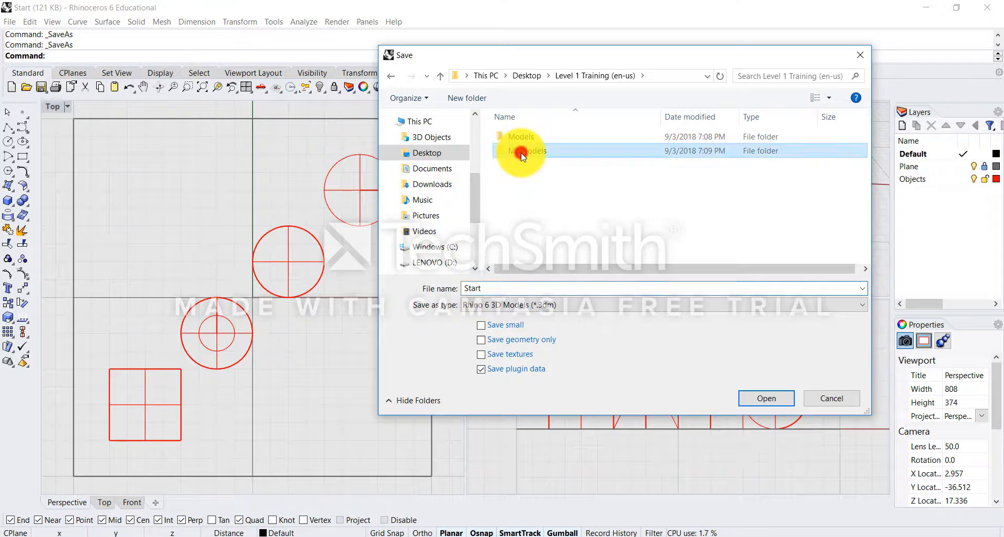
double_click(521, 155)
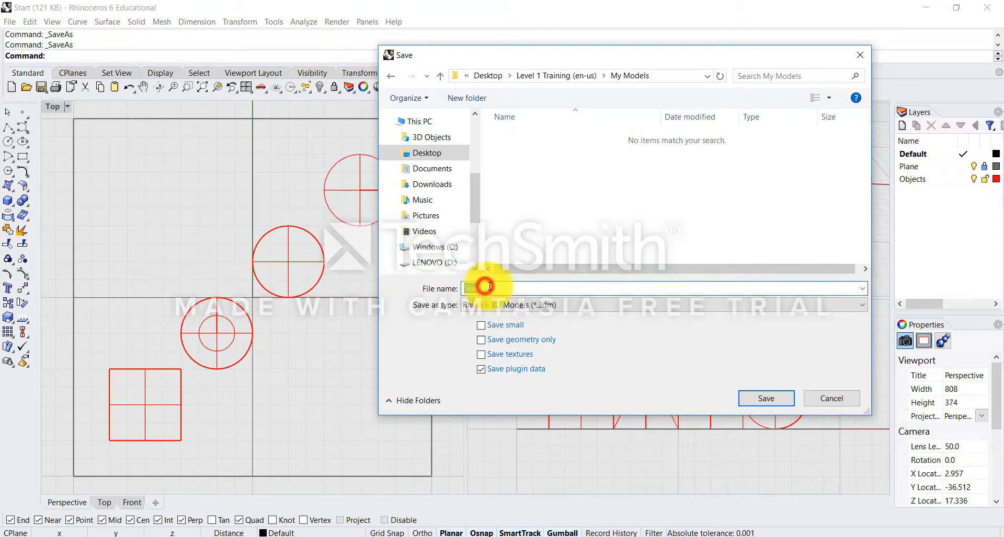
Name the copy Start_JMM and save it as a Rhino 6 3D Model
left_click(489, 286)
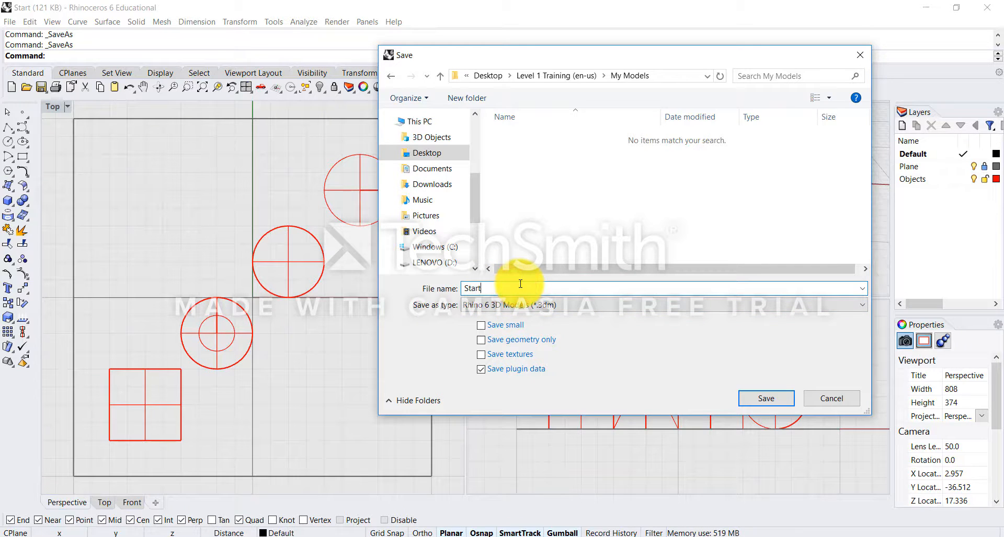
key("Caps_Lock")
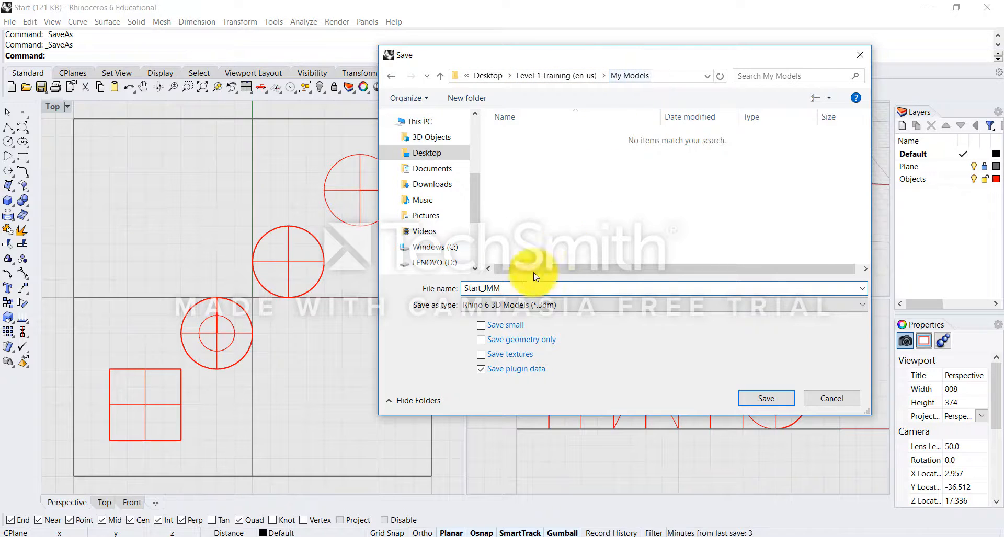
double_click(484, 289)
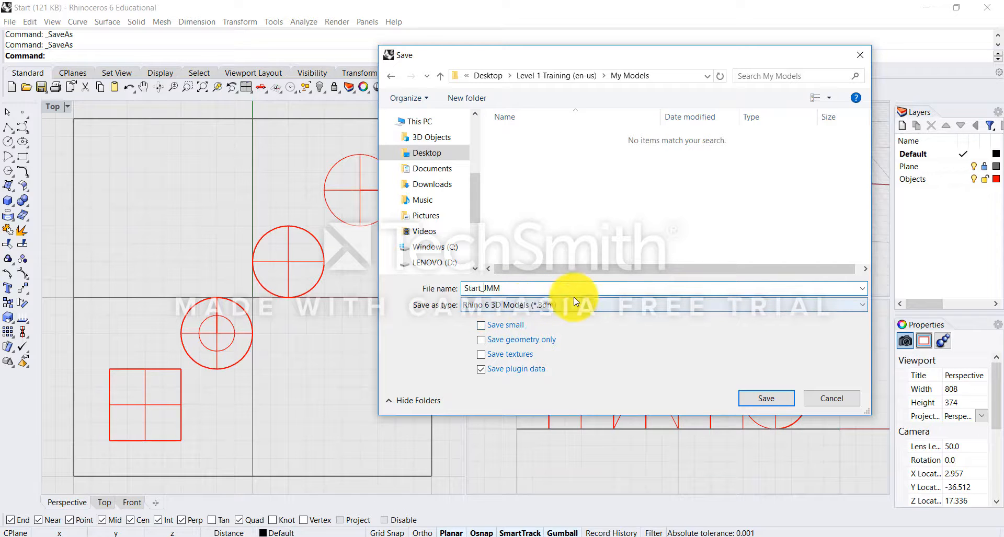
left_click(771, 401)
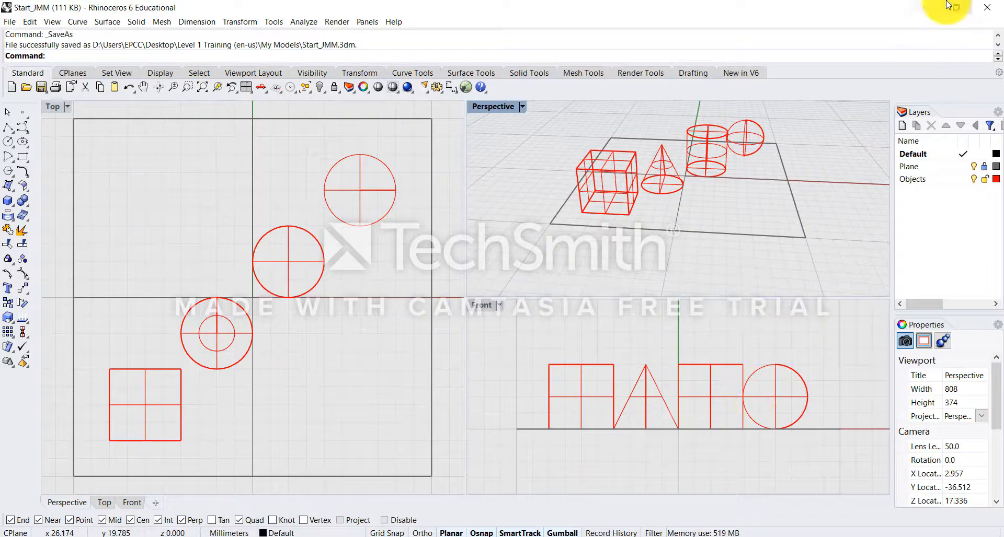
Minimize Rhino, open the Level 1 Training (en-us) folder, look through its Models folder and go back to the parent folder
left_click(925, 7)
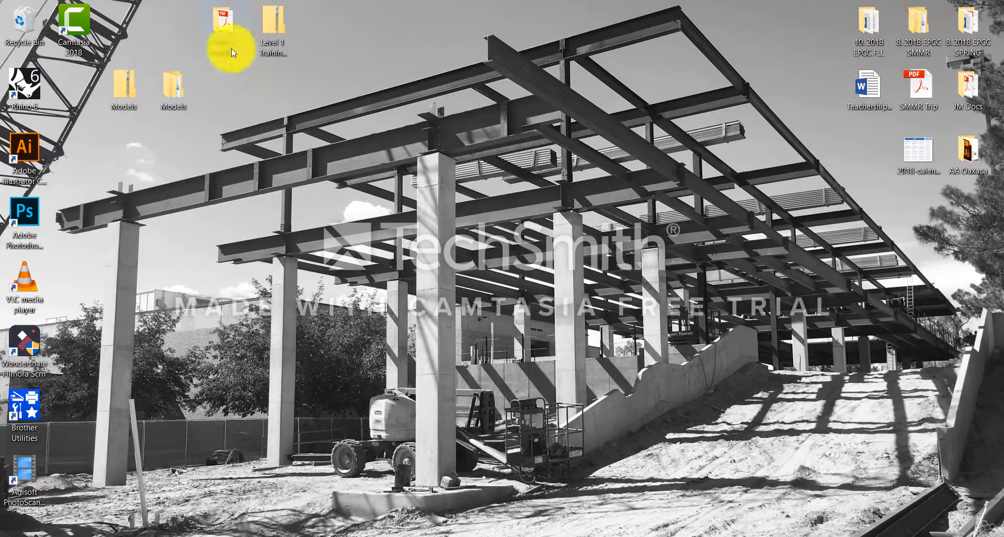
double_click(215, 36)
left_click(398, 125)
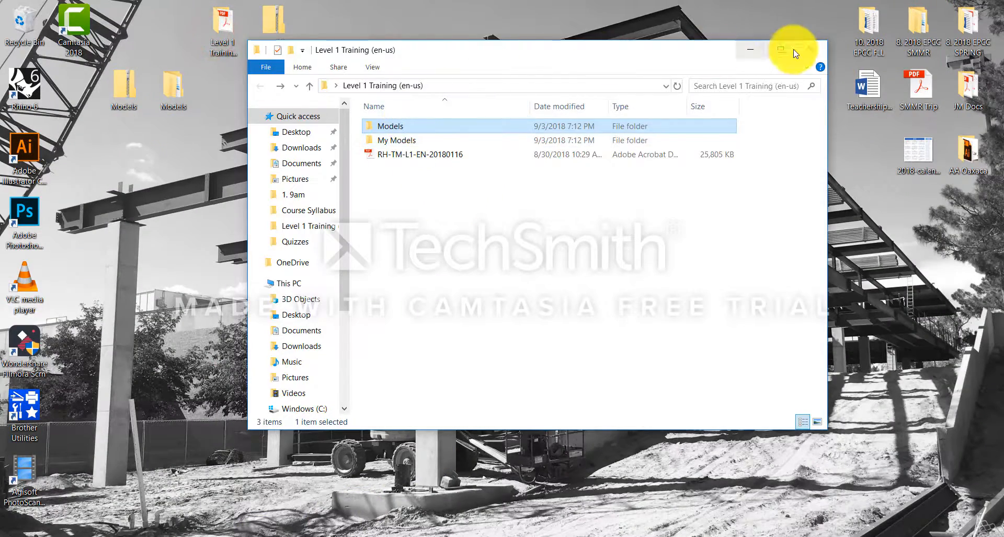
left_click(781, 50)
double_click(137, 82)
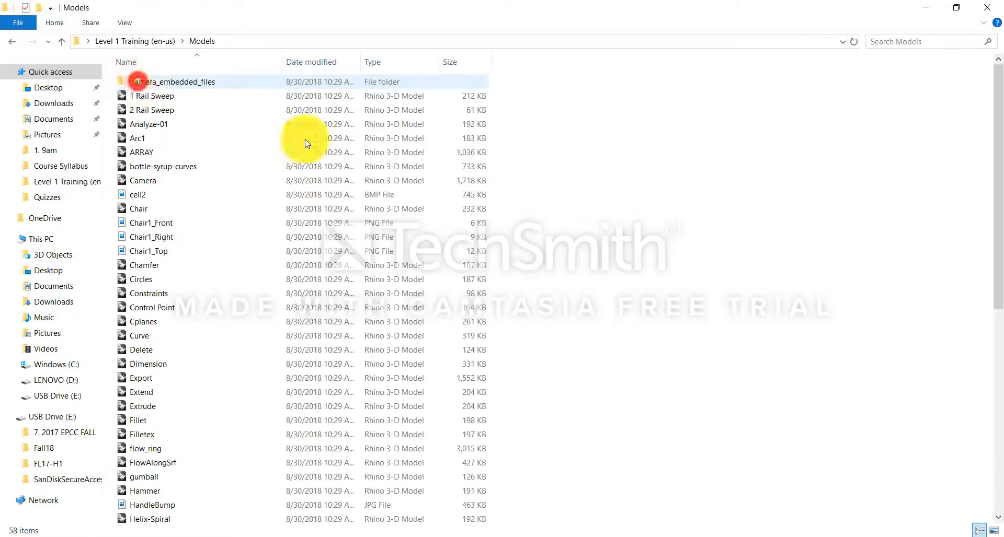
scroll(256, 188, "down", 9)
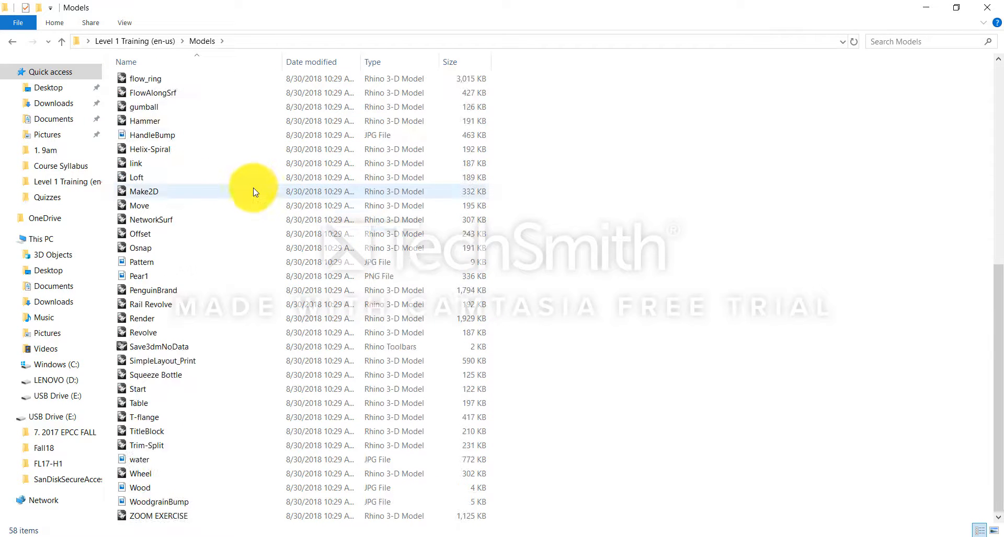
scroll(254, 191, "up", 9)
left_click(8, 41)
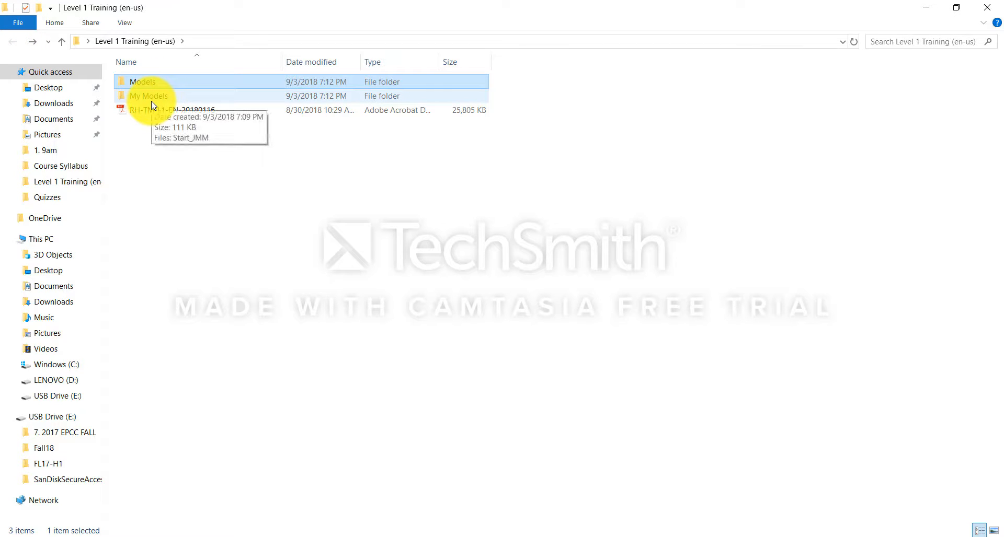
Check the Start_JMM copy in the My Models folder, minimize the folder window and return to Rhino
double_click(154, 98)
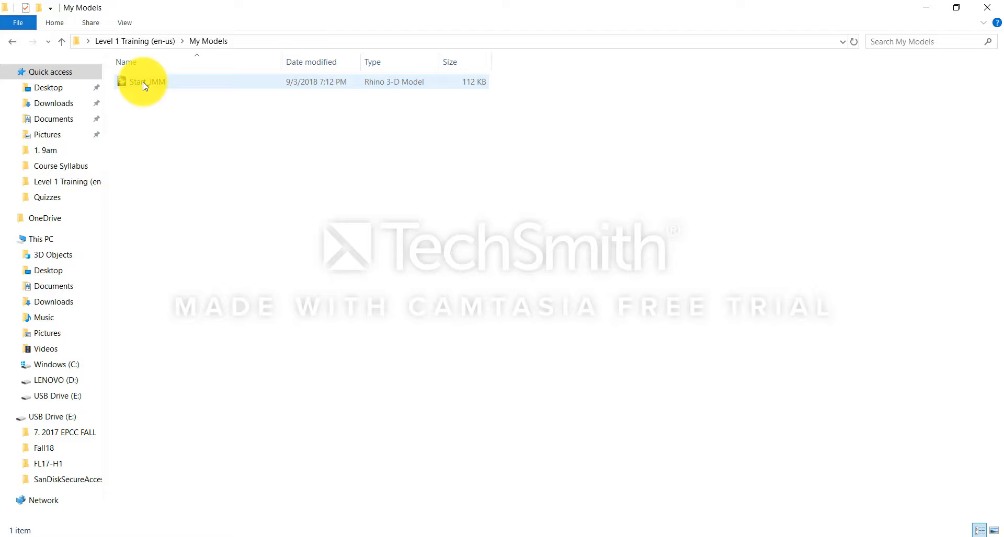
left_click(915, 8)
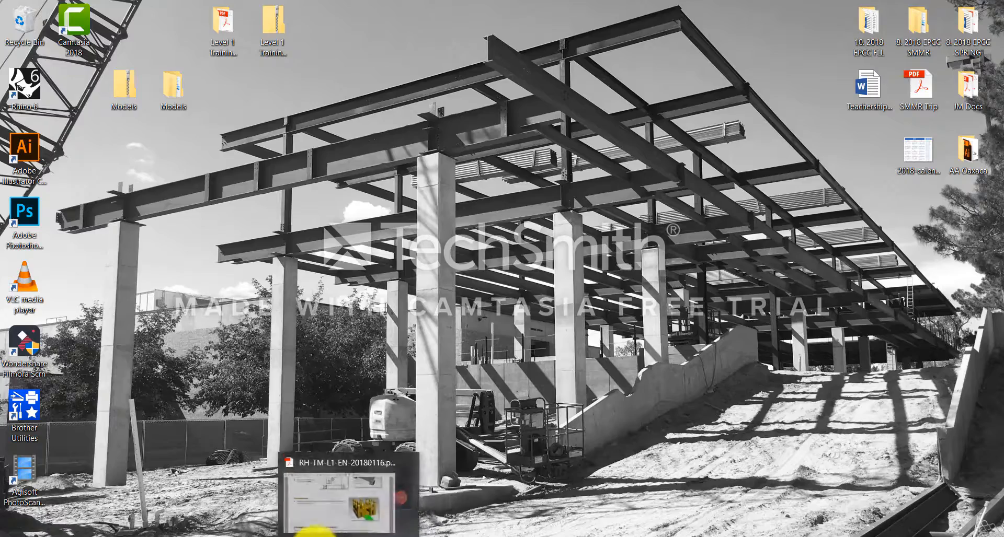
left_click(313, 536)
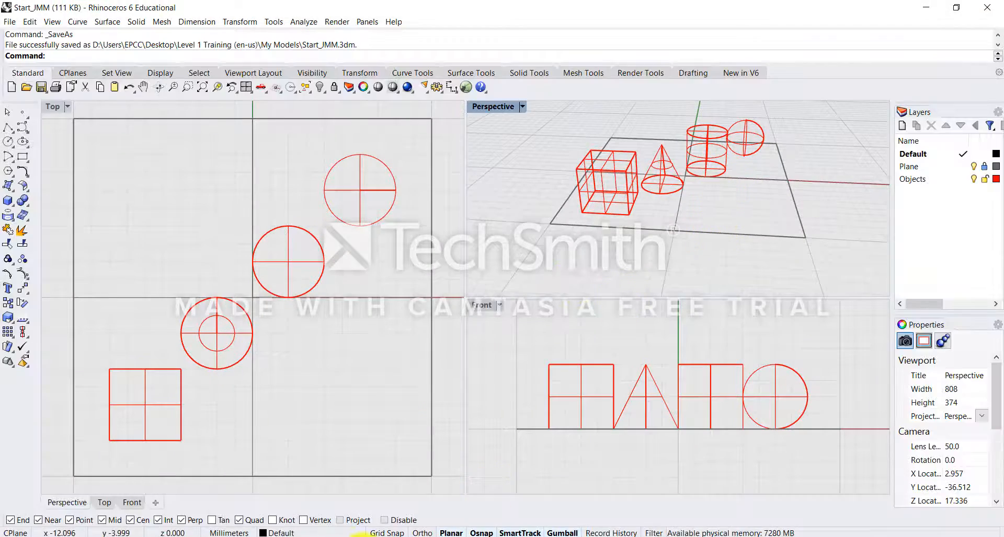
Bring the Level 1 manual back up and go through page 25 to page 26, Exercise 1—Rhino basics
left_click(333, 536)
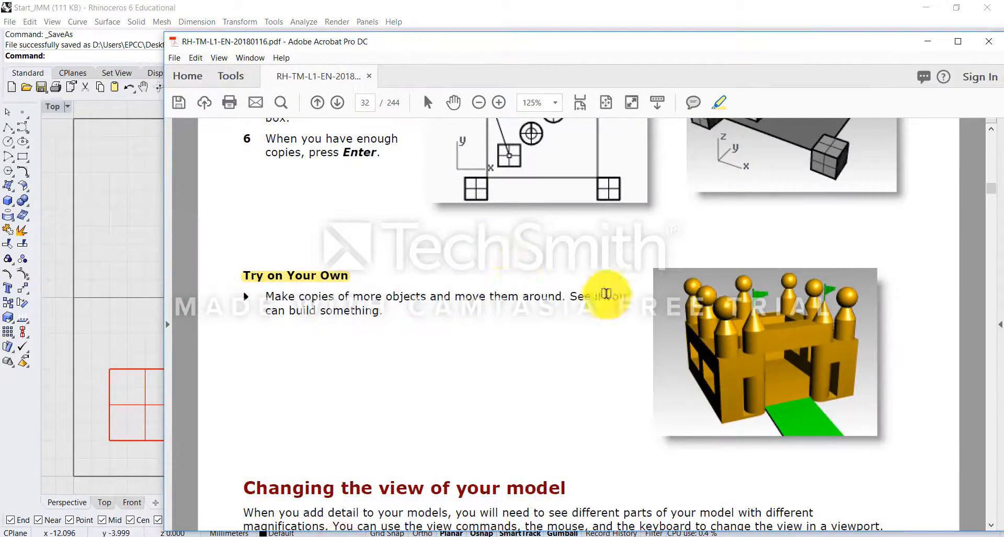
scroll(794, 270, "up", 2)
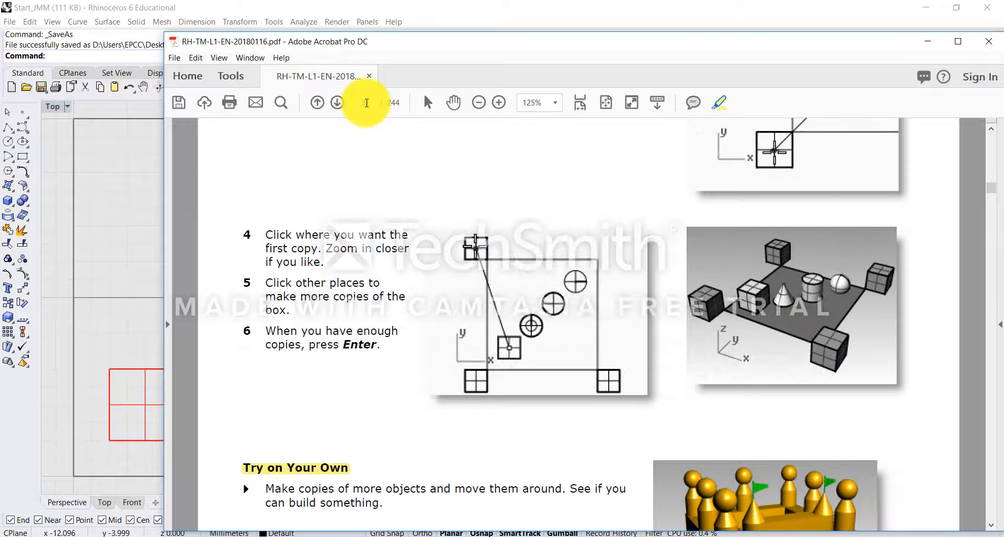
type("25")
key("Return")
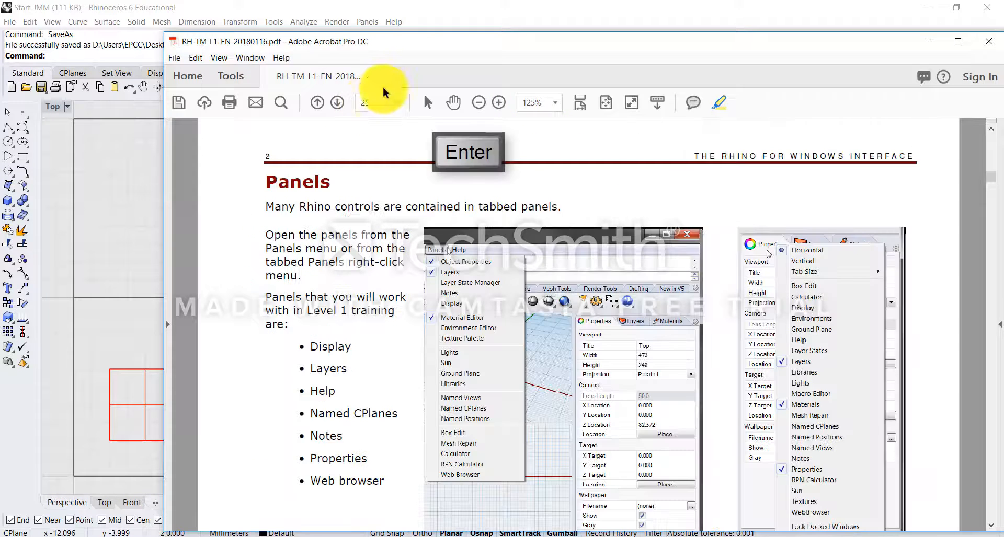
scroll(444, 286, "down", 1)
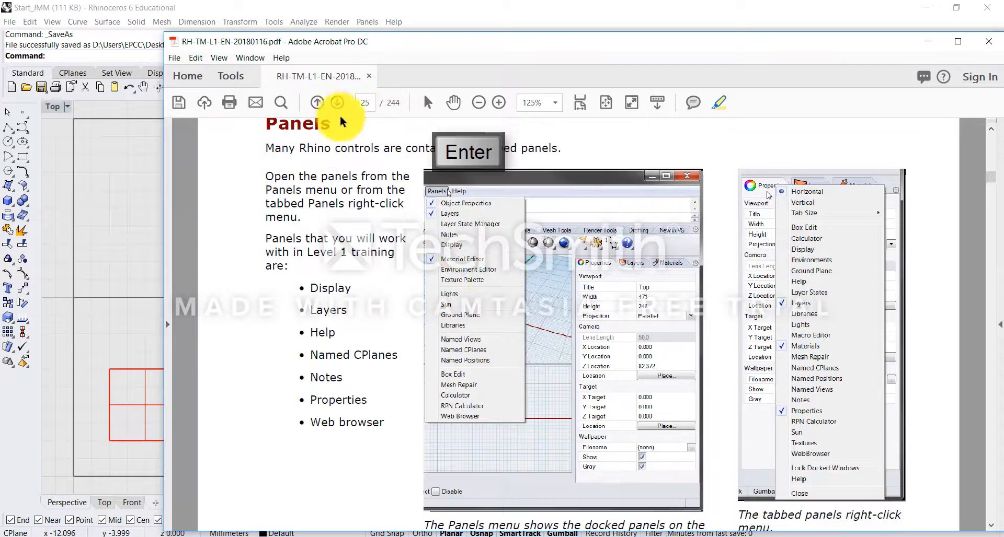
left_click(370, 100)
type("26")
key("Return")
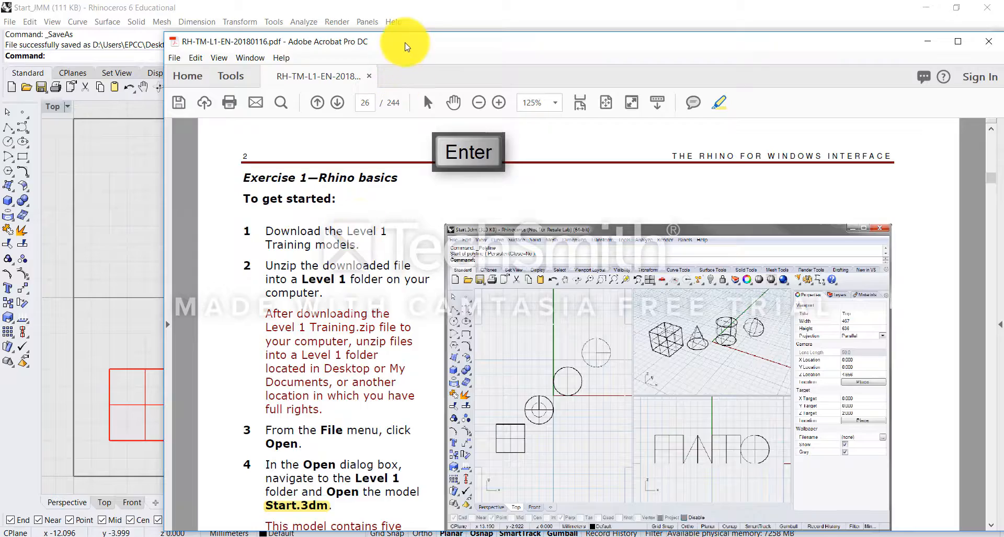
Restore Rhino to a smaller window and resize it and the manual so both stand side by side
left_click_drag(404, 44, 719, 37)
left_click_drag(762, 3, 336, 30)
left_click_drag(713, 38, 389, 24)
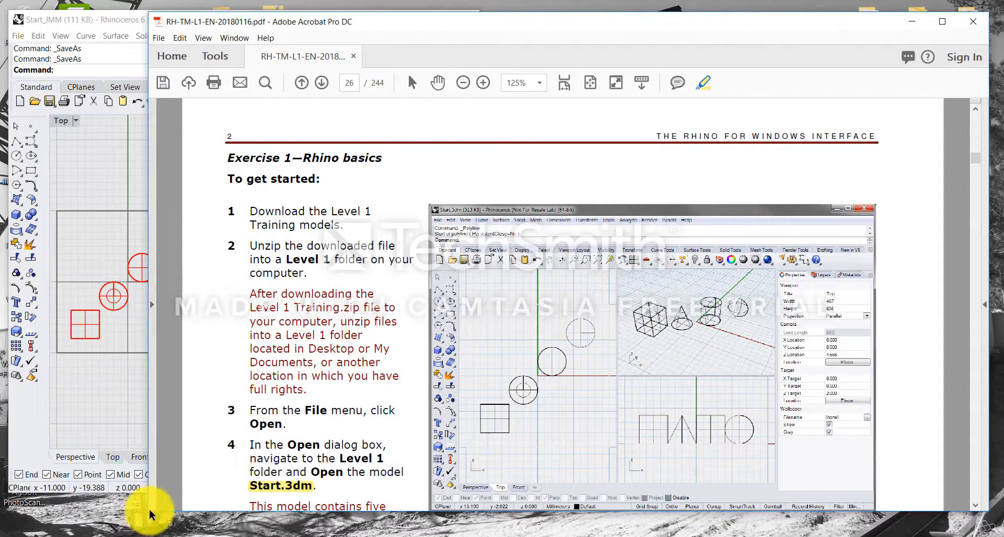
left_click_drag(149, 512, 506, 528)
left_click_drag(477, 492, 489, 527)
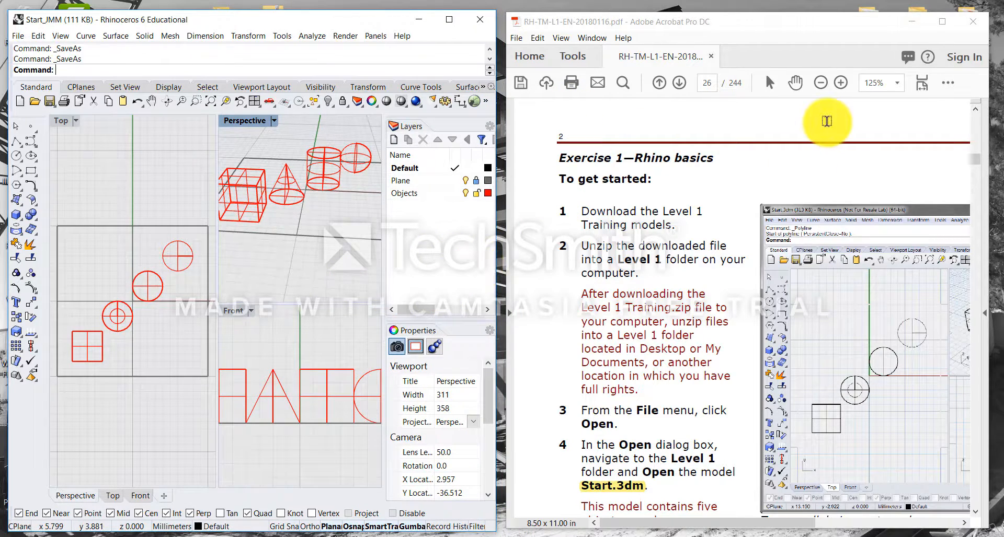
Maximize Rhino, bring the narrowed manual window over it, reposition the manual and minimize it
left_click(448, 22)
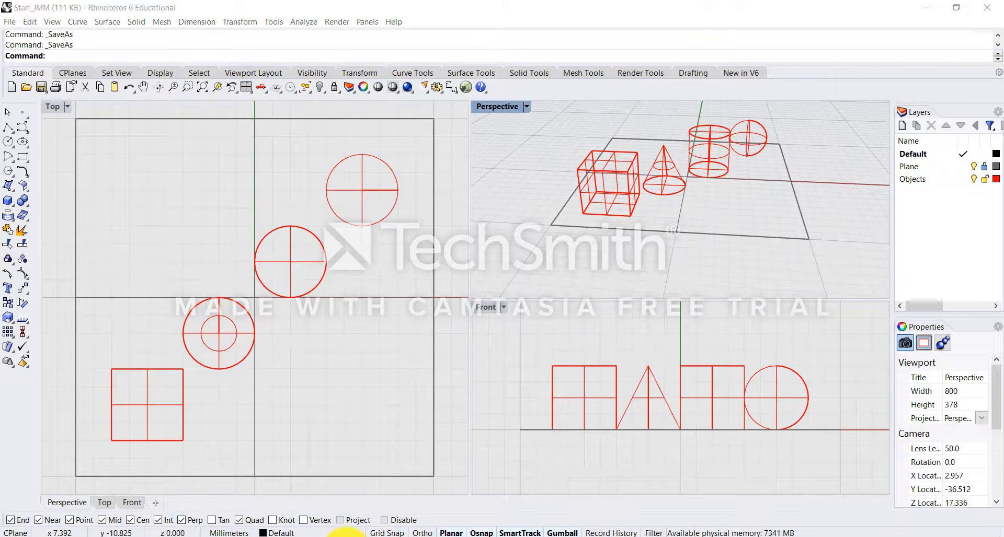
left_click(346, 536)
left_click_drag(722, 21, 665, 24)
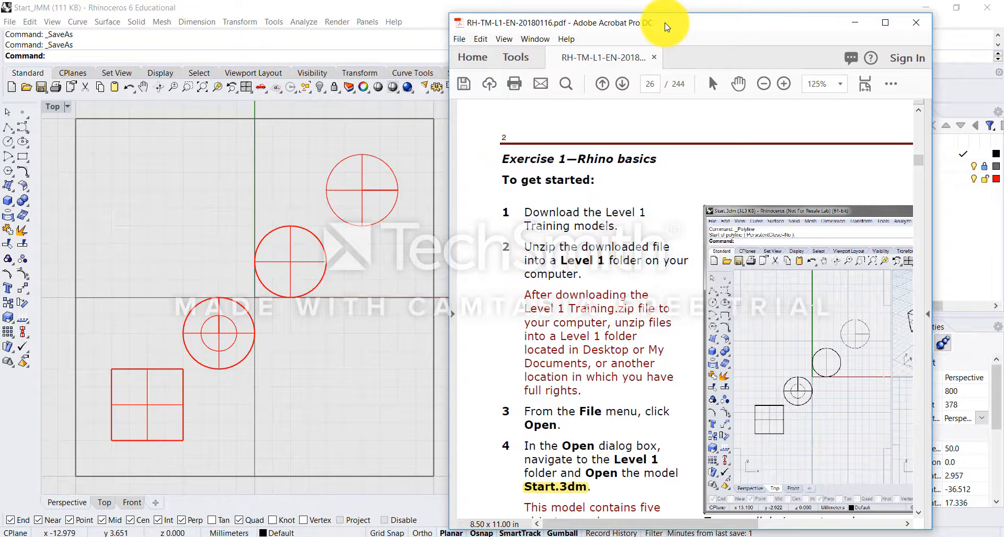
left_click(852, 22)
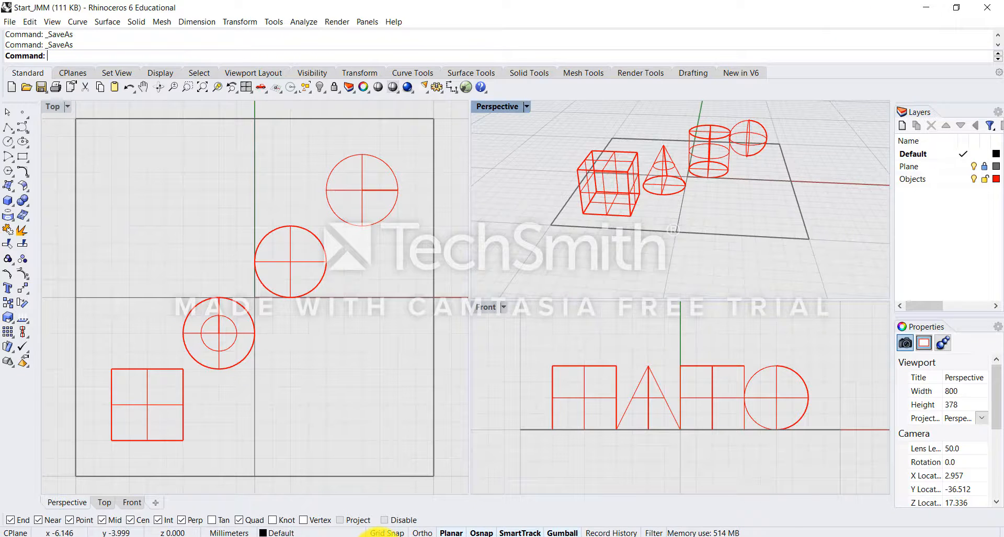
Orbit the Perspective viewport to view the box, cone, cylinder and sphere from a lower corner angle
mouse_move(379, 533)
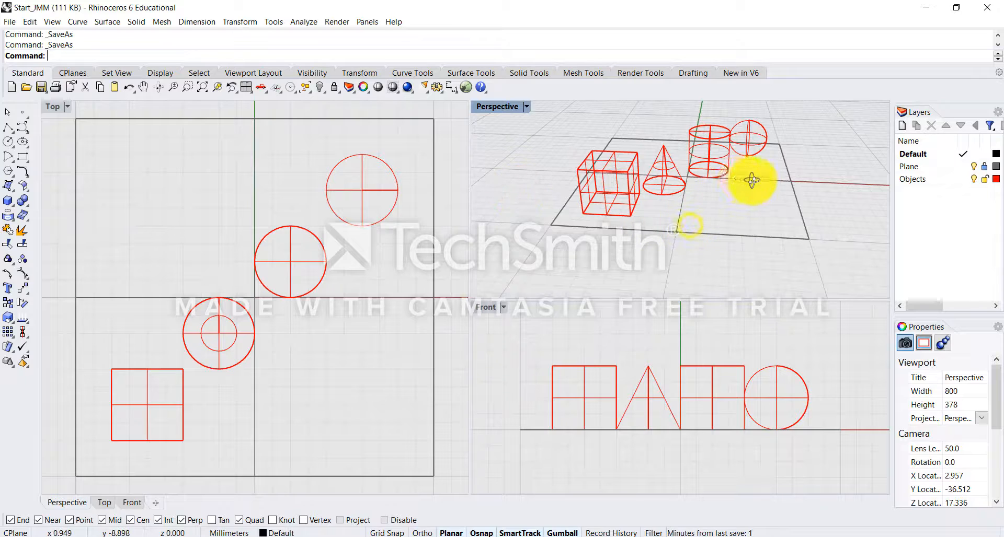
right_click_drag(750, 180, 674, 230)
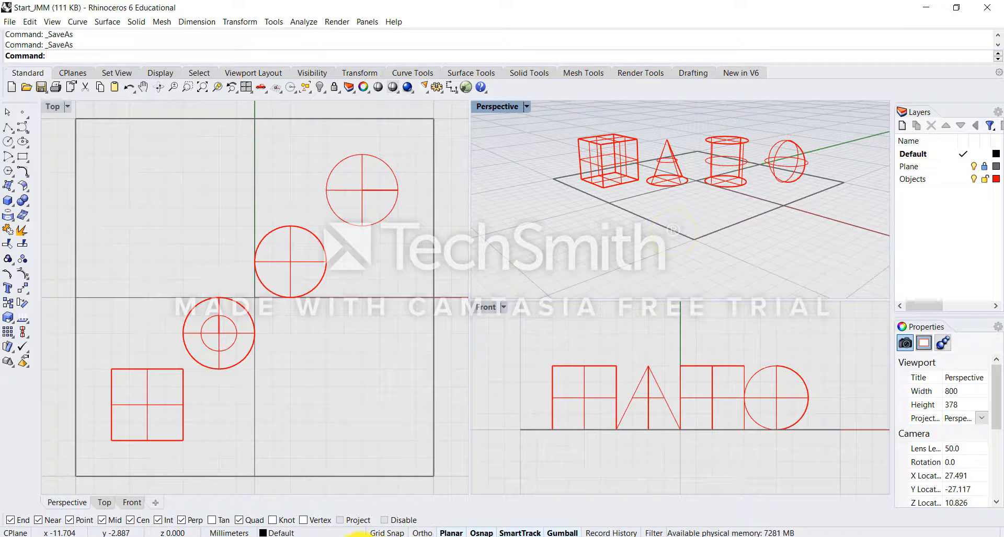
left_click(371, 536)
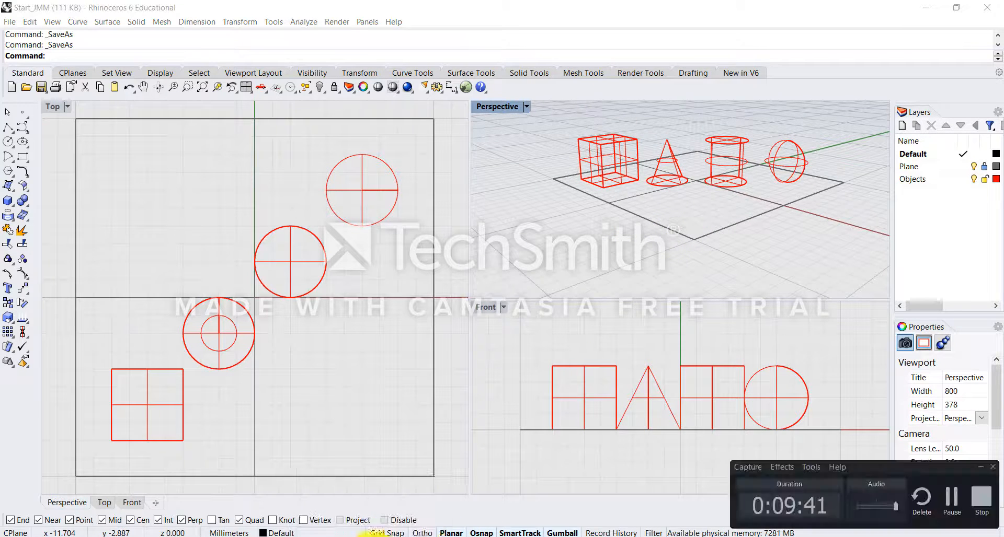